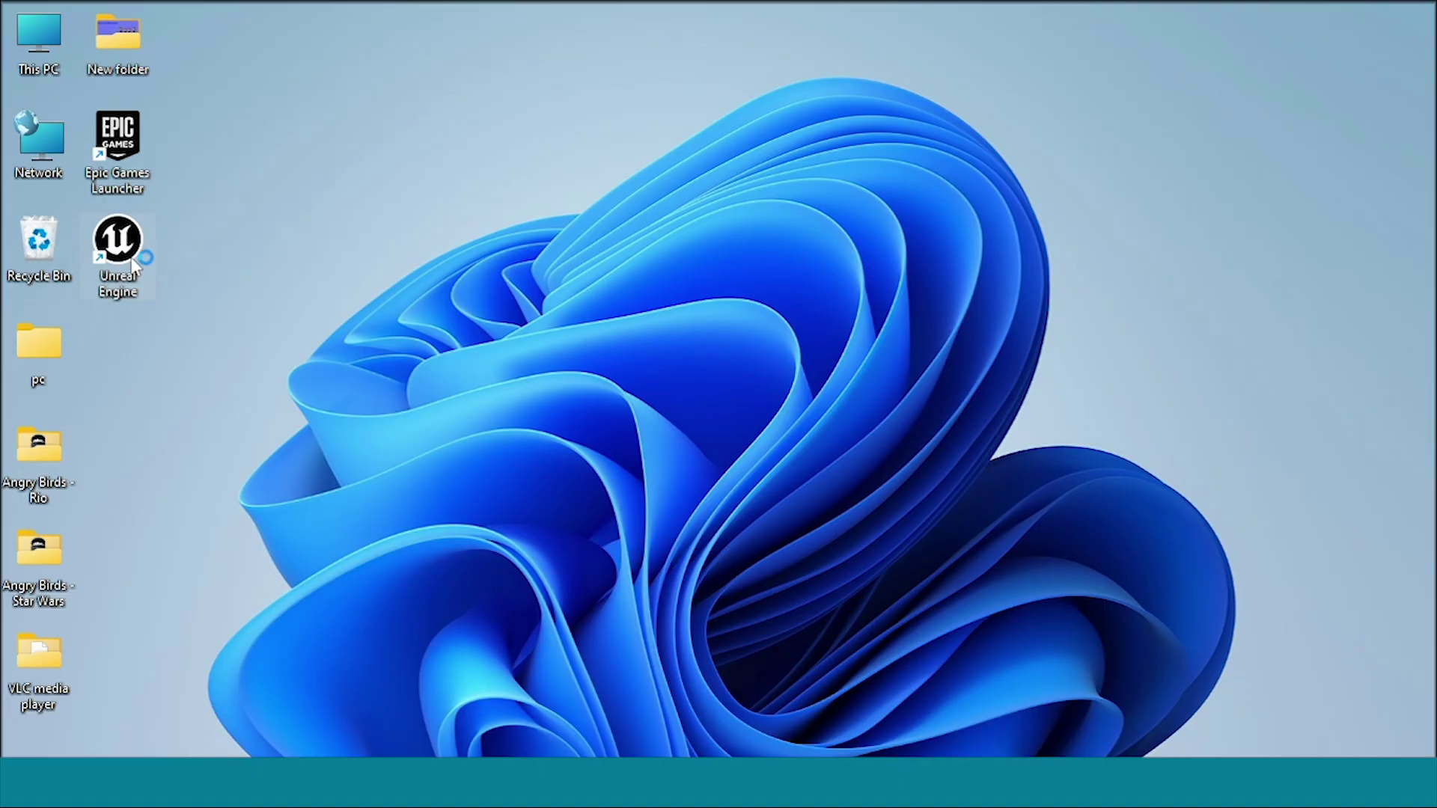
Step: Launch Unreal Engine and create a Games project from the Third Person template, named siri_99
double_click(118, 247)
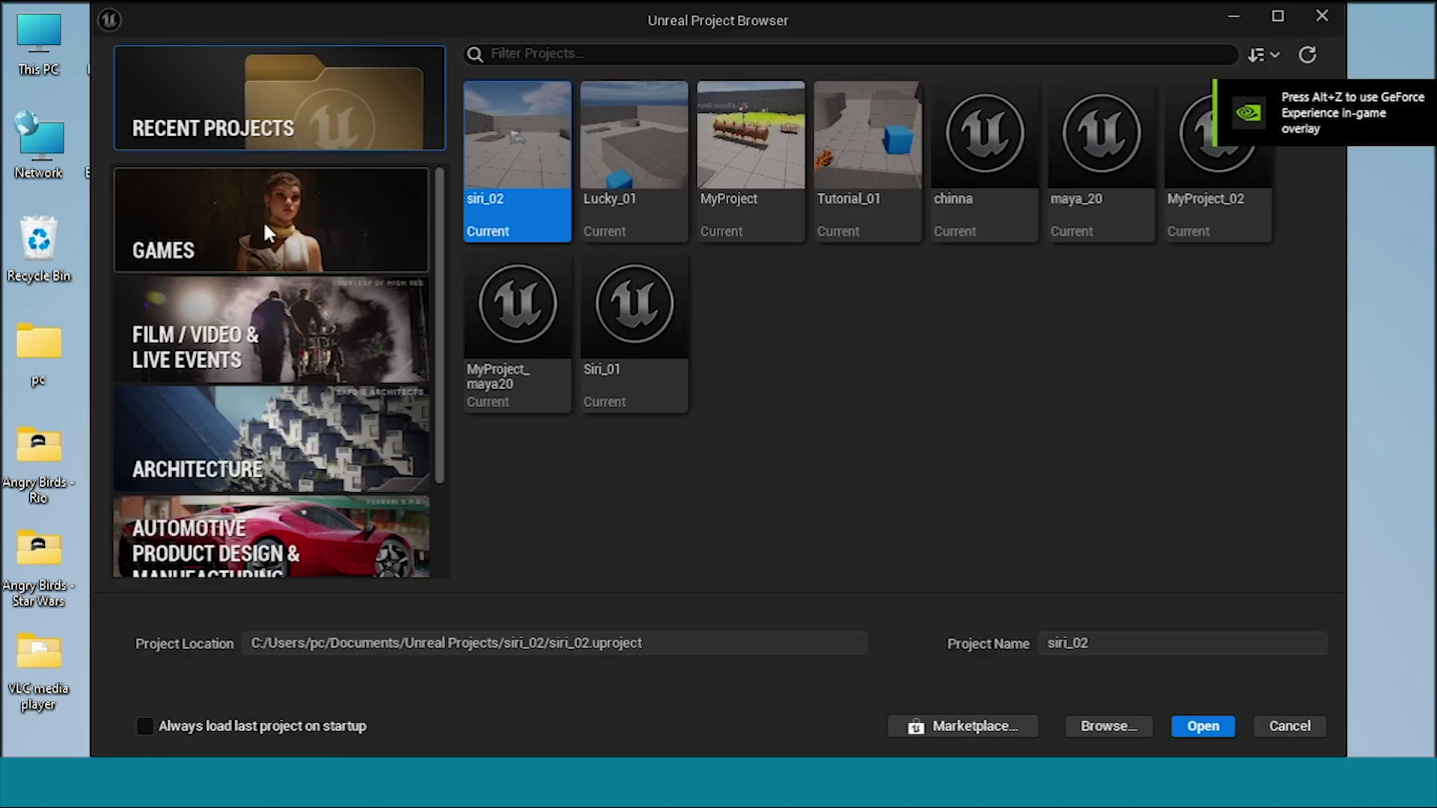
left_click(212, 217)
left_click(725, 122)
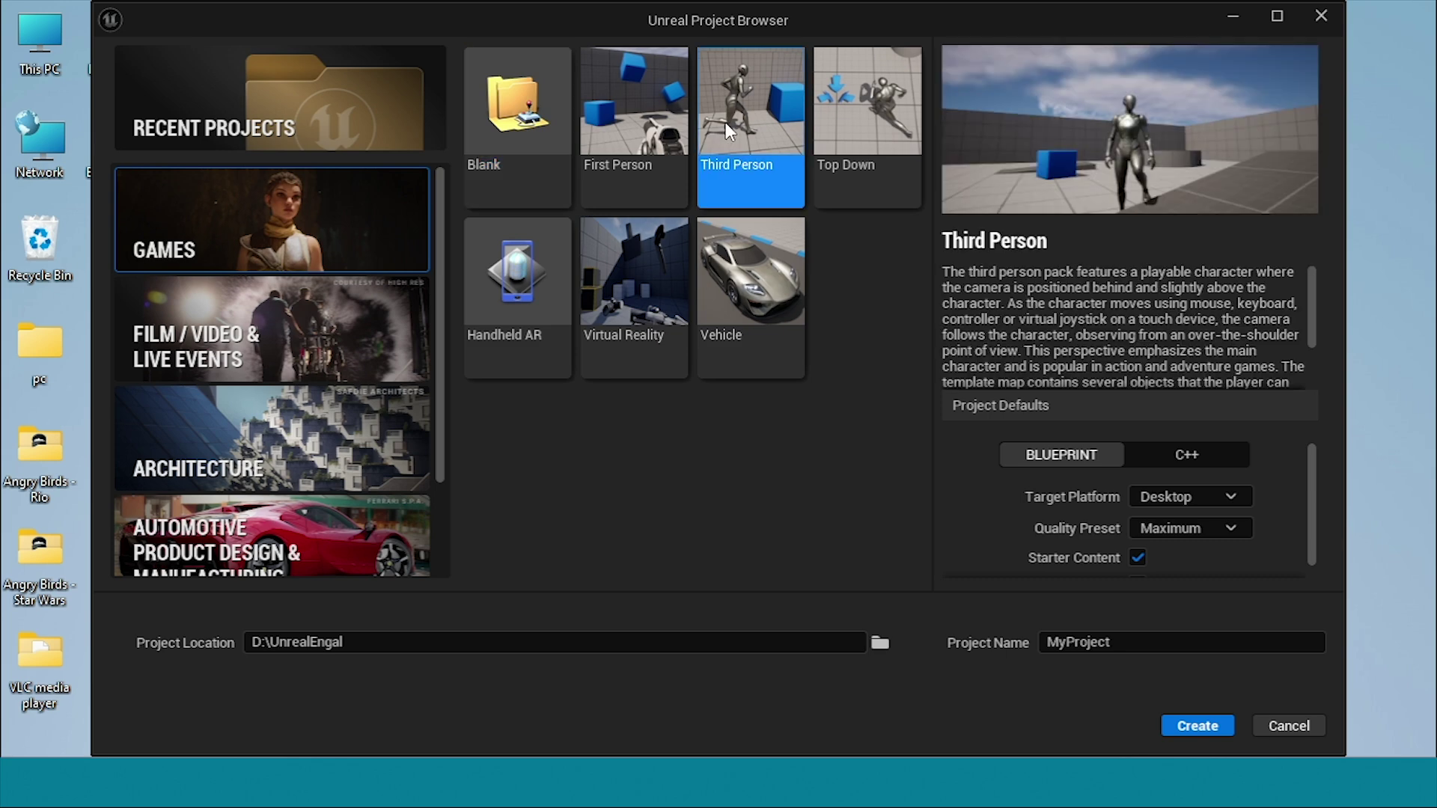
type("sir")
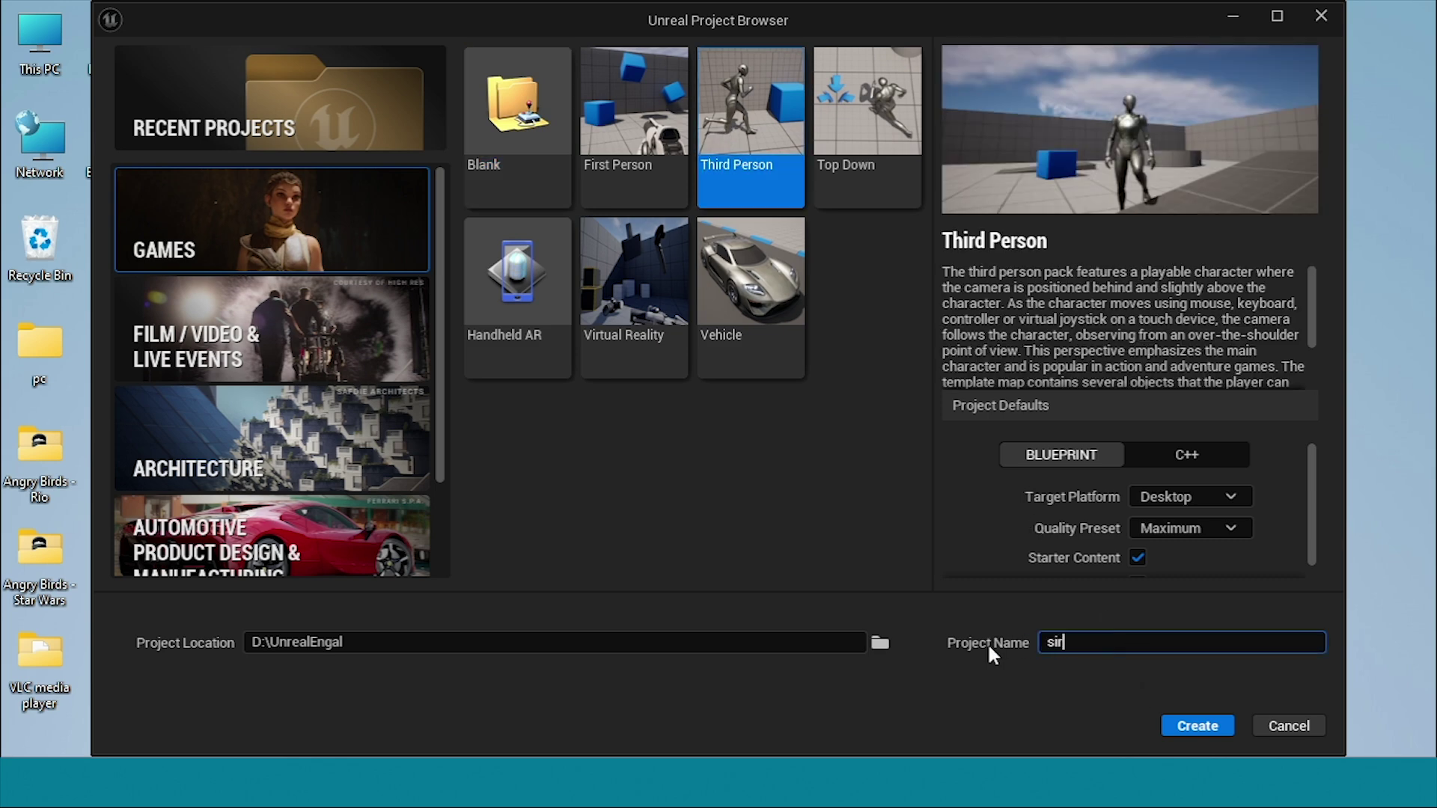
type("i_99")
left_click(1201, 726)
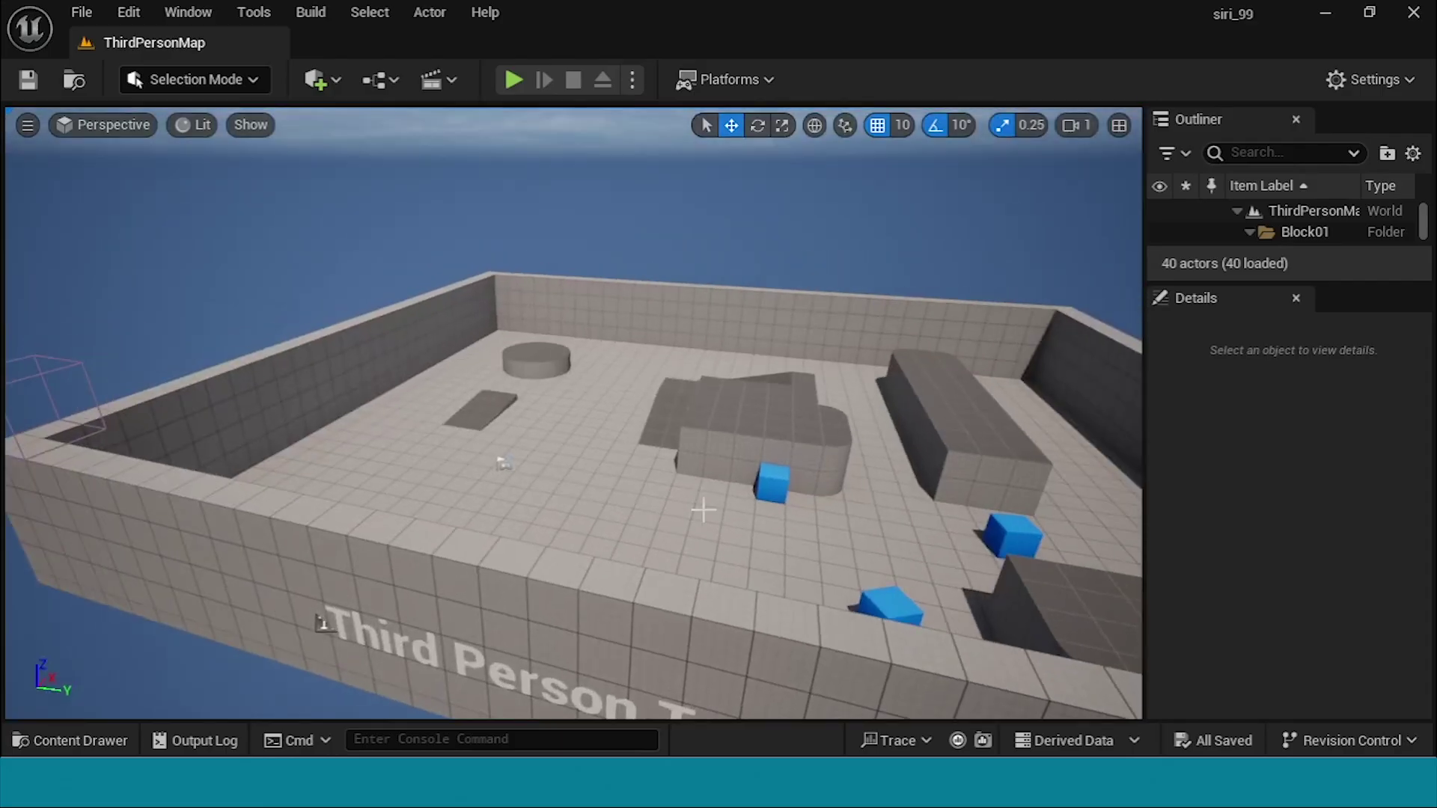
Step: Focus the view on the blue chamfer cube beside the rounded block and look over the level around it
scroll(741, 494, "up", 2)
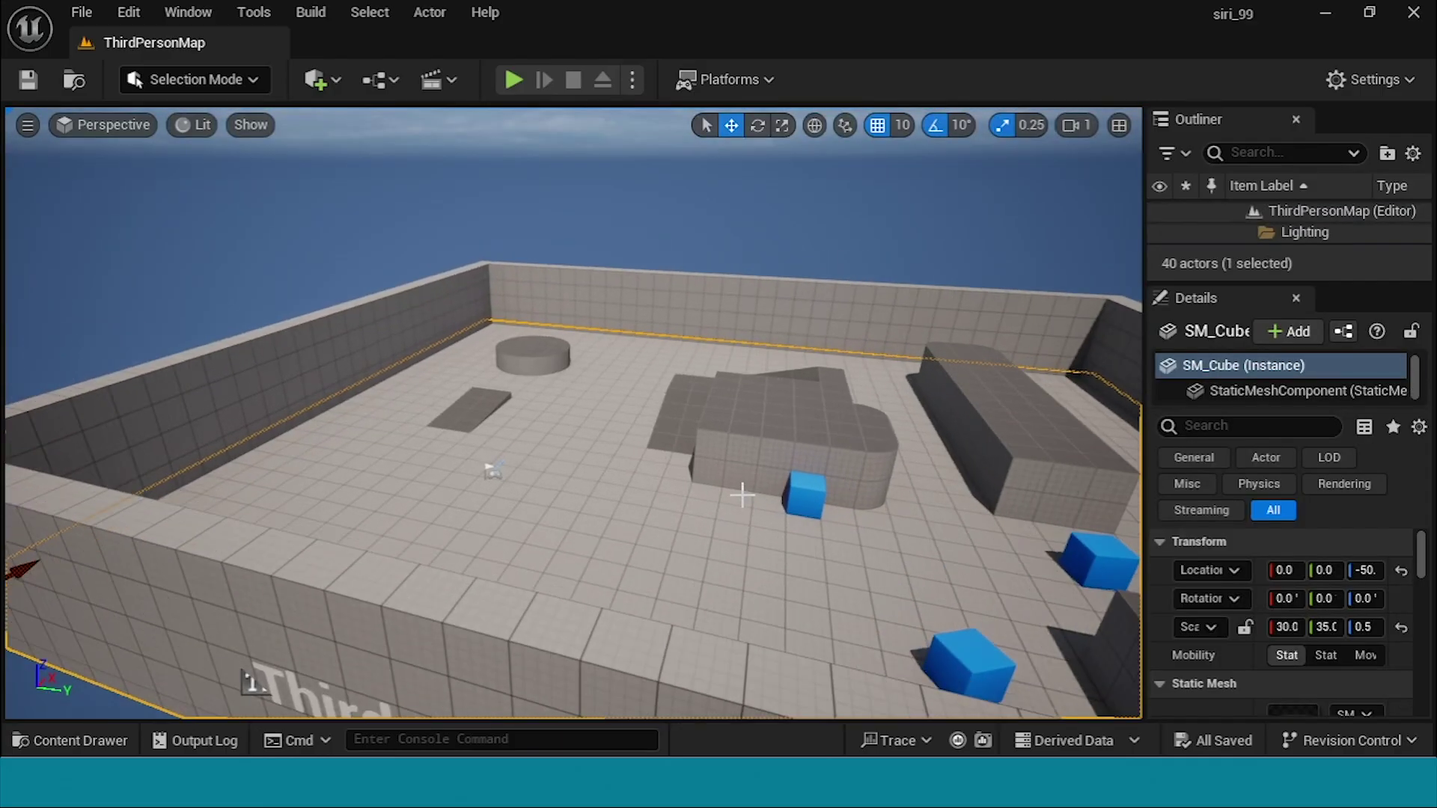
left_click(806, 487)
key("f")
scroll(818, 540, "down", 5)
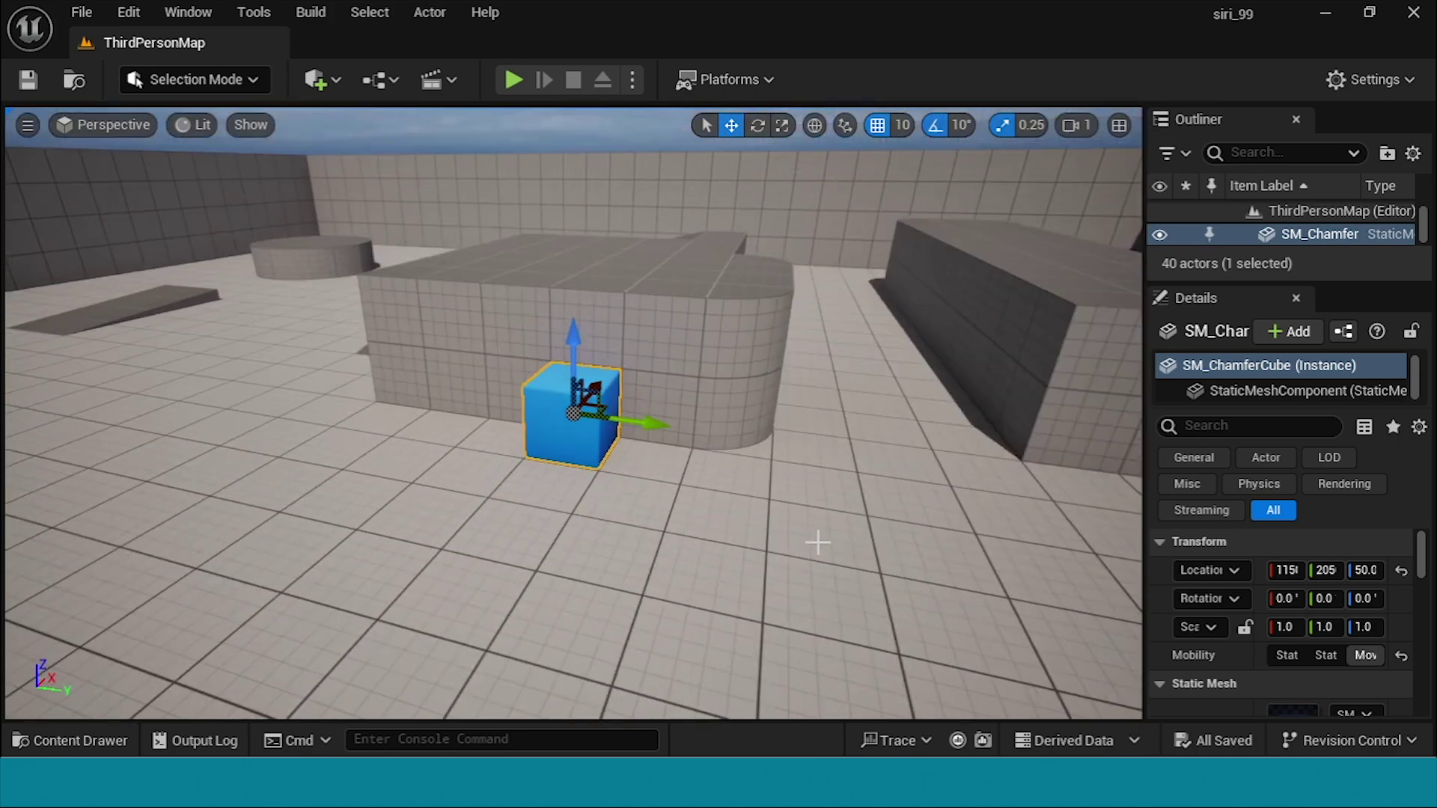
right_click_drag(791, 523, 791, 522)
middle_click_drag(914, 670, 915, 671)
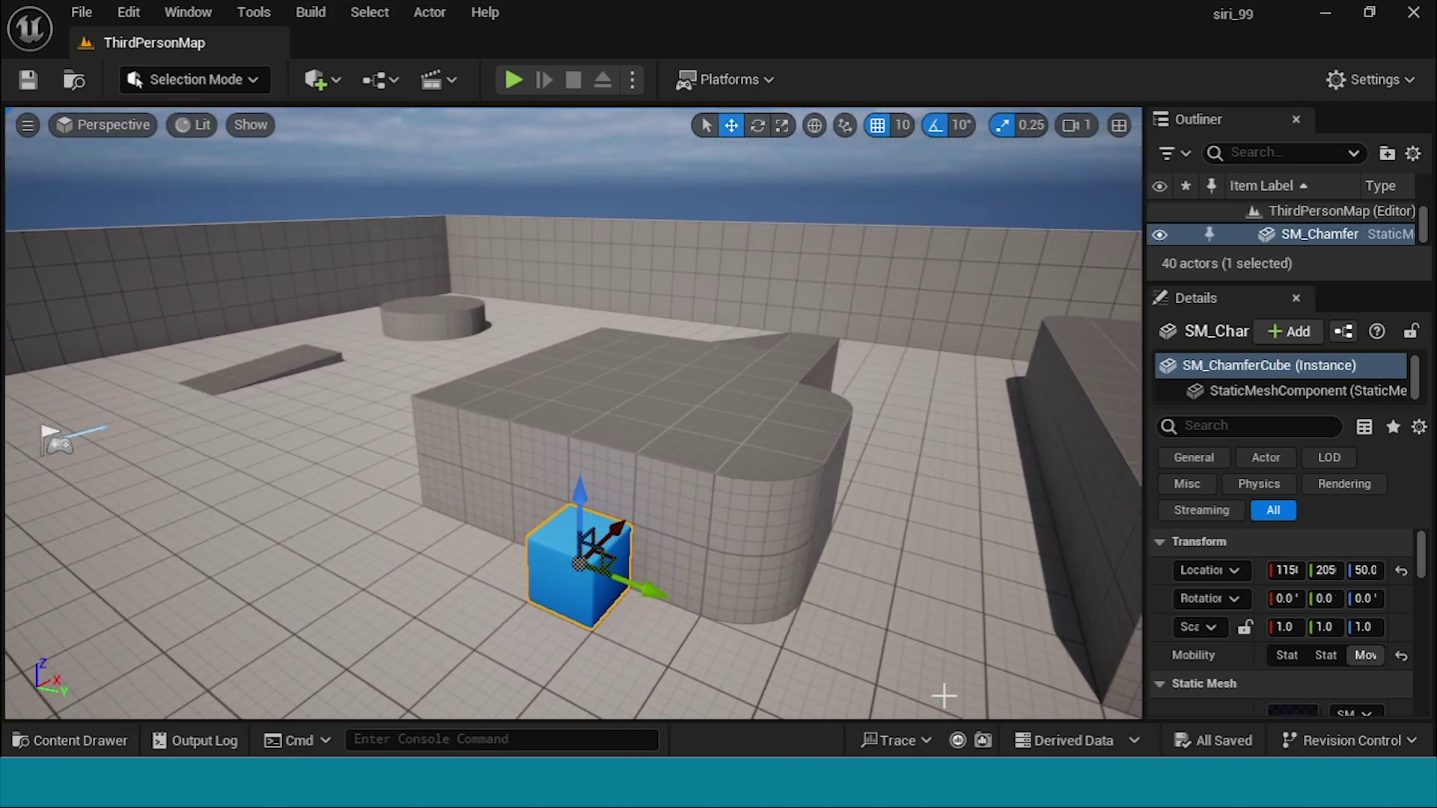
left_click(885, 604)
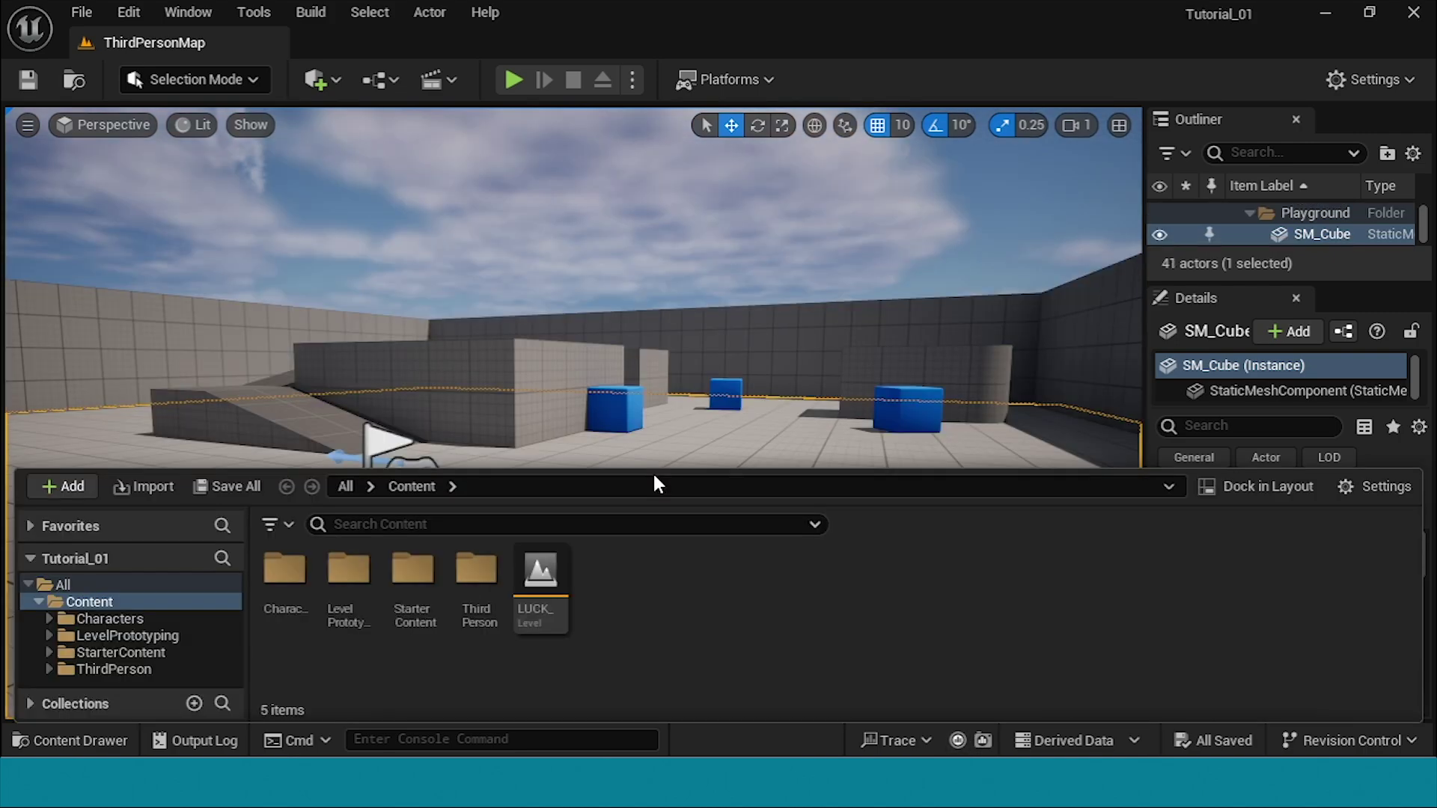
Step: In the Tutorial_01 project, create a folder named Lucky inside the Content folder
left_click(650, 443)
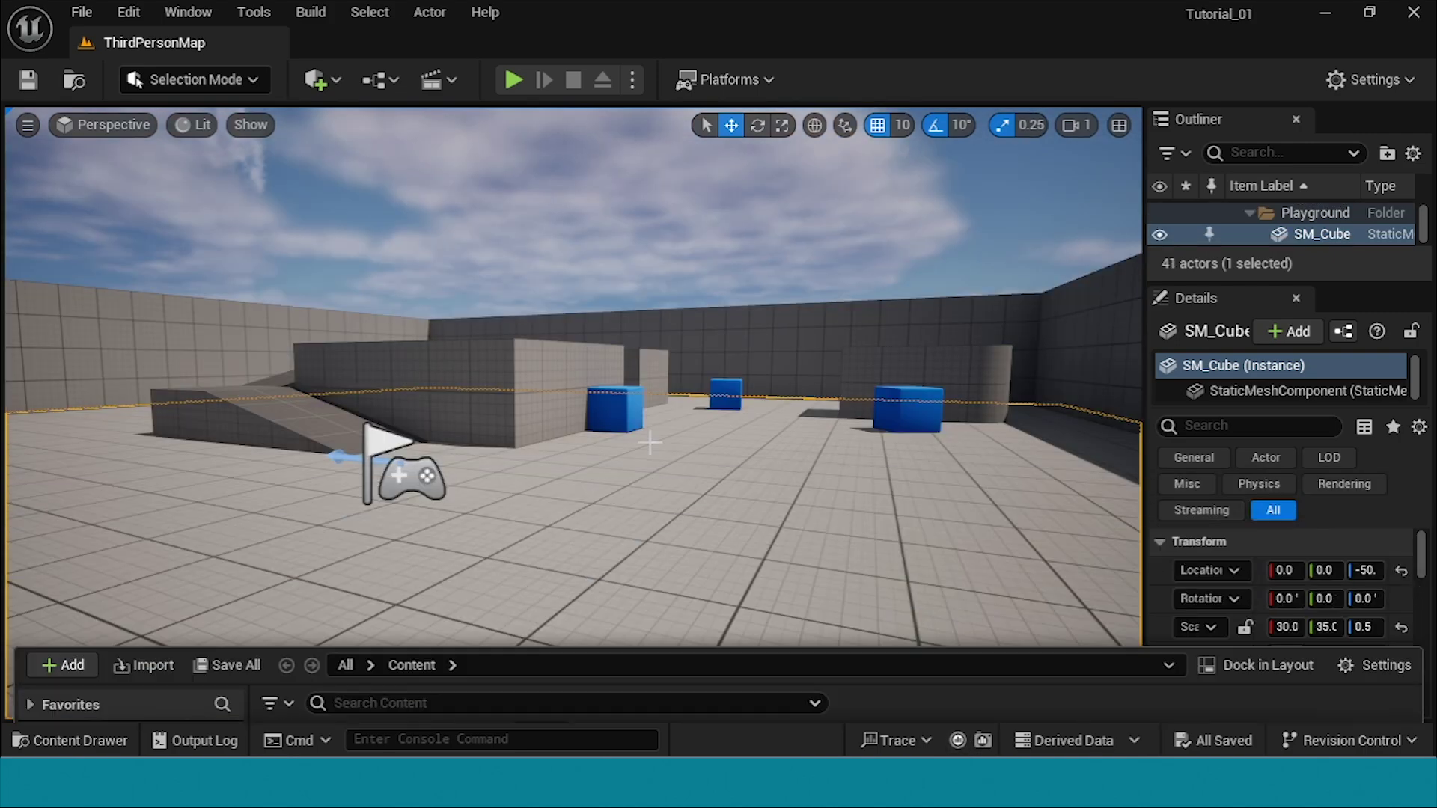
right_click_drag(646, 461, 663, 516)
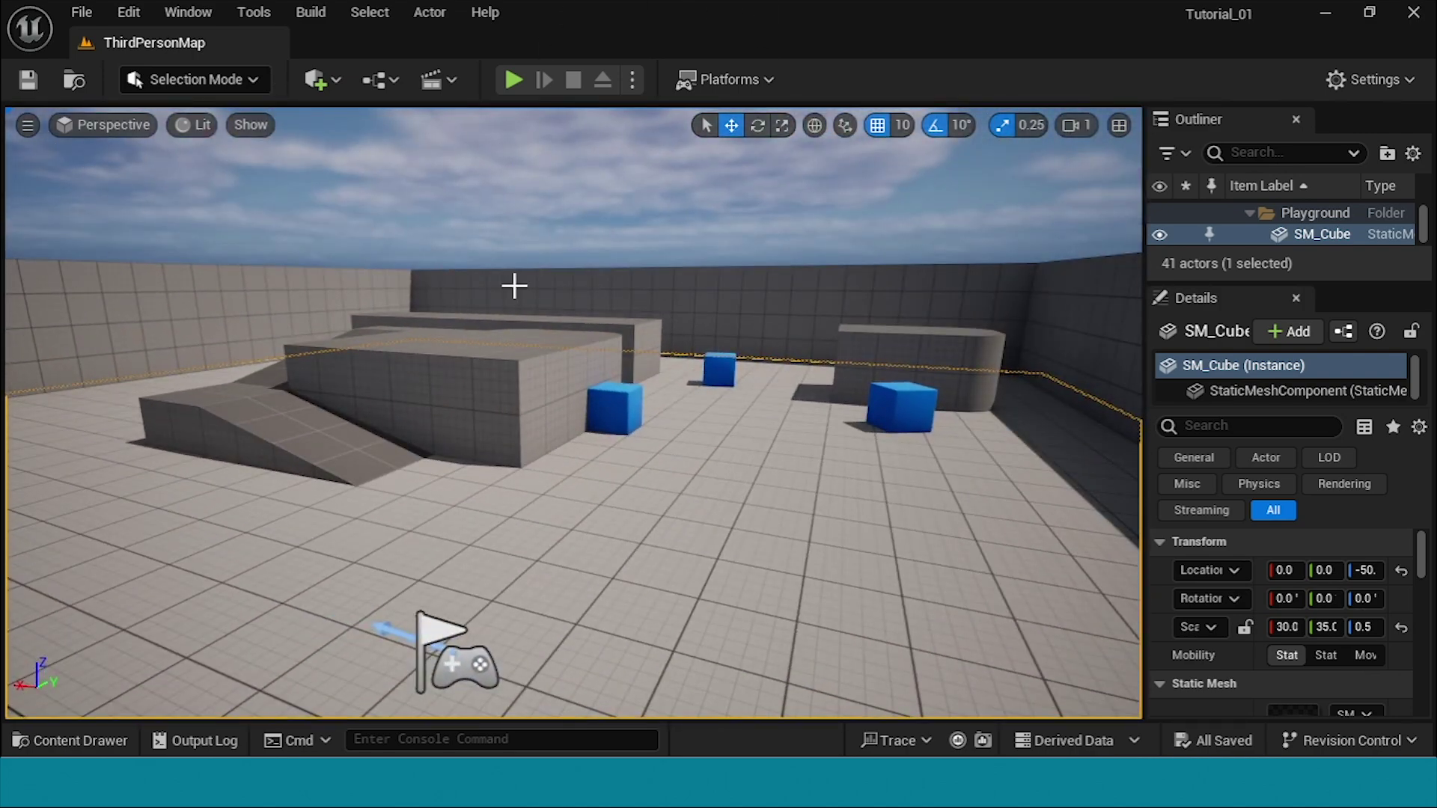
key("ctrl+space")
right_click(629, 583)
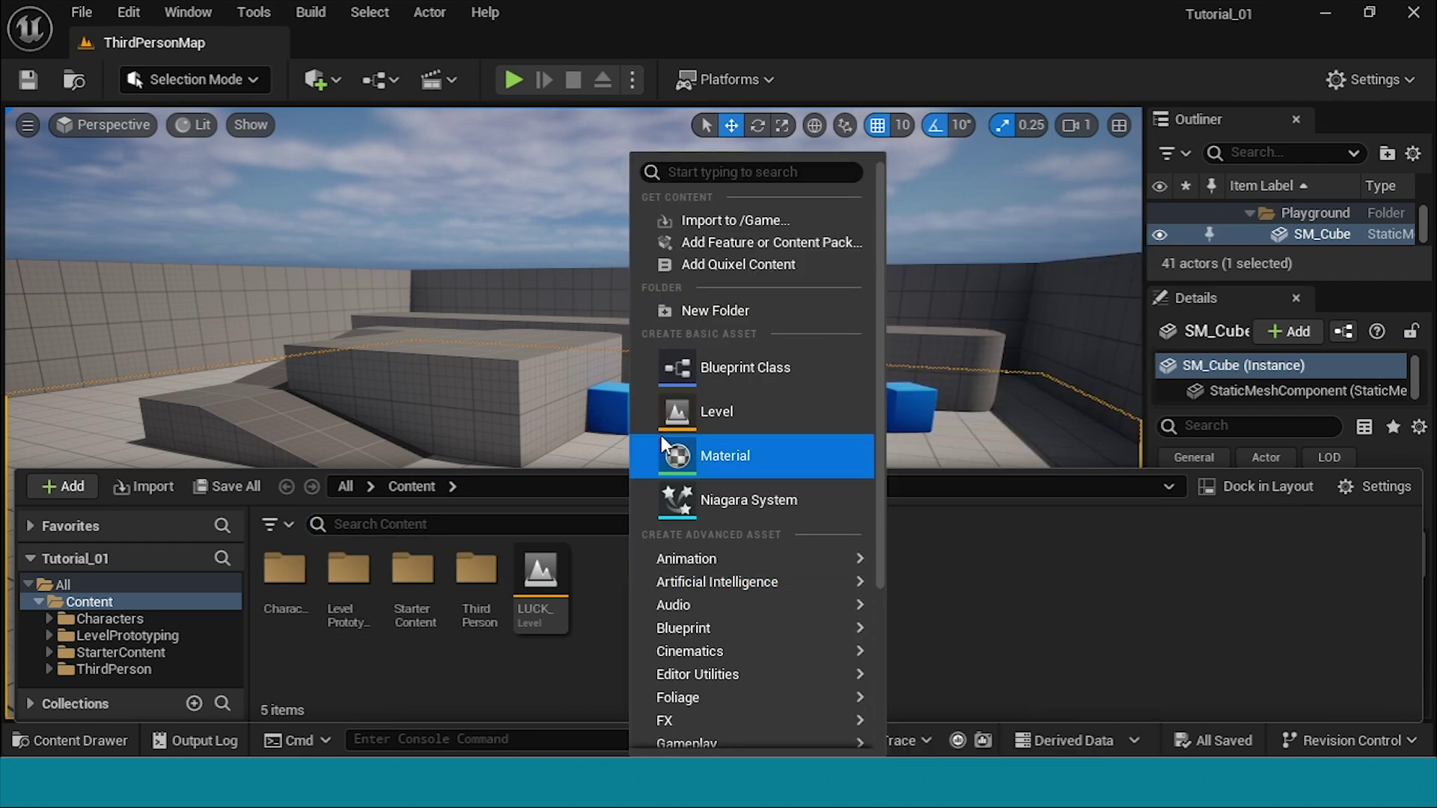
left_click(677, 308)
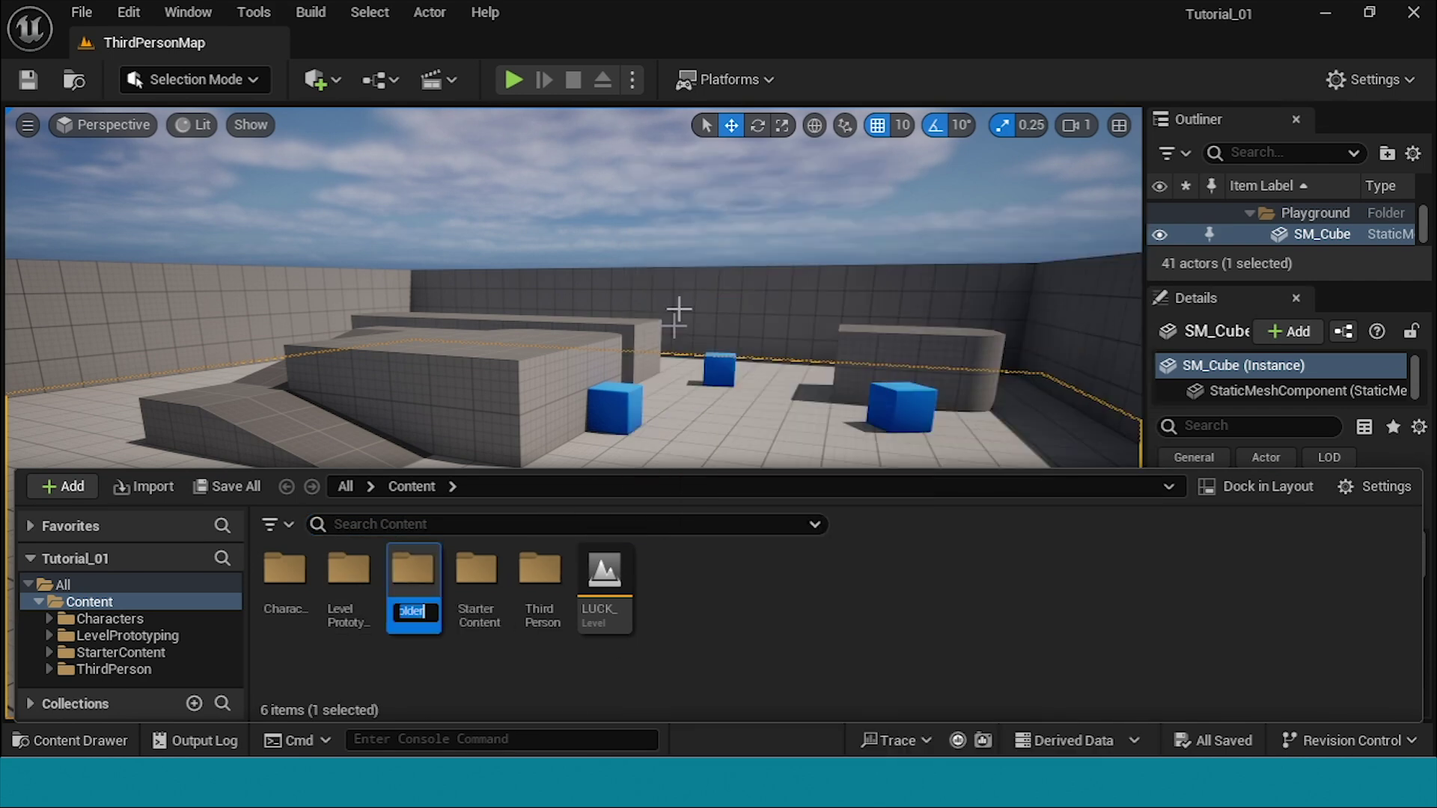
type("Lucky")
key("Return")
Step: Create a subfolder named Charater inside the Lucky folder
double_click(414, 591)
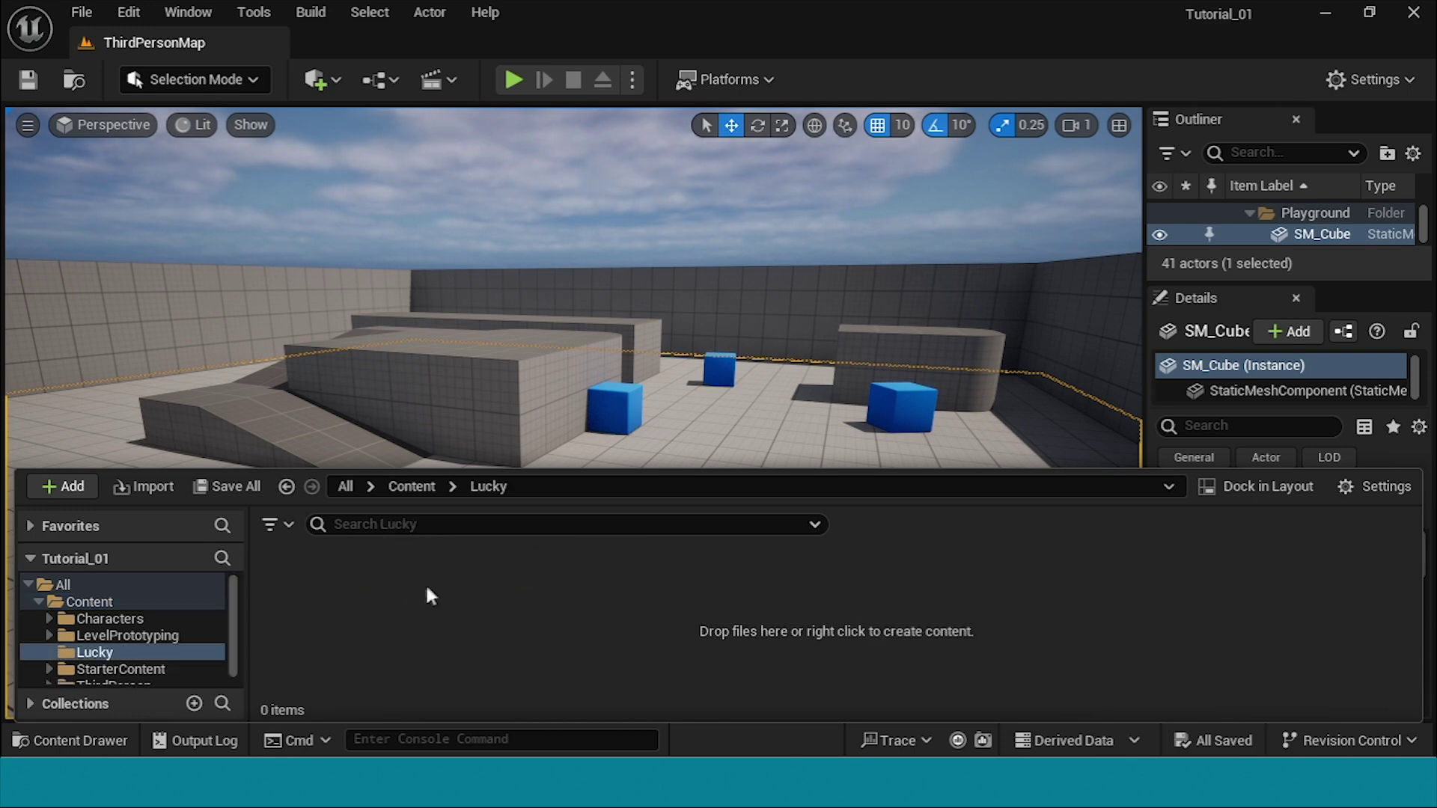
right_click(402, 572)
left_click(513, 313)
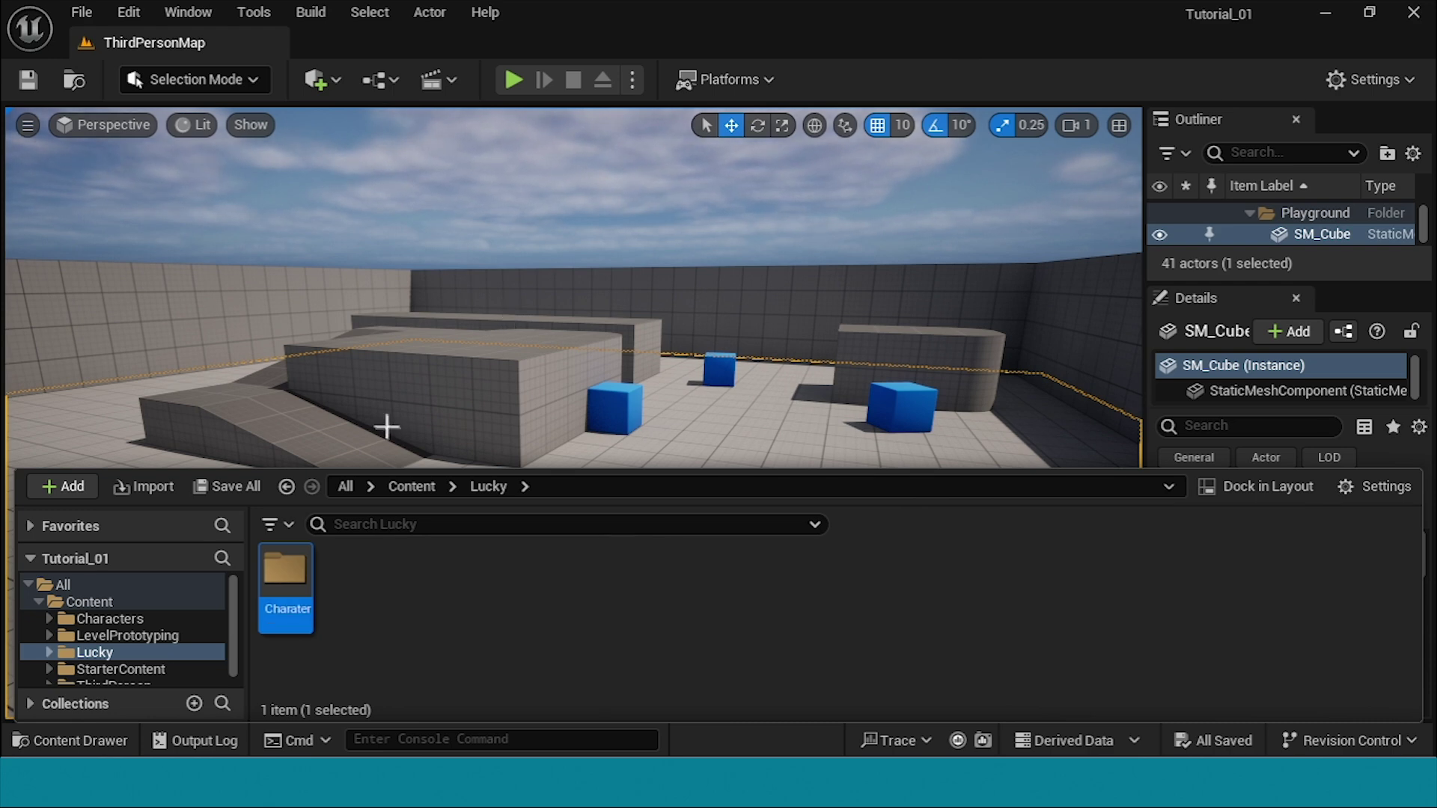
Step: Import Lucky_Tpose.fbx with all its assets into the Charater folder
double_click(285, 575)
right_click(341, 591)
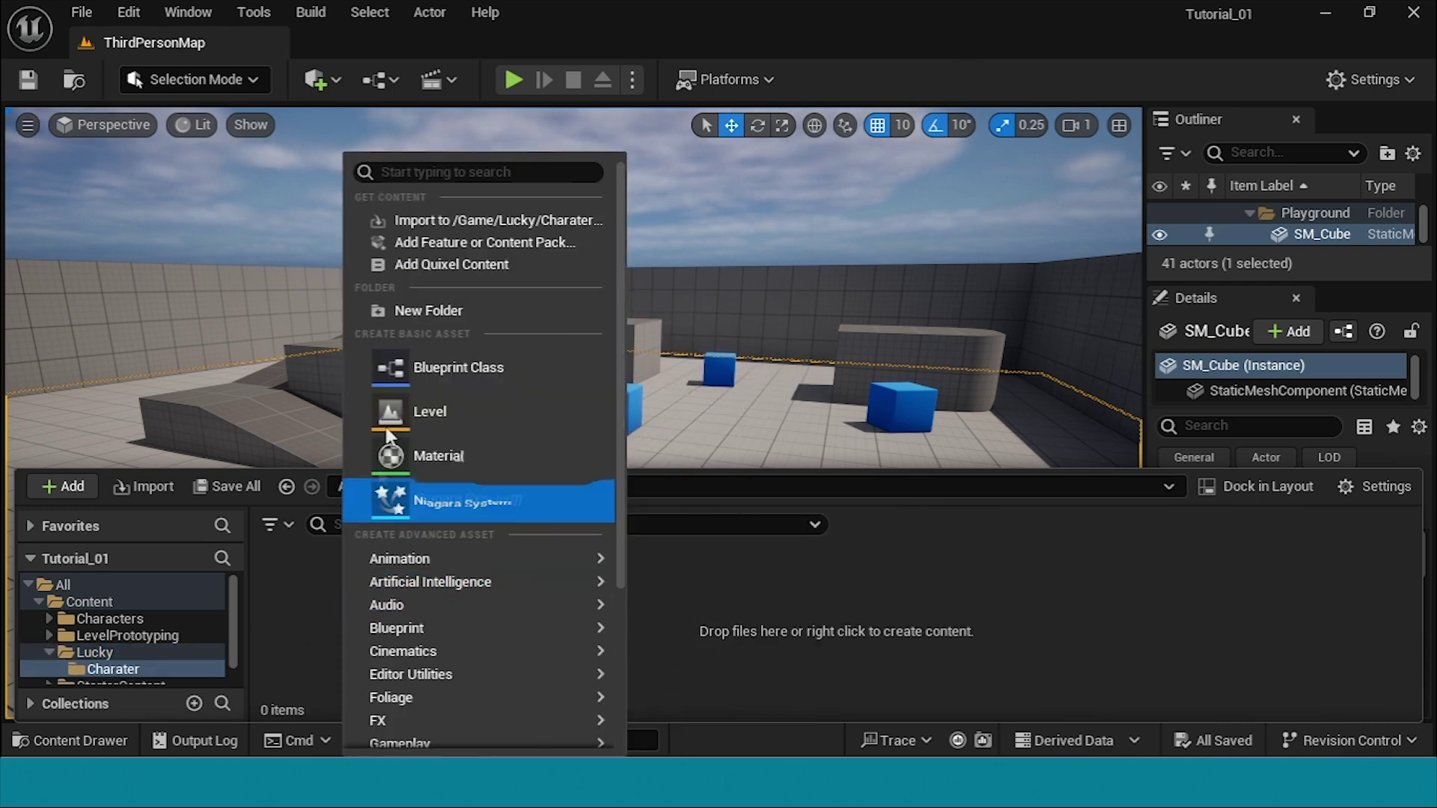
left_click(439, 220)
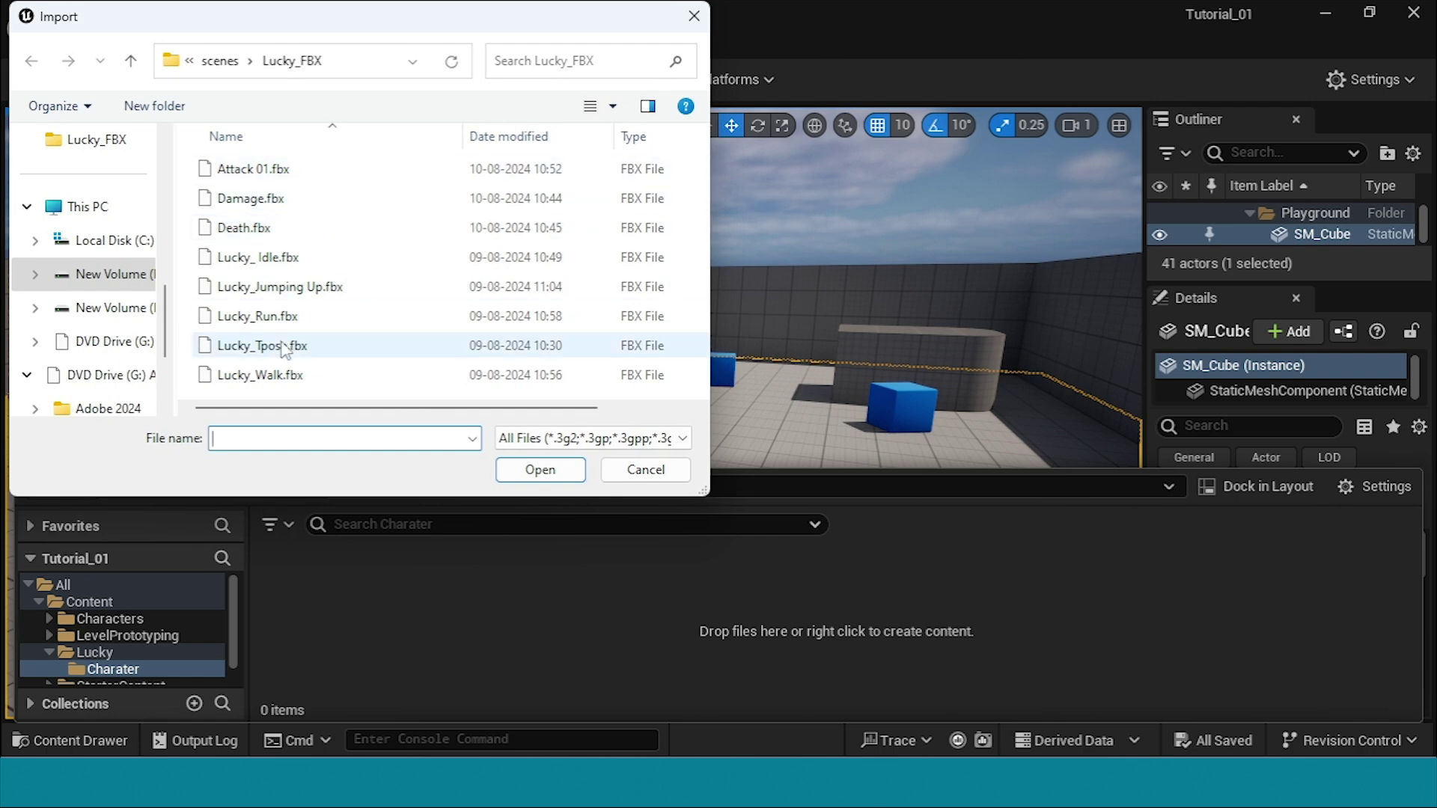
left_click(284, 346)
left_click(539, 470)
left_click(438, 723)
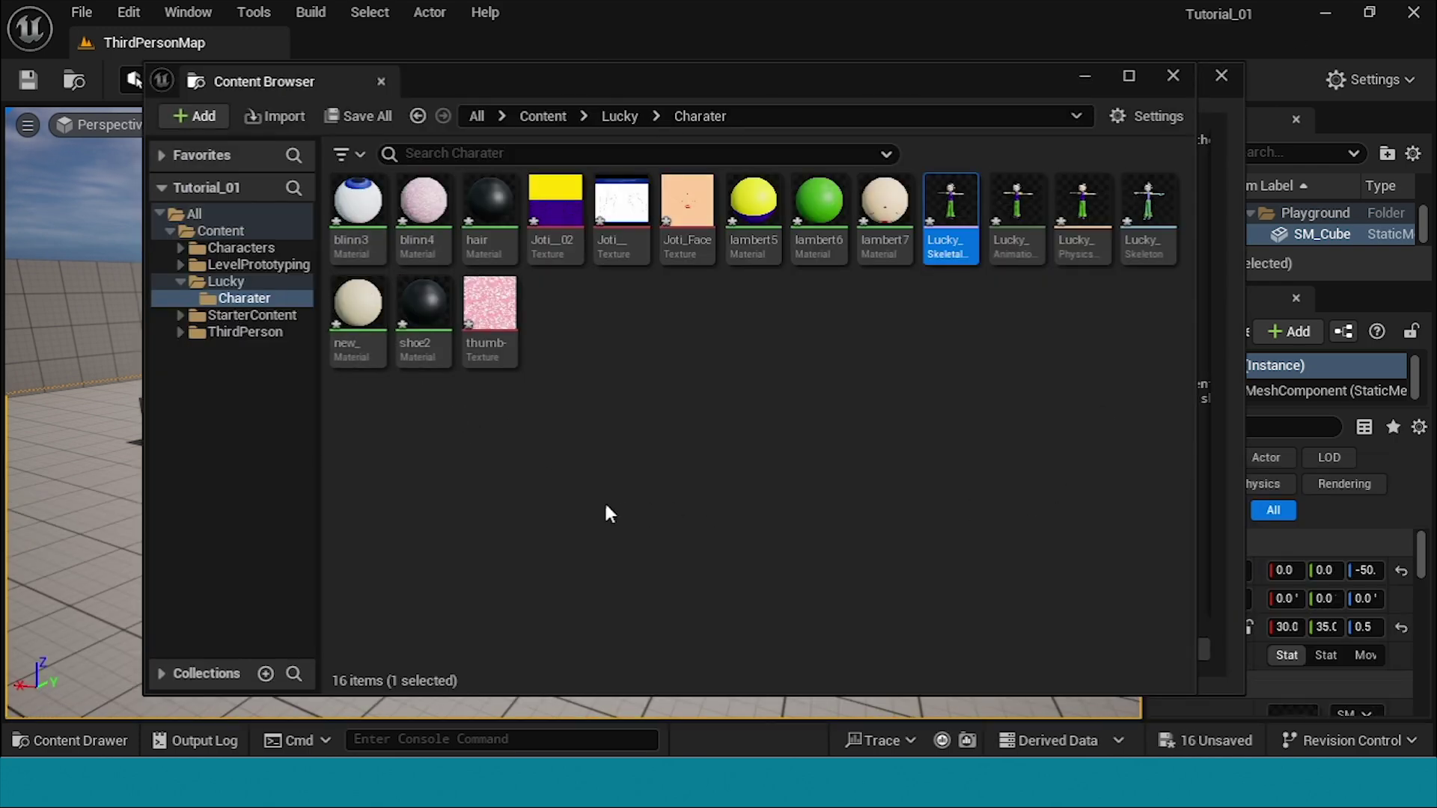
Step: Clear the FBX Import message log and close the extra windows opened by the import
left_click(1172, 78)
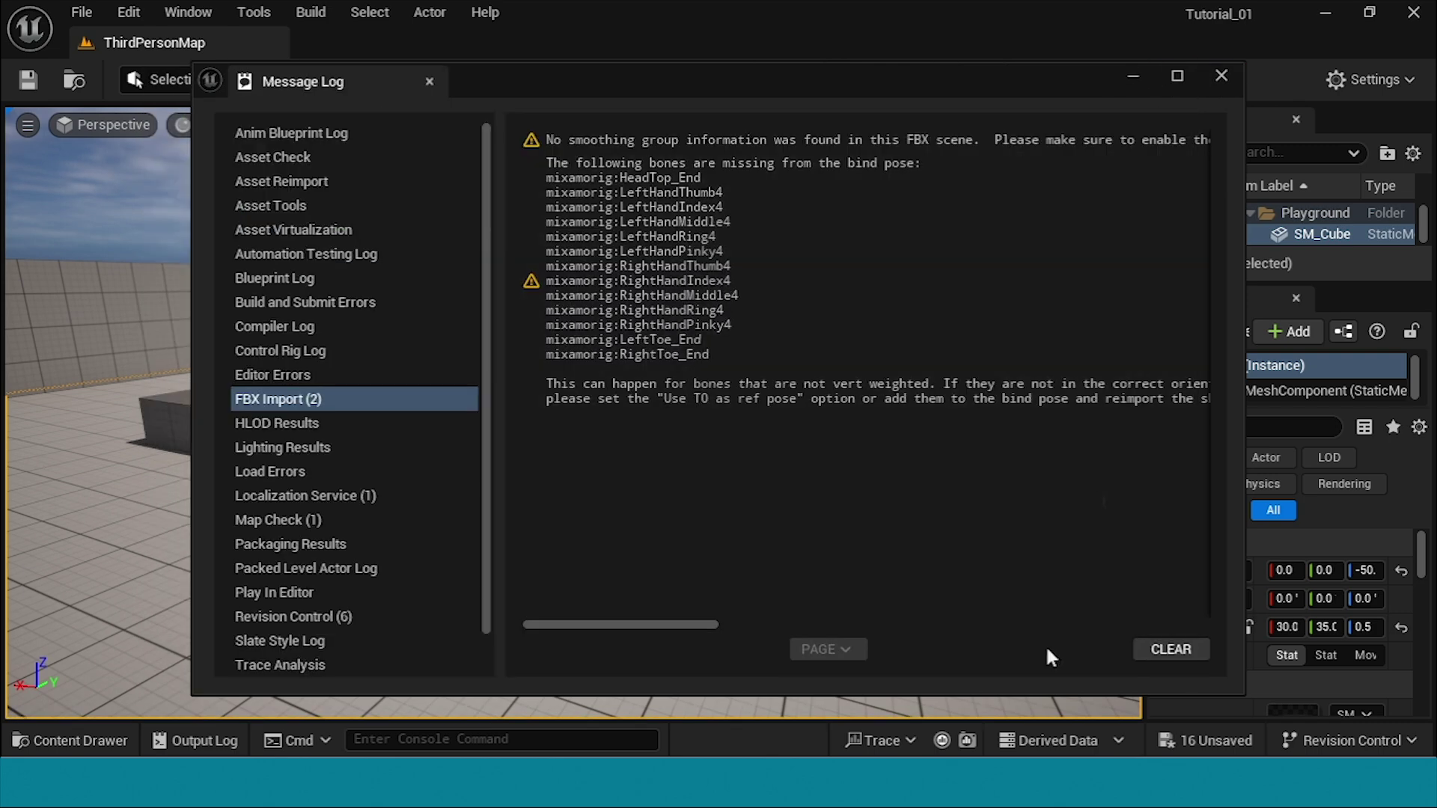
left_click(1187, 650)
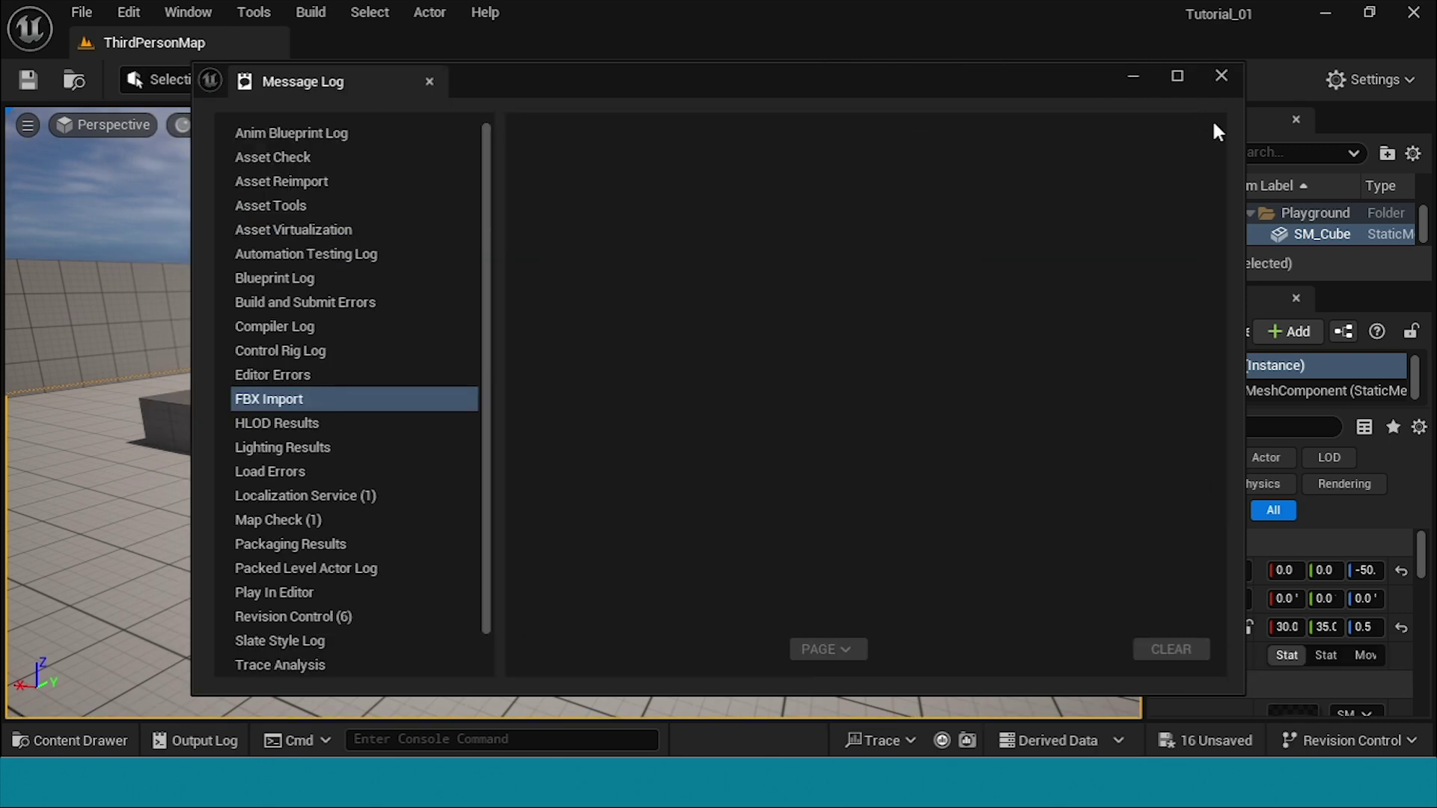
left_click(1221, 76)
Step: Return to the Lucky folder and create a second subfolder named Animation
left_click(69, 740)
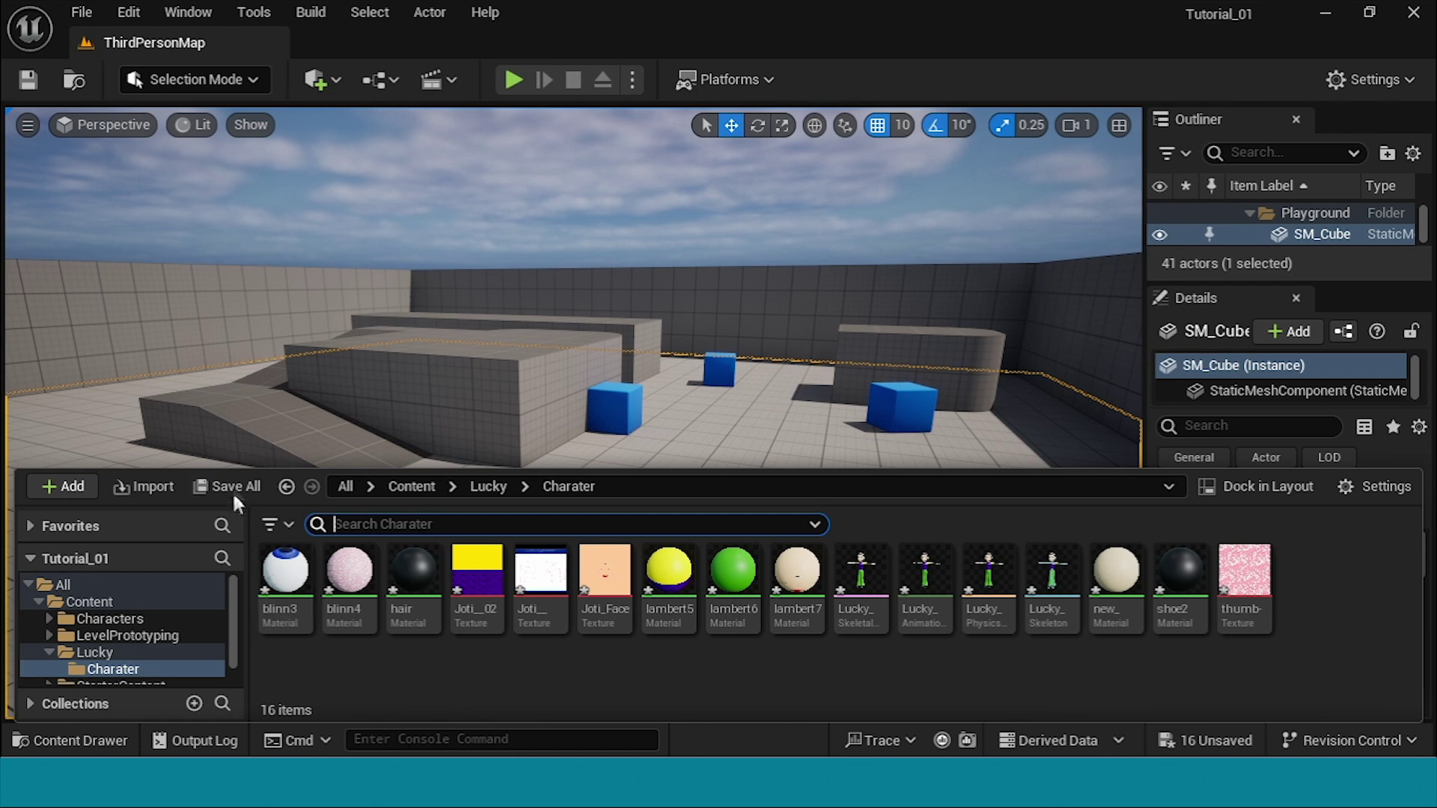
left_click(286, 486)
right_click(385, 625)
left_click(445, 305)
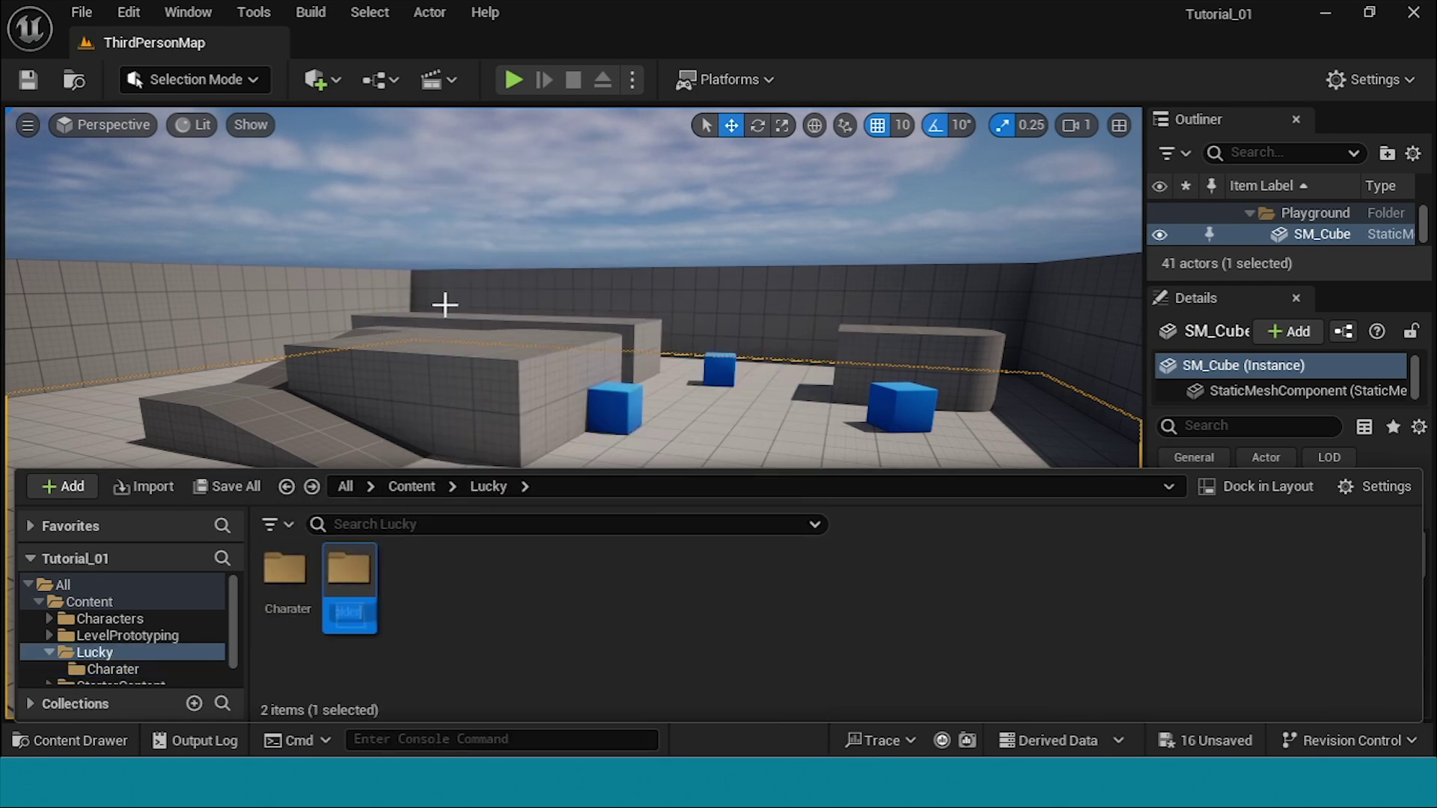
type("An")
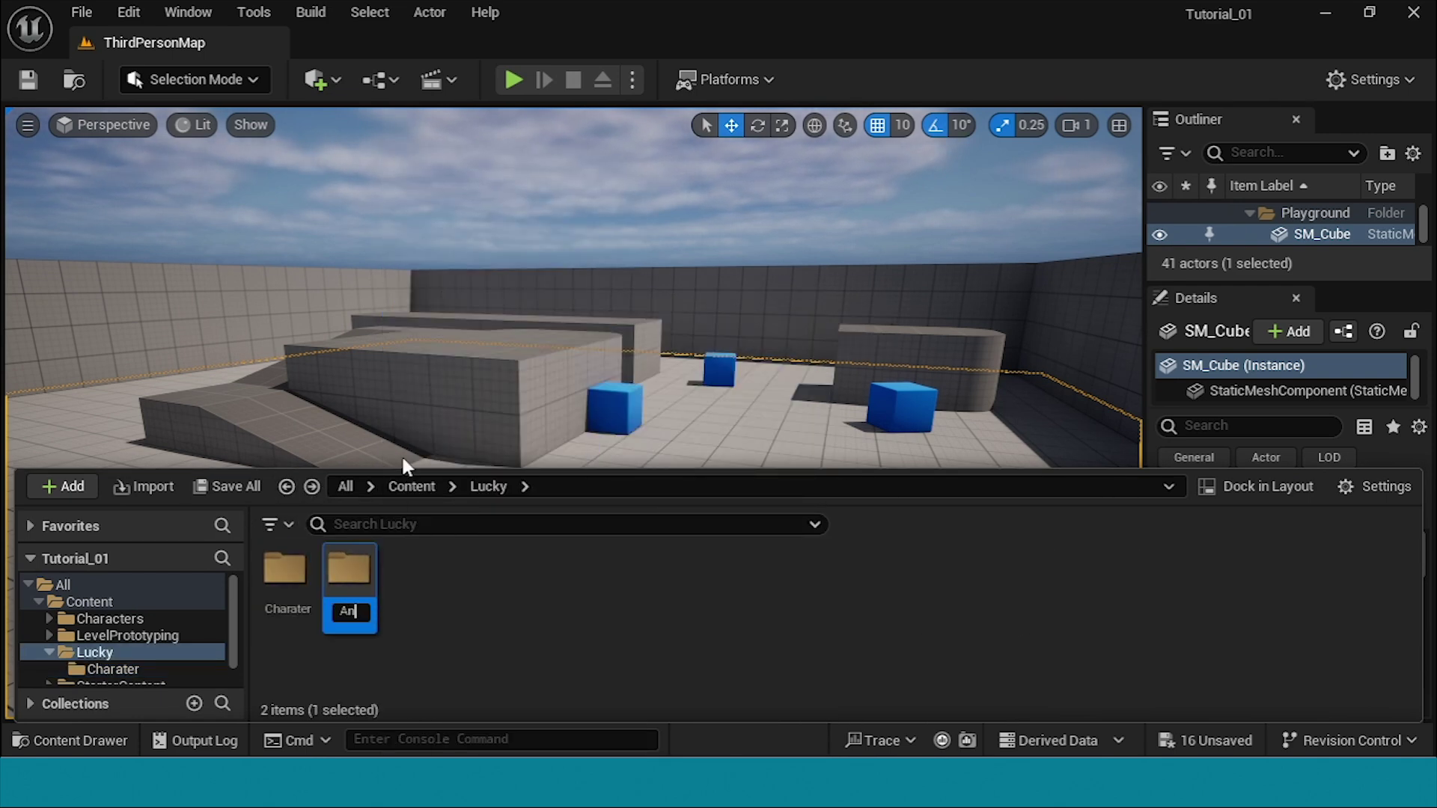
key("BackSpace")
key("BackSpace")
type("mation")
key("Return")
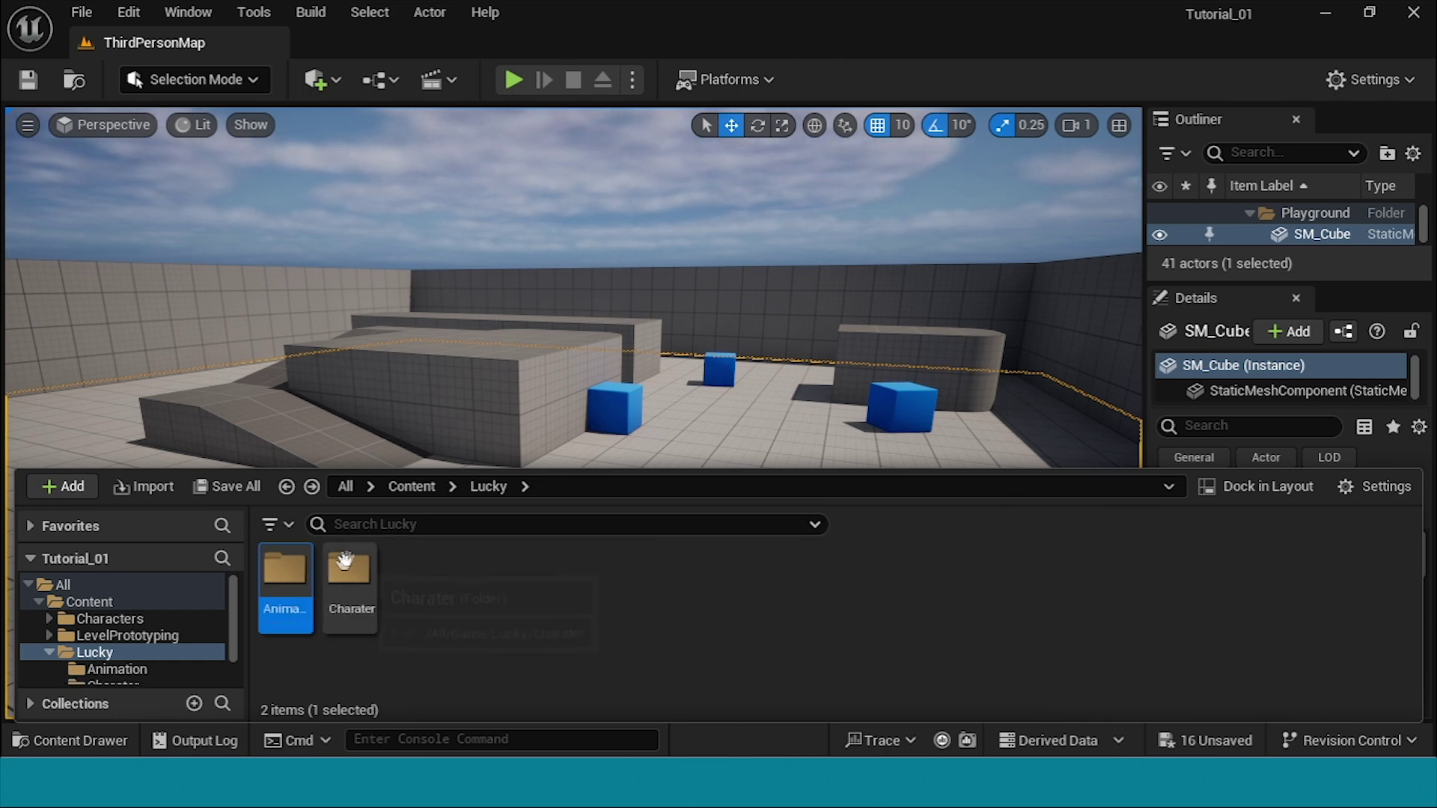
Step: Import Lucky_Walk.fbx into the Animation folder using Lucky_Tpose_Skeleton as its skeleton
double_click(285, 572)
right_click(441, 615)
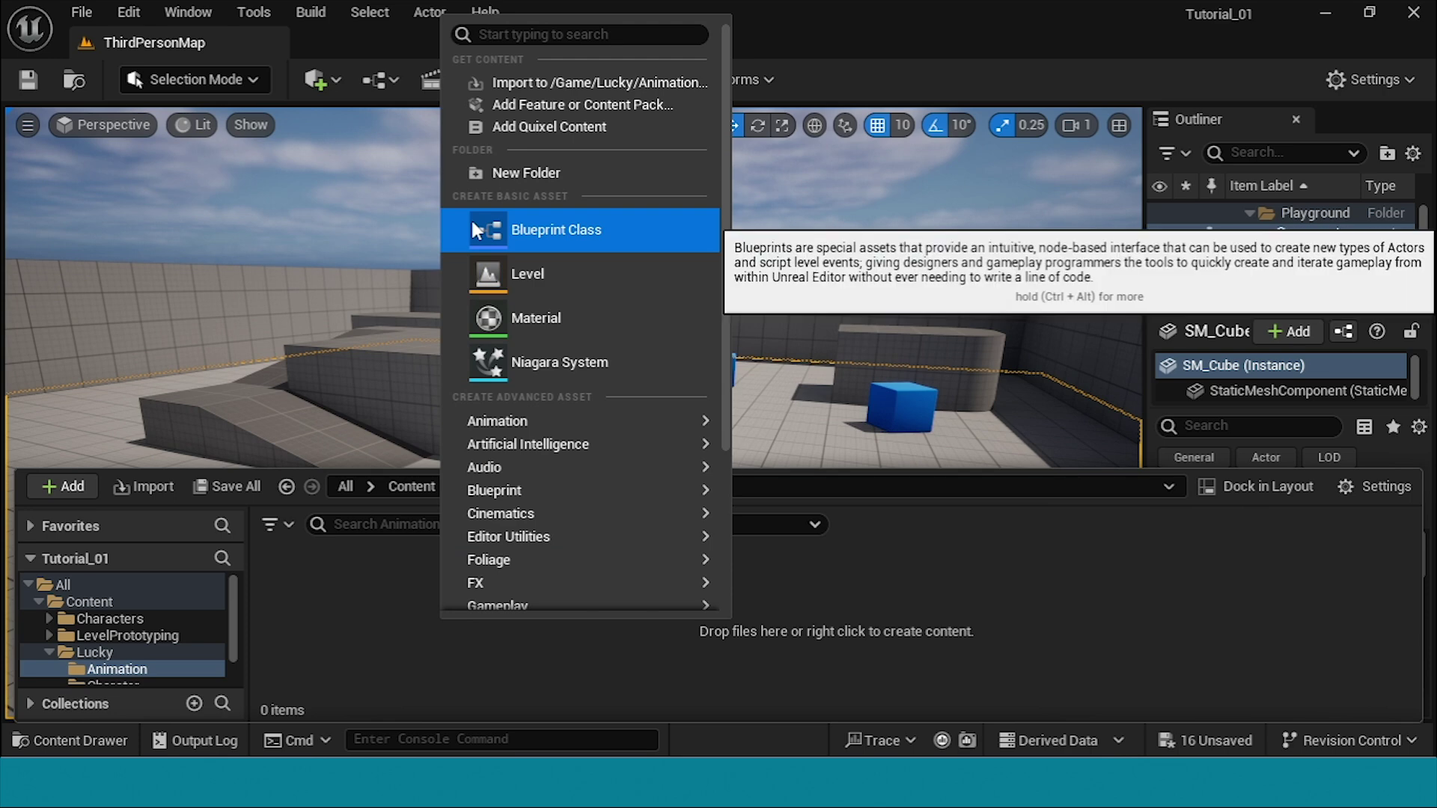
left_click(573, 82)
left_click(259, 375)
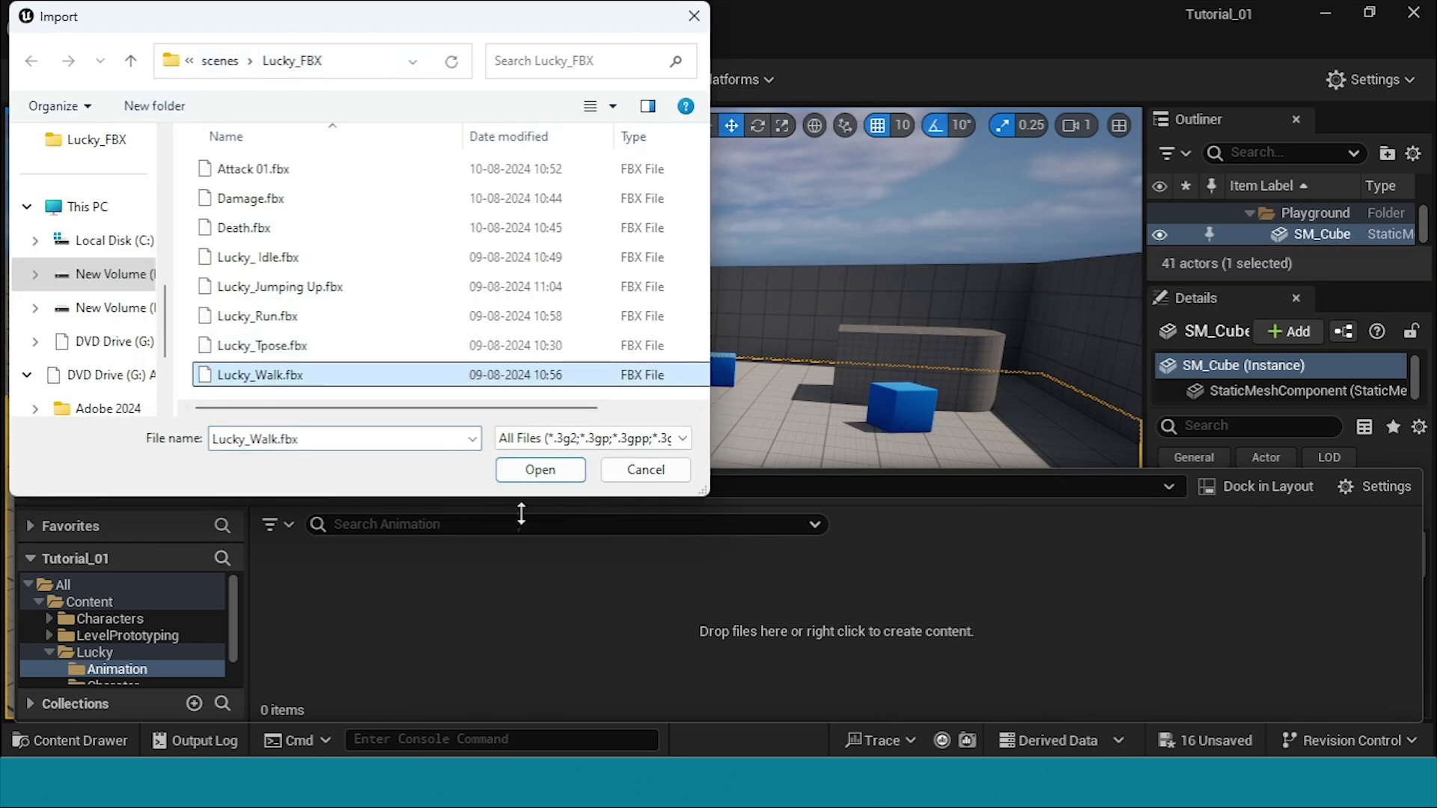
left_click(540, 469)
left_click(576, 75)
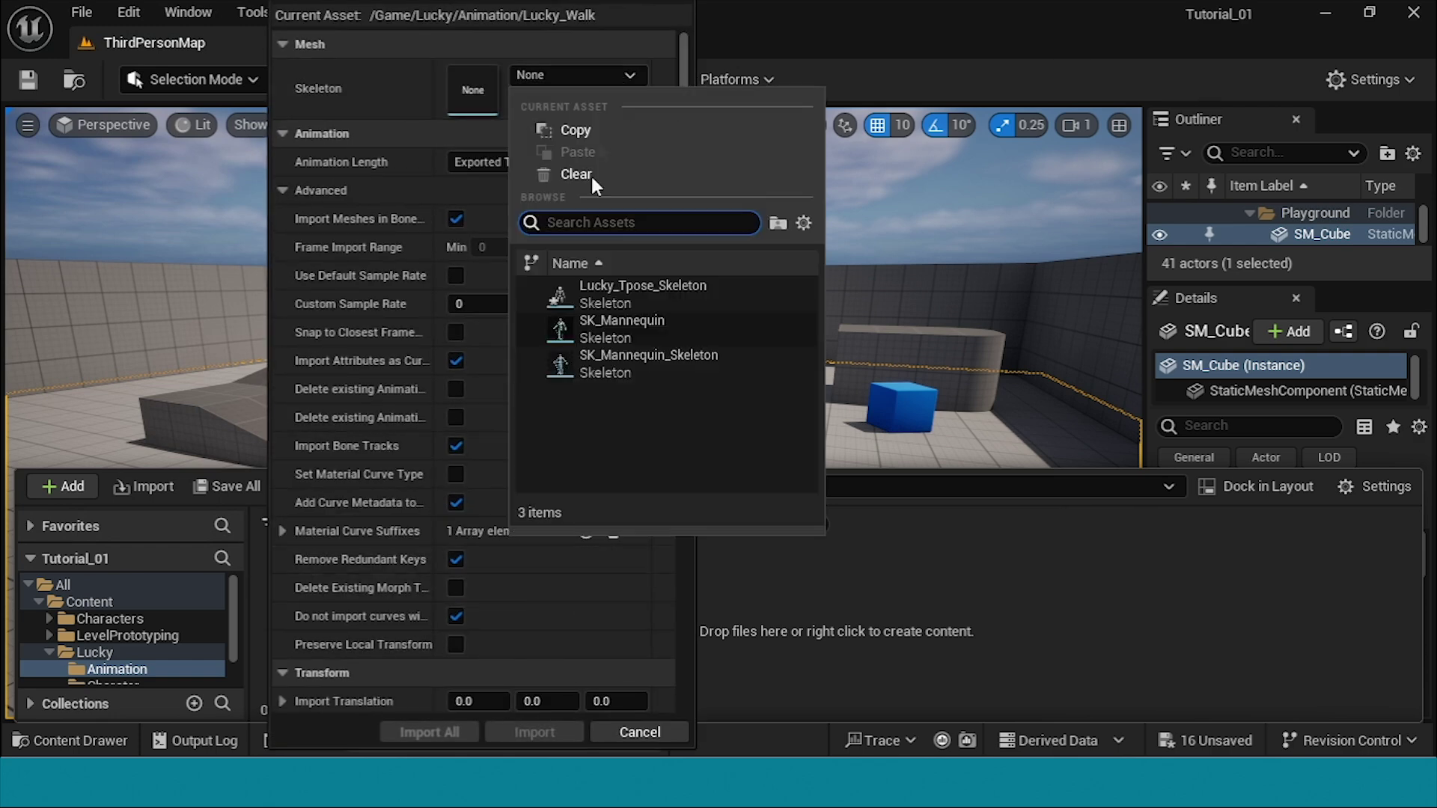
left_click(594, 290)
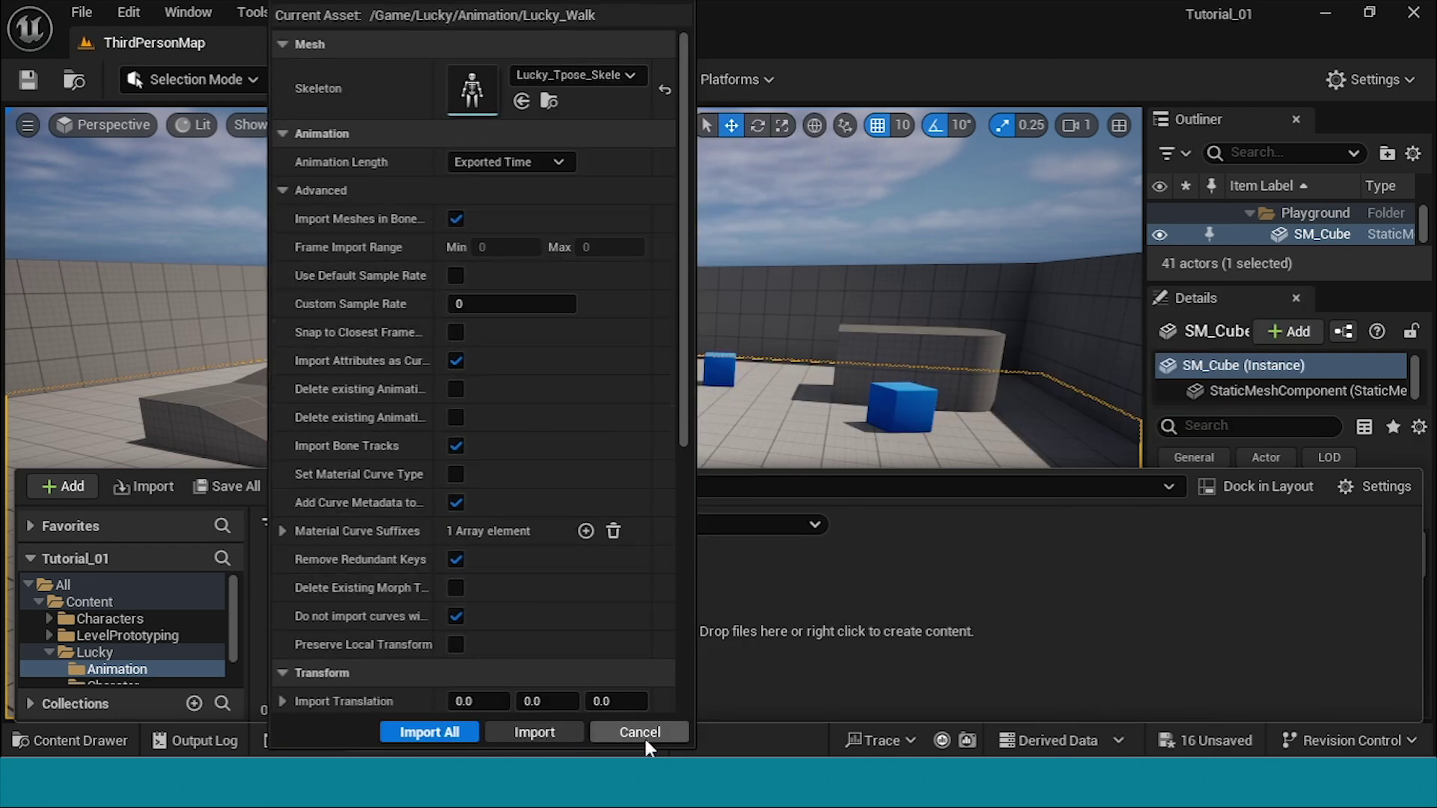
left_click(532, 729)
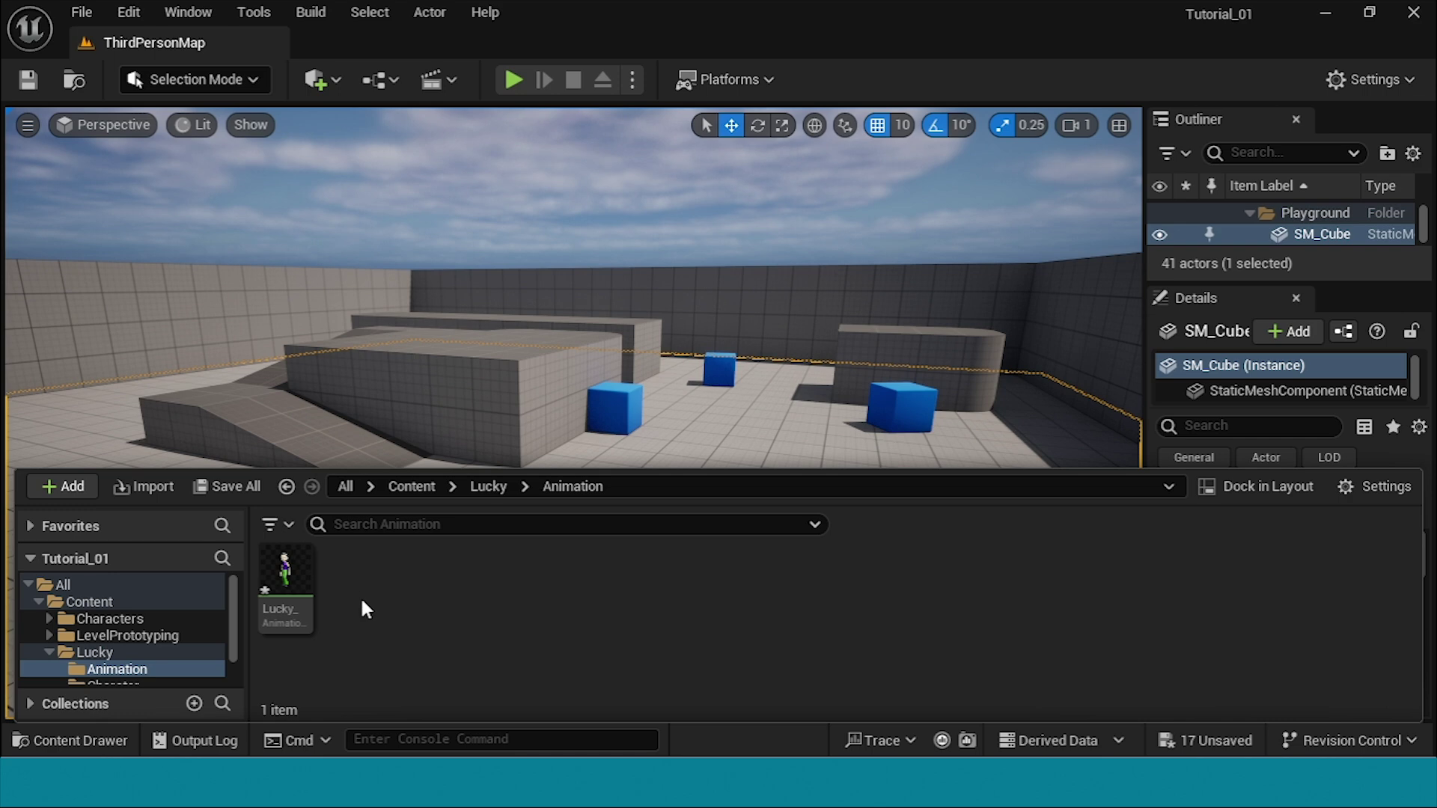
Step: Import Lucky_Run.fbx into the Animation folder using Lucky_Tpose_Skeleton as its skeleton
right_click(365, 608)
left_click(439, 217)
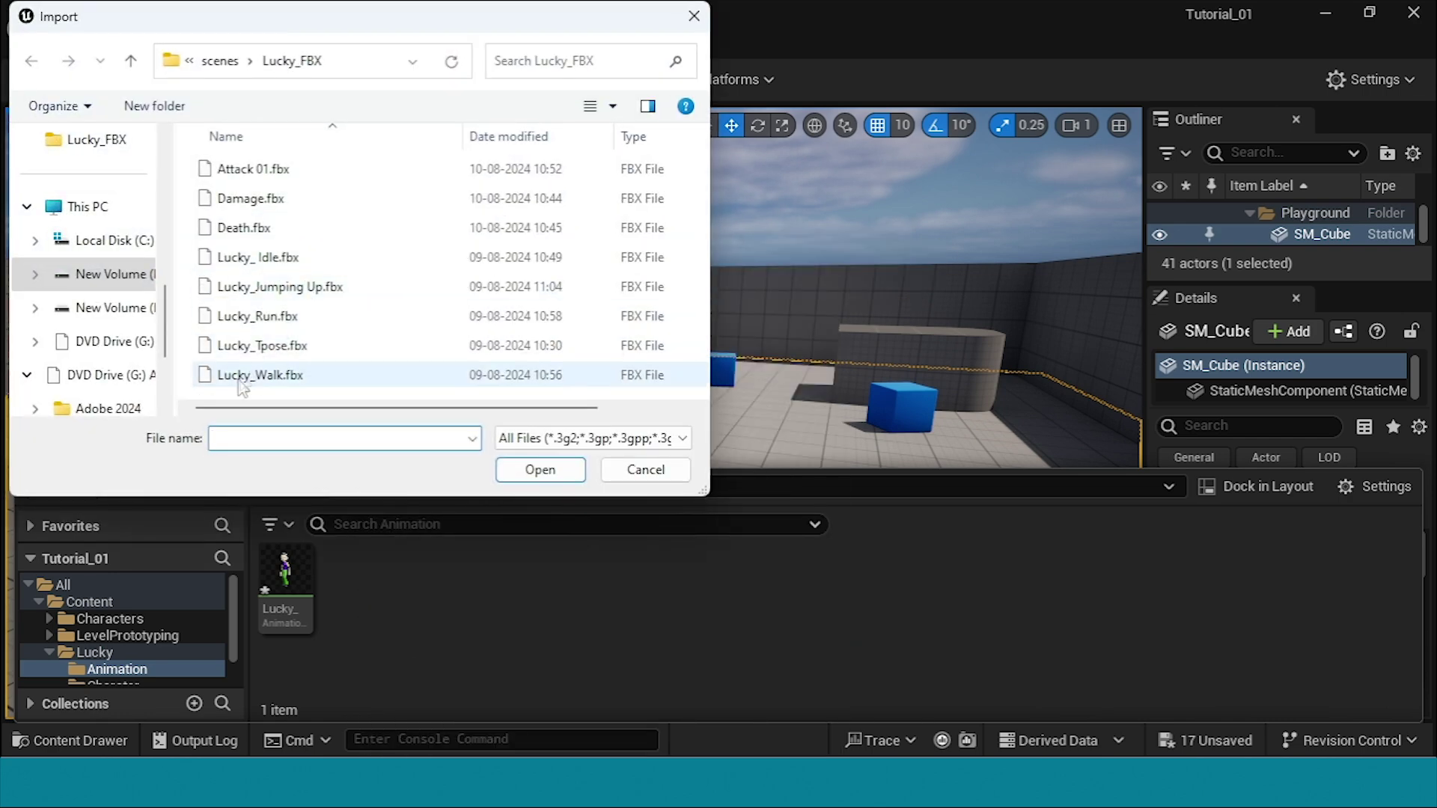
left_click(274, 321)
left_click(539, 469)
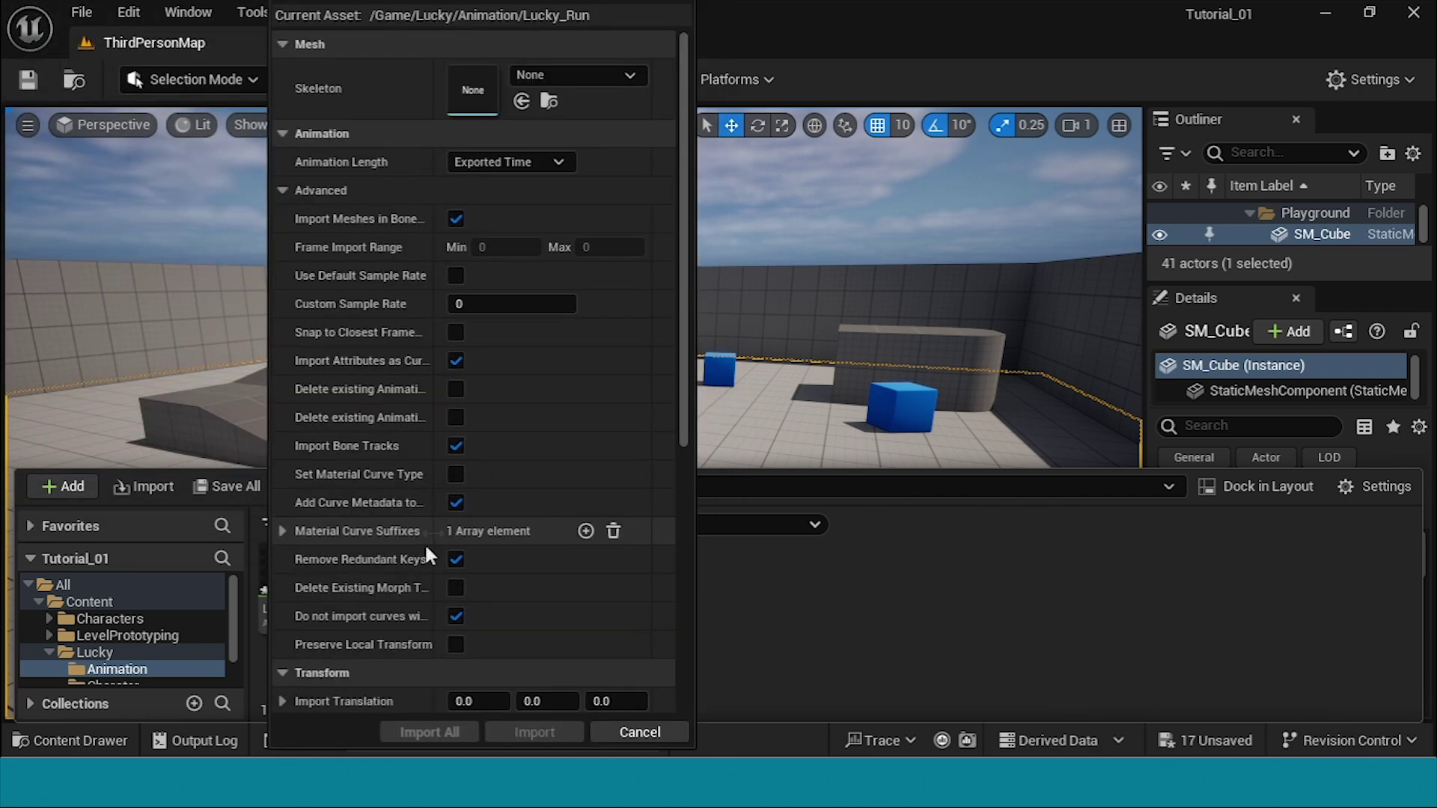
left_click(628, 75)
left_click(648, 294)
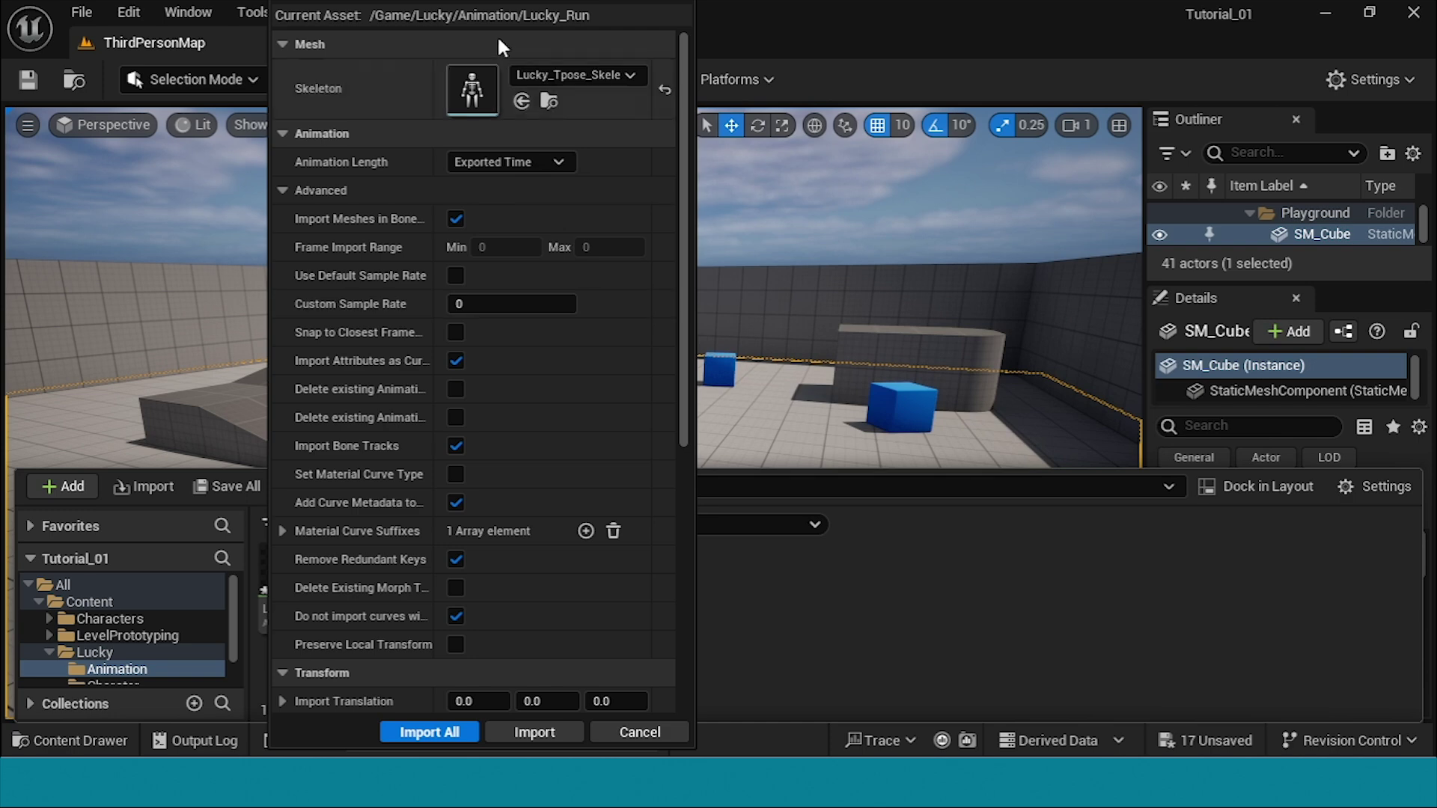
left_click(429, 732)
Step: Import Lucky_ Idle.fbx into the Animation folder using Lucky_Tpose_Skeleton as its skeleton
right_click(433, 592)
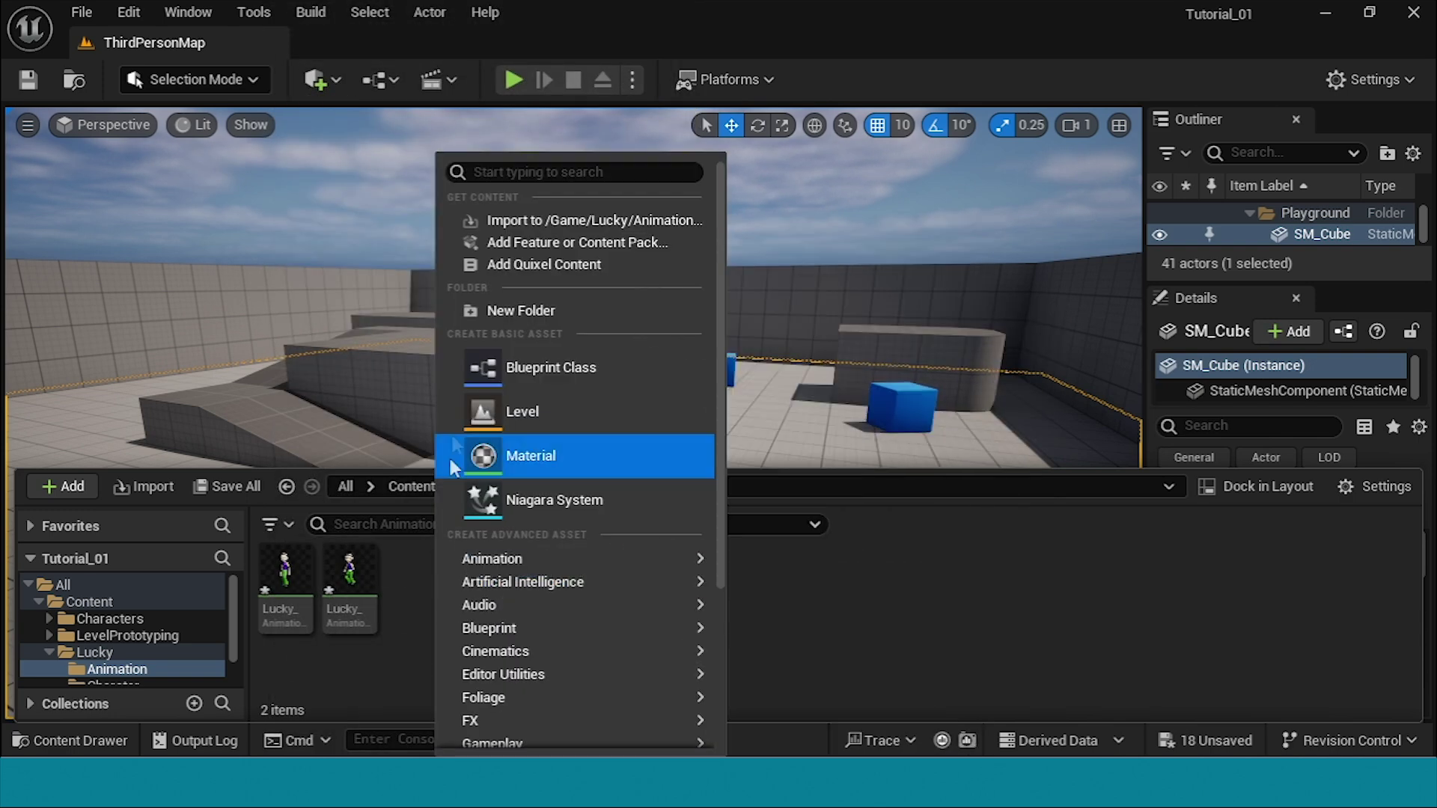
left_click(524, 218)
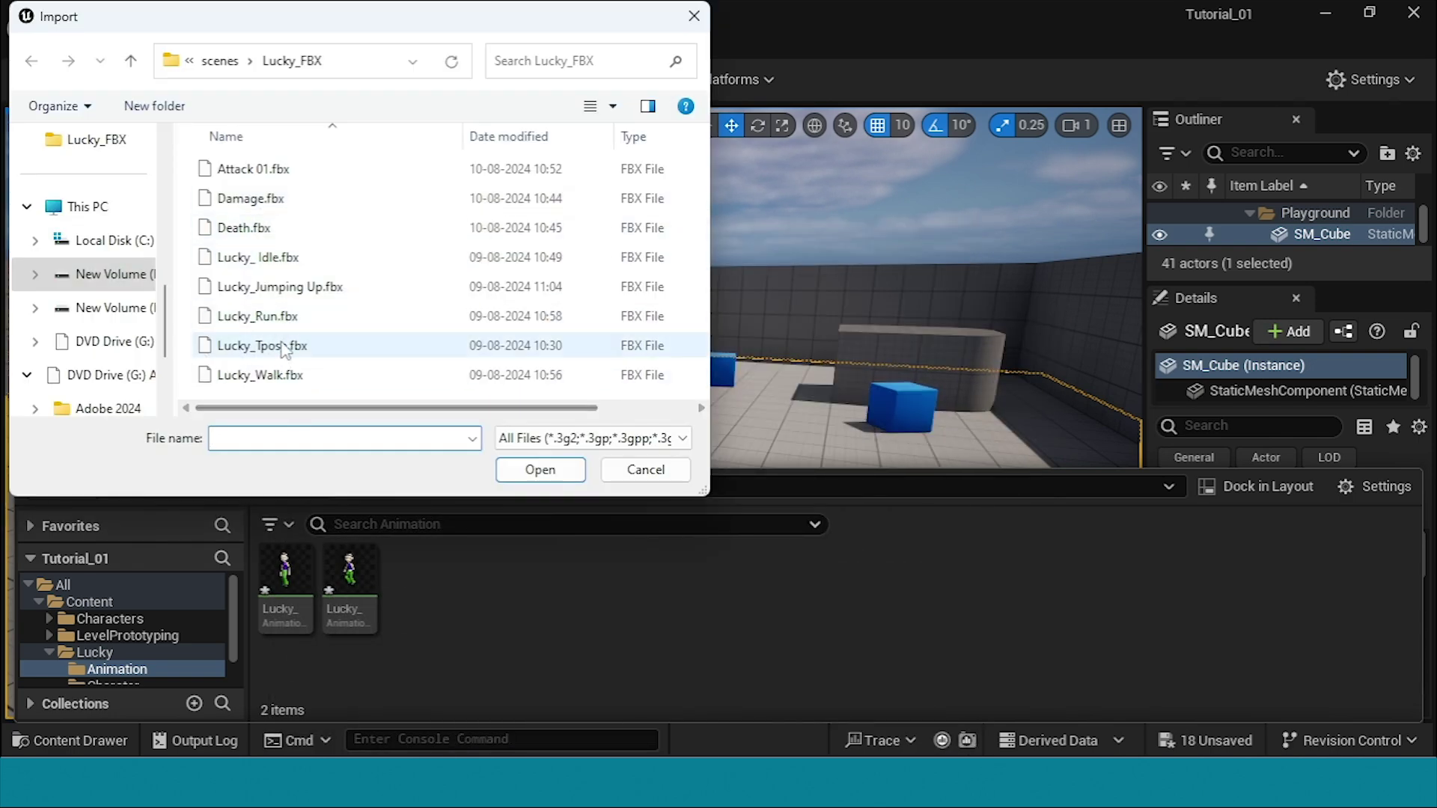
left_click(259, 257)
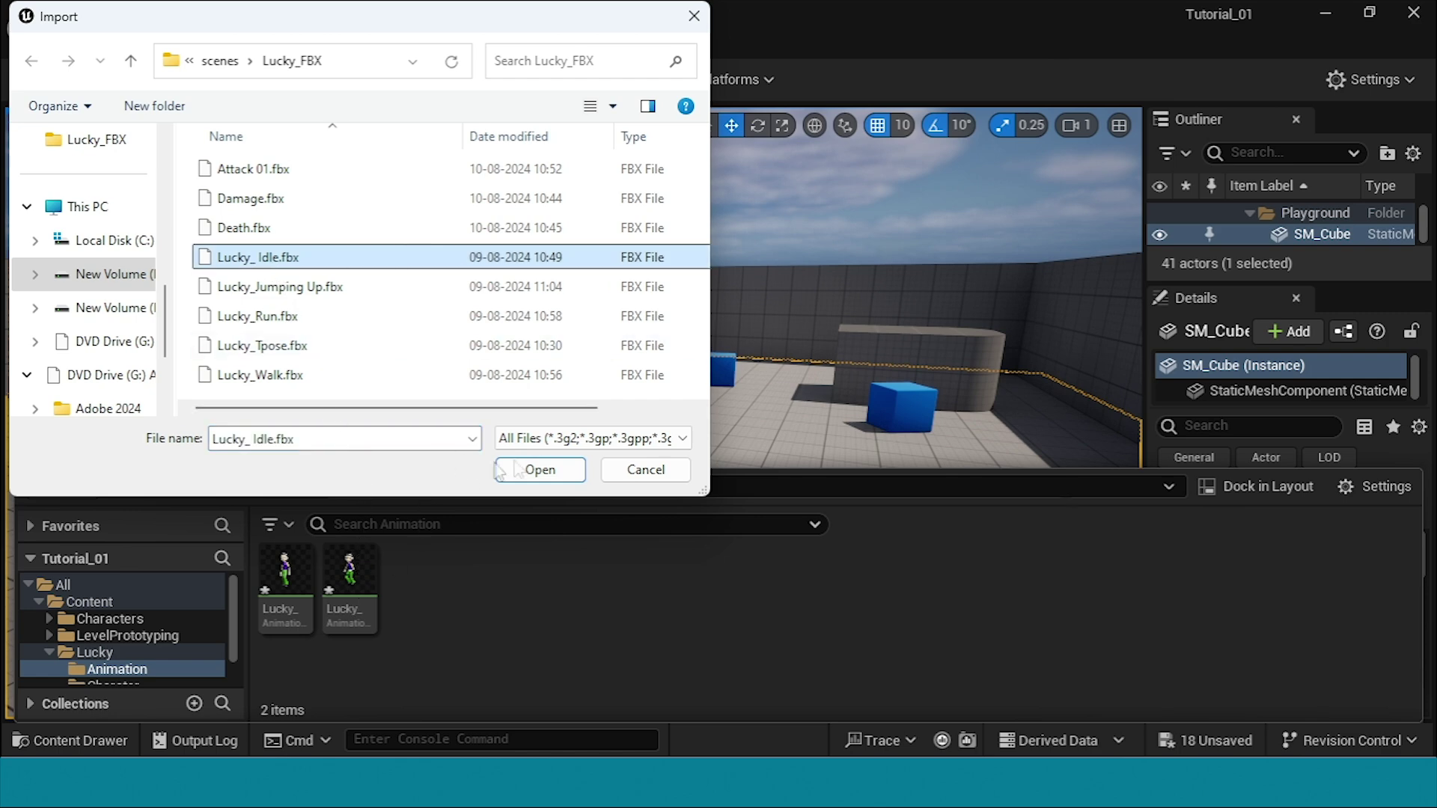
left_click(539, 470)
left_click(606, 75)
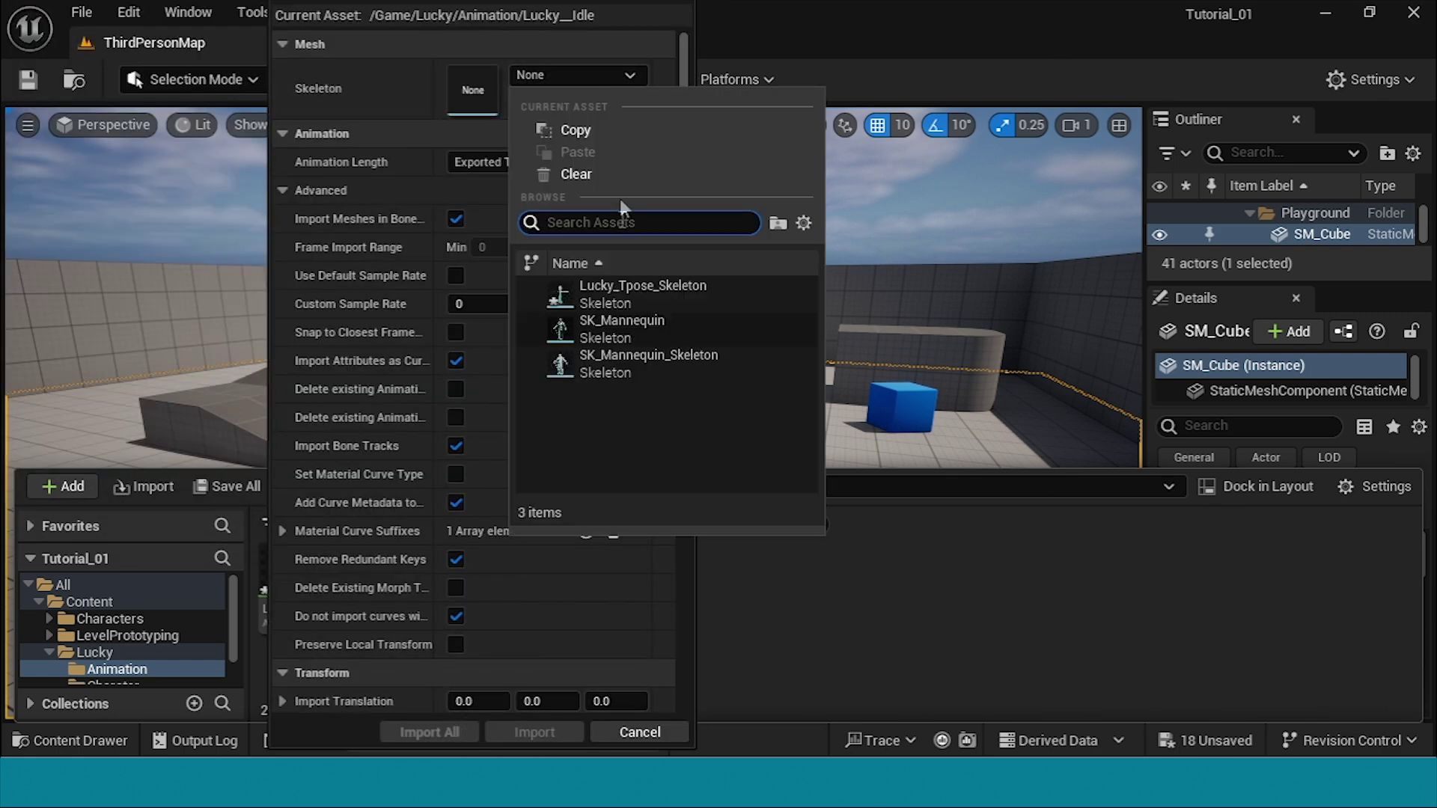
left_click(598, 283)
left_click(446, 734)
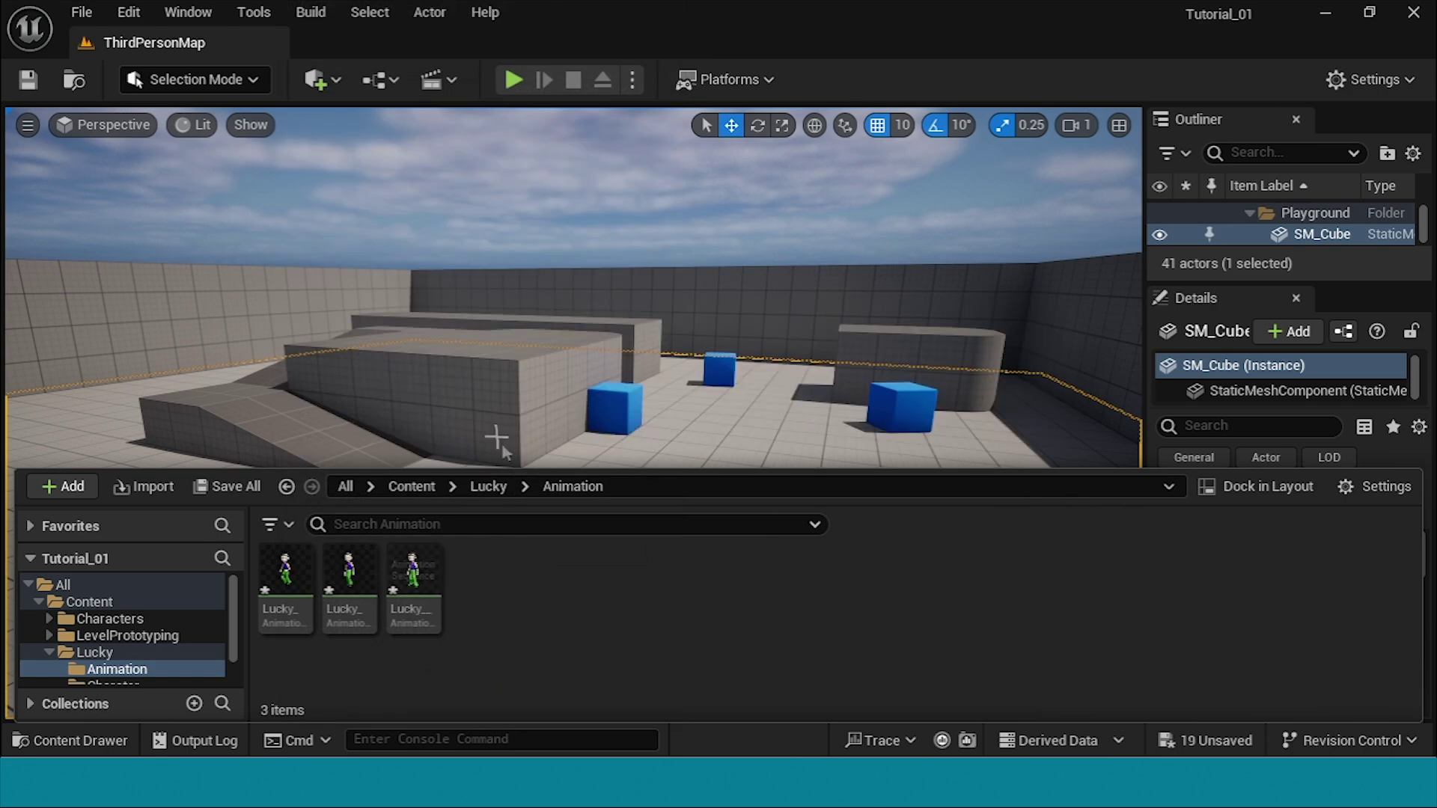
Step: Import Attack 01.fbx into the Animation folder using Lucky_Tpose_Skeleton as its skeleton
right_click(538, 621)
left_click(693, 79)
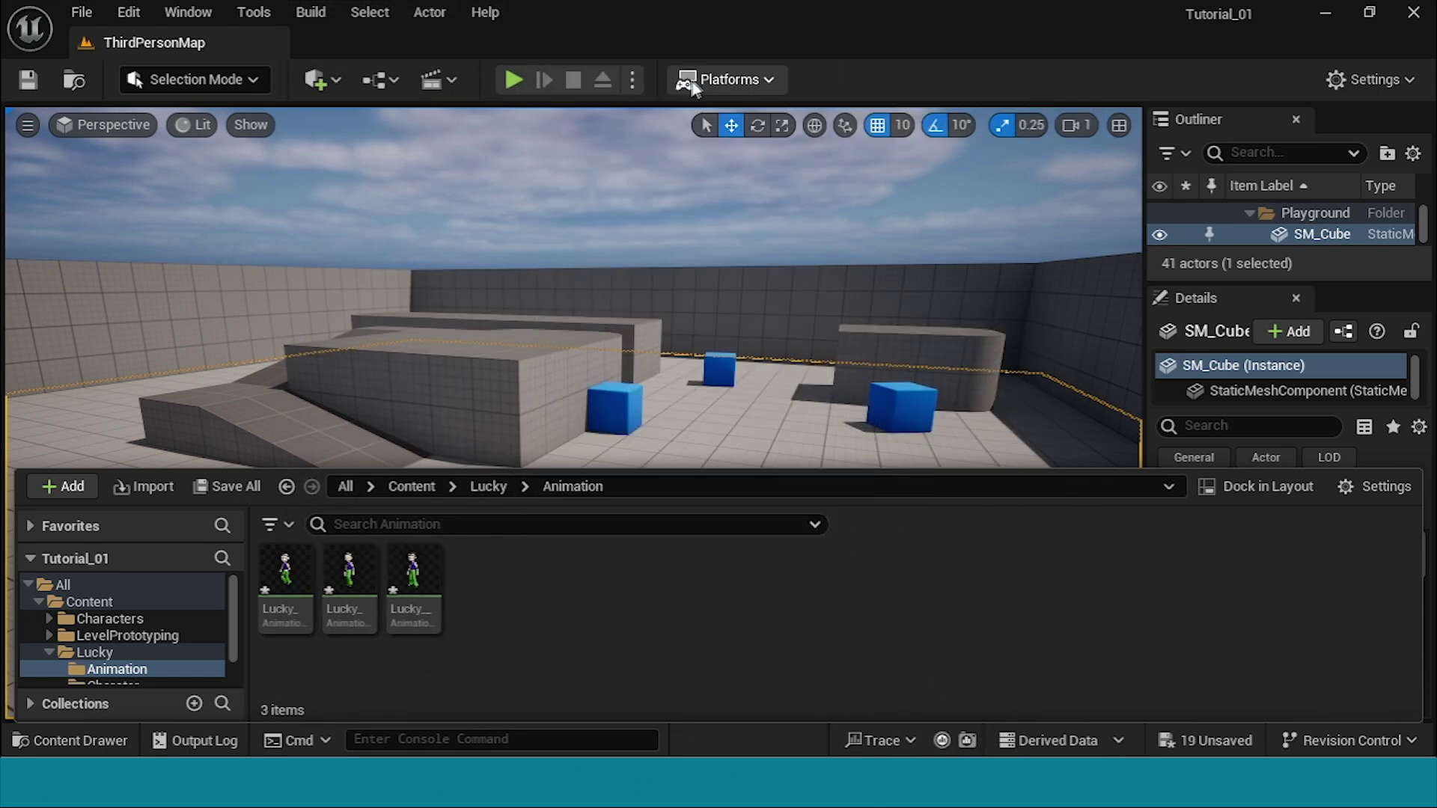
left_click(269, 174)
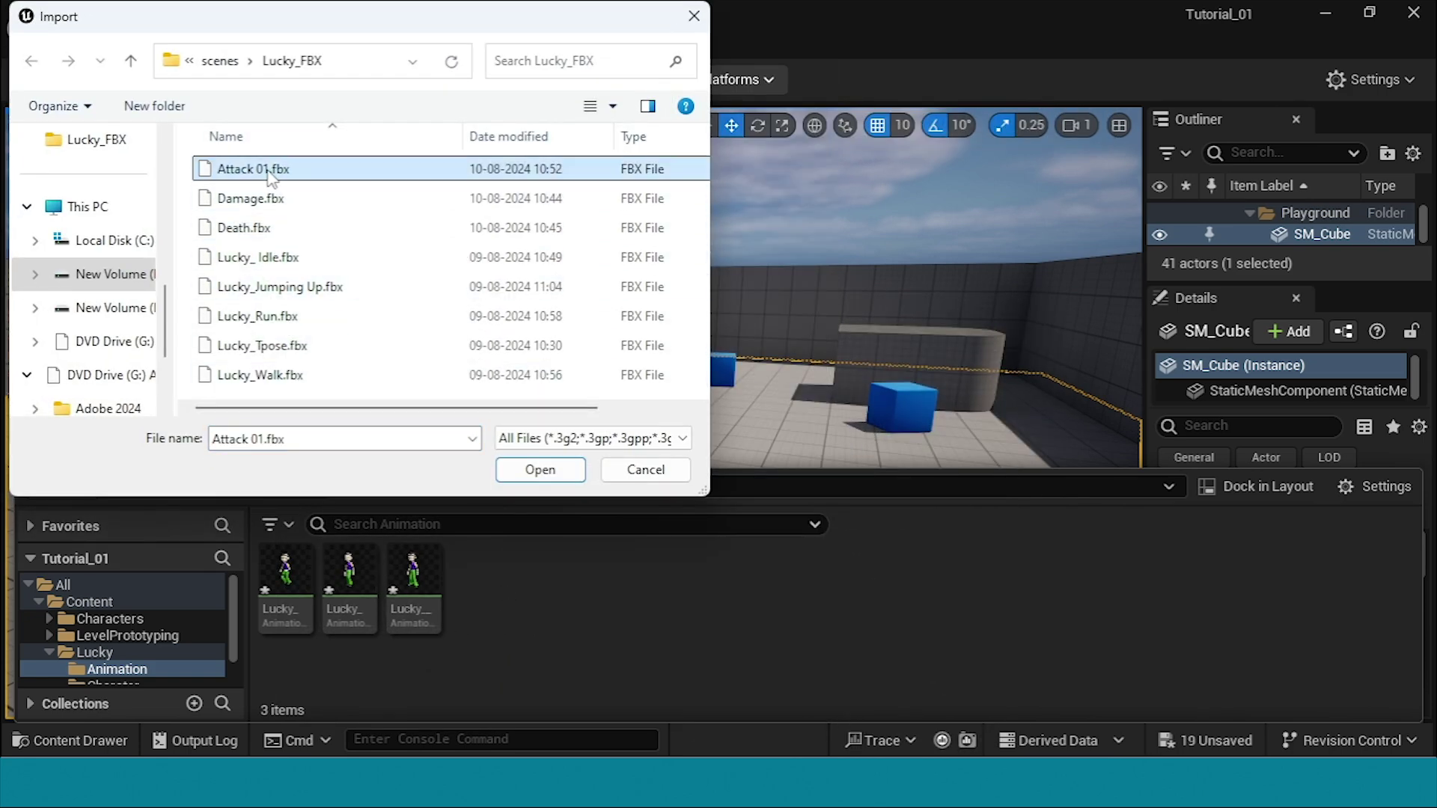
left_click(532, 475)
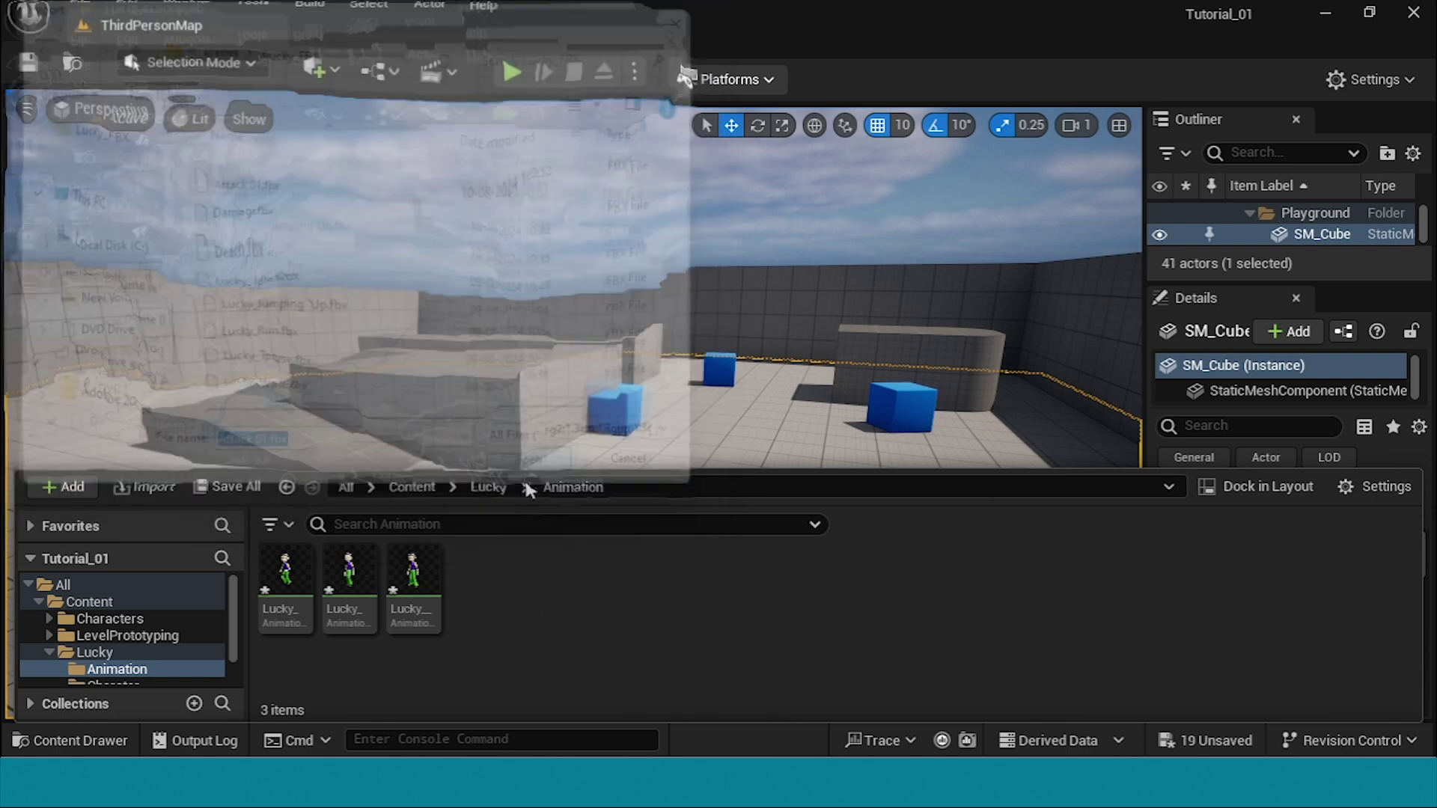
left_click(630, 76)
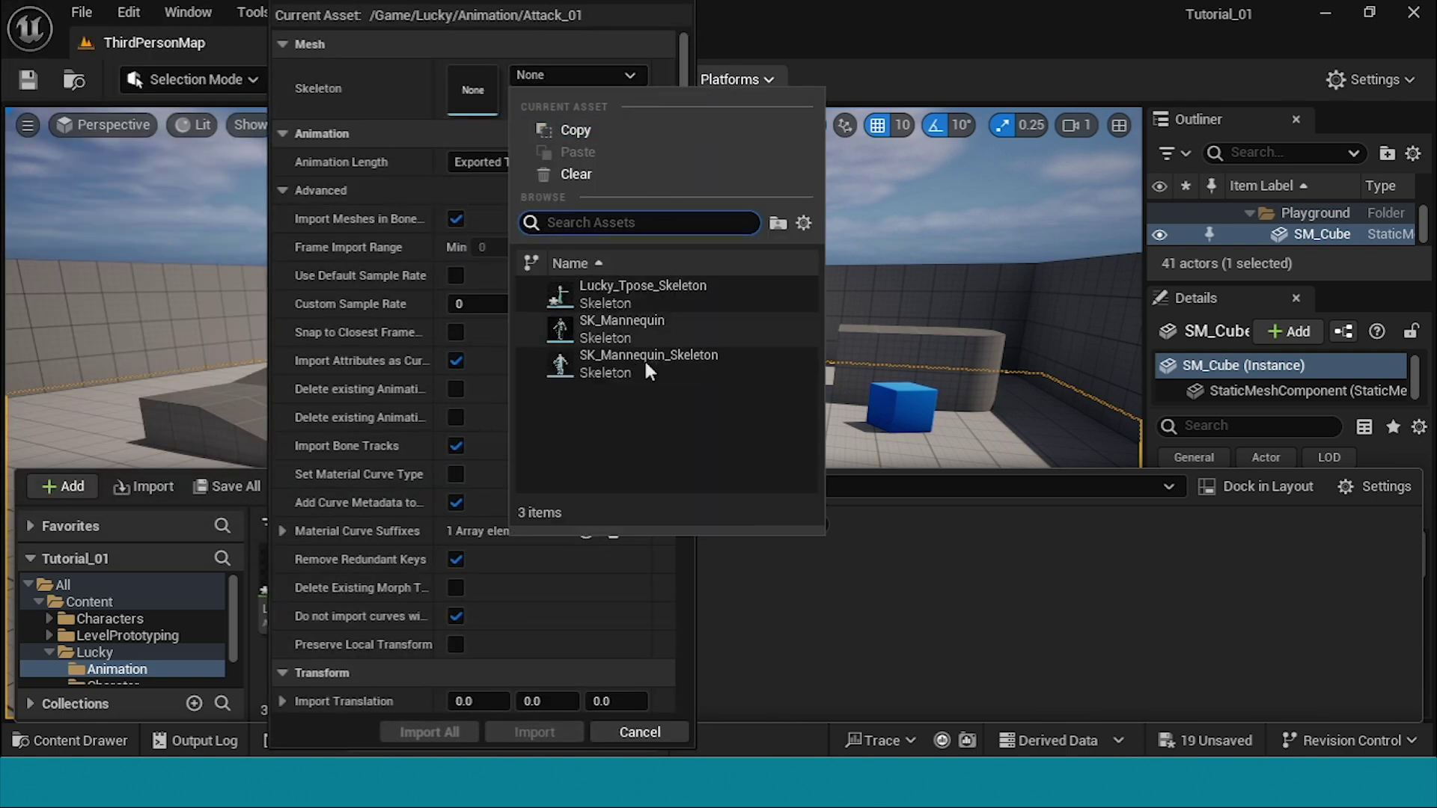
left_click(618, 289)
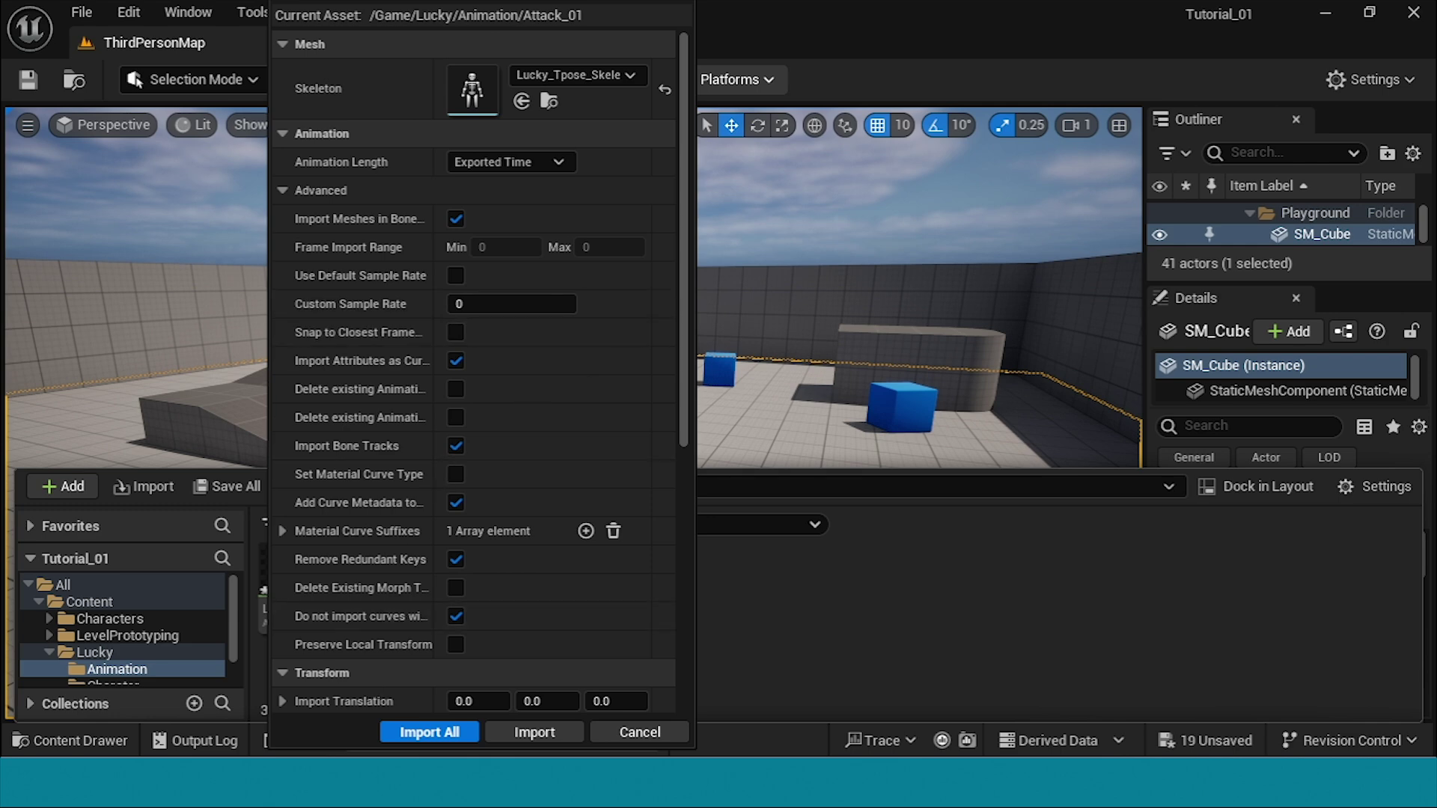
left_click(431, 731)
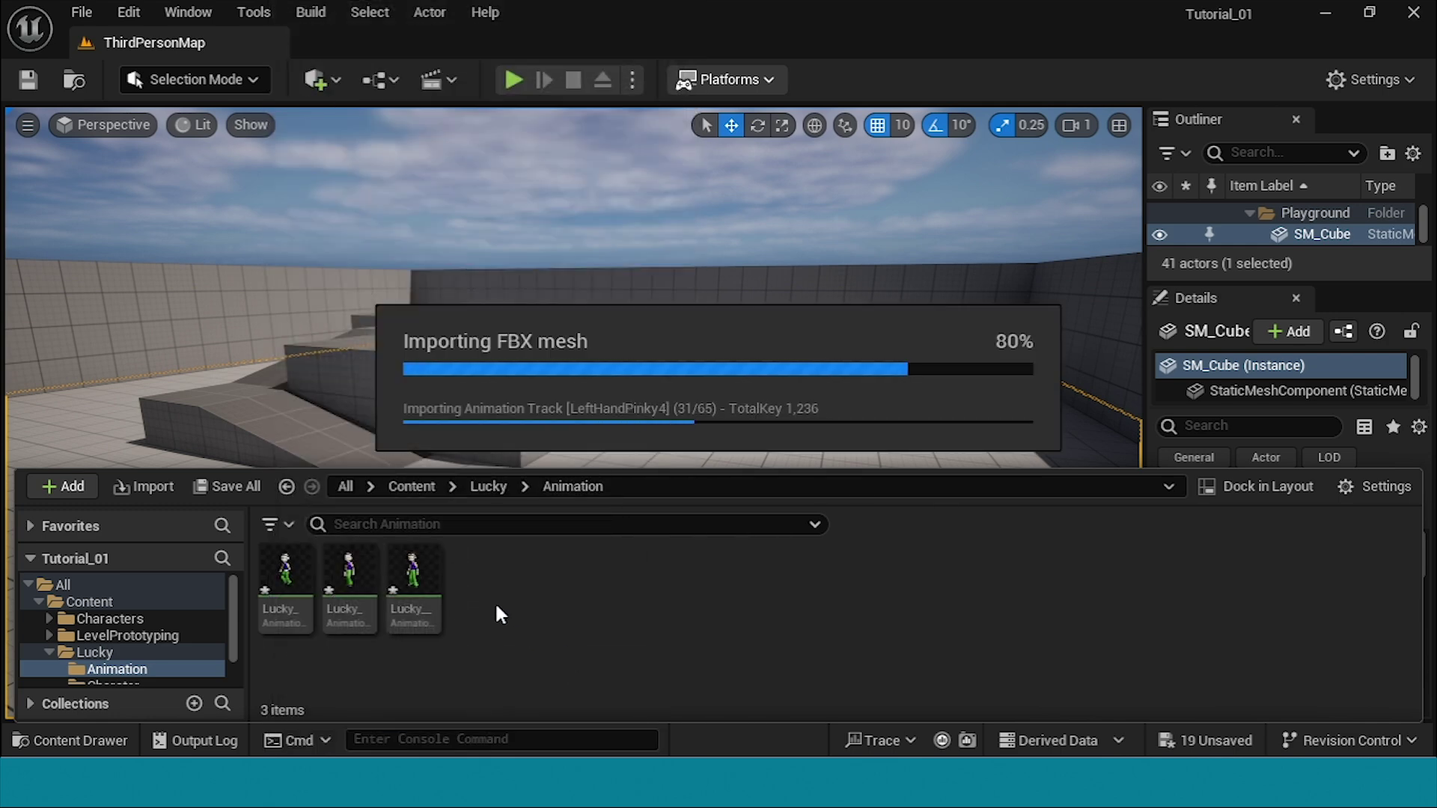
Step: Import Lucky_Jumping Up.fbx into the Animation folder using Lucky_Tpose_Skeleton as its skeleton
right_click(567, 611)
left_click(677, 86)
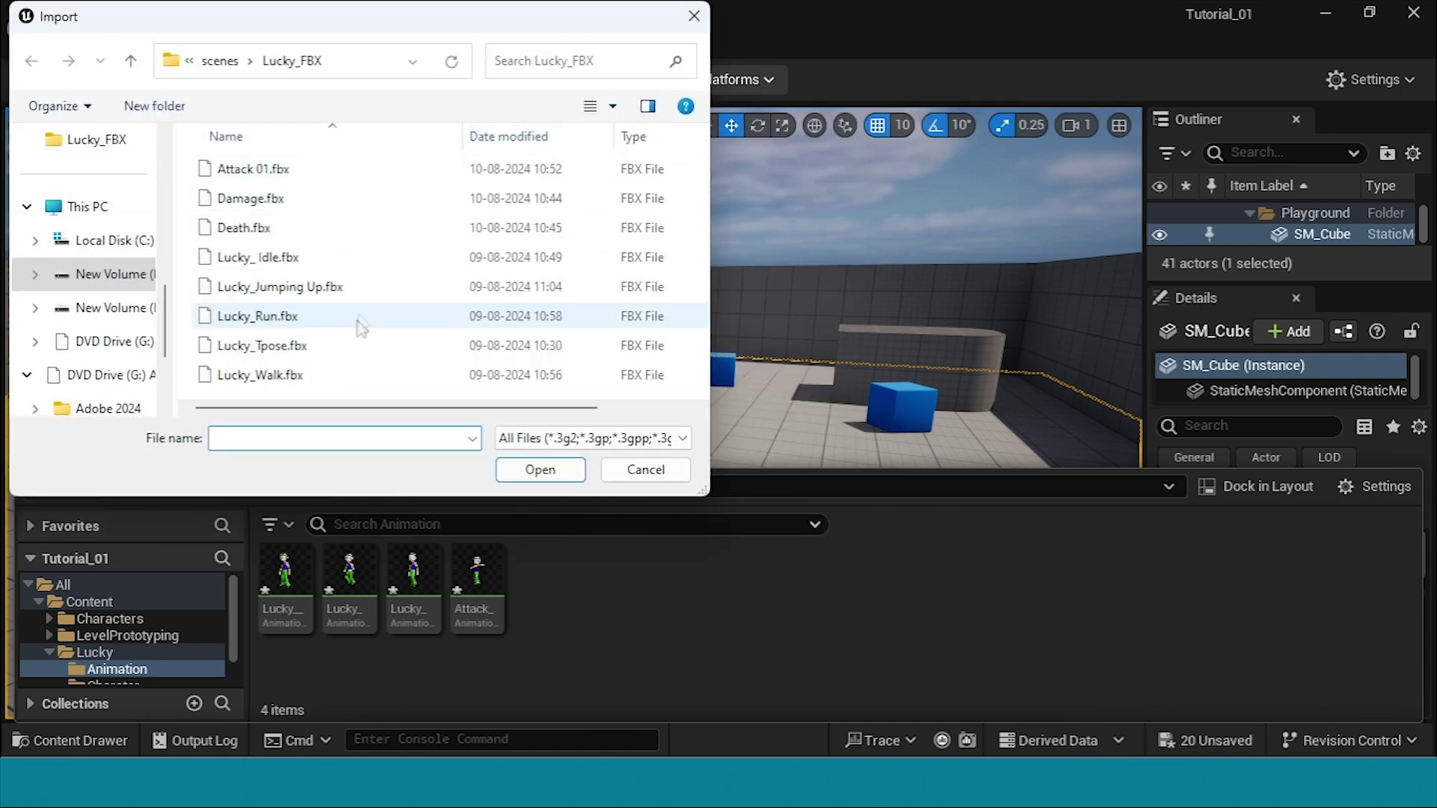
left_click(292, 287)
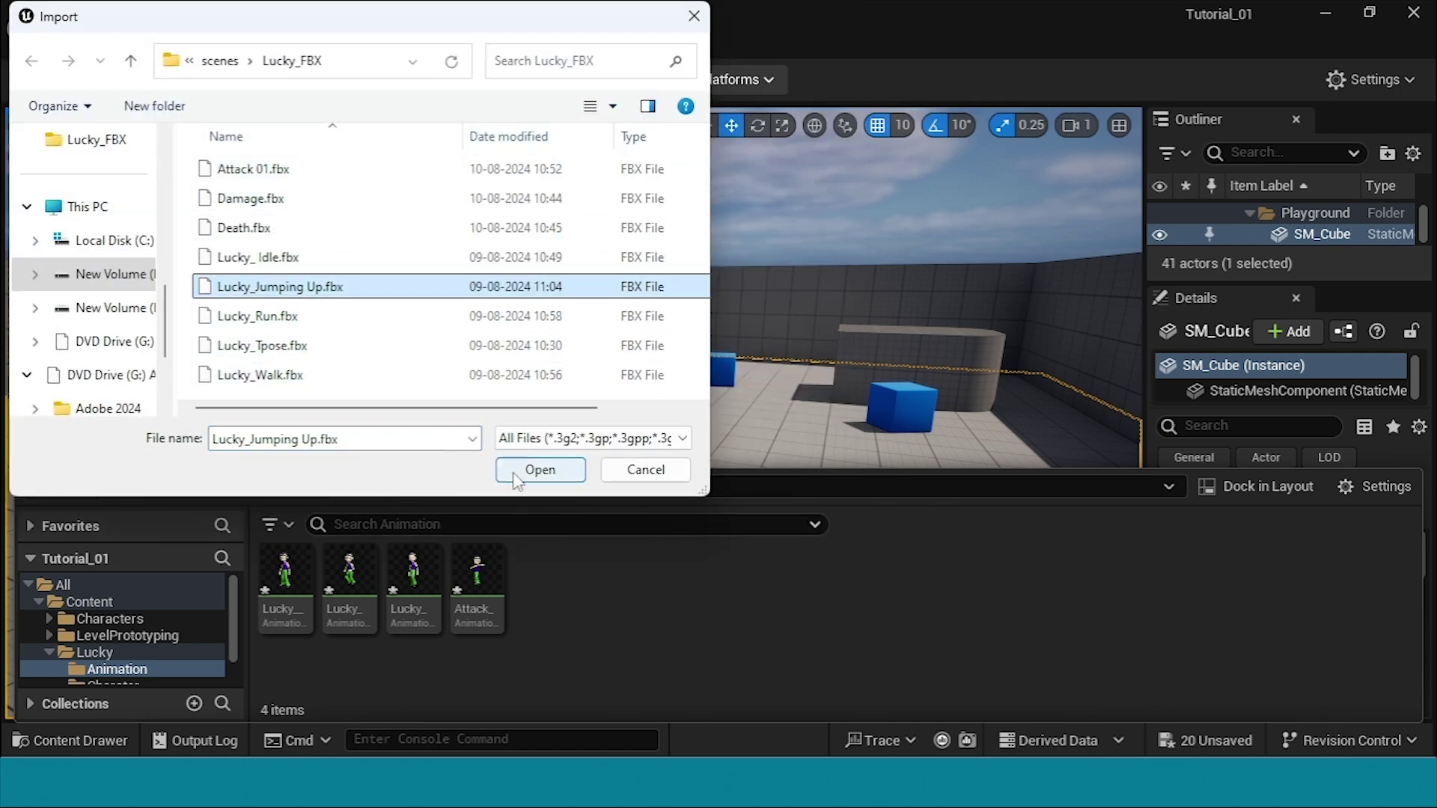
left_click(540, 469)
left_click(624, 75)
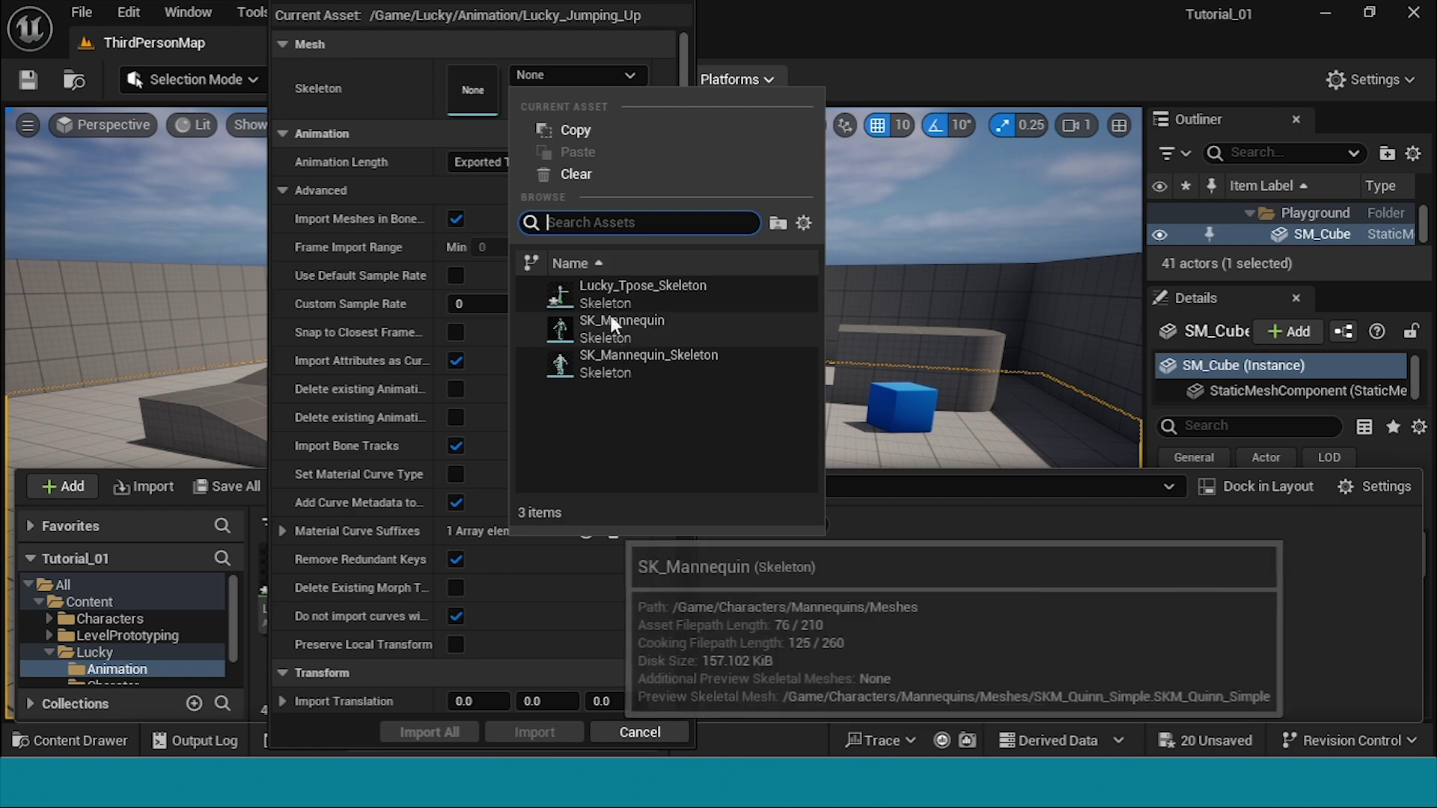
left_click(603, 288)
left_click(430, 732)
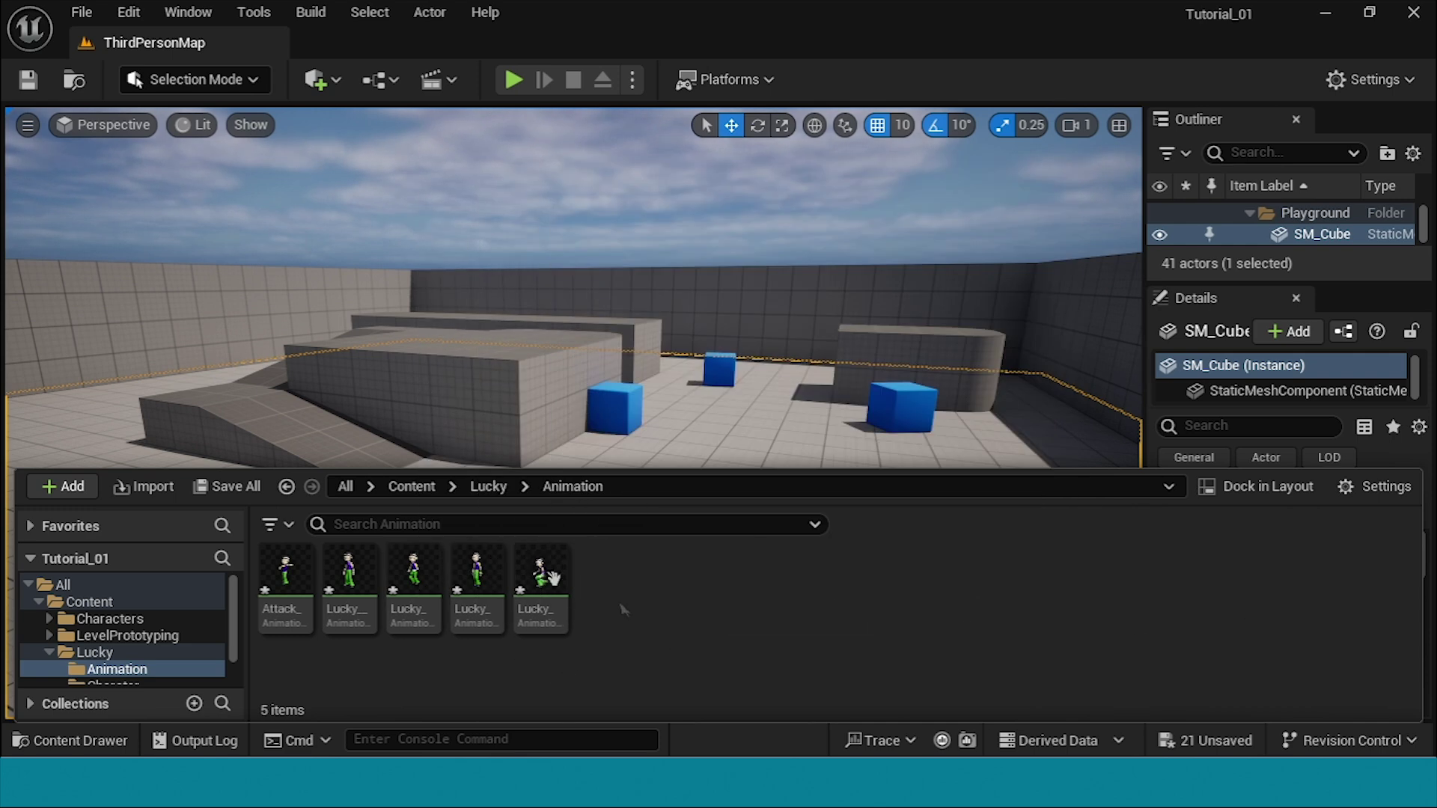
Step: Open the BP_ThirdPersonCharacter blueprint from the ThirdPerson Blueprints folder and show its character in the viewport
left_click(286, 486)
left_click(286, 487)
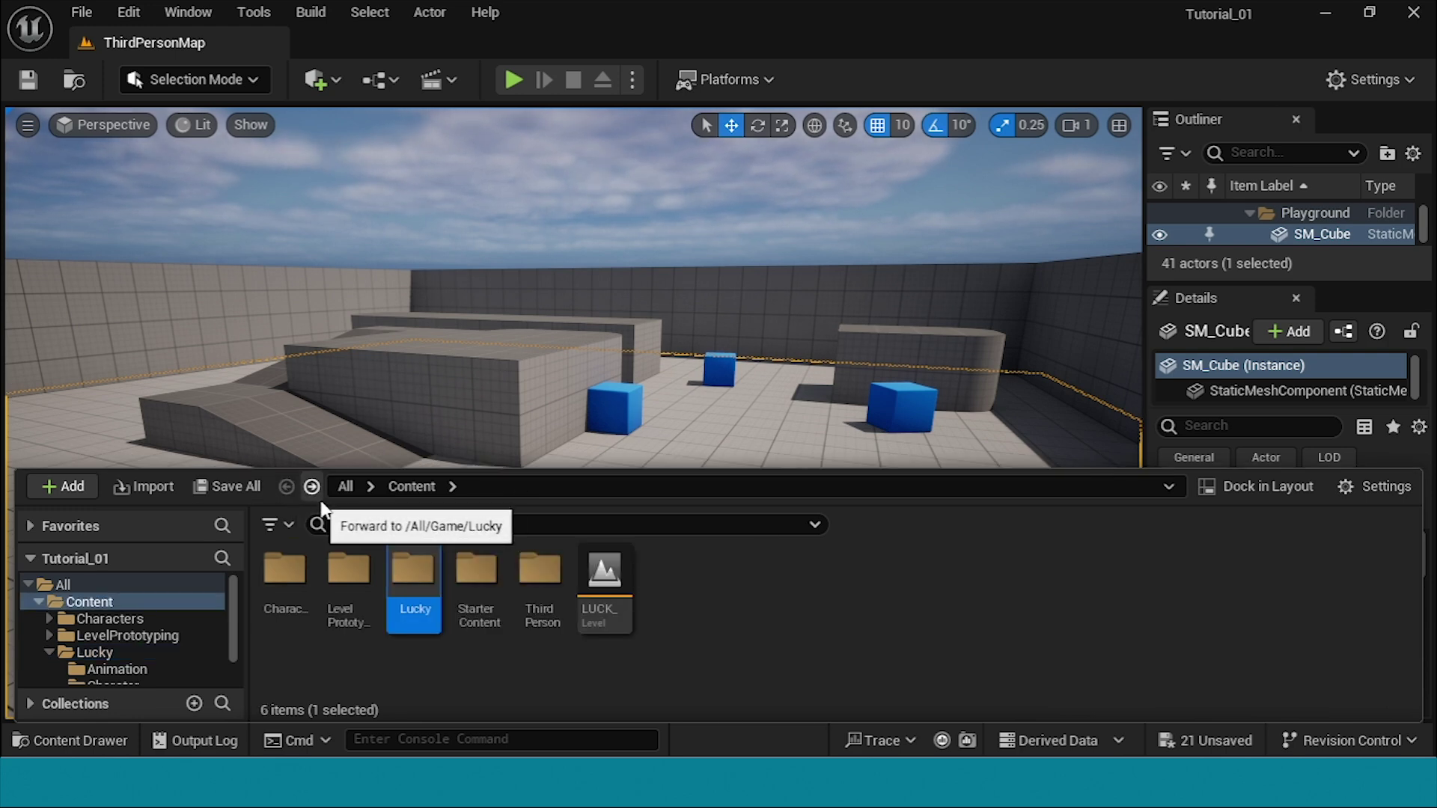
double_click(539, 576)
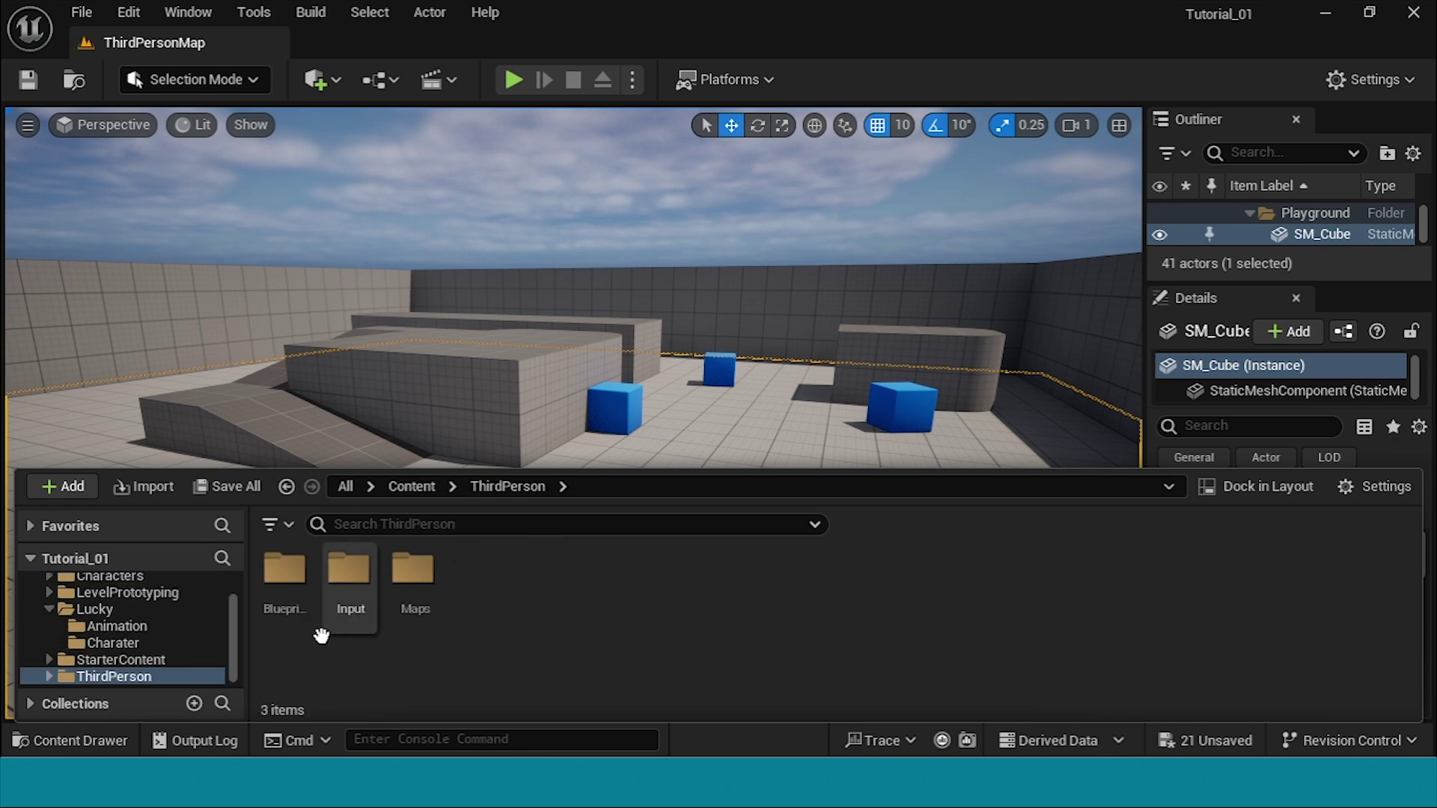
double_click(287, 571)
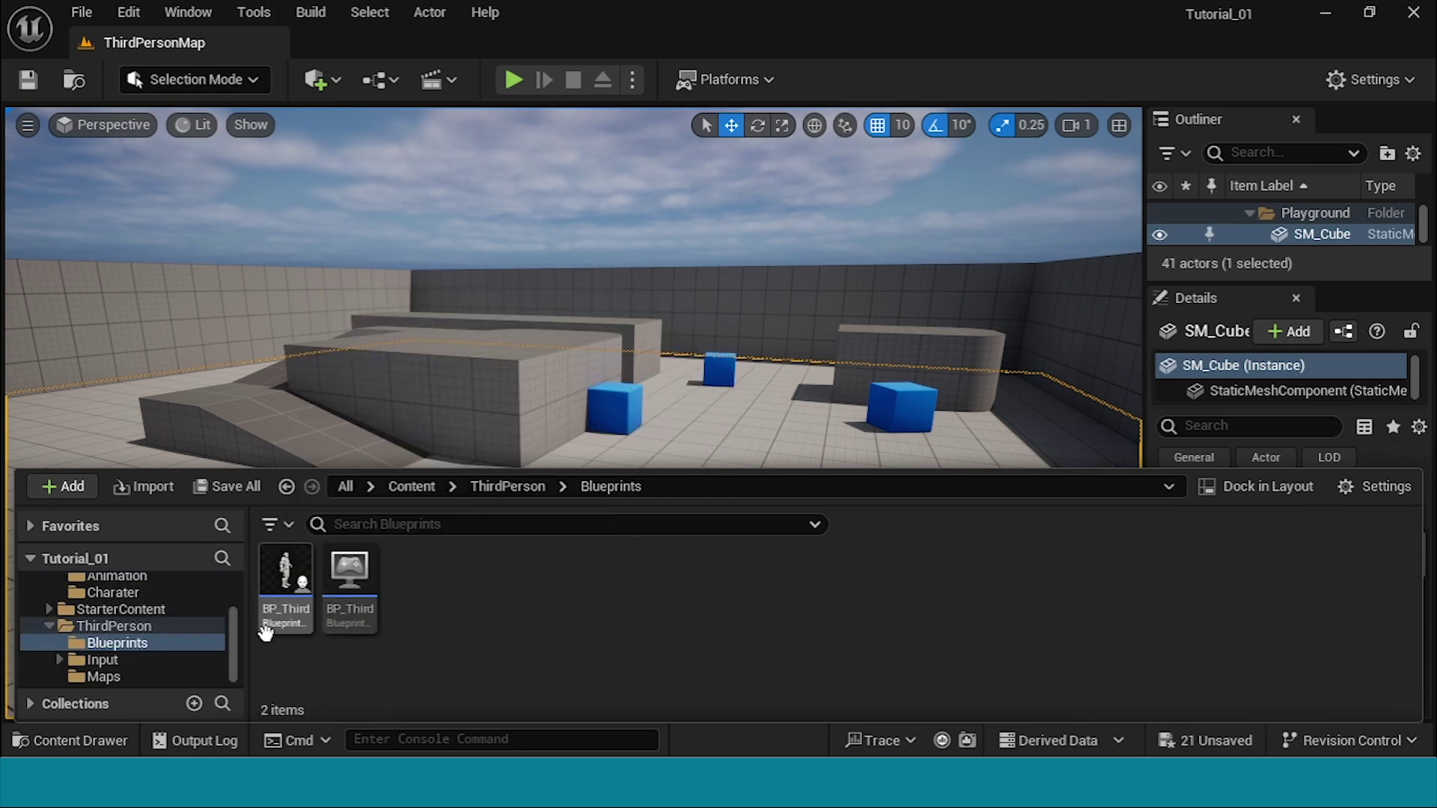
double_click(285, 610)
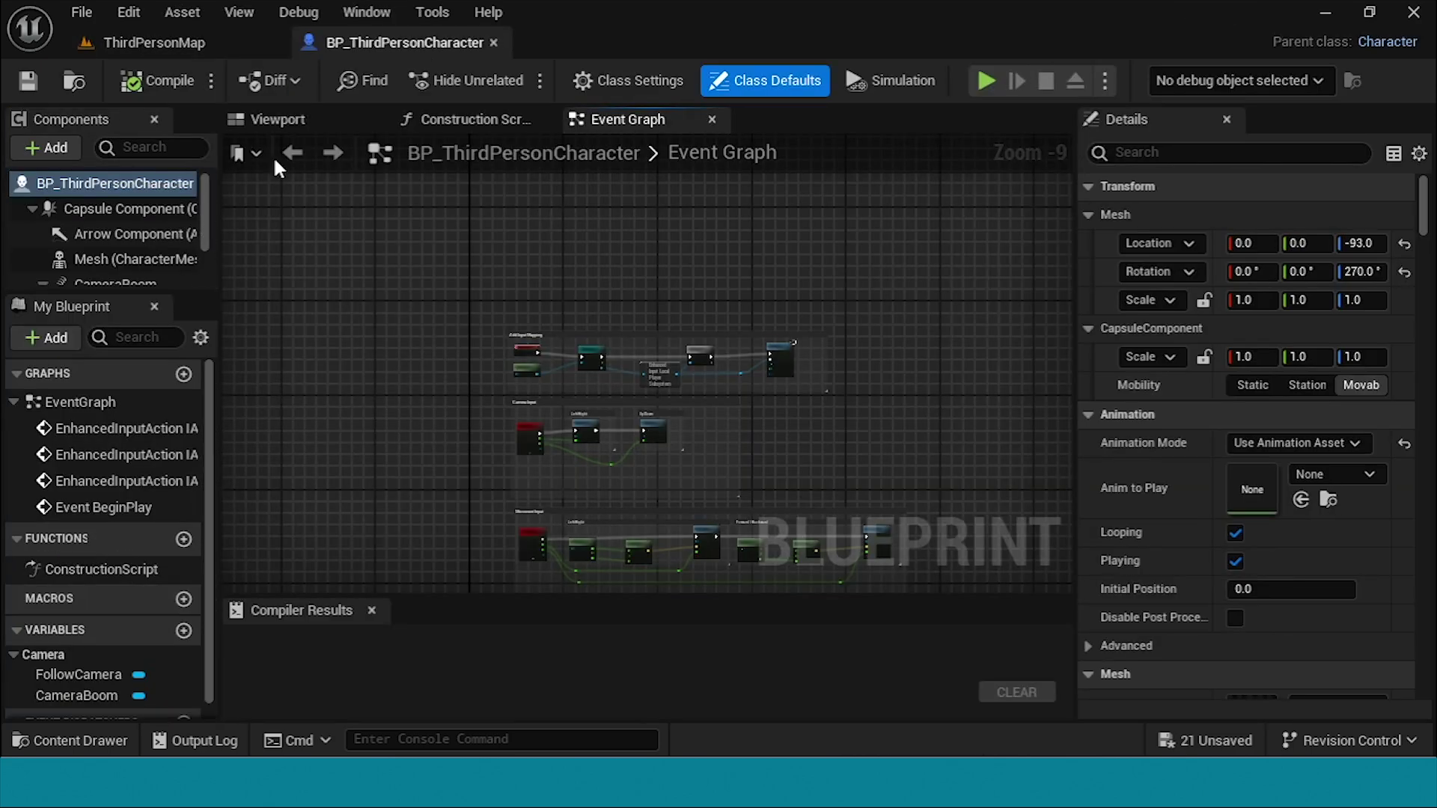
left_click(303, 114)
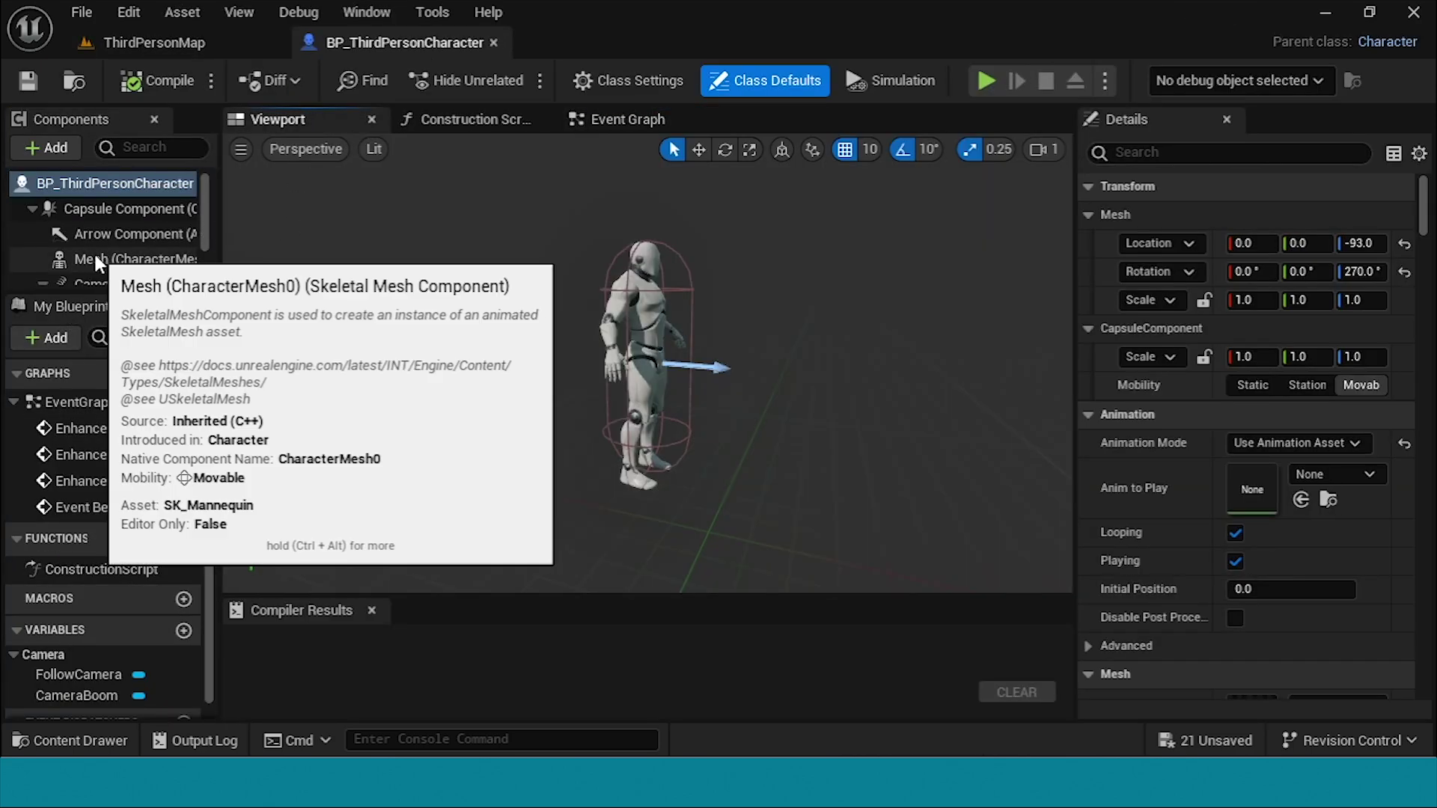
Step: Set the skeletal mesh asset of the character blueprint's Mesh component to Lucky_Tpose
left_click(92, 254)
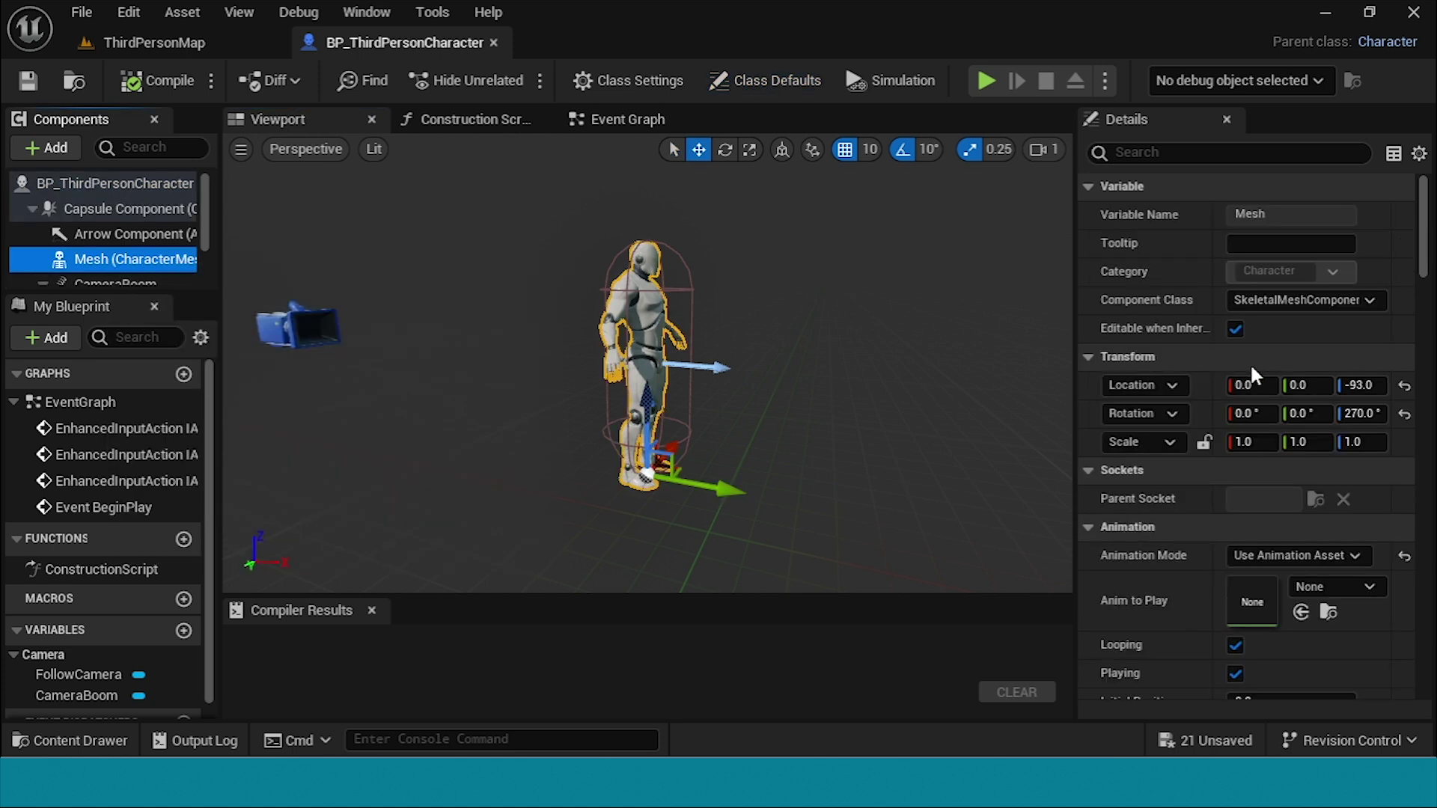
scroll(1239, 374, "down", 3)
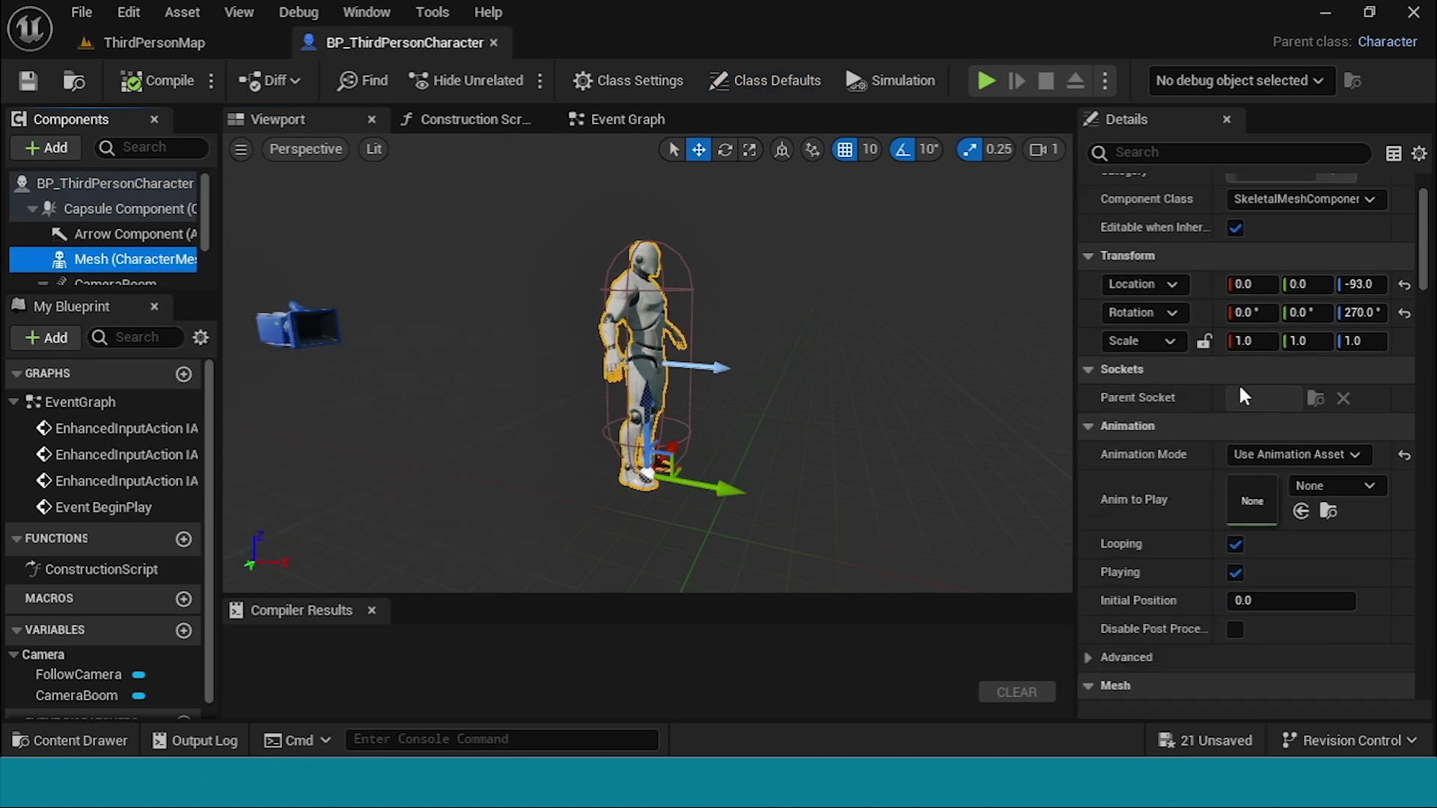
left_click(1339, 455)
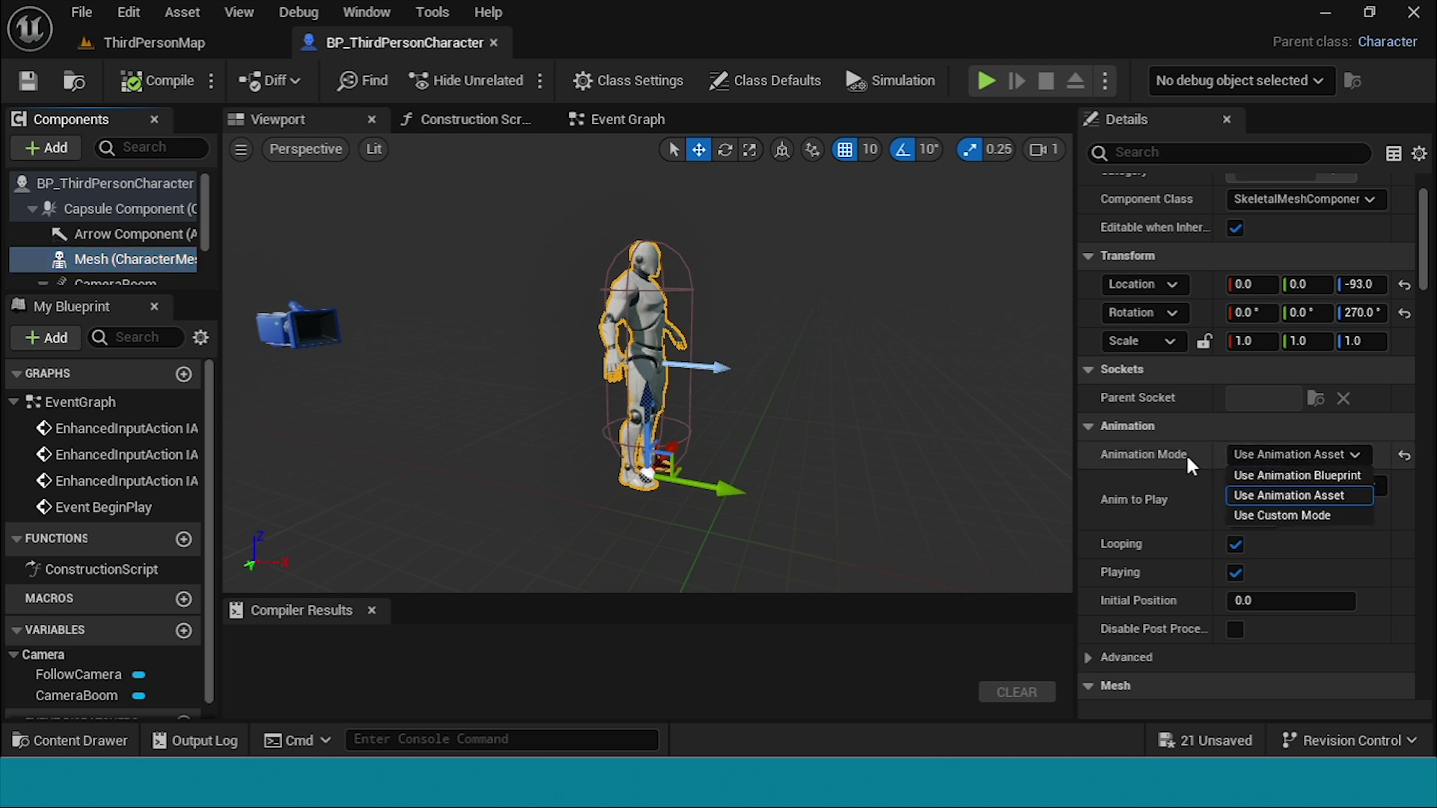
scroll(1189, 247, "up", 3)
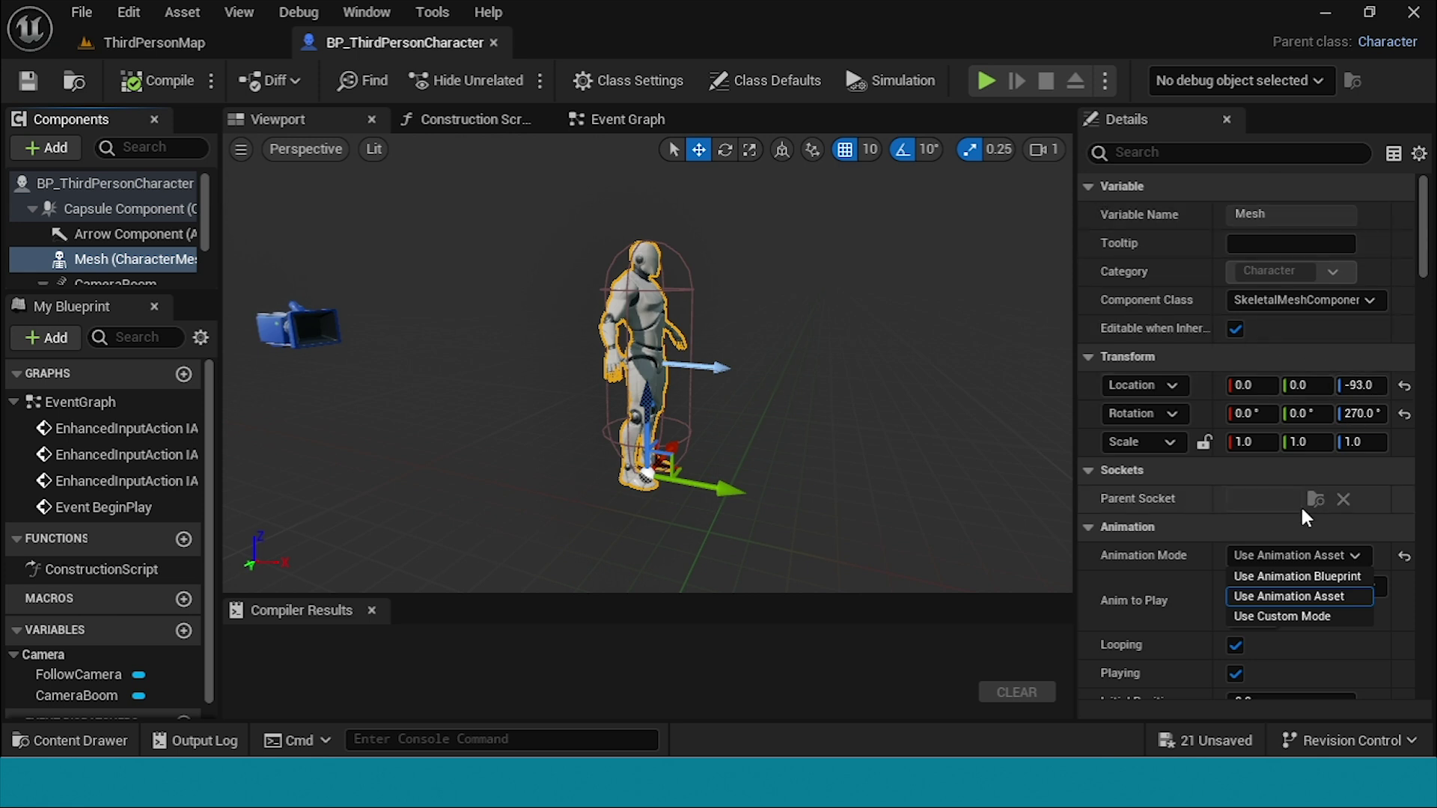
scroll(1300, 504, "down", 2)
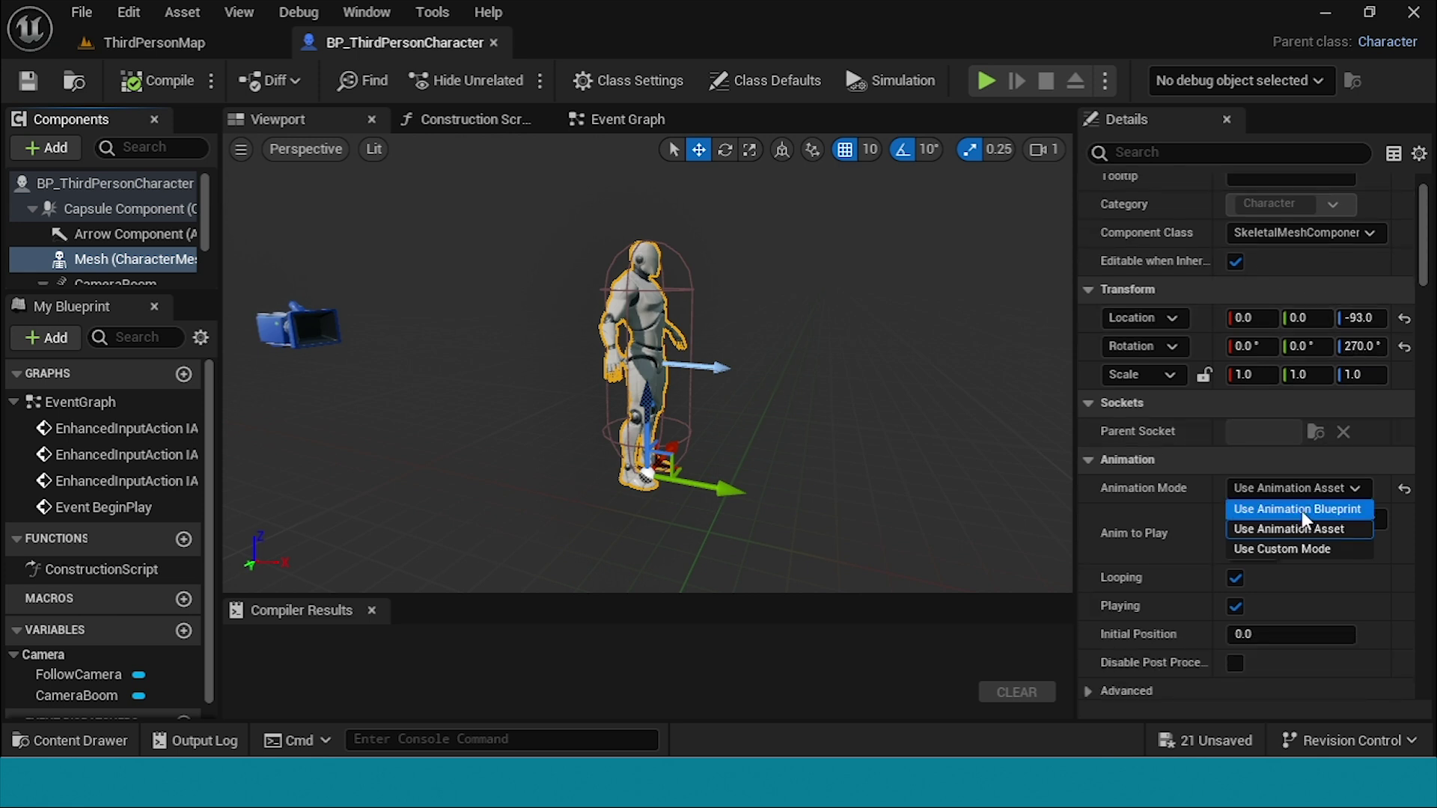
left_click(1088, 404)
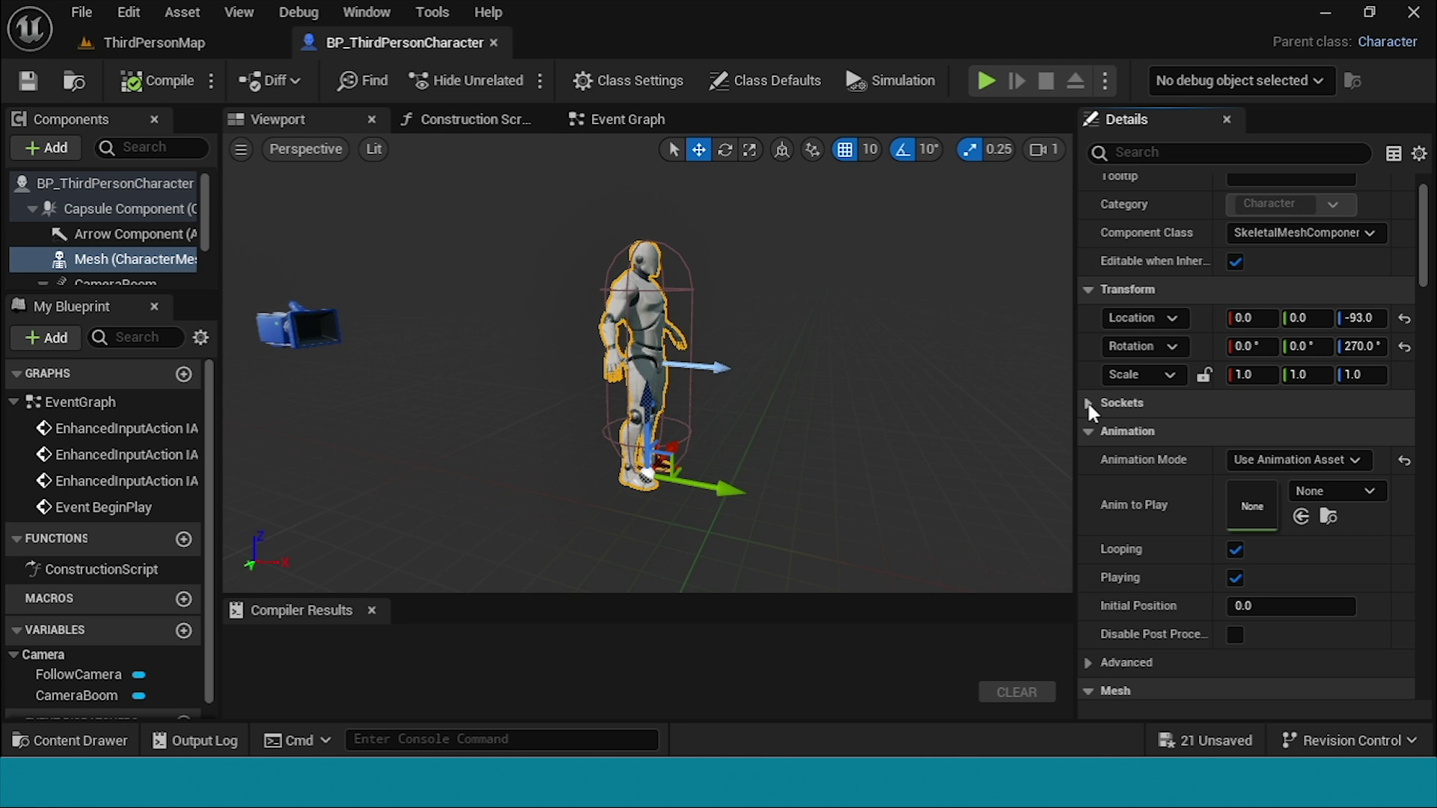
left_click(1088, 432)
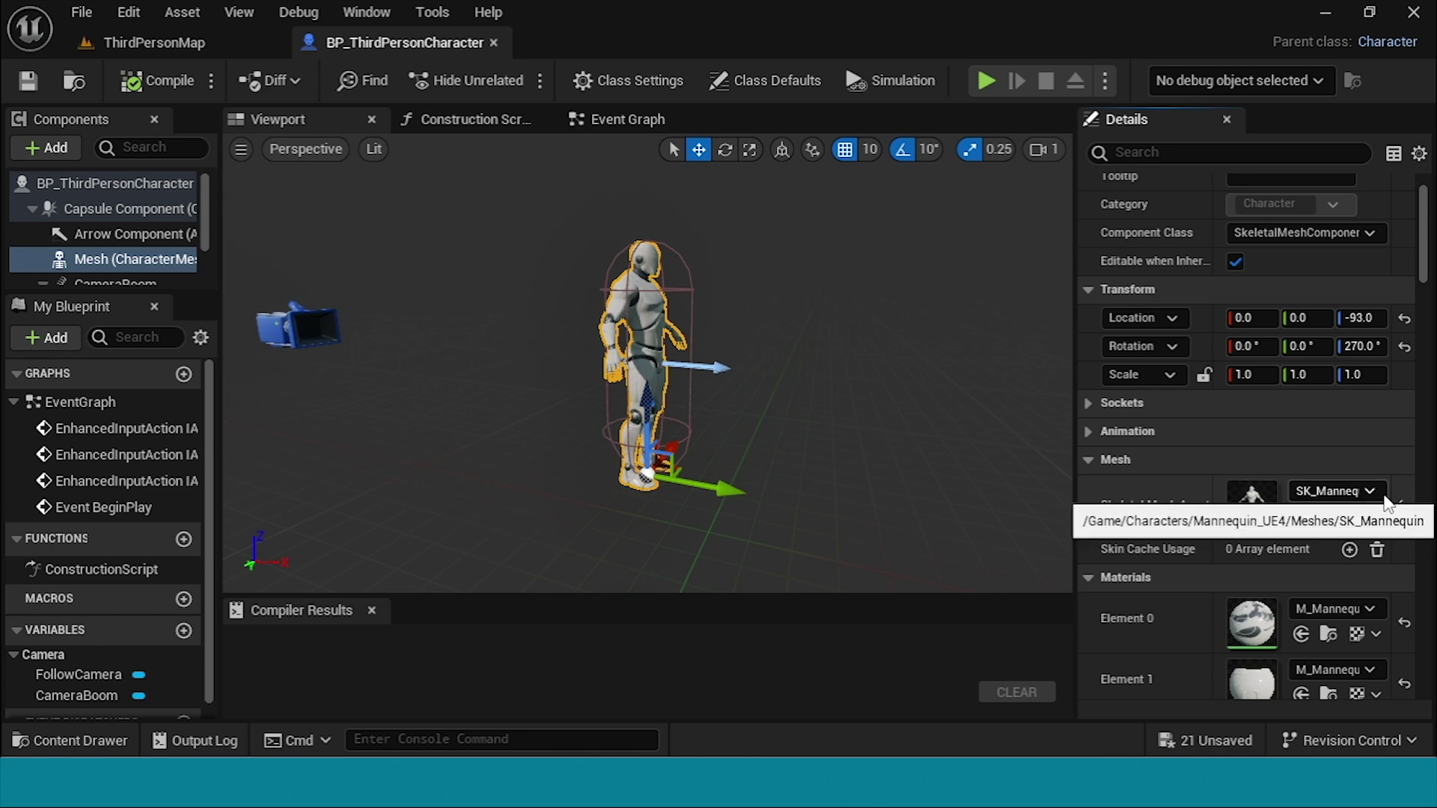
left_click(1345, 494)
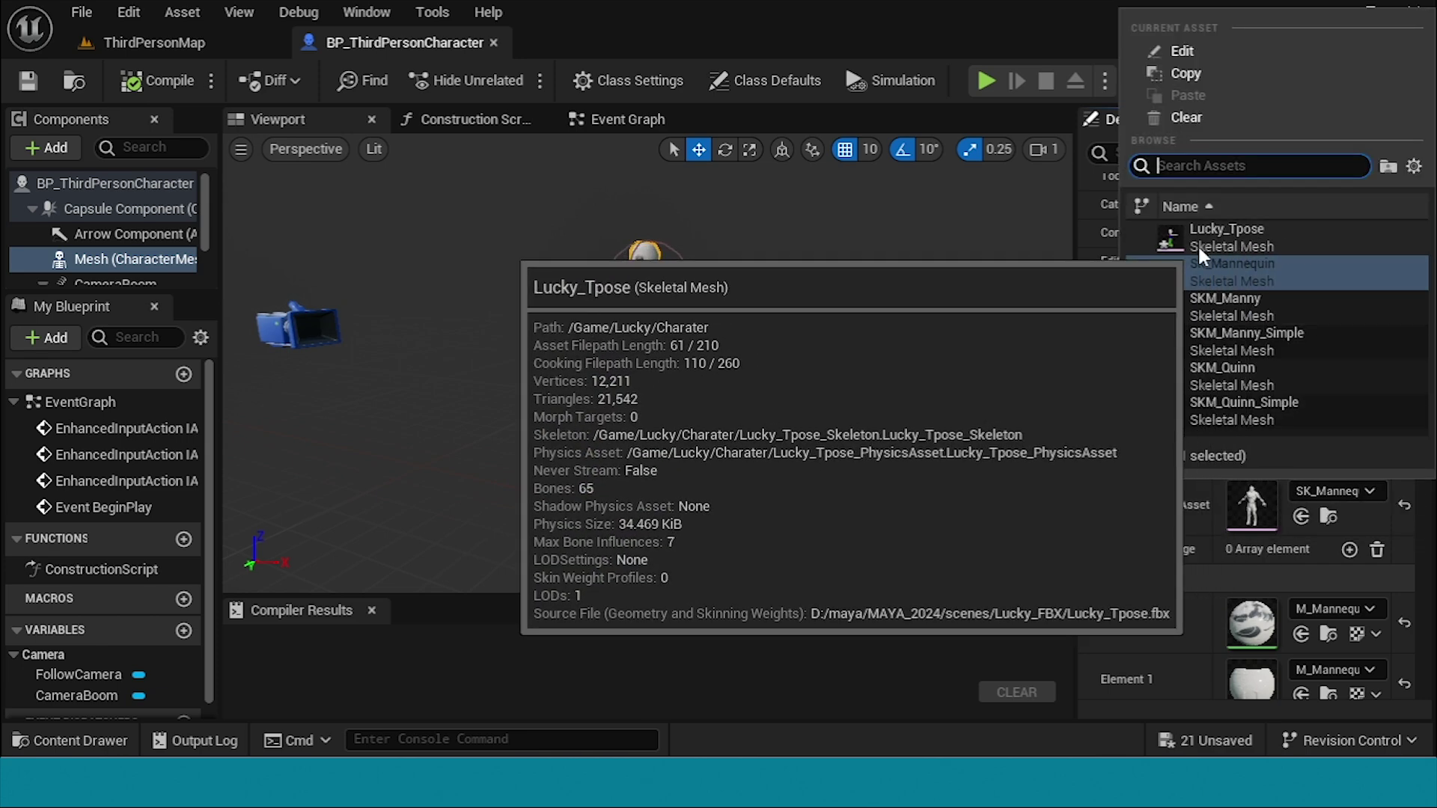
left_click(1224, 236)
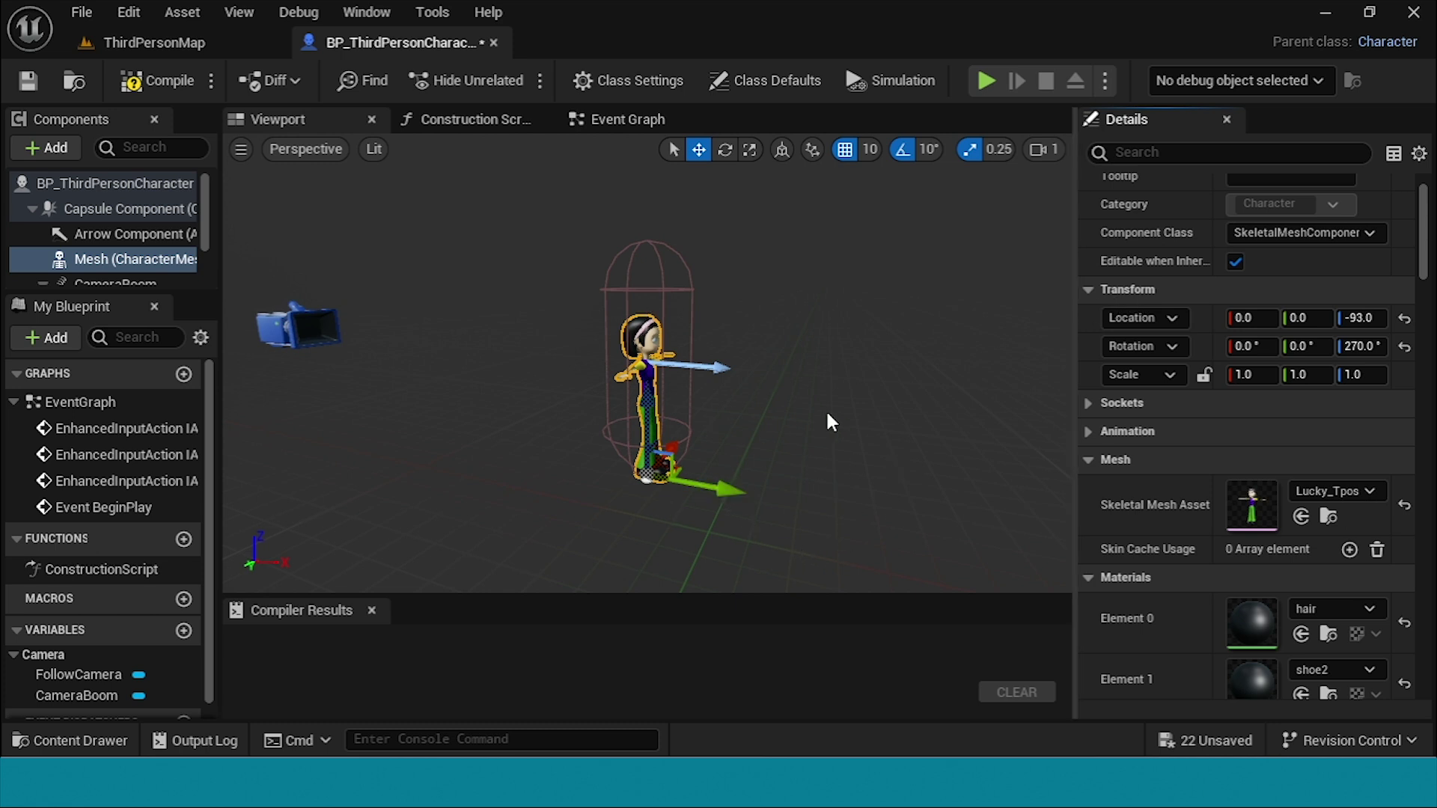
Step: Check the Lucky mesh from the front, and compile and save the BP_ThirdPersonCharacter blueprint
left_click_drag(859, 509, 761, 300, "alt")
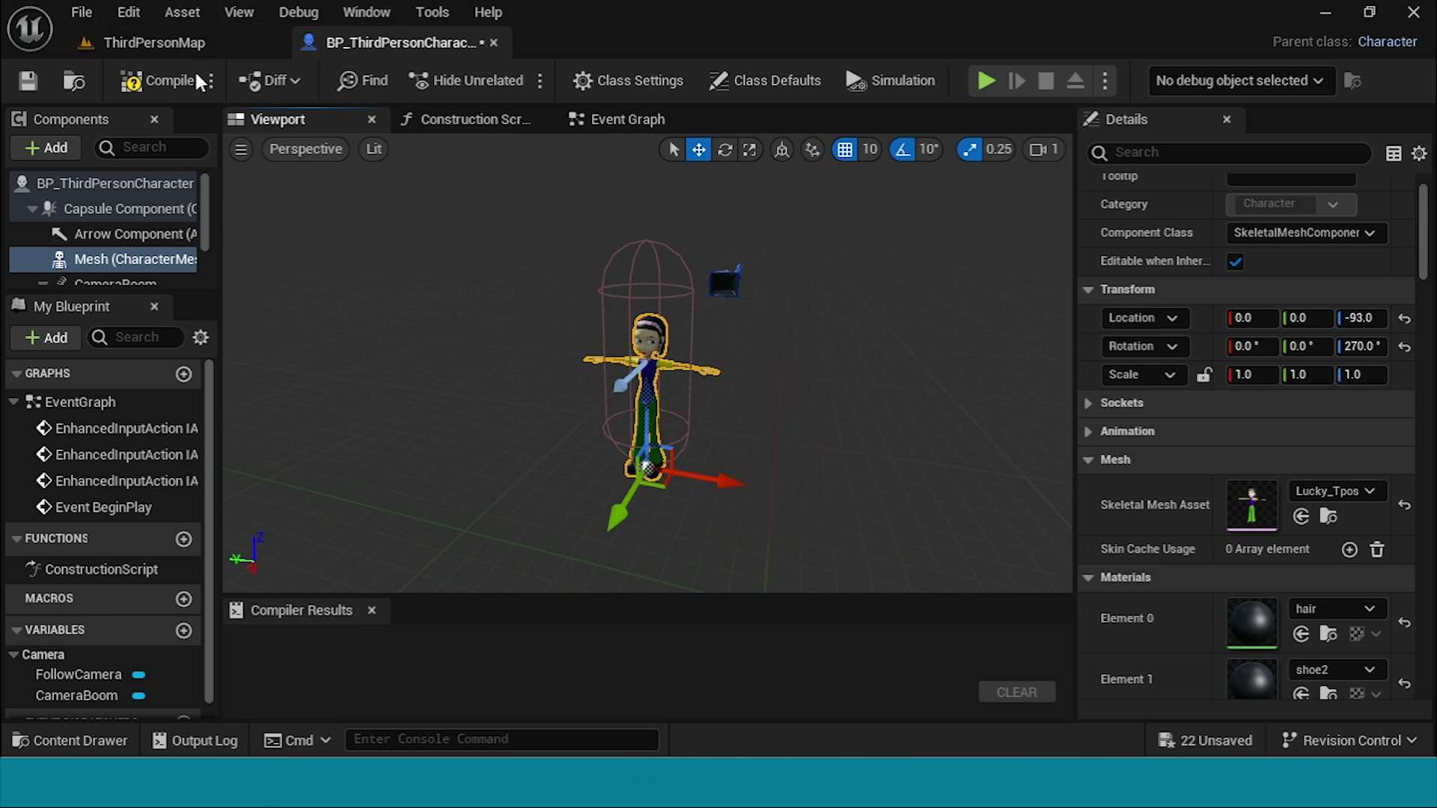
left_click(154, 80)
left_click(27, 81)
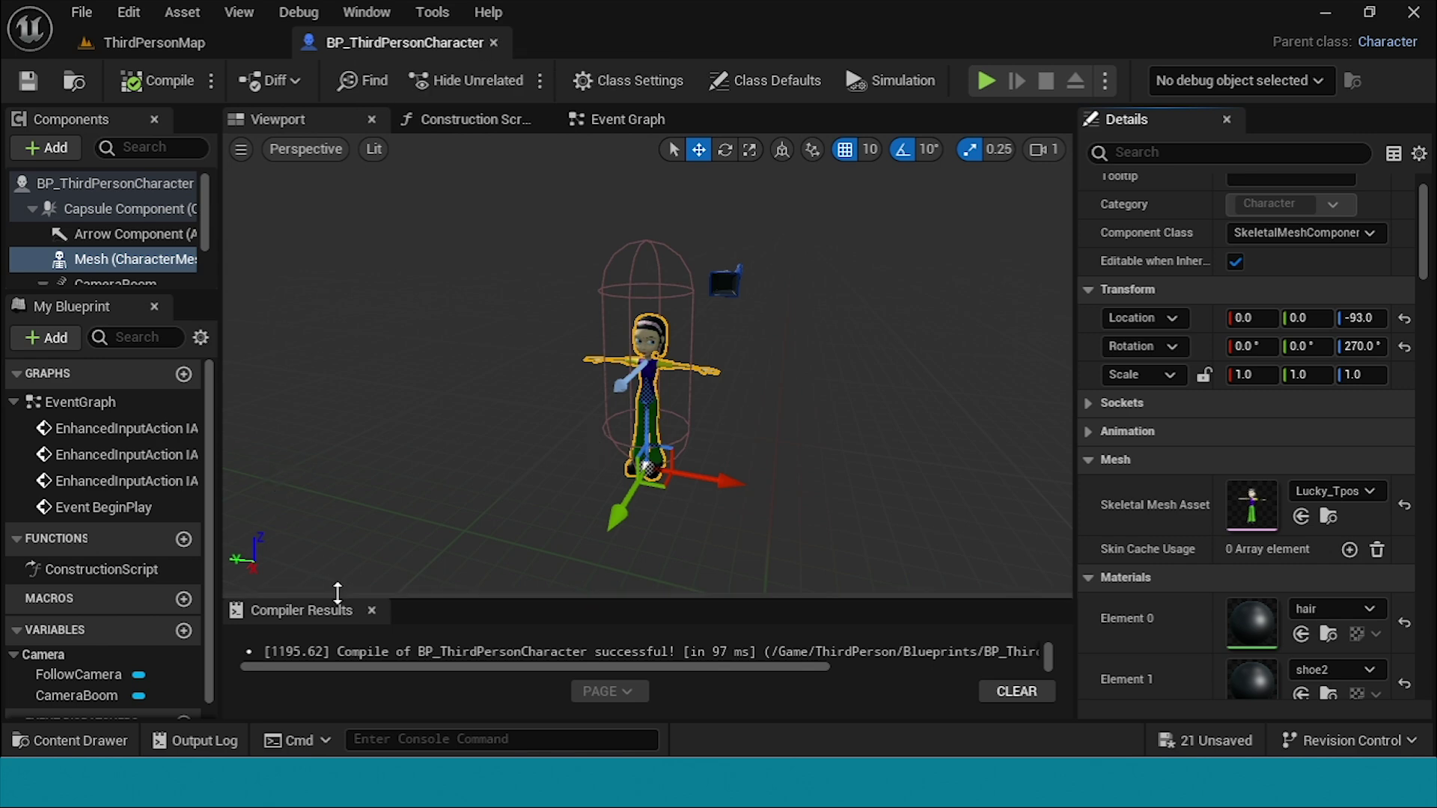
Step: Browse from the Blueprints folder back to Content and open the Animation folder inside Lucky
key("ctrl+space")
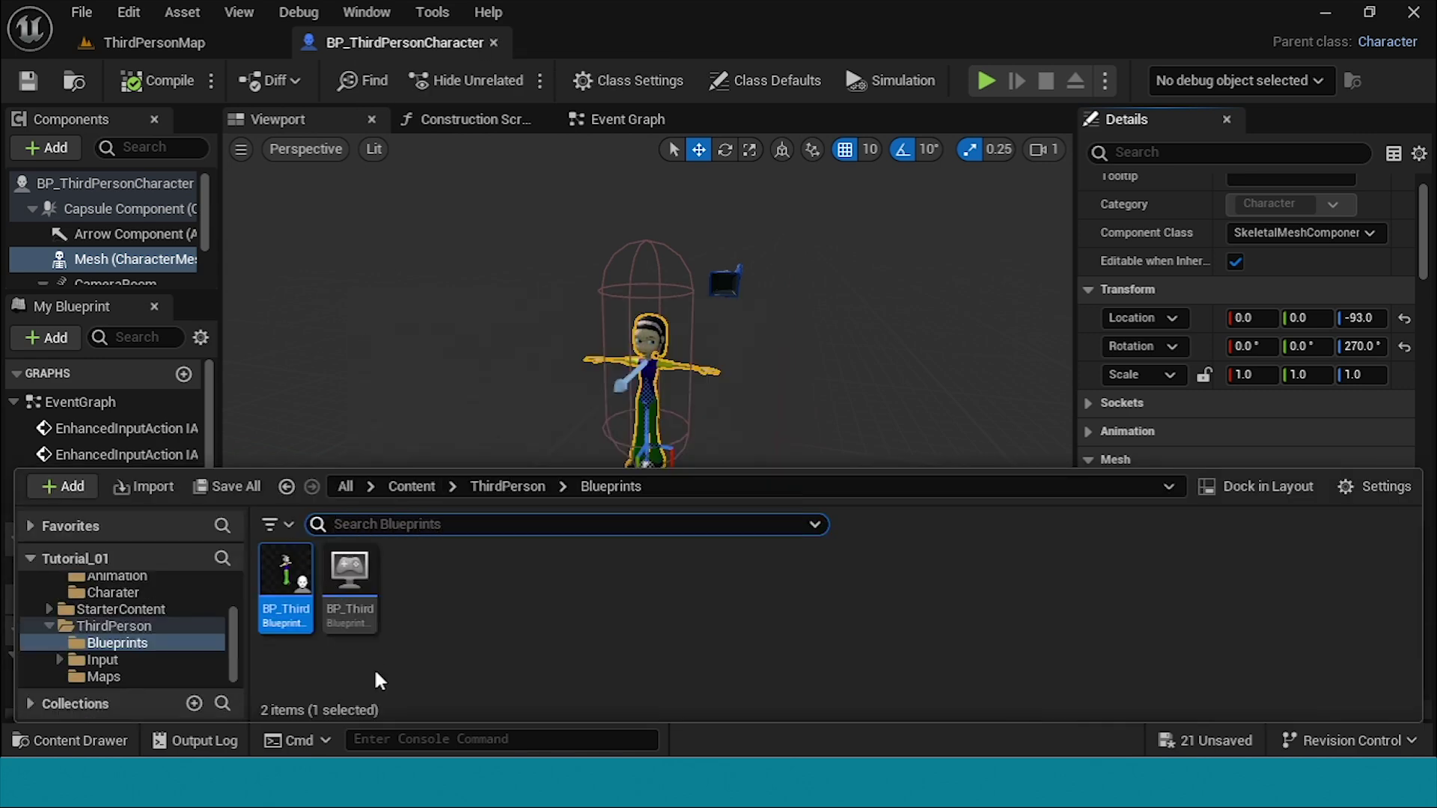
left_click(288, 487)
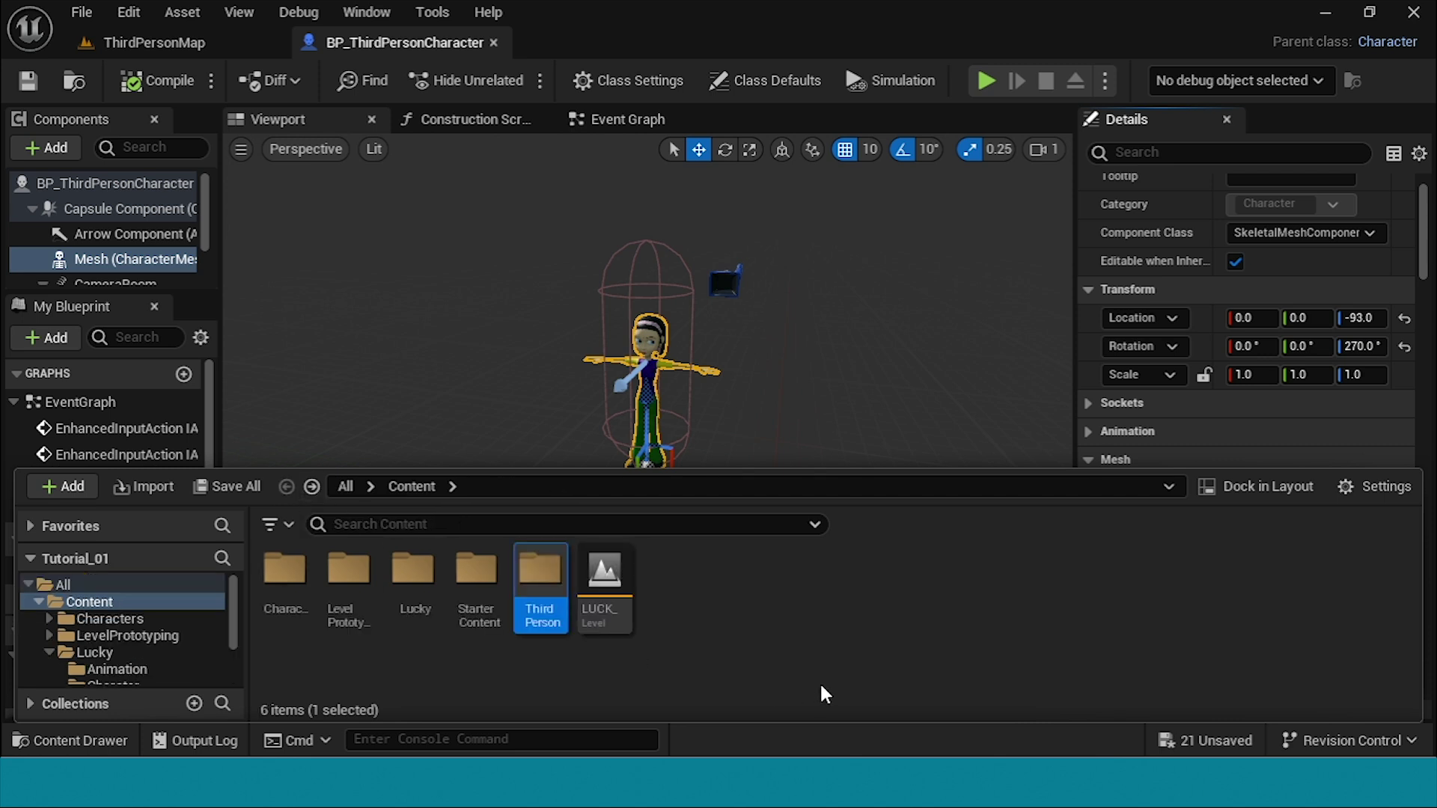
double_click(415, 571)
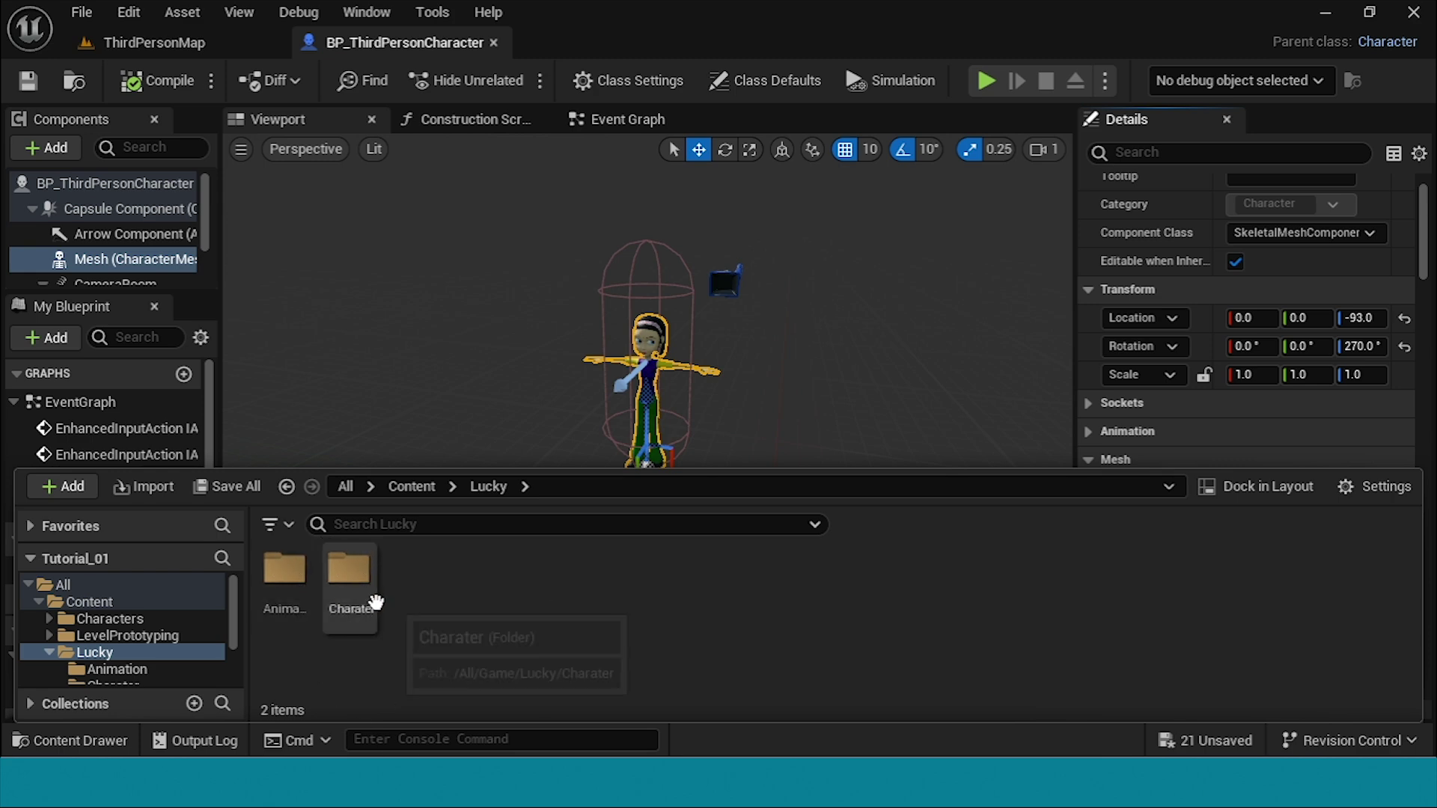
double_click(299, 589)
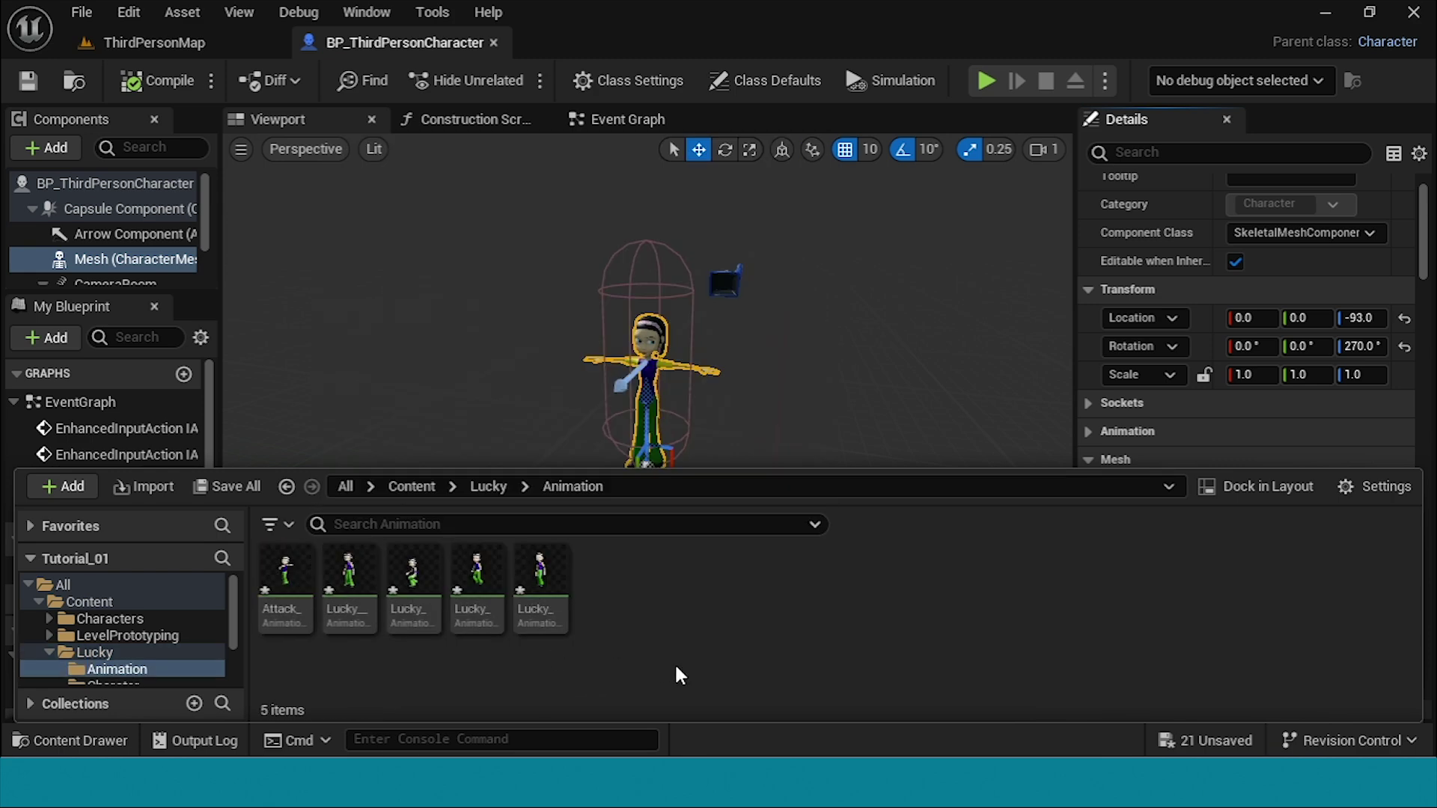
Step: Create a Blend Space for Lucky_Tpose_Skeleton in Lucky's Animation folder, name it BS_lucky, and open it
right_click(654, 629)
mouse_move(706, 432)
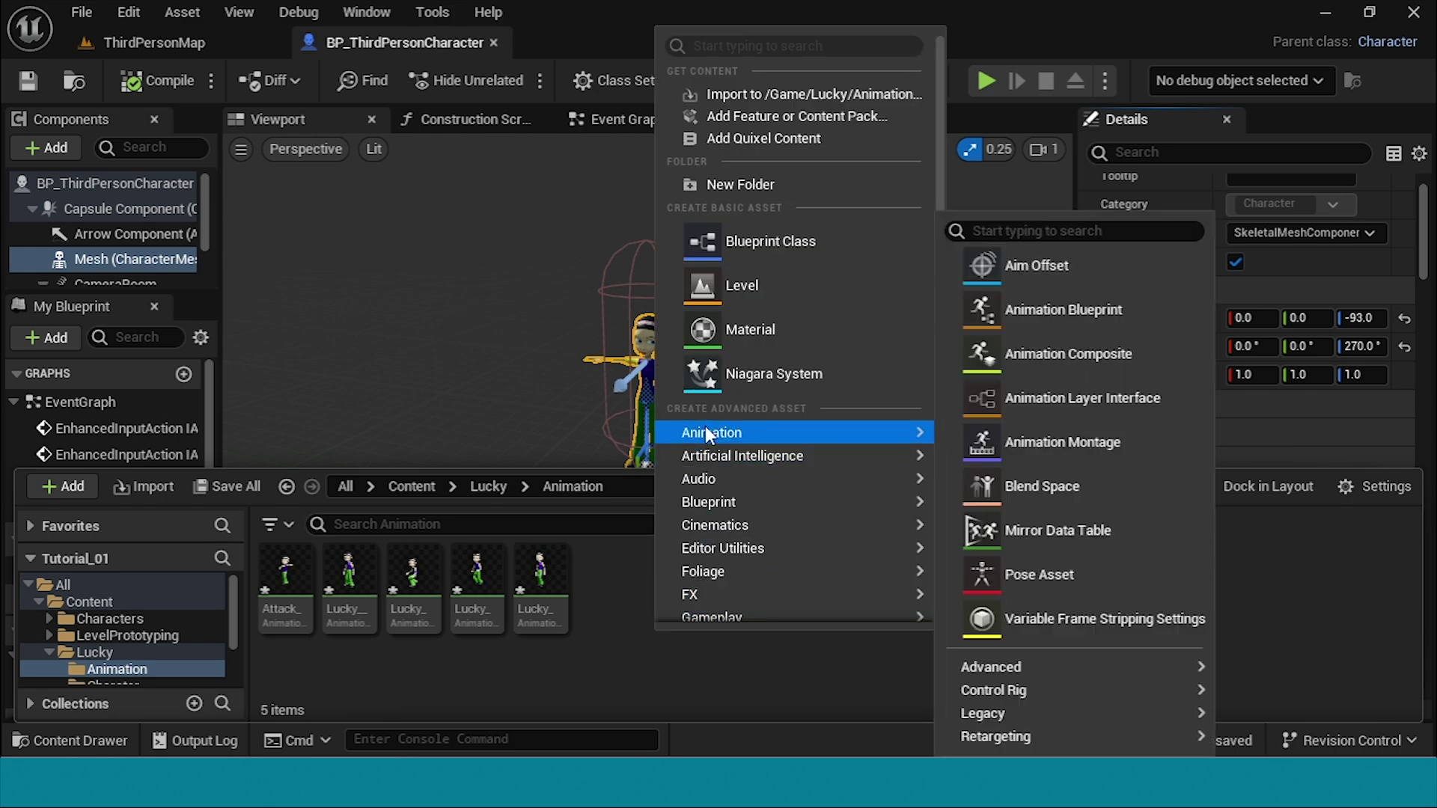
left_click(1023, 485)
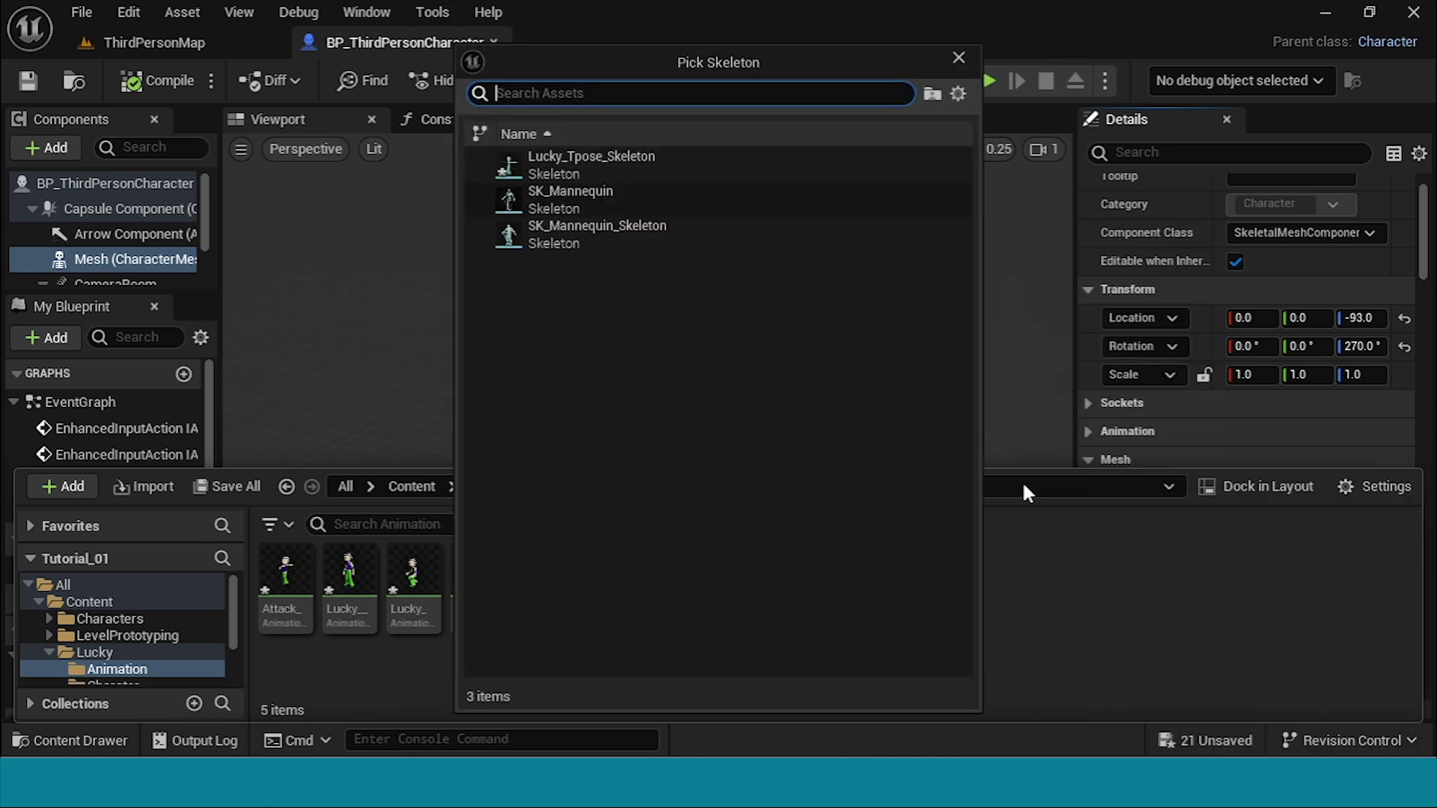
left_click(561, 158)
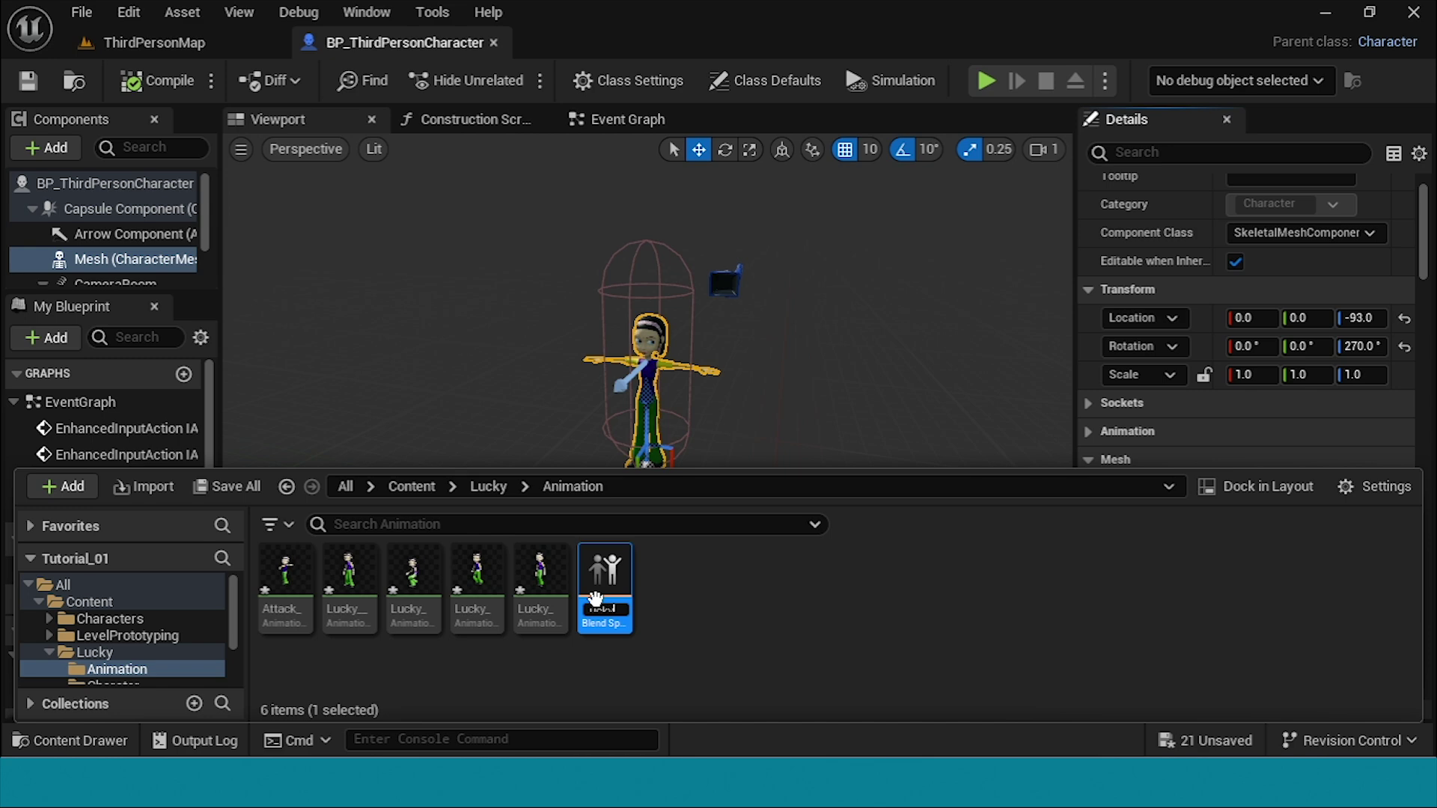
key("Return")
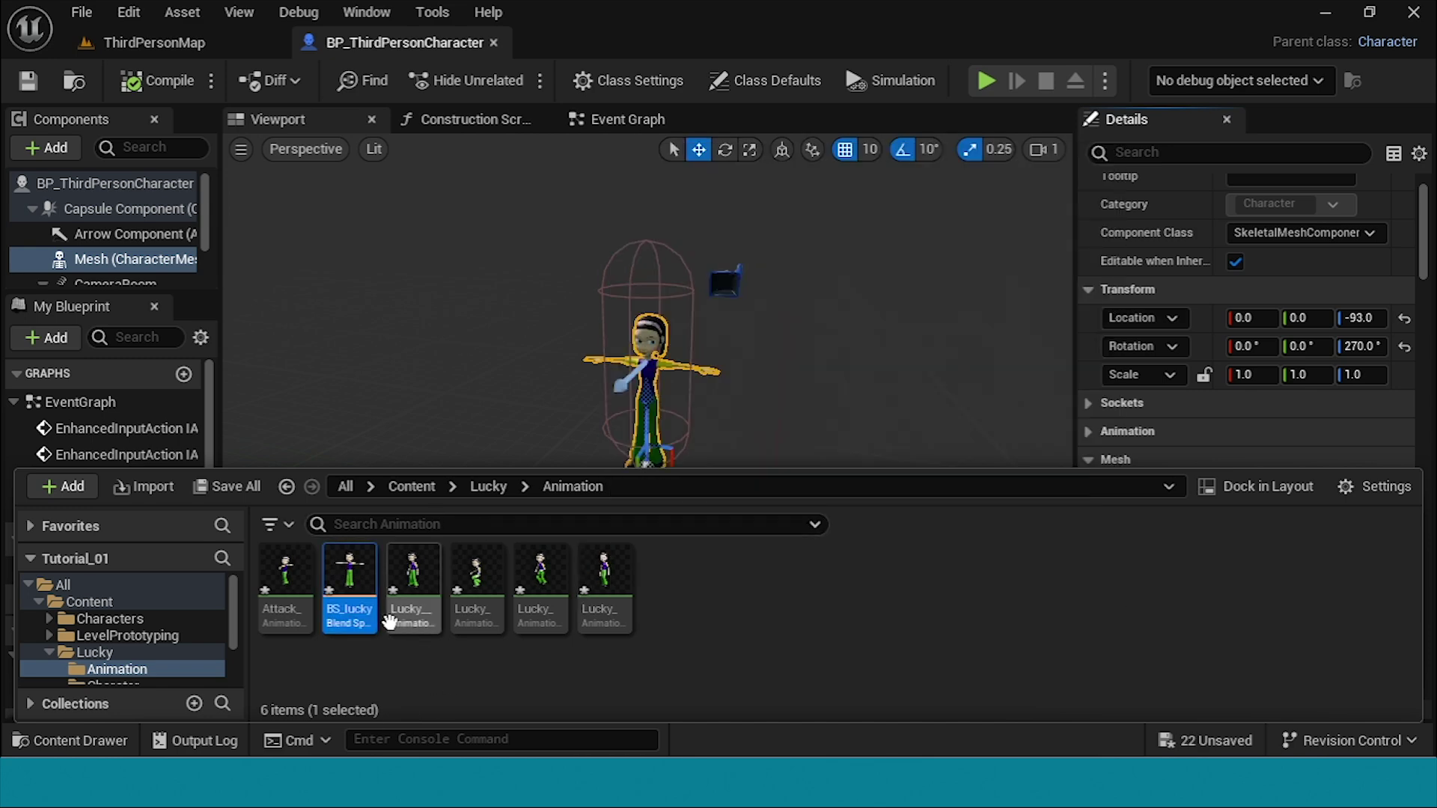
double_click(346, 623)
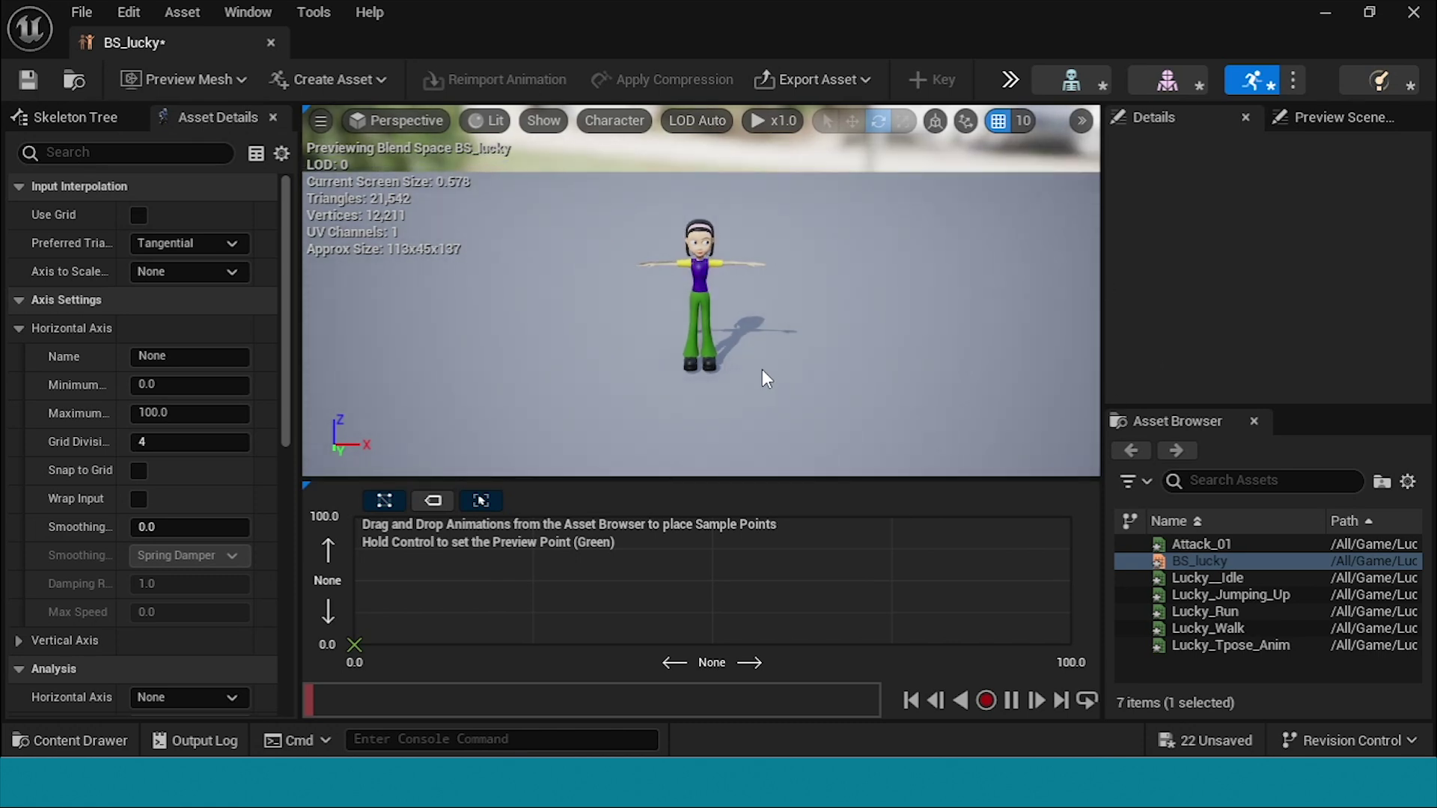
Step: Place Lucky__Idle at 0, Lucky_Walk at the midpoint and Lucky_Run at 100 along the base of the blend space's horizontal axis
scroll(761, 370, "up", 3)
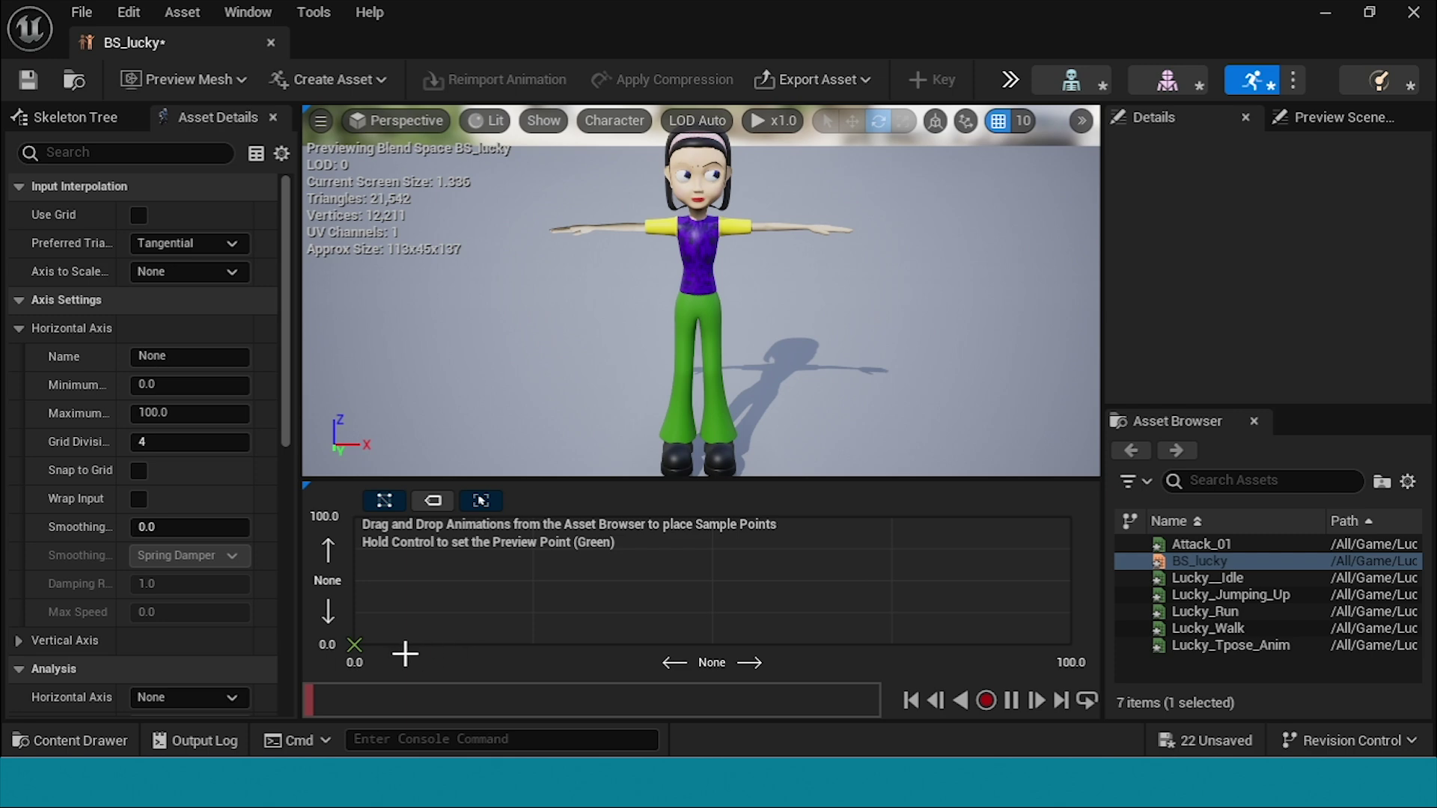
left_click_drag(1243, 628, 1193, 684)
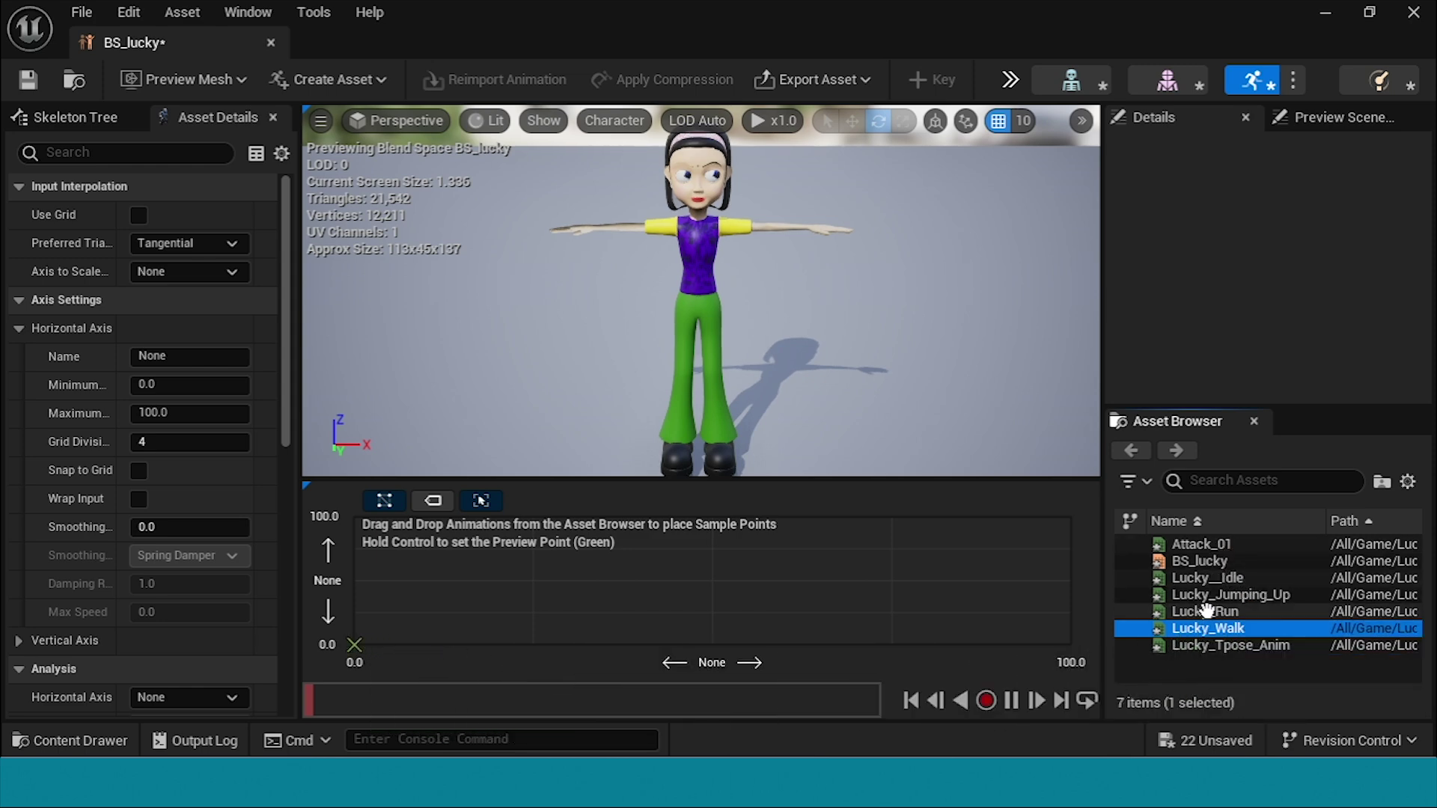
left_click_drag(1201, 578, 354, 644)
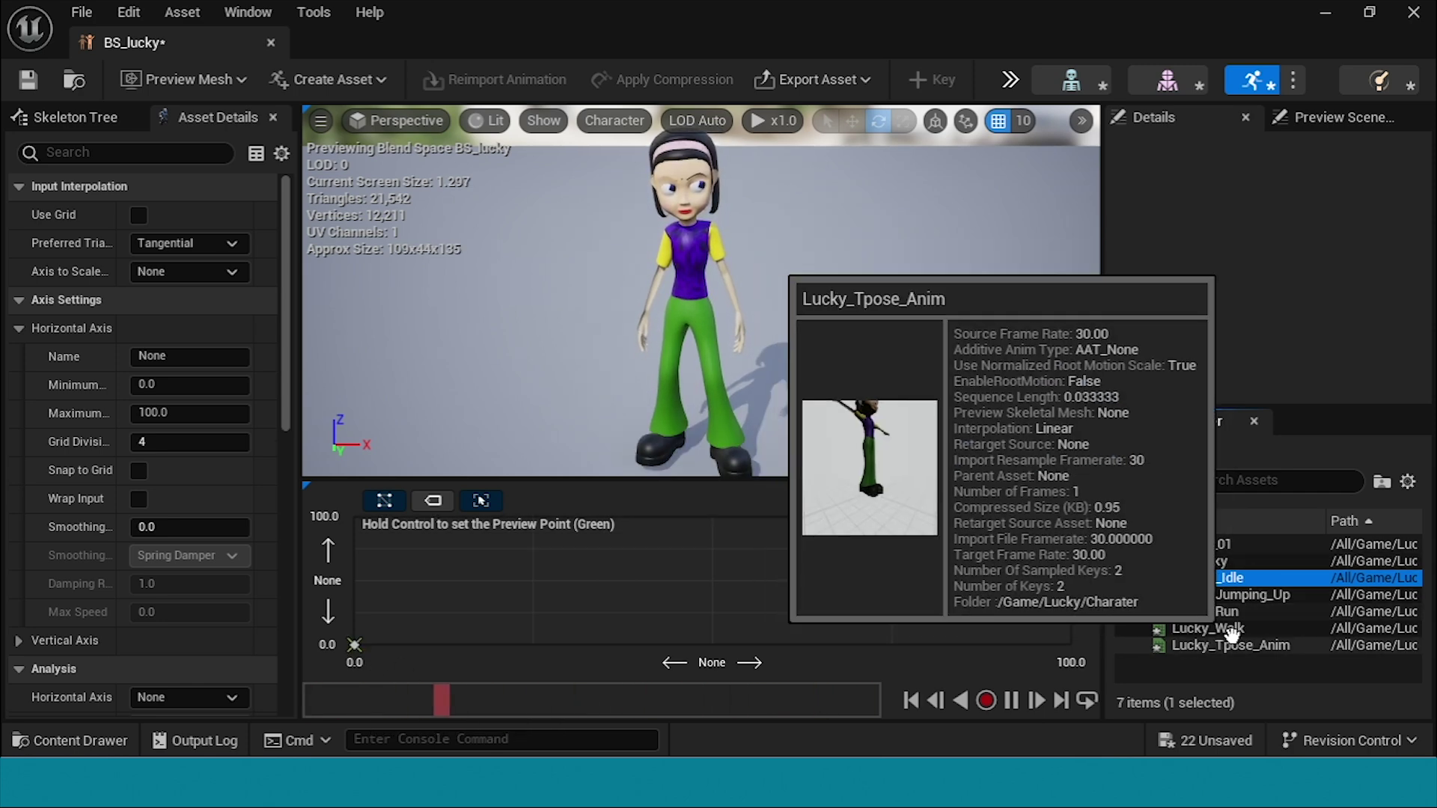
left_click_drag(1206, 629, 711, 643)
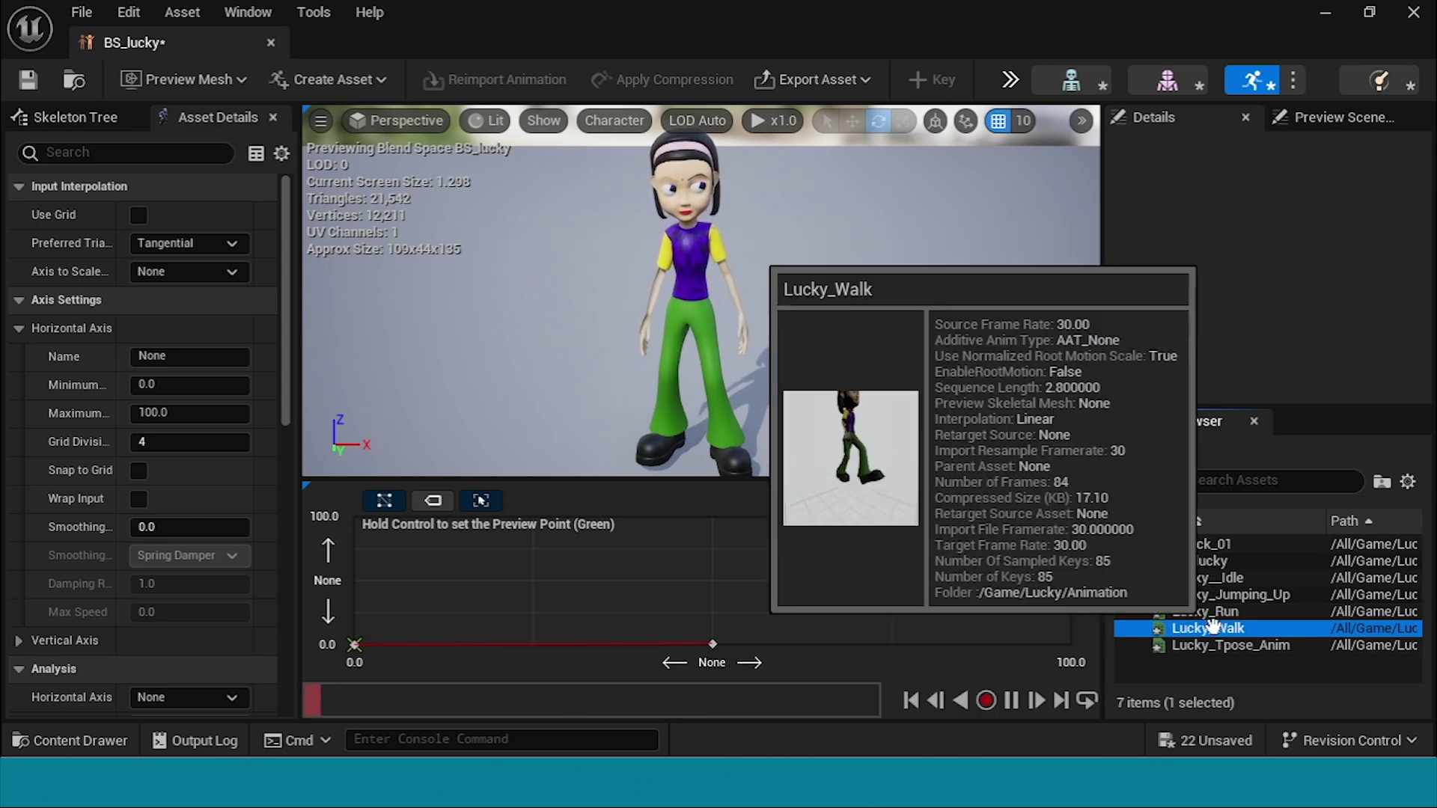
left_click_drag(1206, 612, 1072, 644)
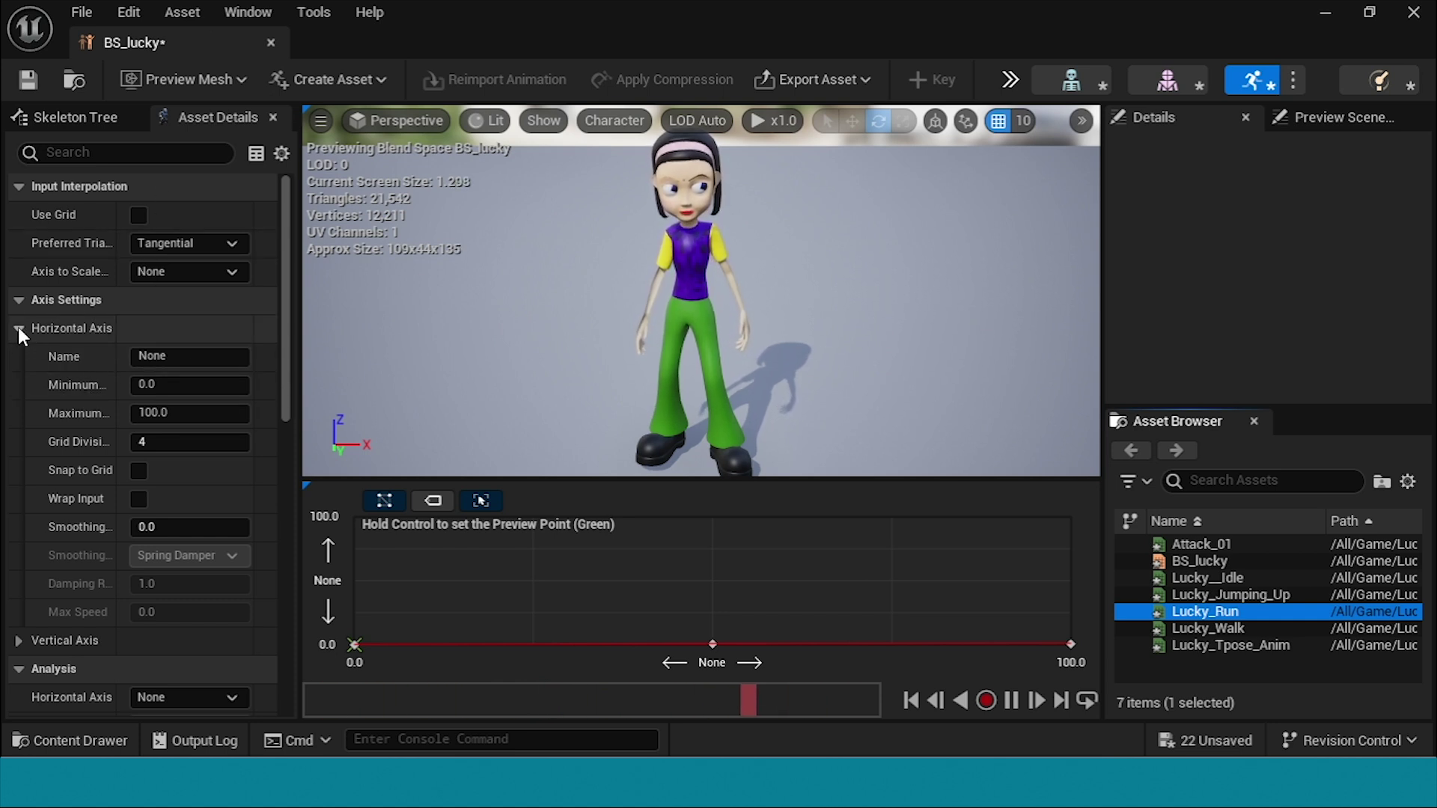
Step: Name the blend space's horizontal axis speed and save BS_lucky
left_click(213, 359)
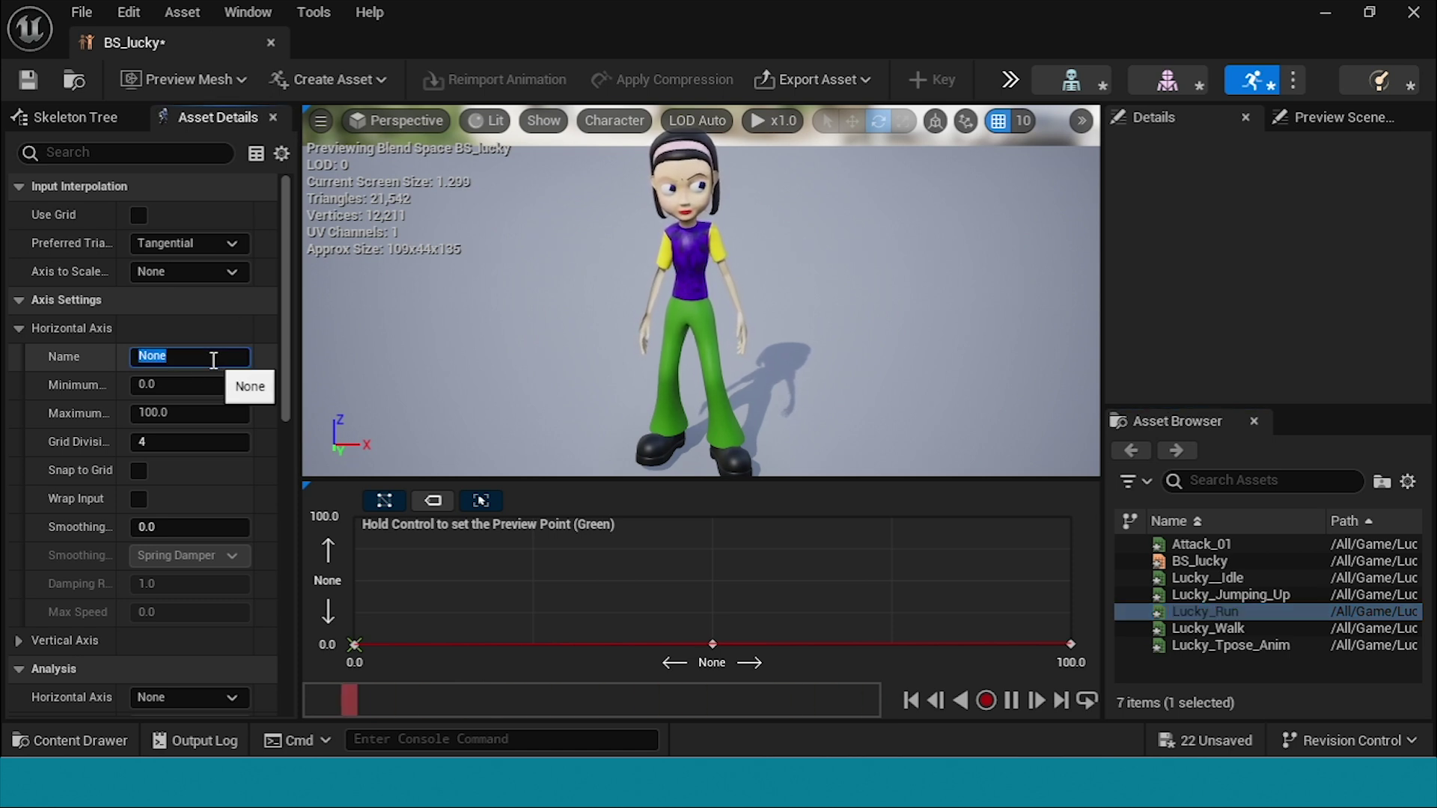
type("speed")
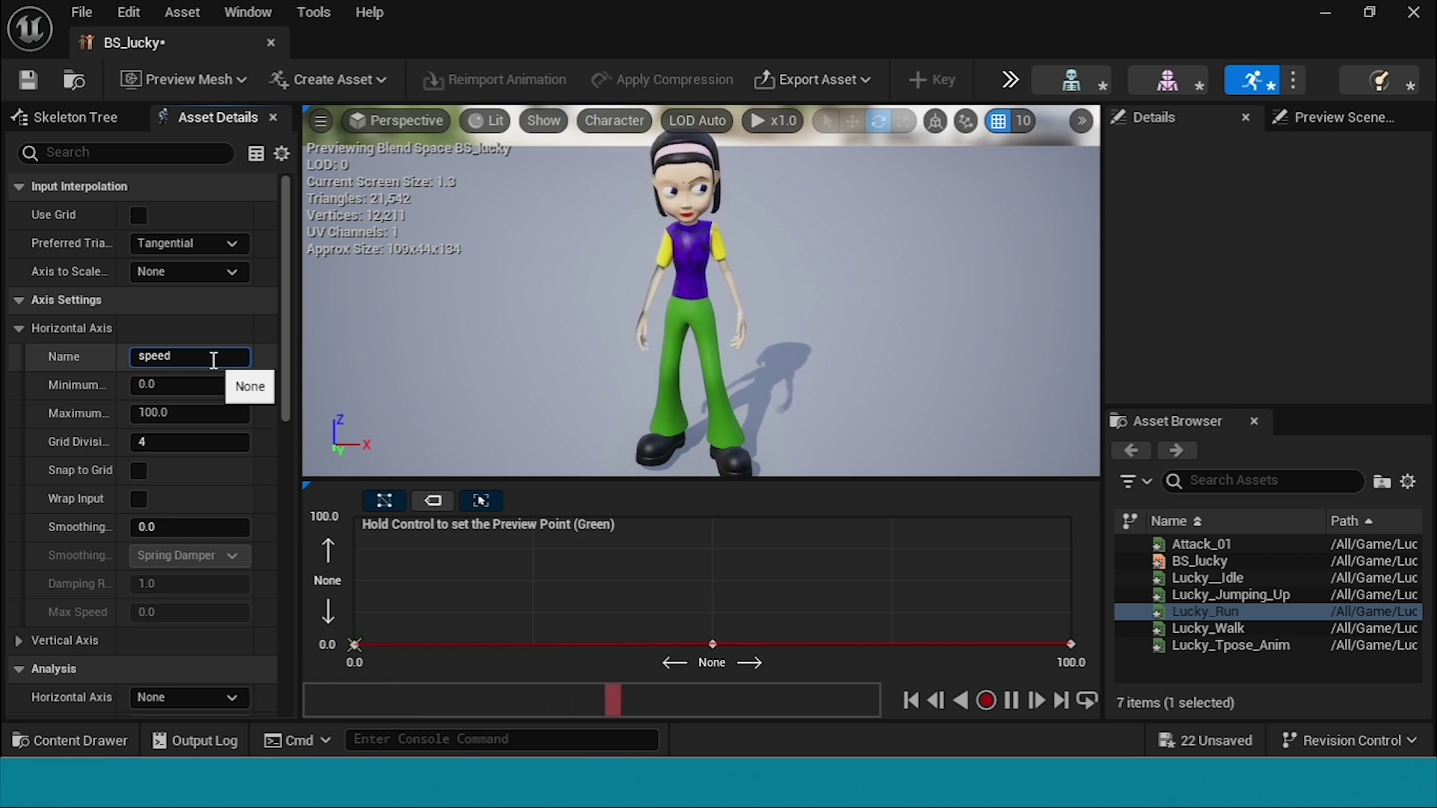
key("Return")
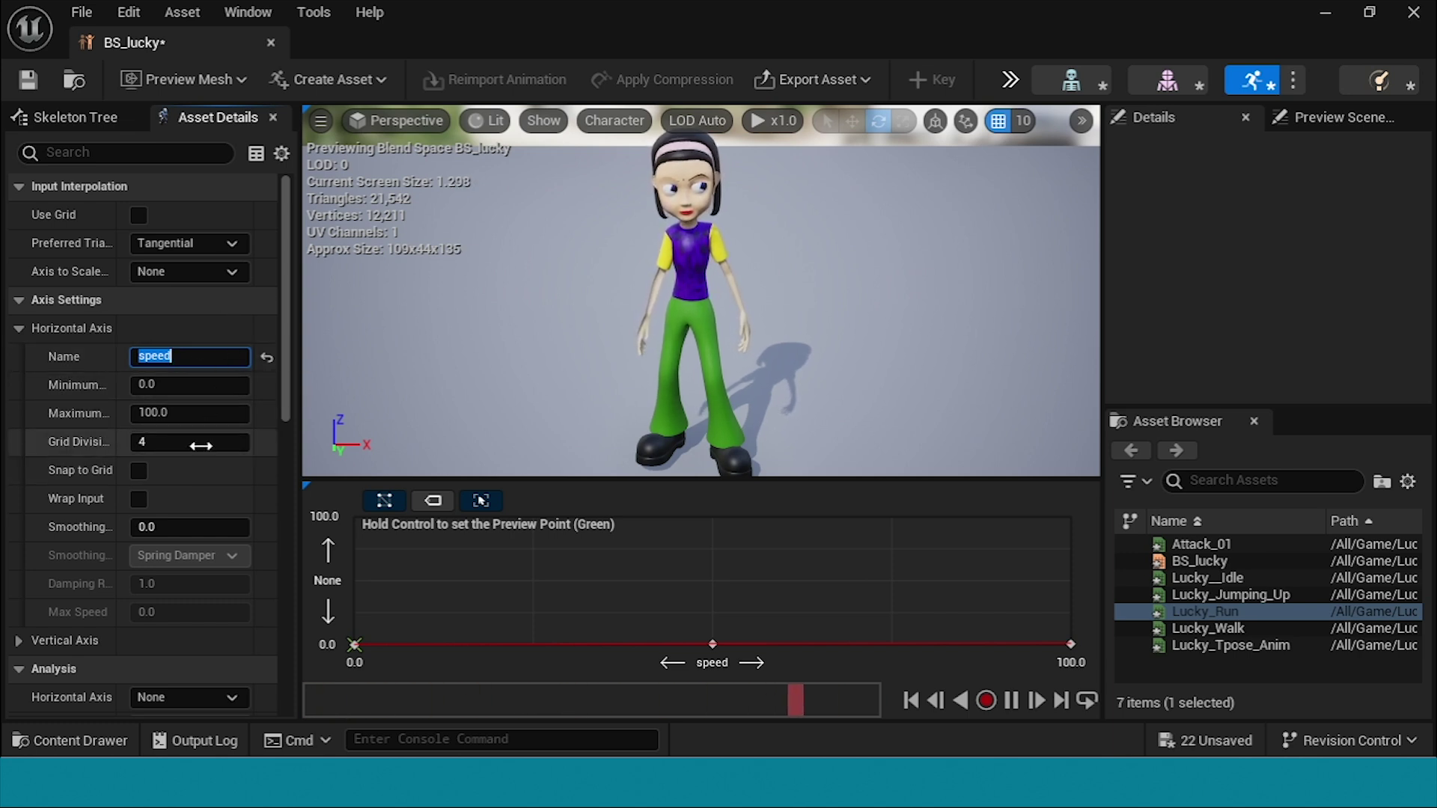
left_click(28, 79)
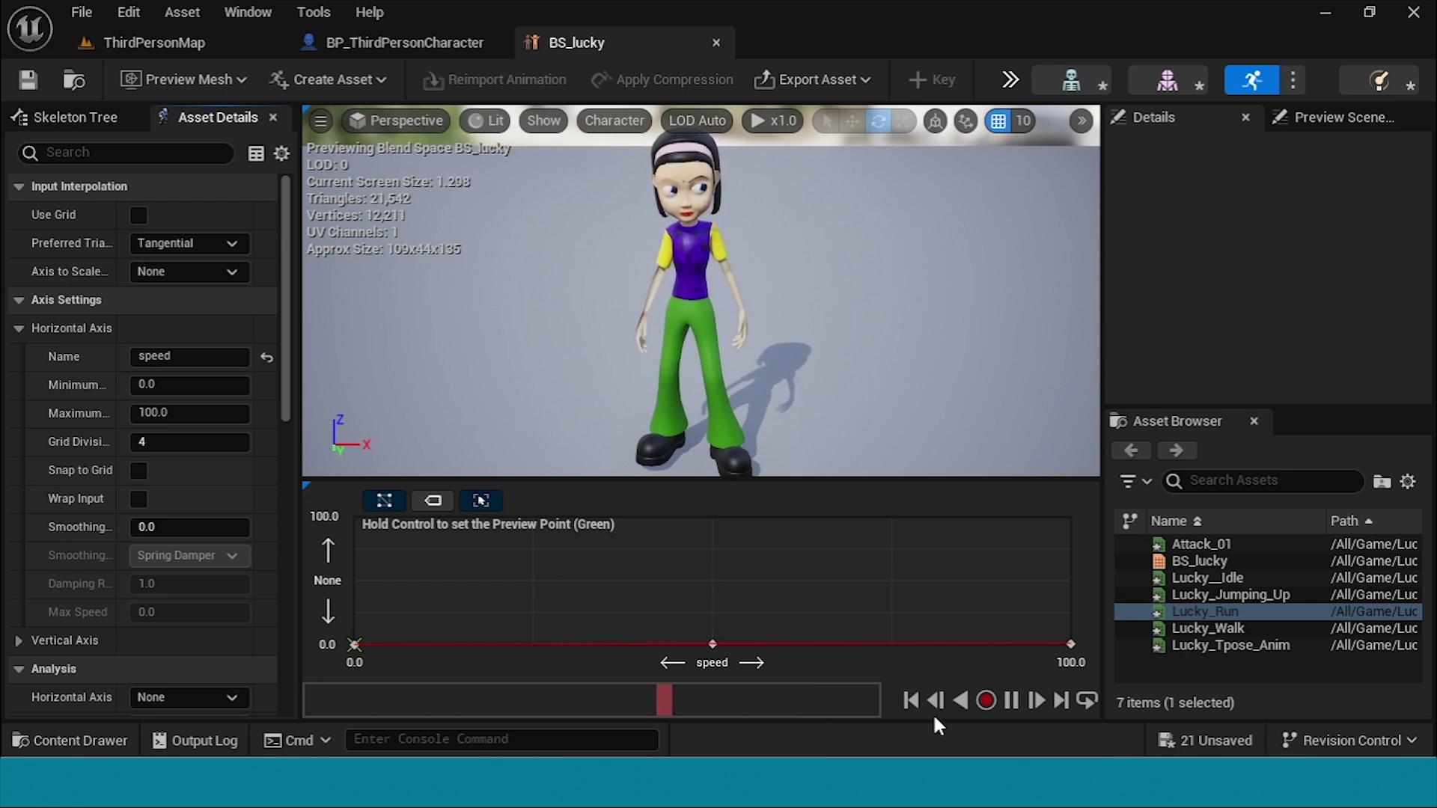
Step: Create an Animation Blueprint for Lucky_Tpose_Skeleton in Lucky's Animation folder, name it ABP_lucky, and open it
key("ctrl+space")
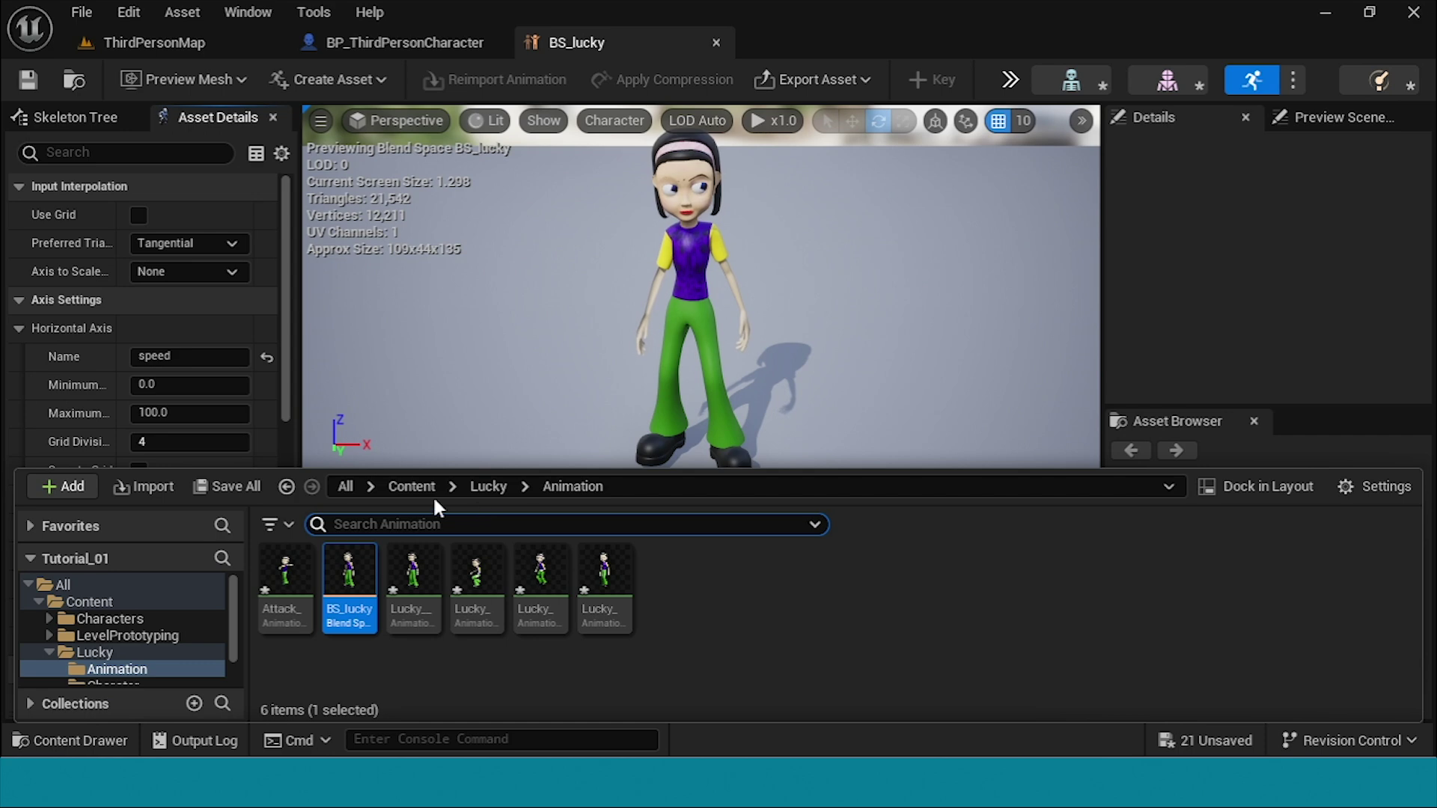
right_click(713, 648)
mouse_move(773, 455)
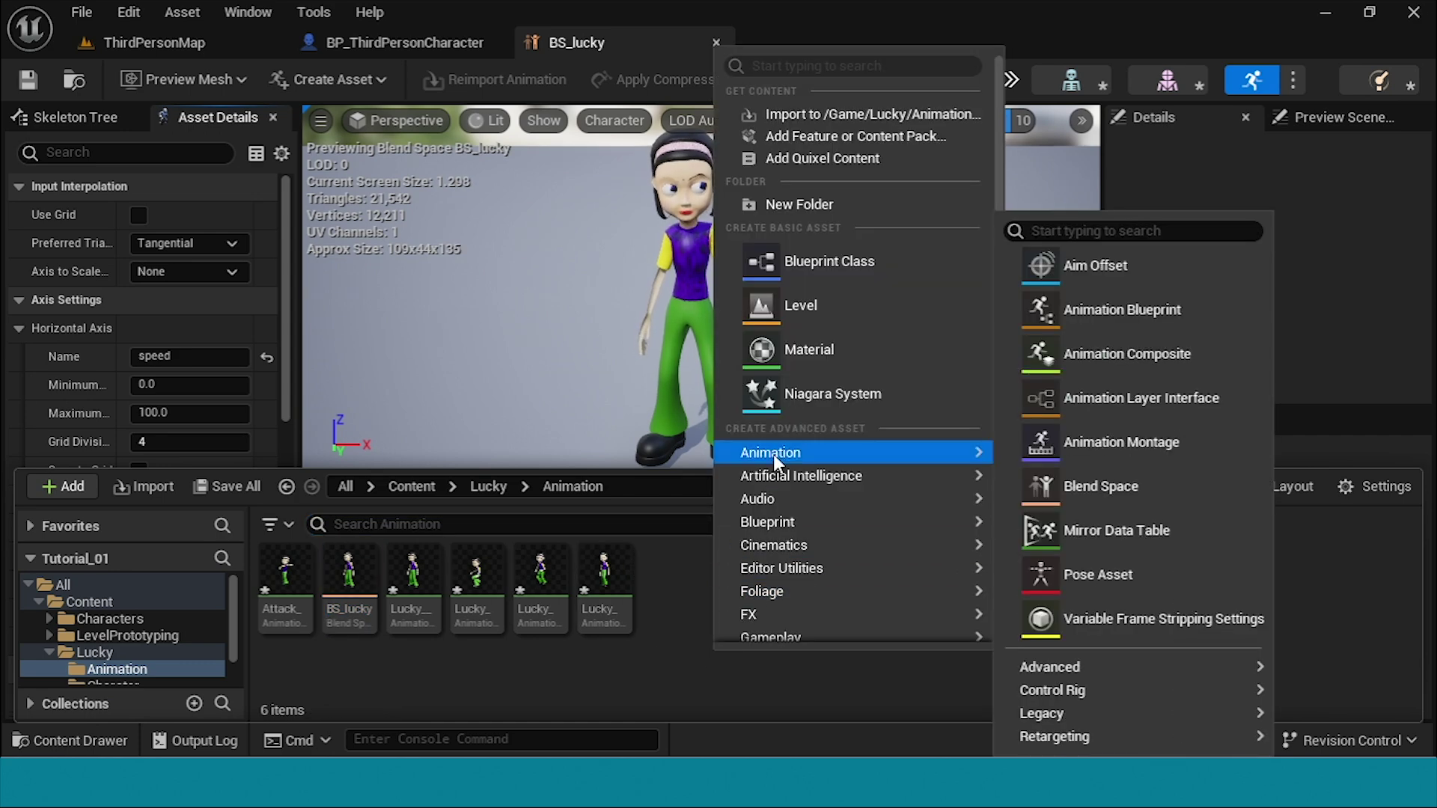
left_click(1126, 309)
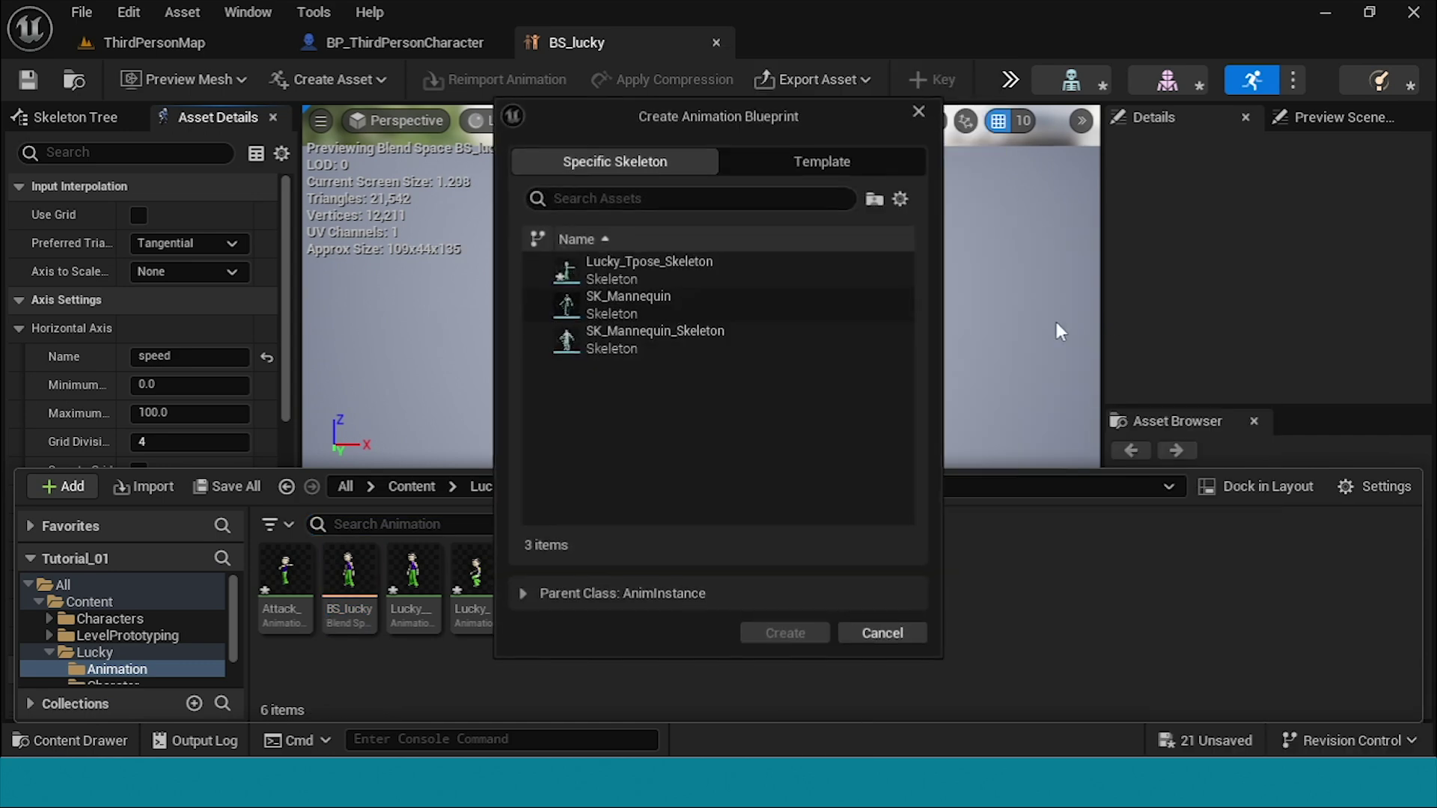
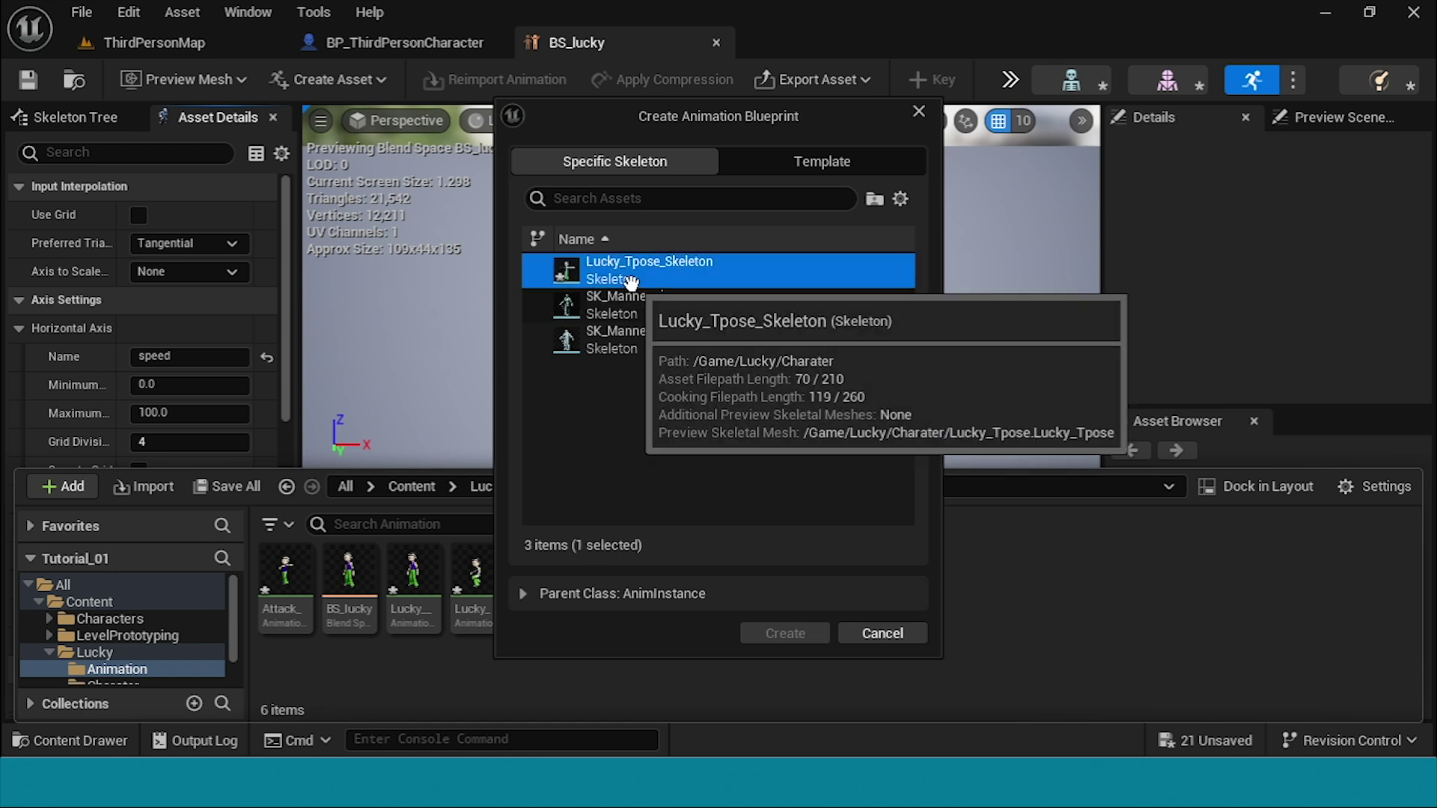
left_click(791, 635)
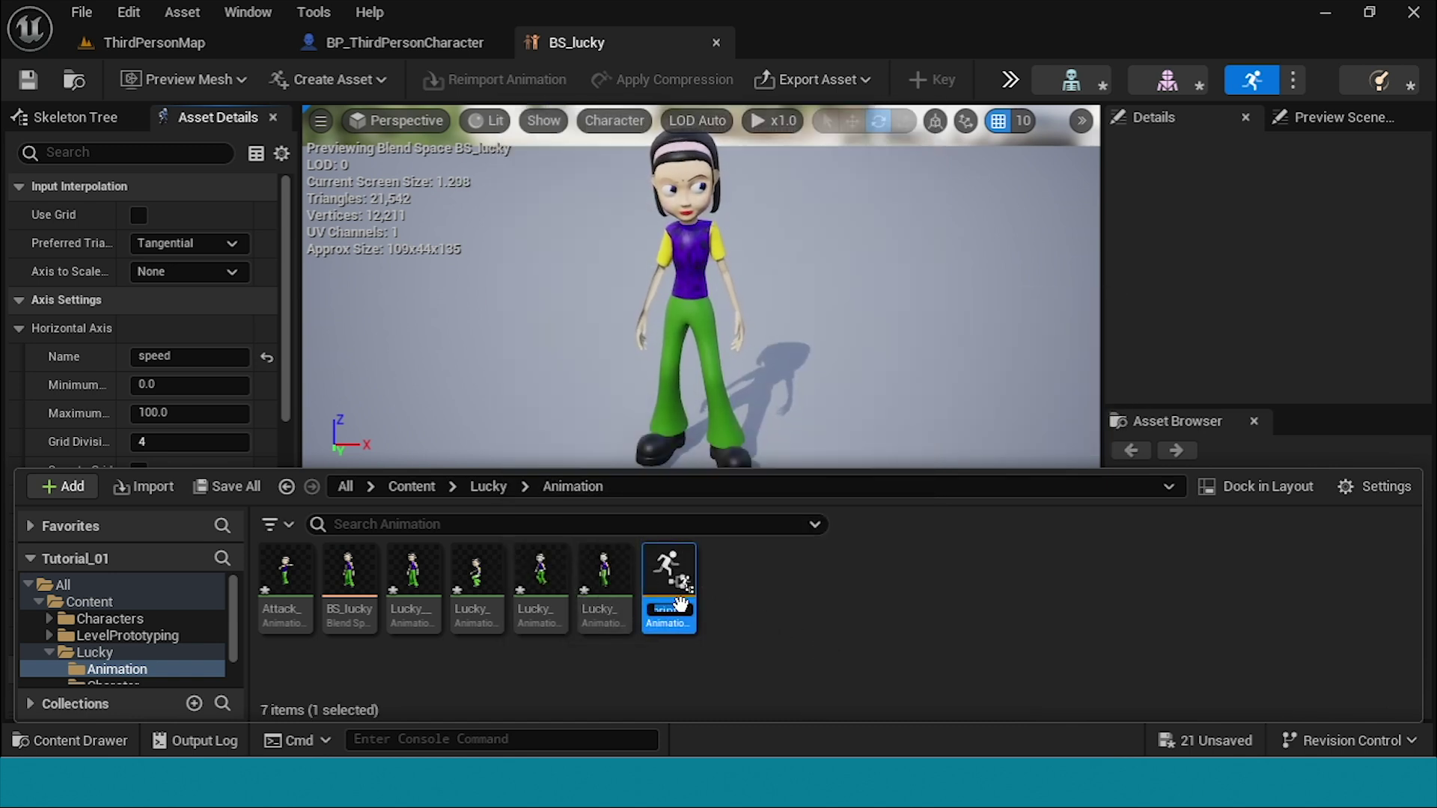
type("A")
type("D_I")
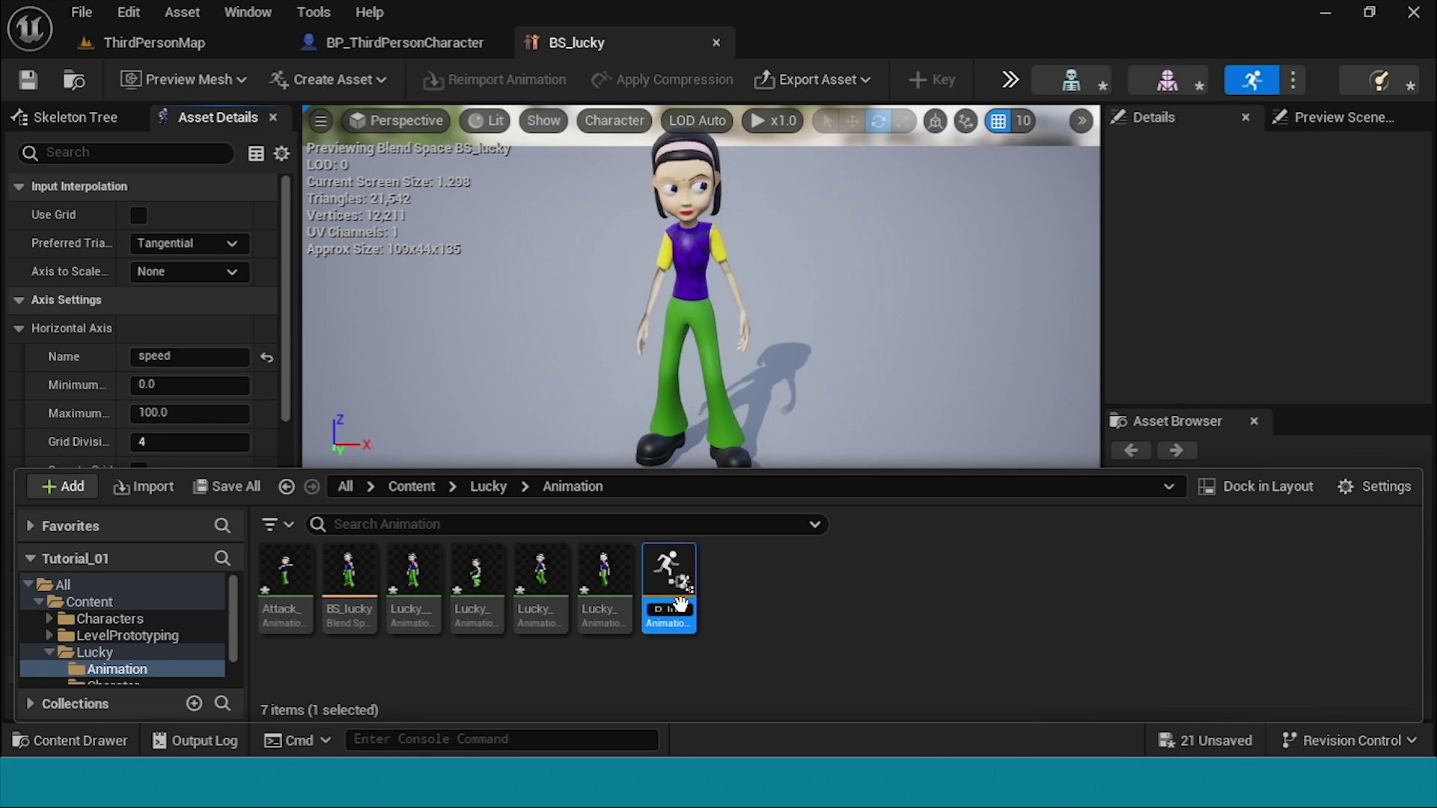
type("ucky")
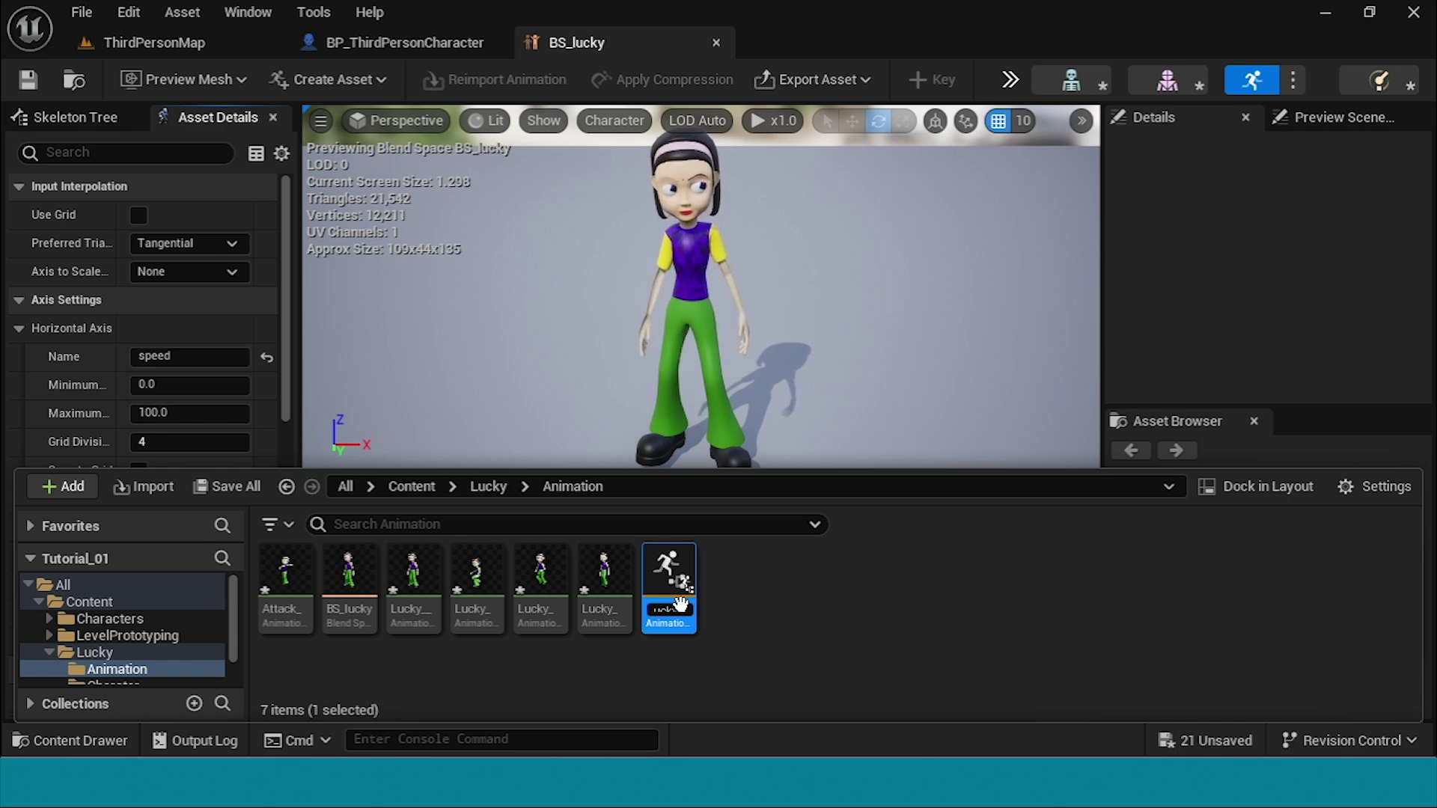
key("Return")
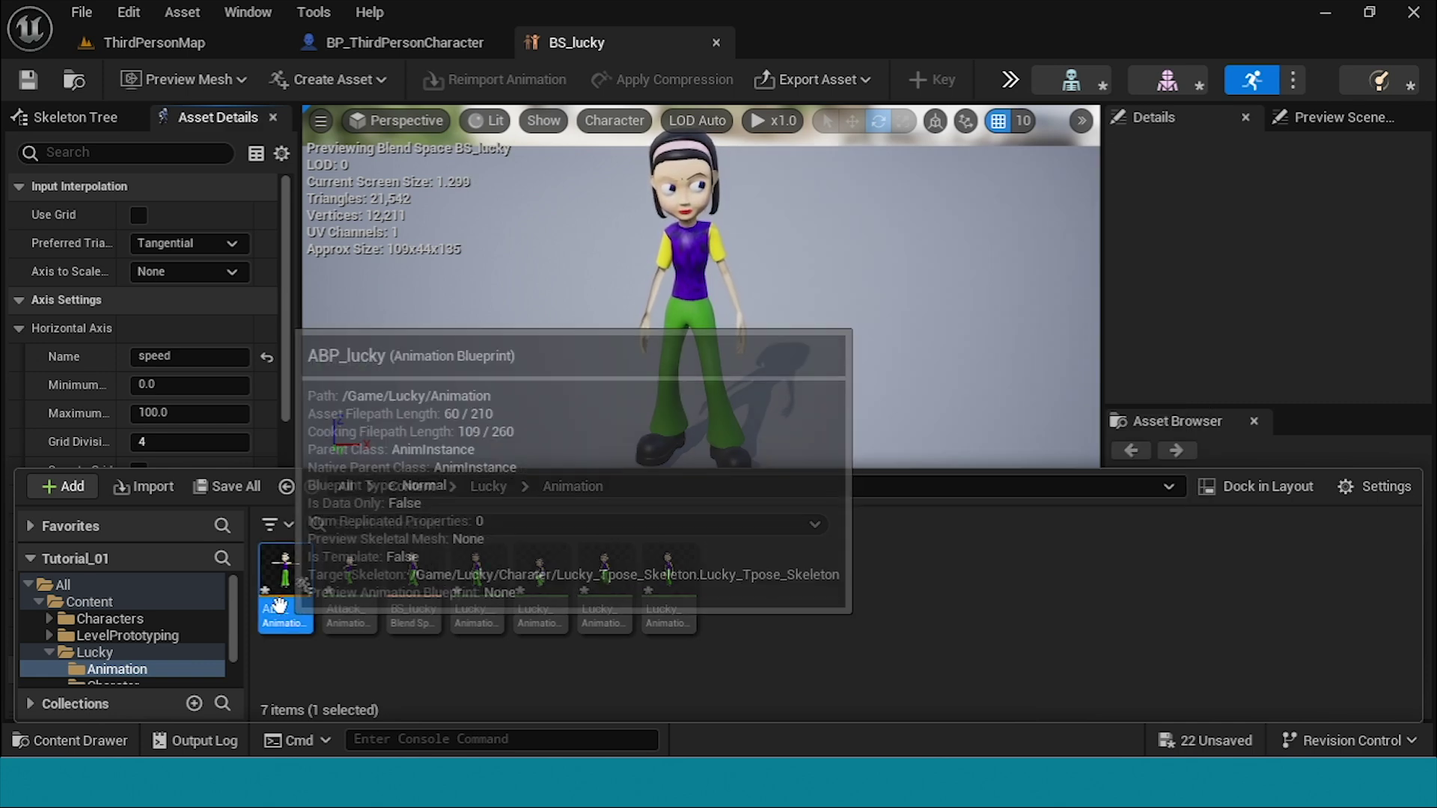
double_click(285, 591)
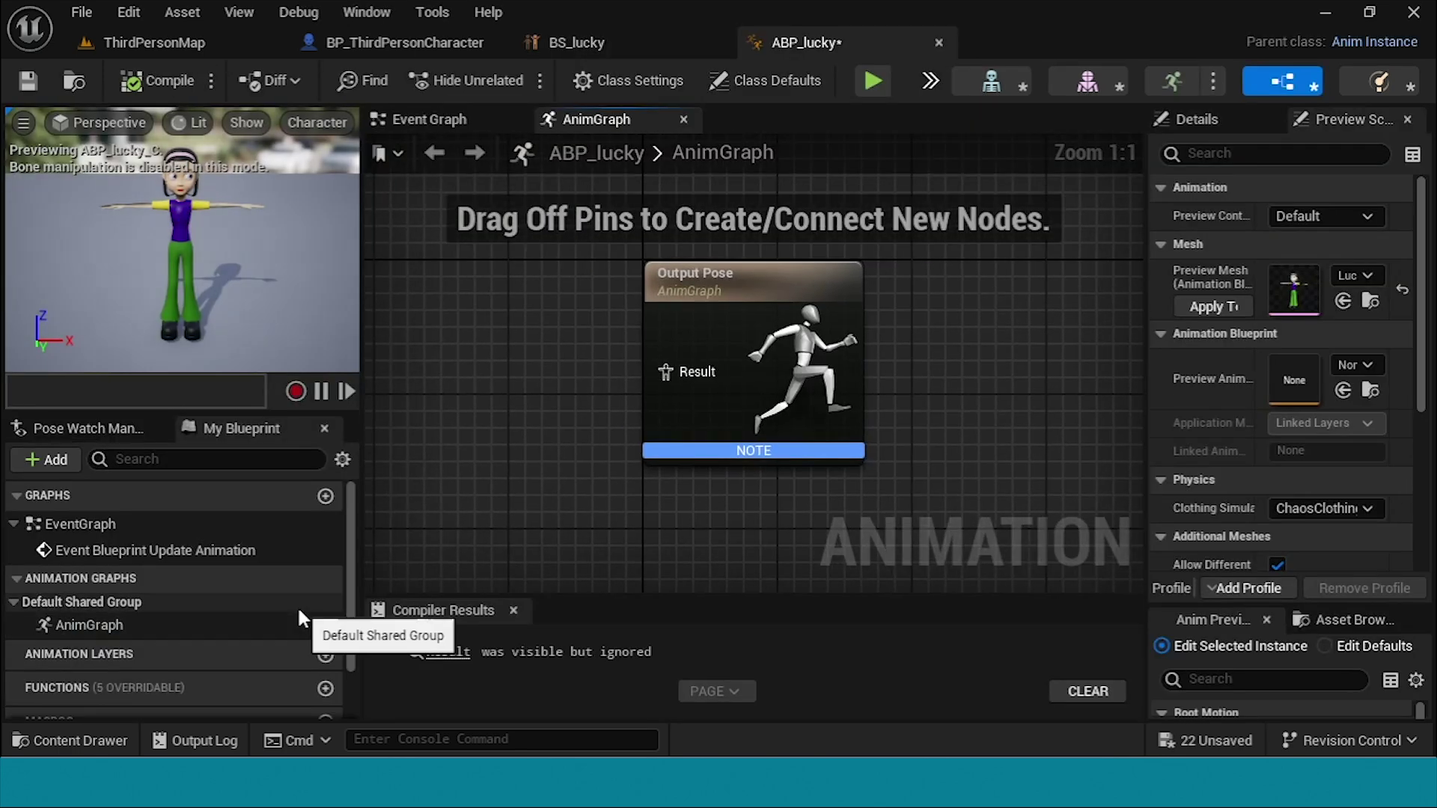
Step: Add a State Machine node beside the Output Pose node in ABP_lucky's AnimGraph
right_click_drag(675, 490, 776, 496)
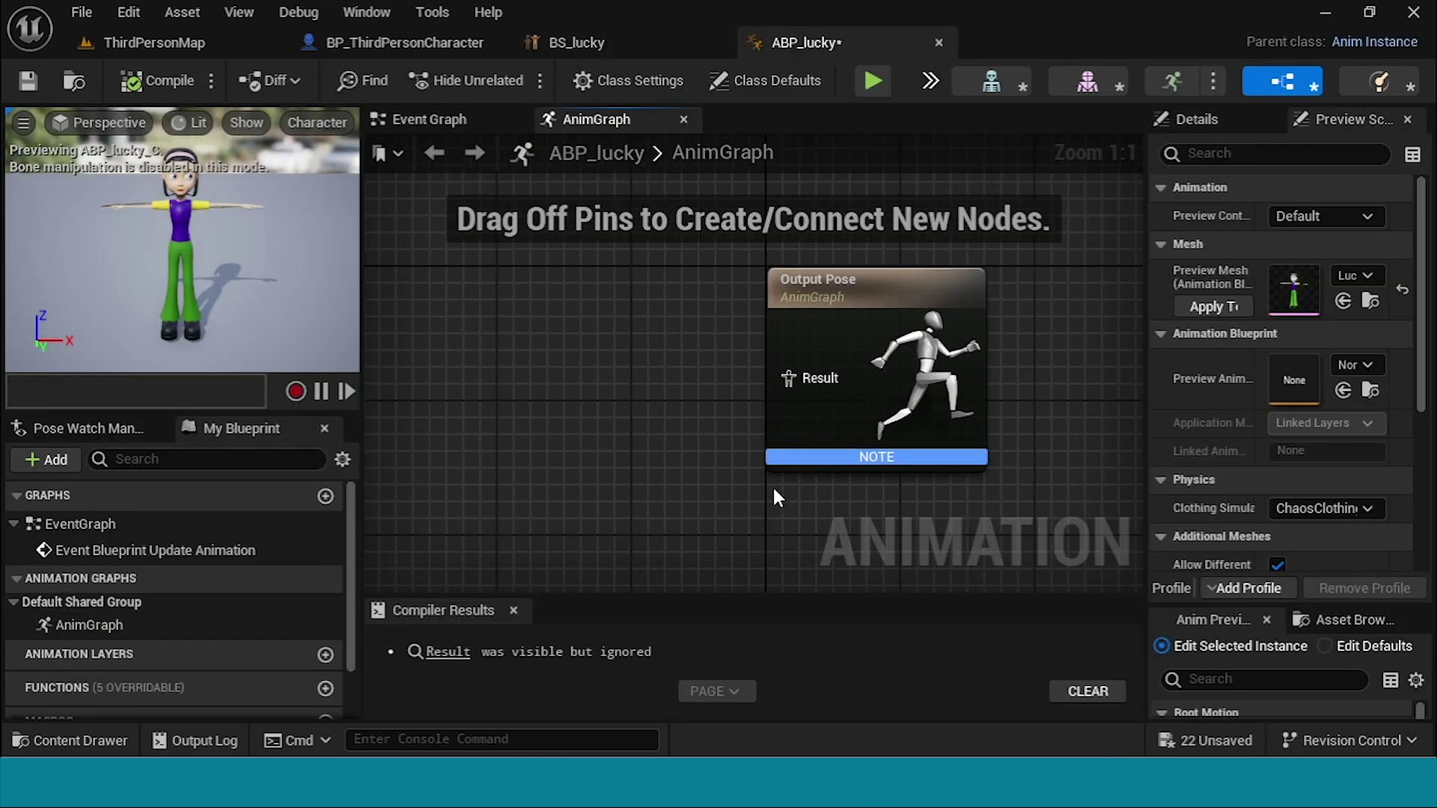
right_click(594, 372)
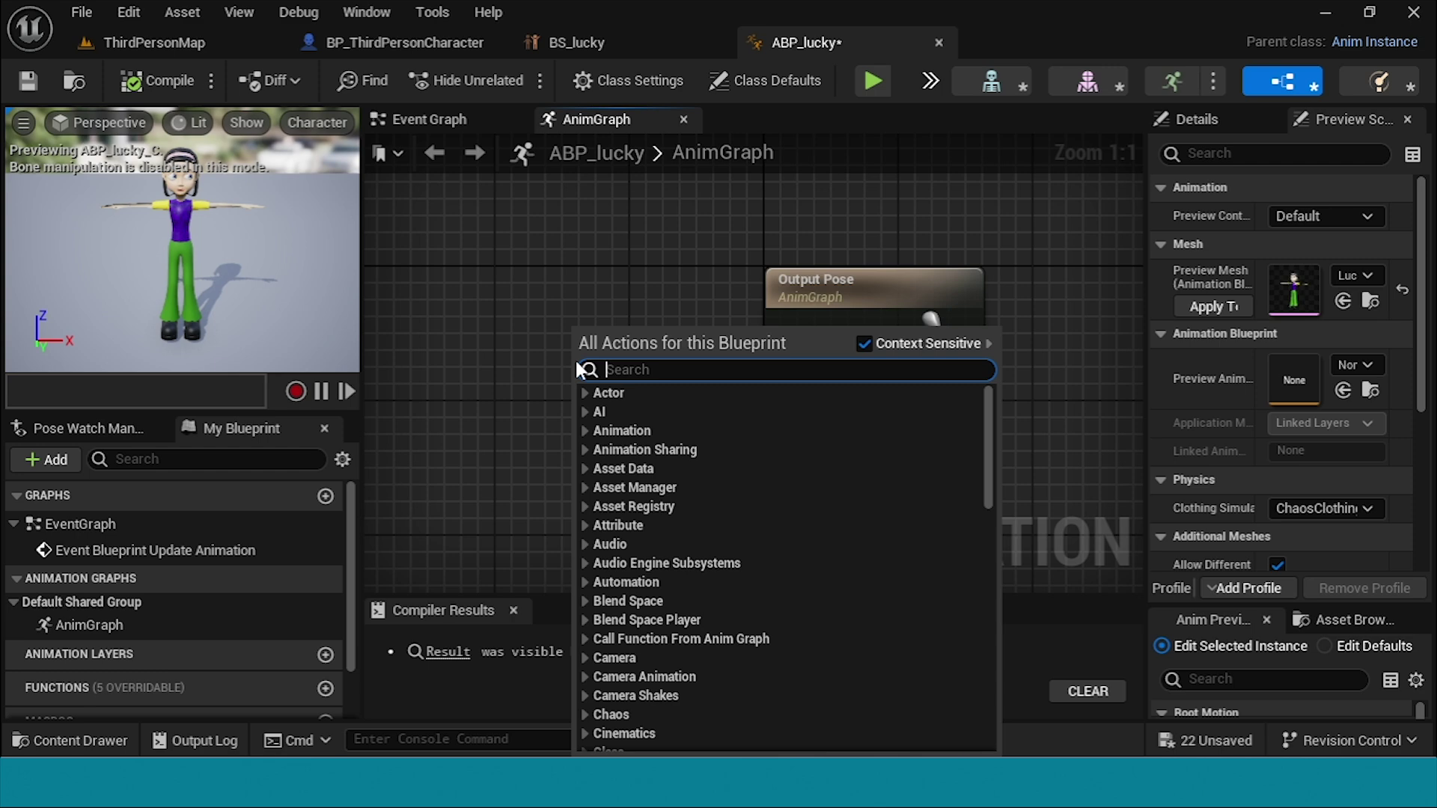
type("st")
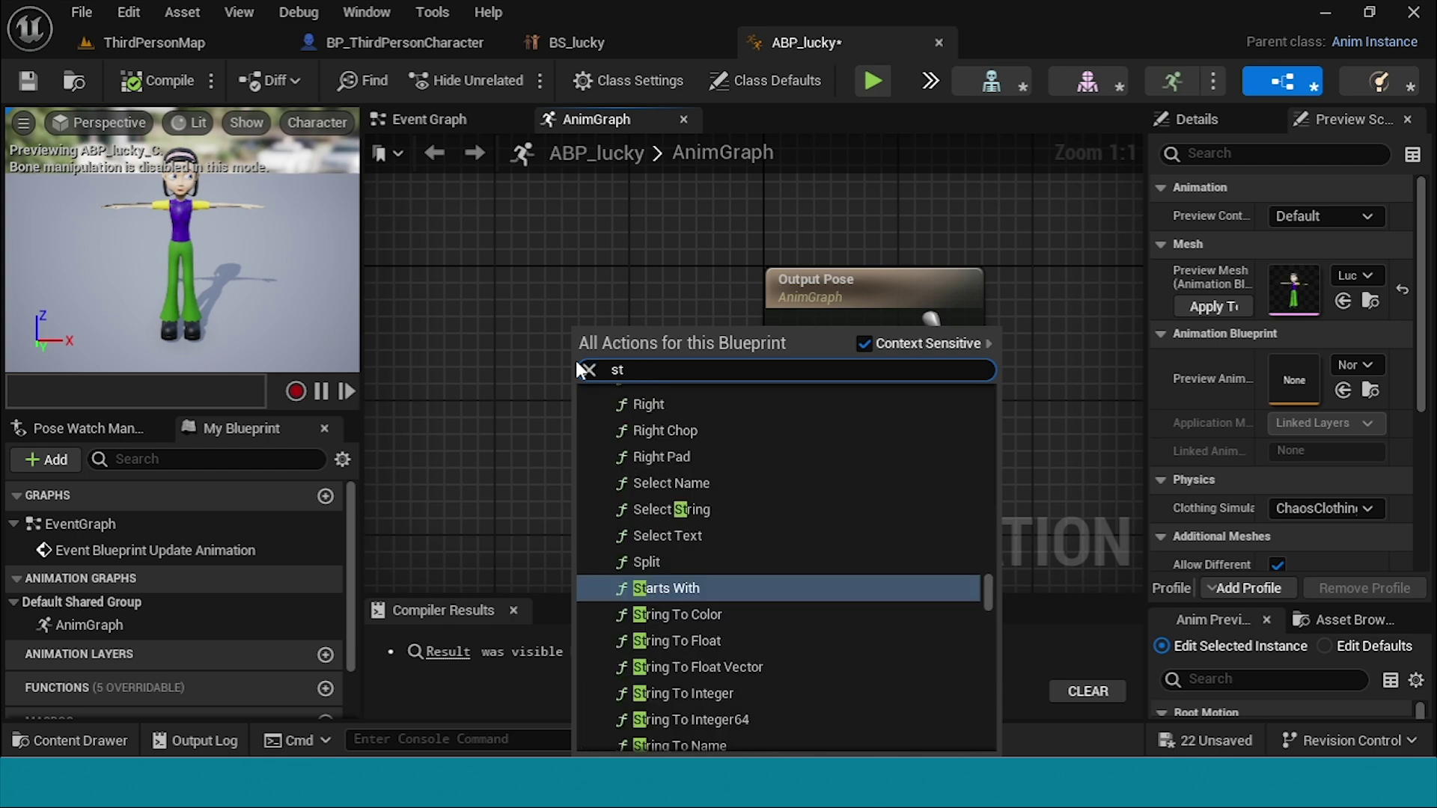
type("a")
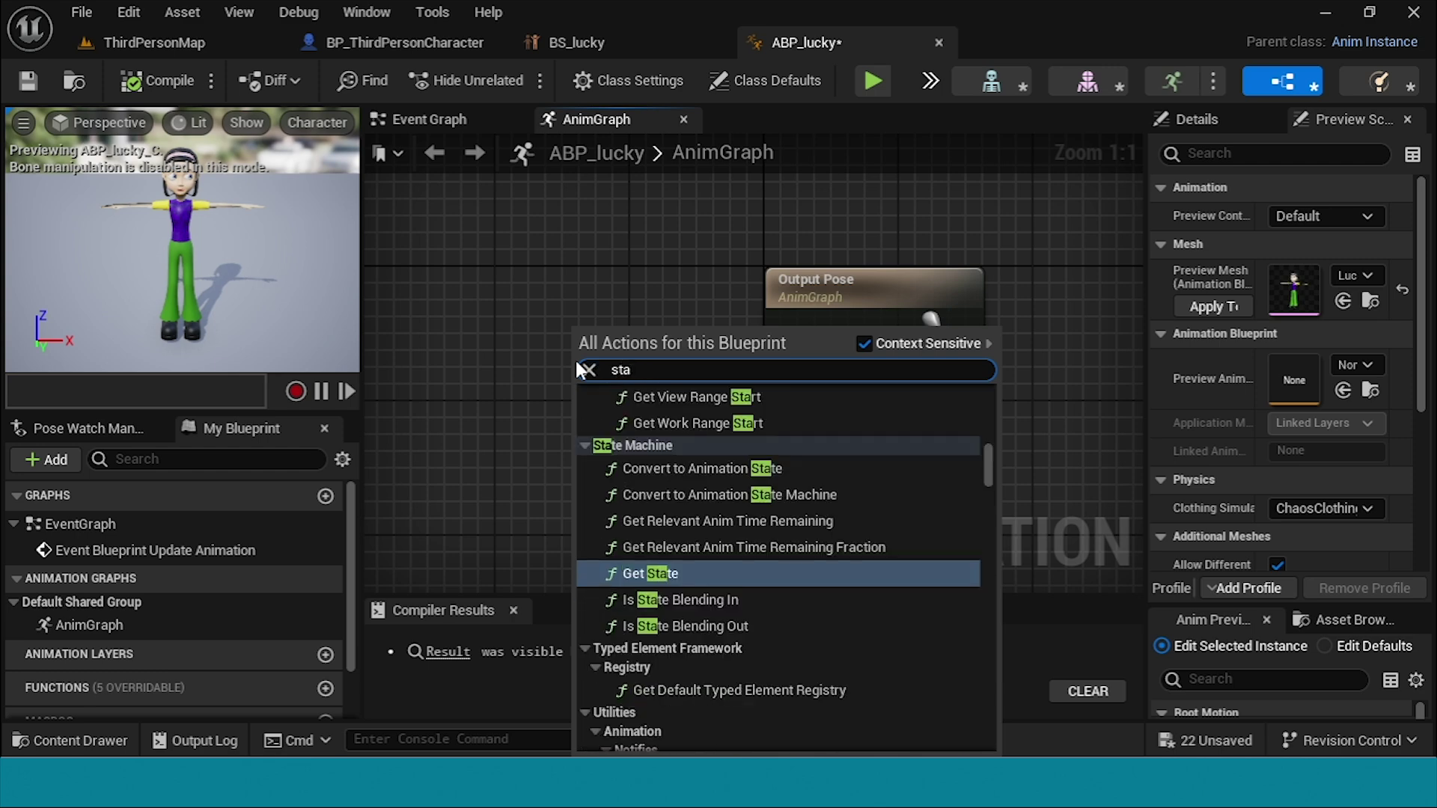
type("te")
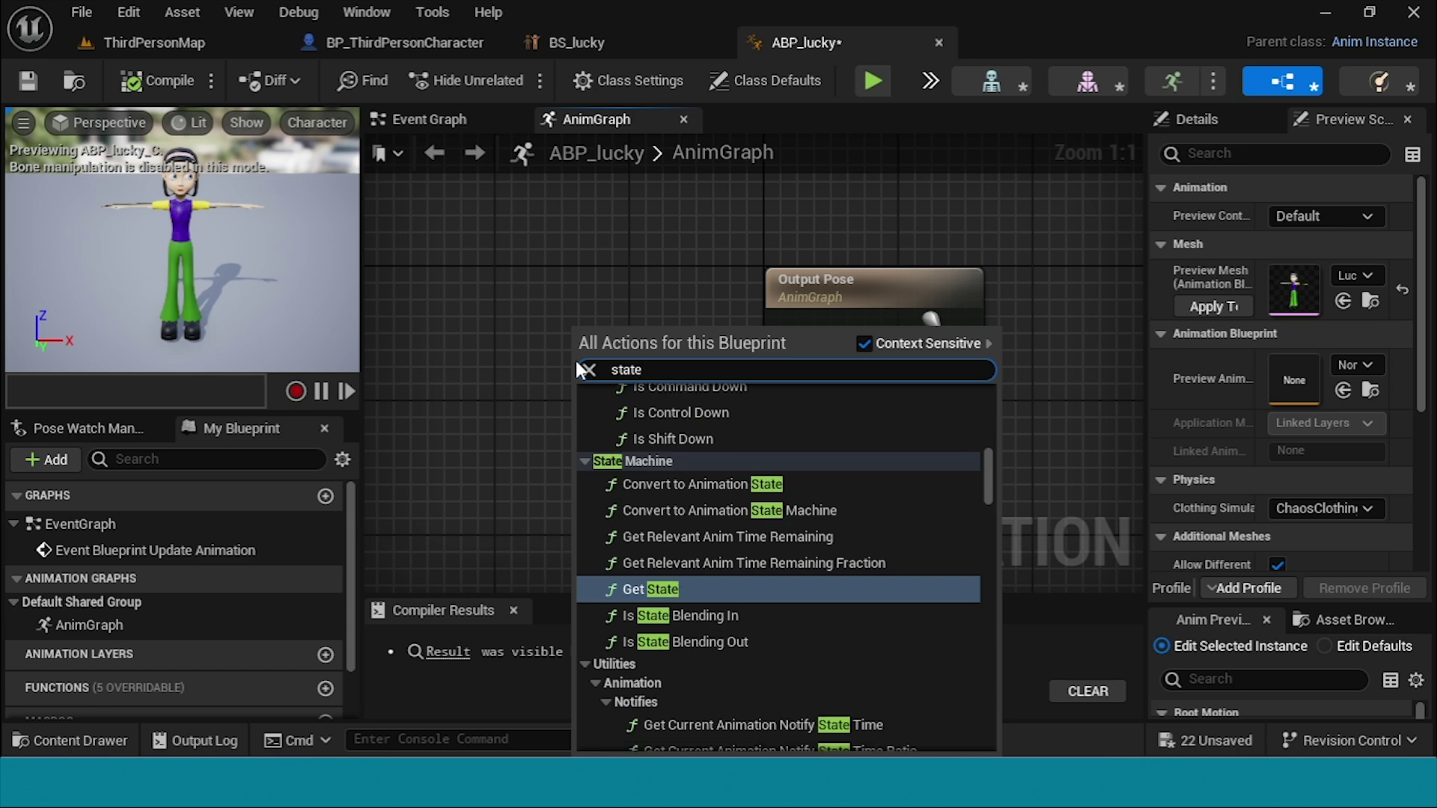
type(" ma")
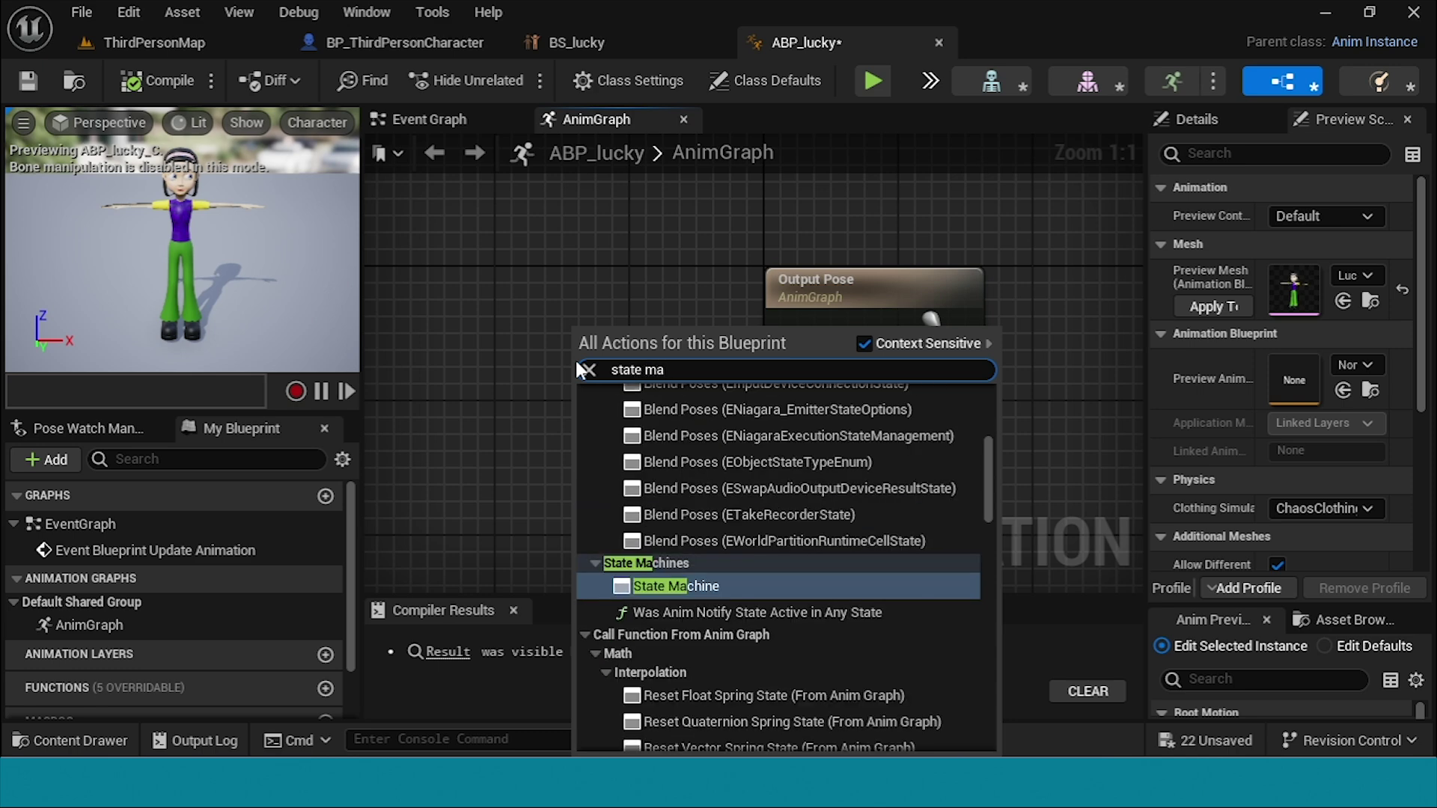
left_click(697, 586)
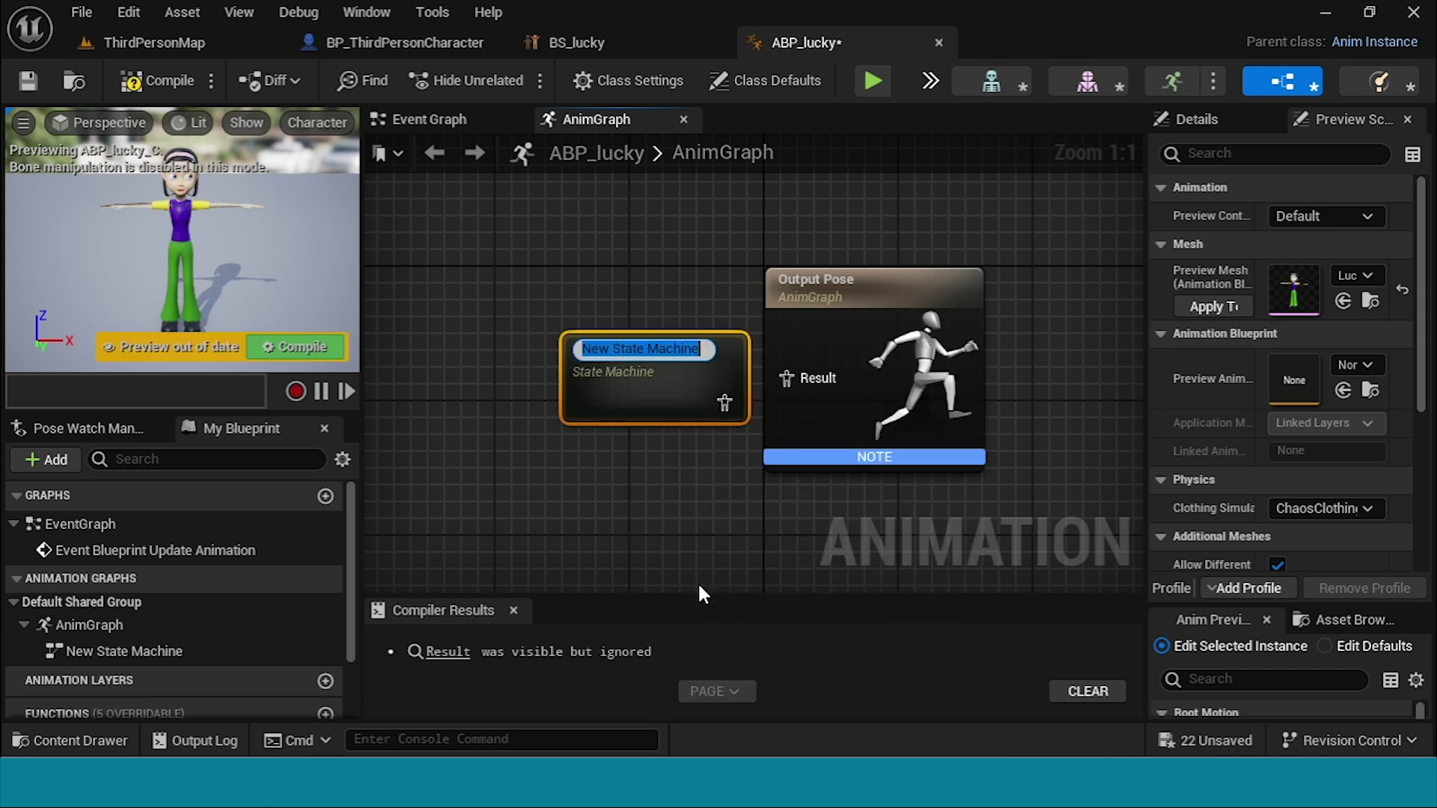
Step: Space the state machine and Output Pose nodes apart and connect the state machine's output to the Result pin
left_click_drag(762, 267, 494, 336)
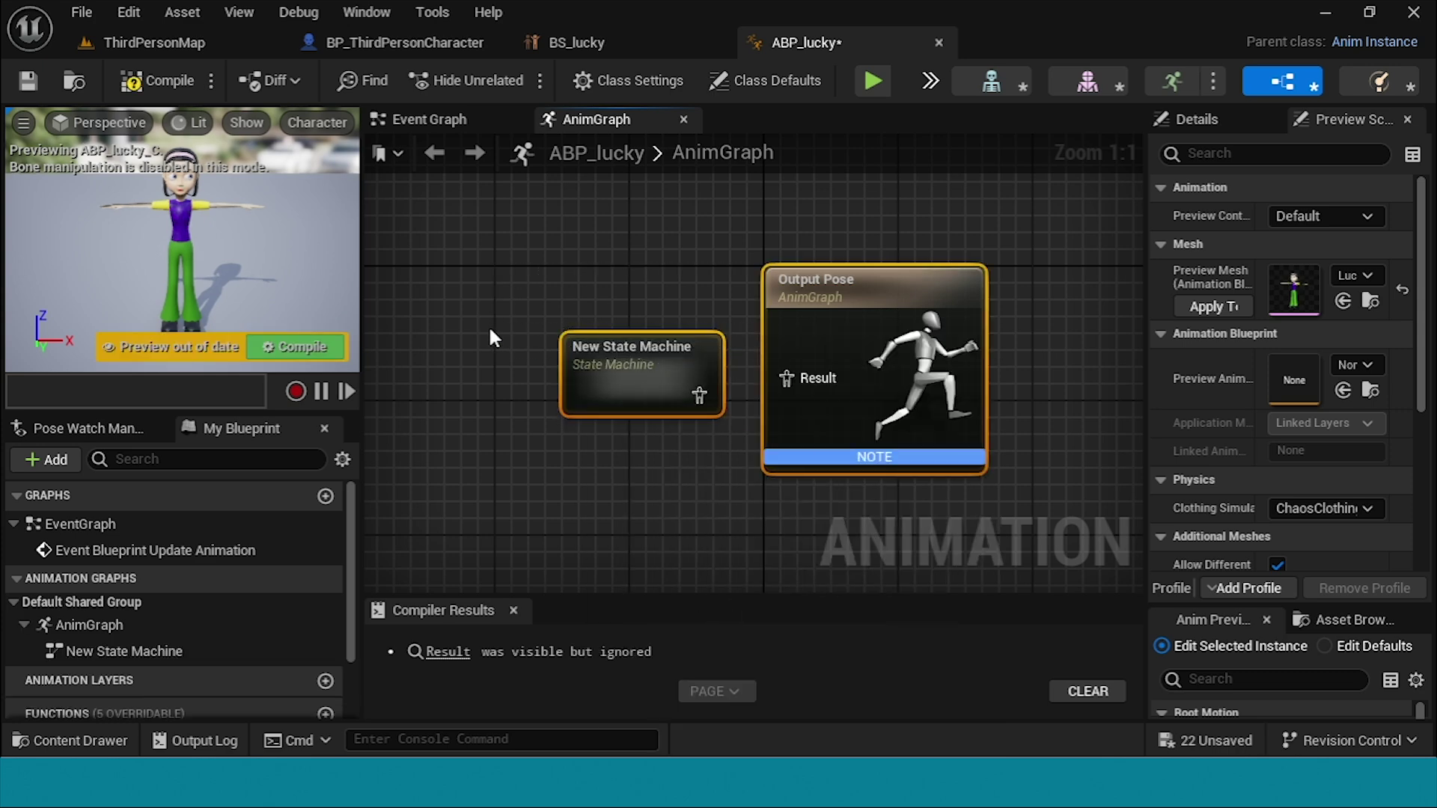
left_click(779, 350)
left_click_drag(863, 381, 930, 379)
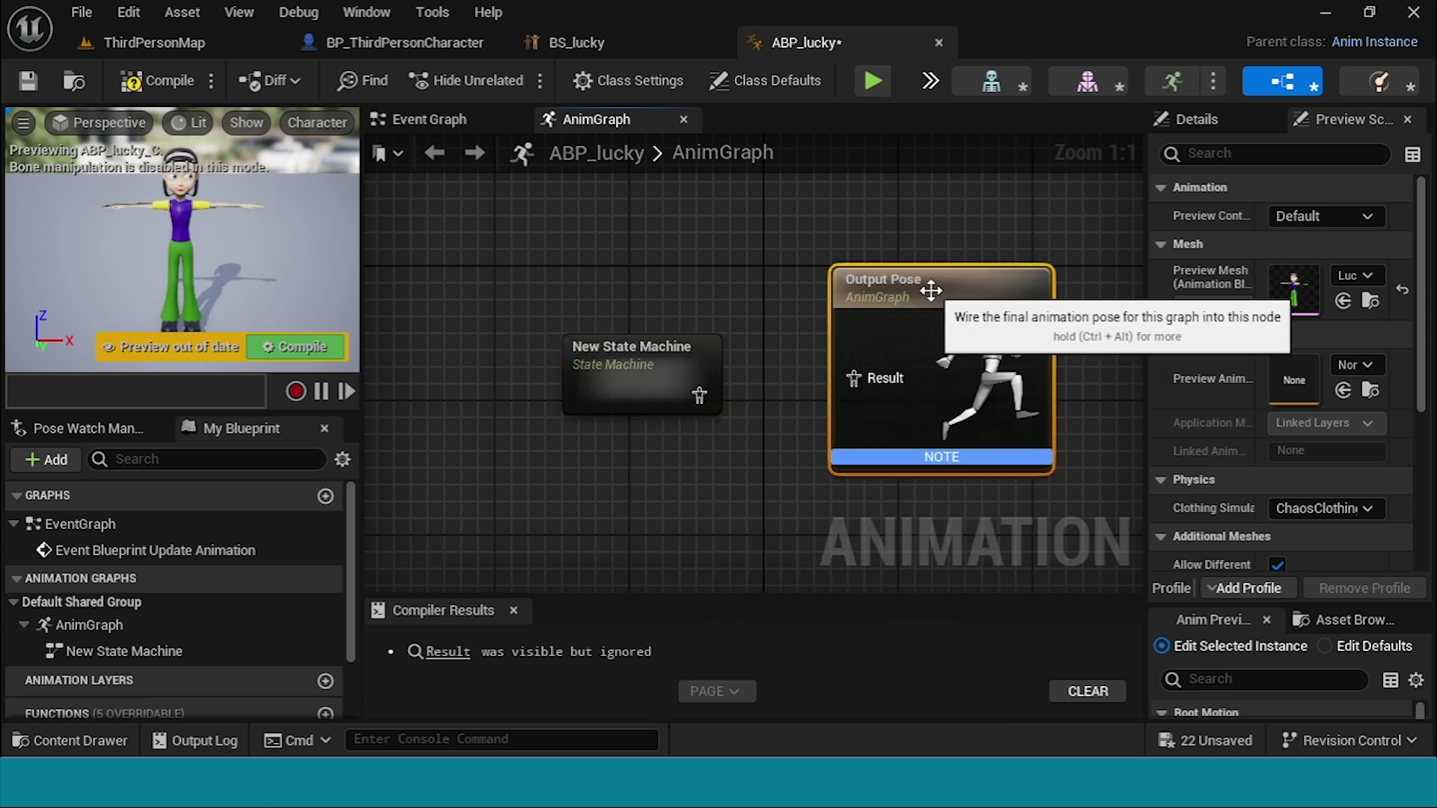
left_click_drag(645, 374, 853, 378)
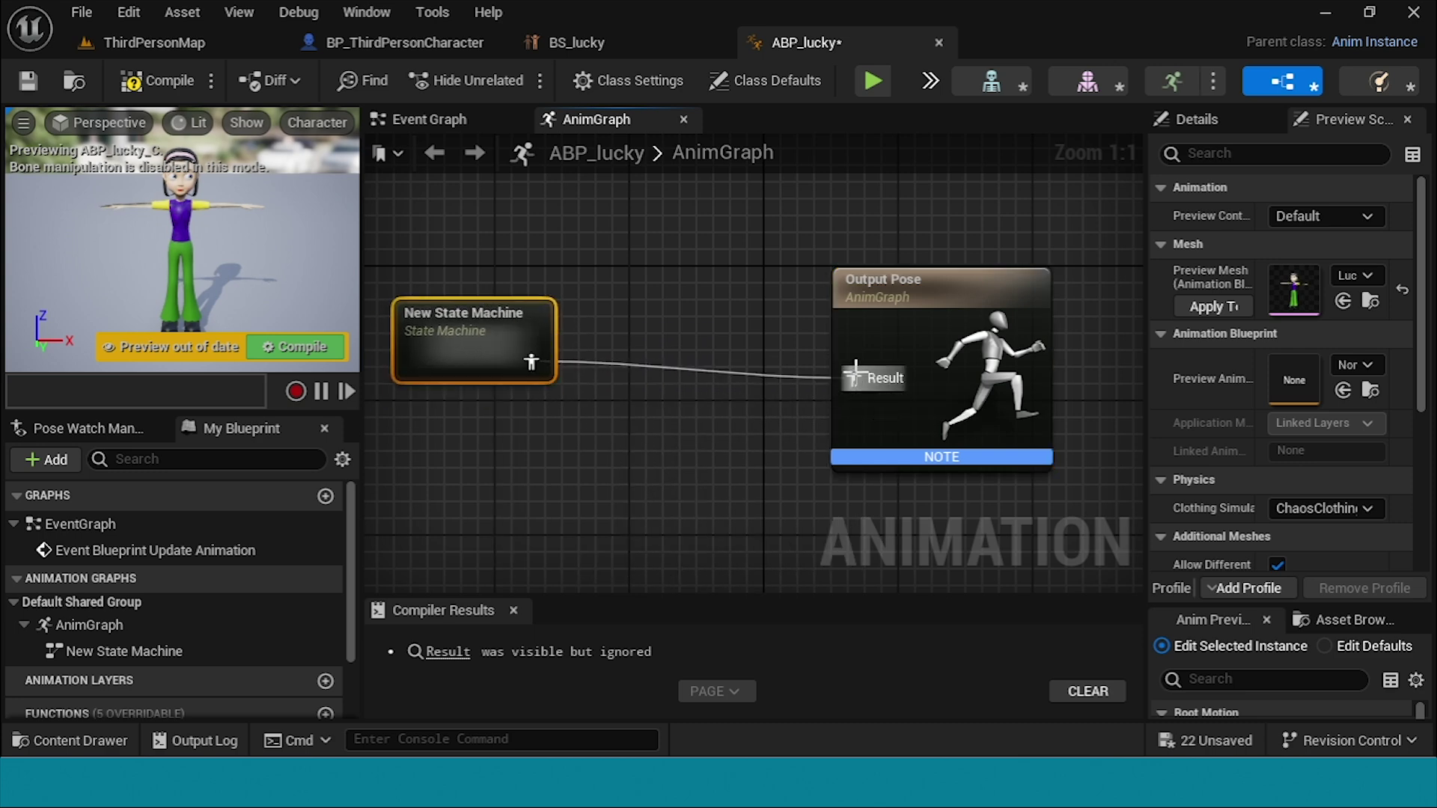
Step: In the Event Graph, add the macro-type Is Valid node off the execution output of Event Blueprint Update Animation
left_click(422, 122)
left_click_drag(867, 317, 973, 308)
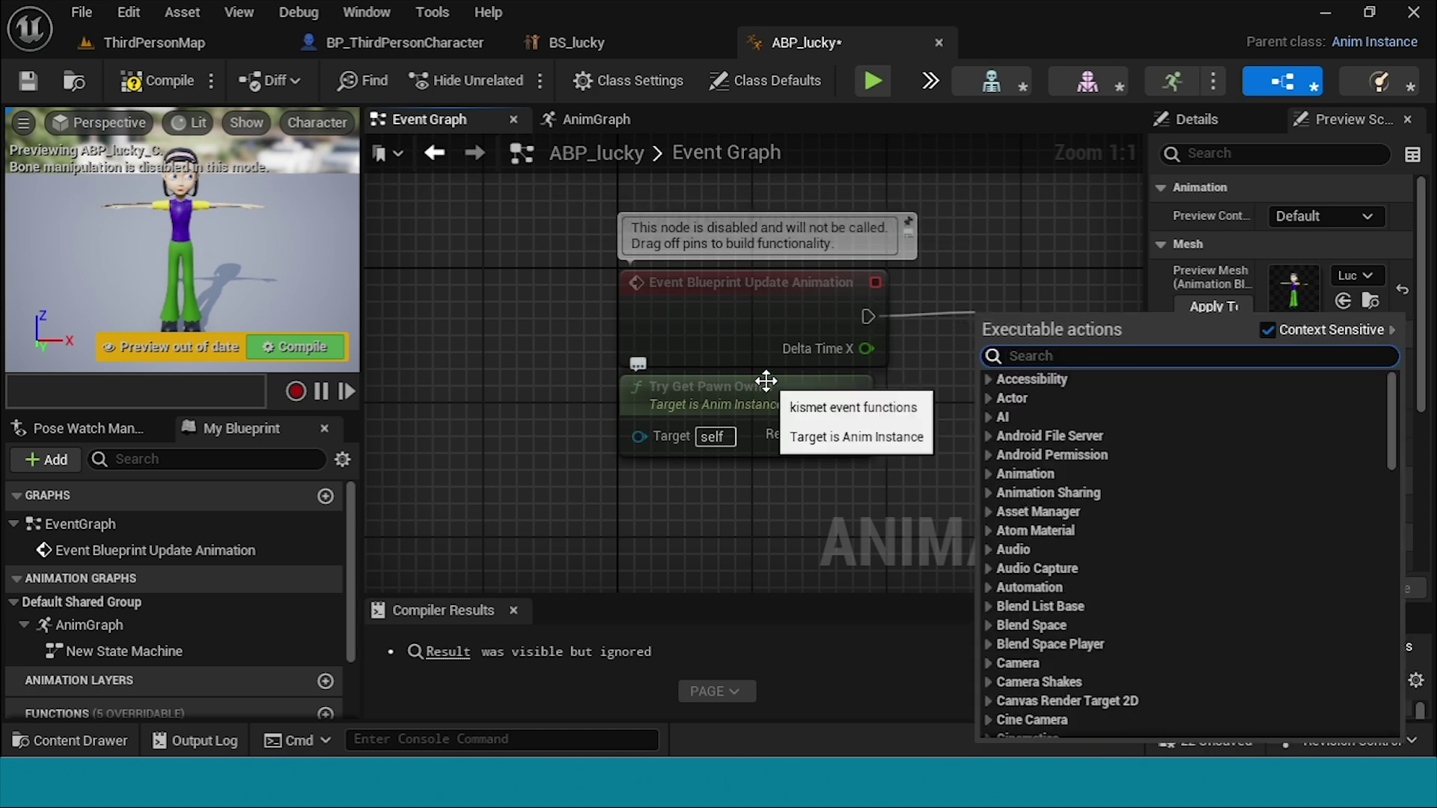
type("is")
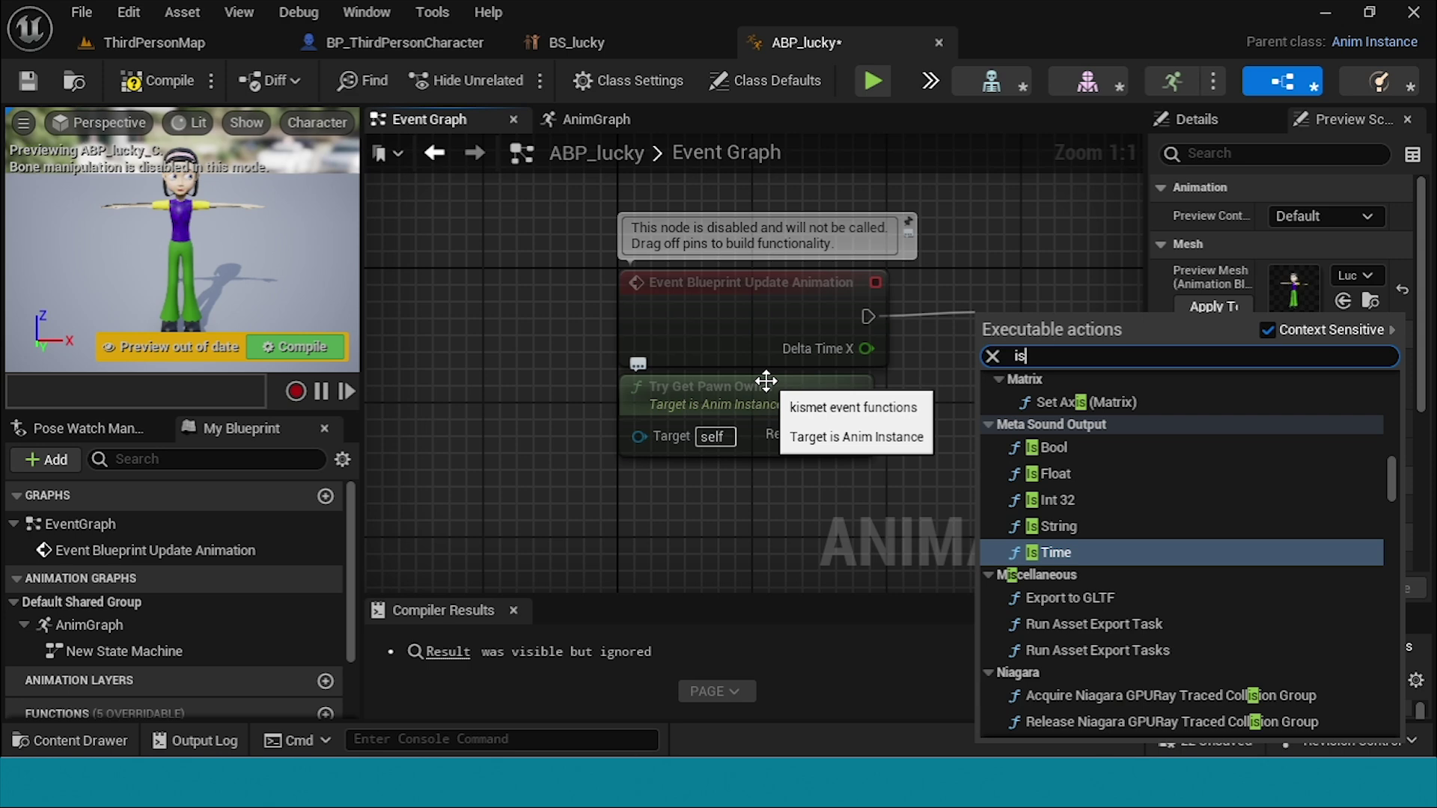
type(" v")
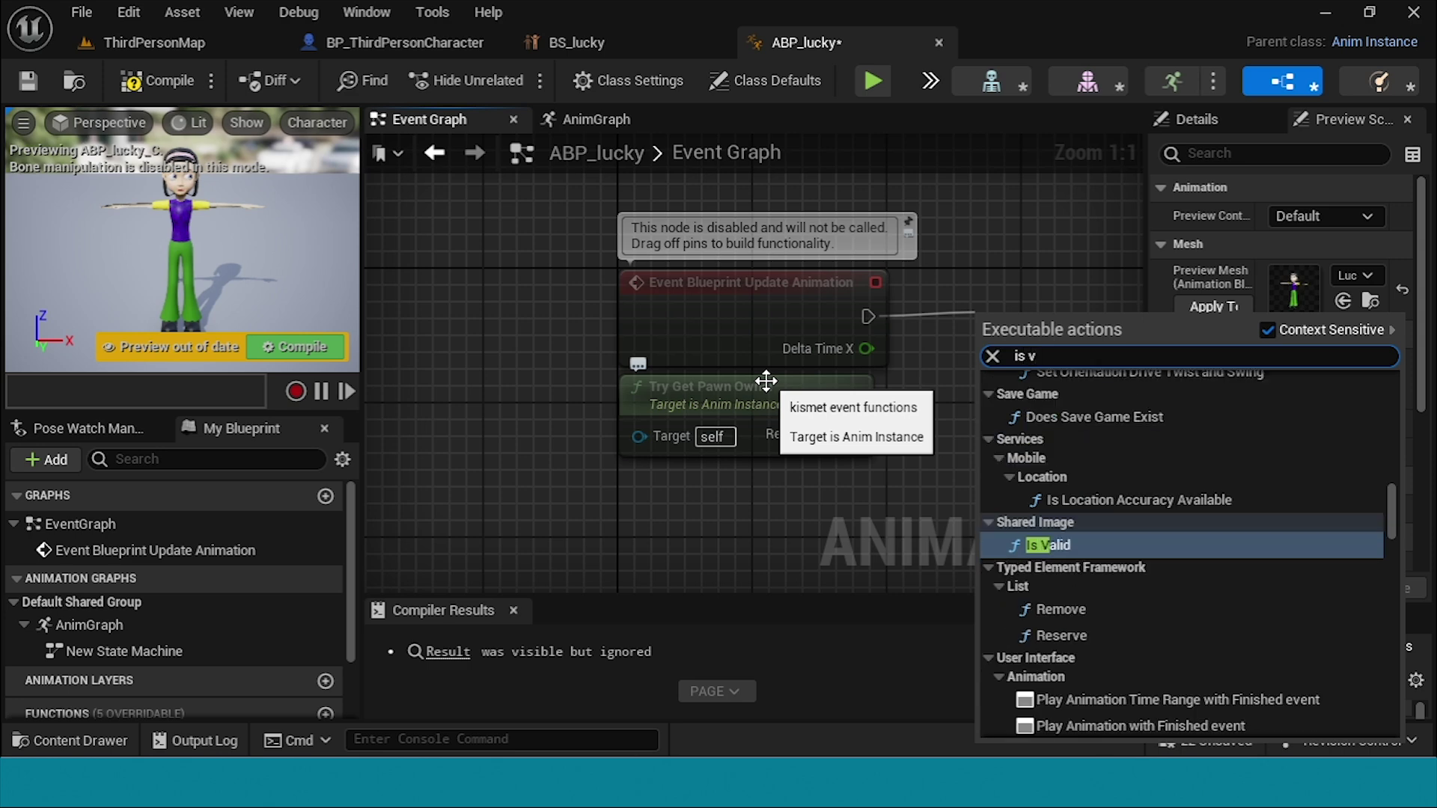
type("al")
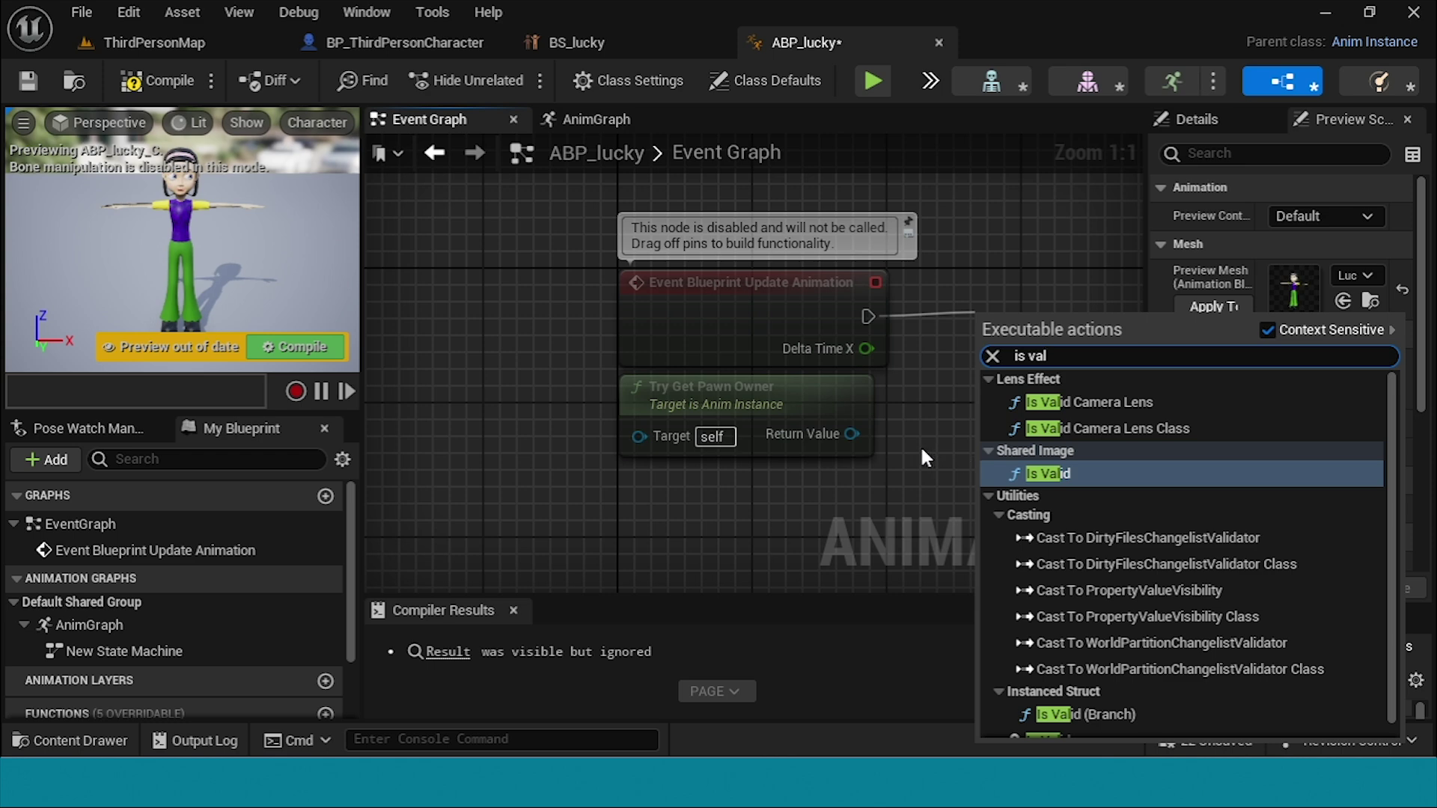
type("id")
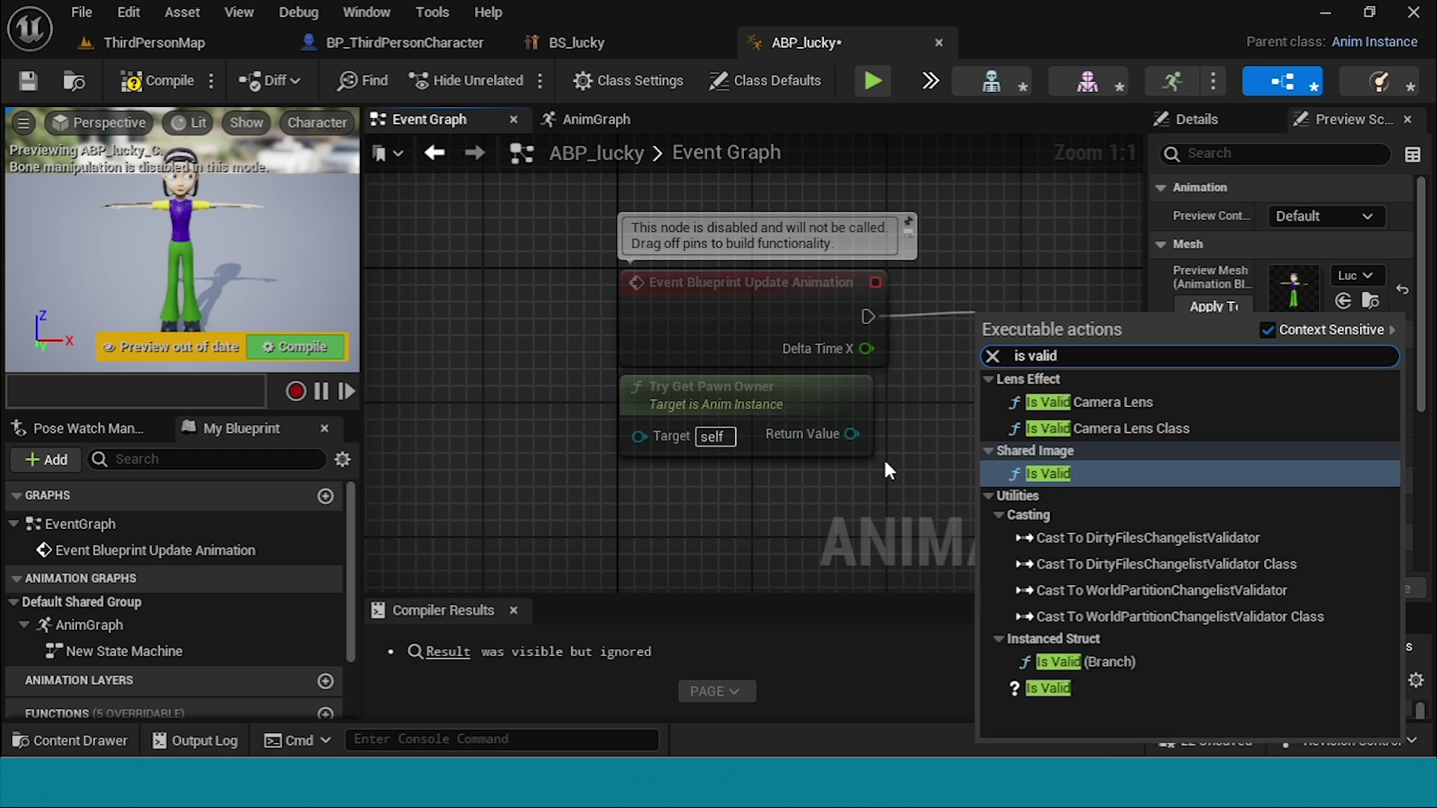
left_click(1033, 686)
Step: Connect Try Get Pawn Owner's Return Value to the Is Valid node's Input Object pin
scroll(1023, 498, "down", 1)
right_click_drag(866, 463, 610, 417)
right_click_drag(908, 292, 734, 375)
left_click_drag(823, 365, 888, 377)
scroll(522, 472, "down", 1)
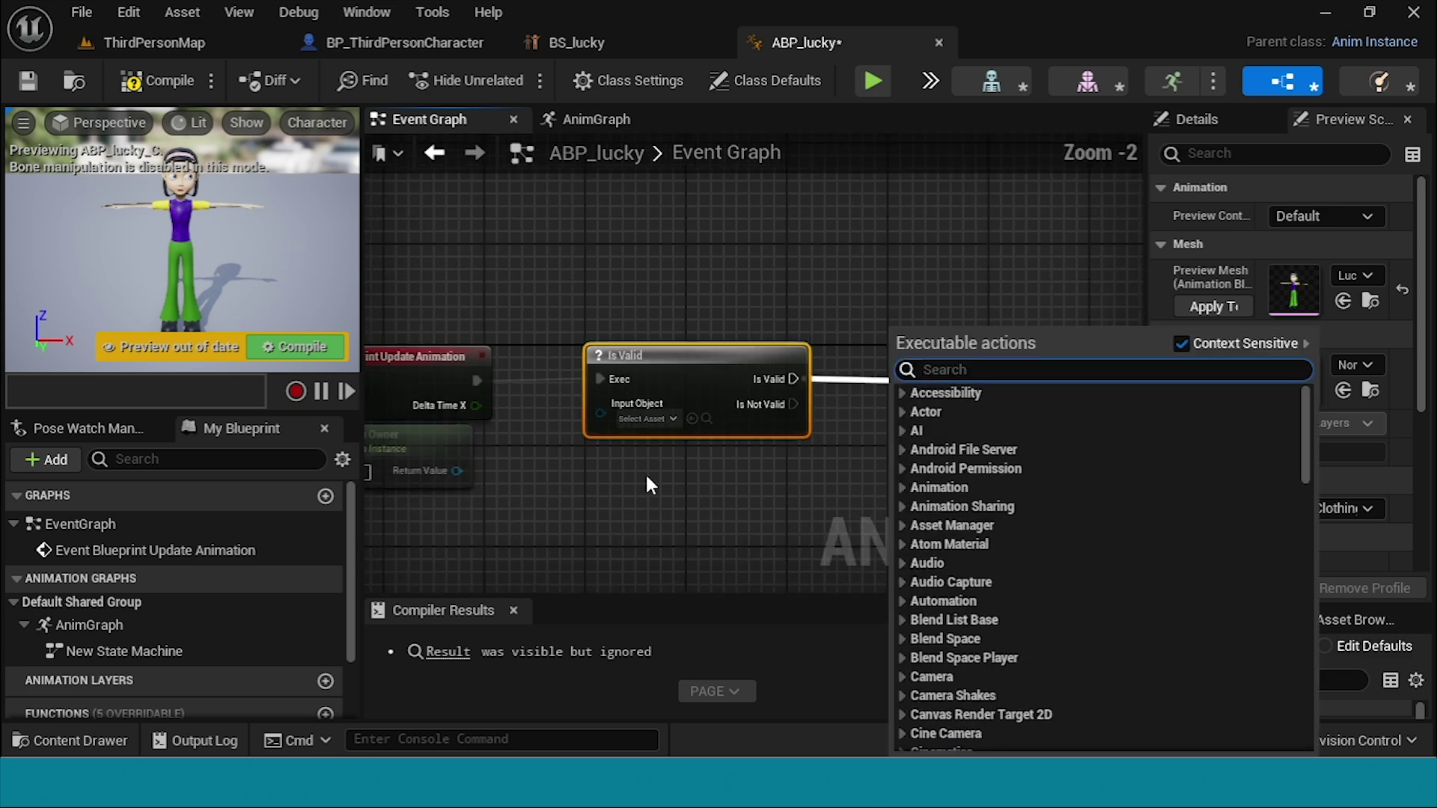
right_click_drag(645, 473, 795, 384)
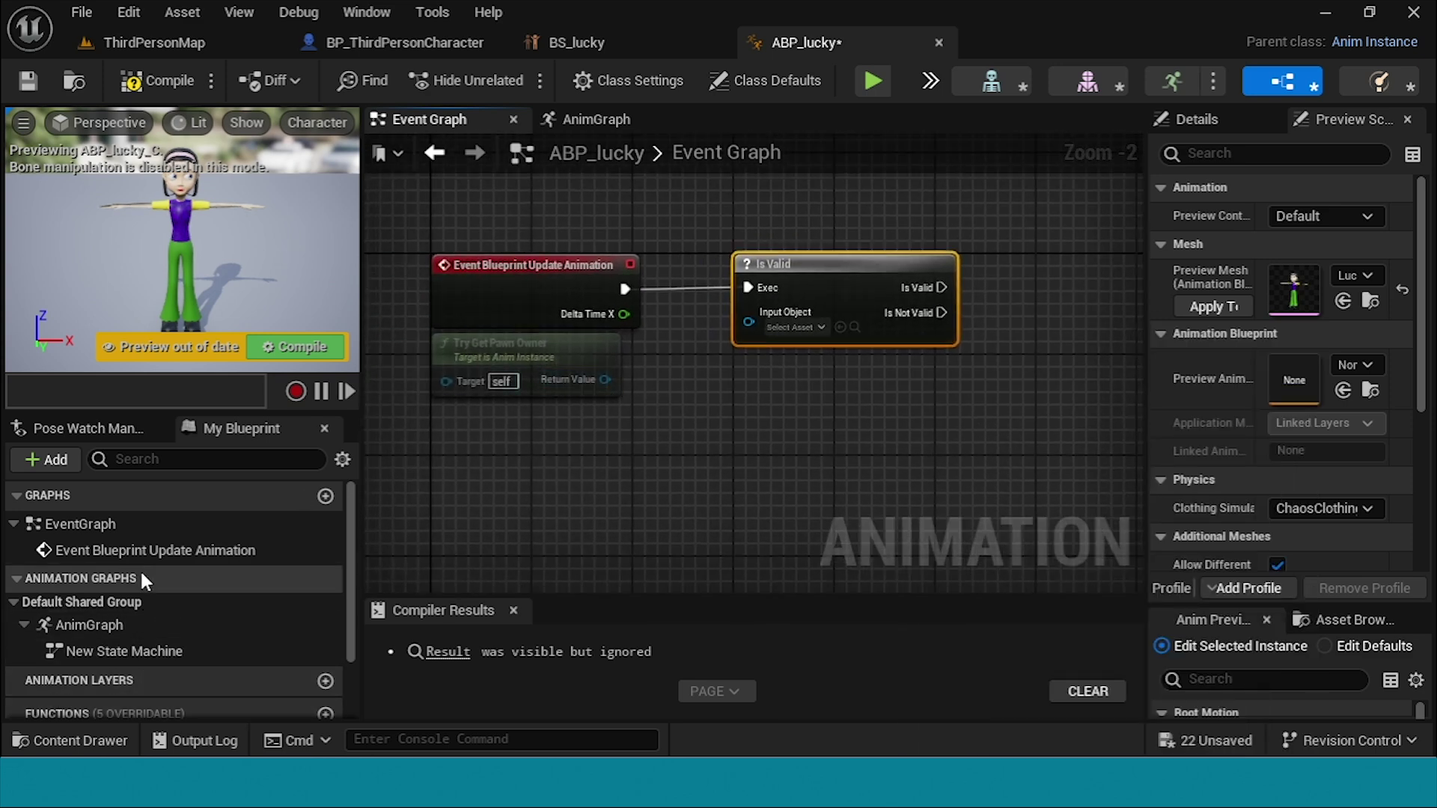
left_click_drag(601, 380, 750, 323)
Step: Create a variable named Speed in ABP_lucky and set its type to Float
scroll(57, 584, "down", 2)
scroll(58, 580, "down", 1)
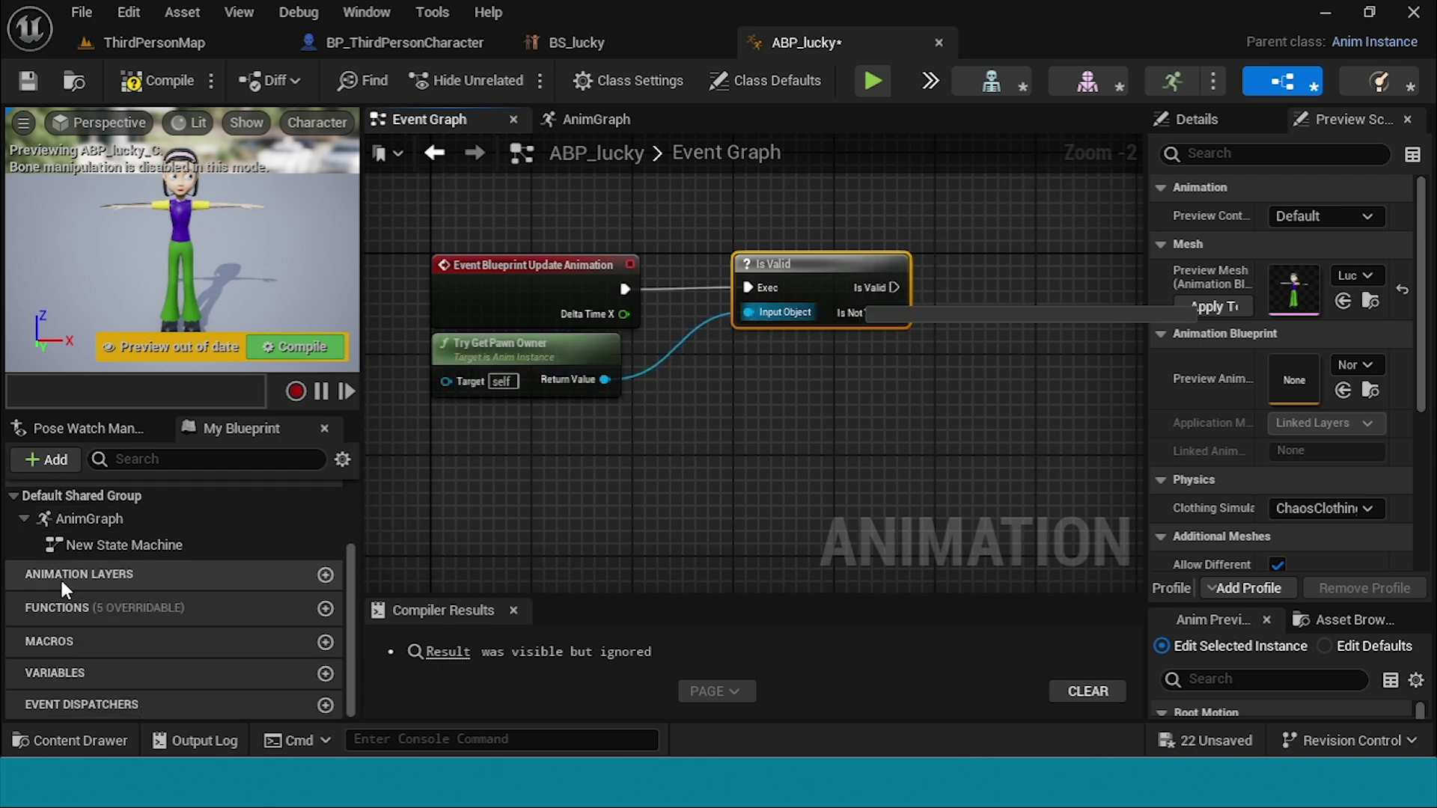
left_click(325, 673)
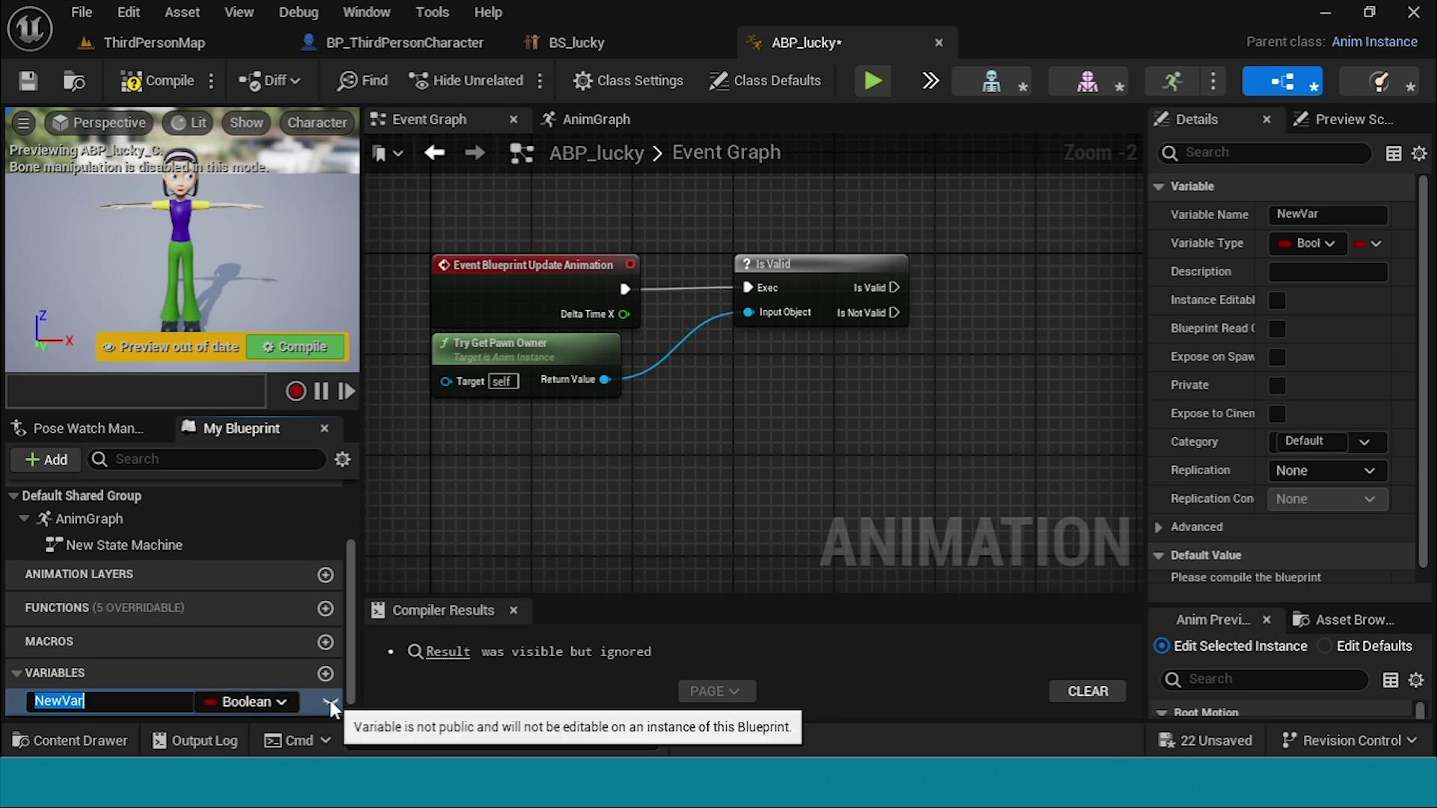
type("Speed")
key("Return")
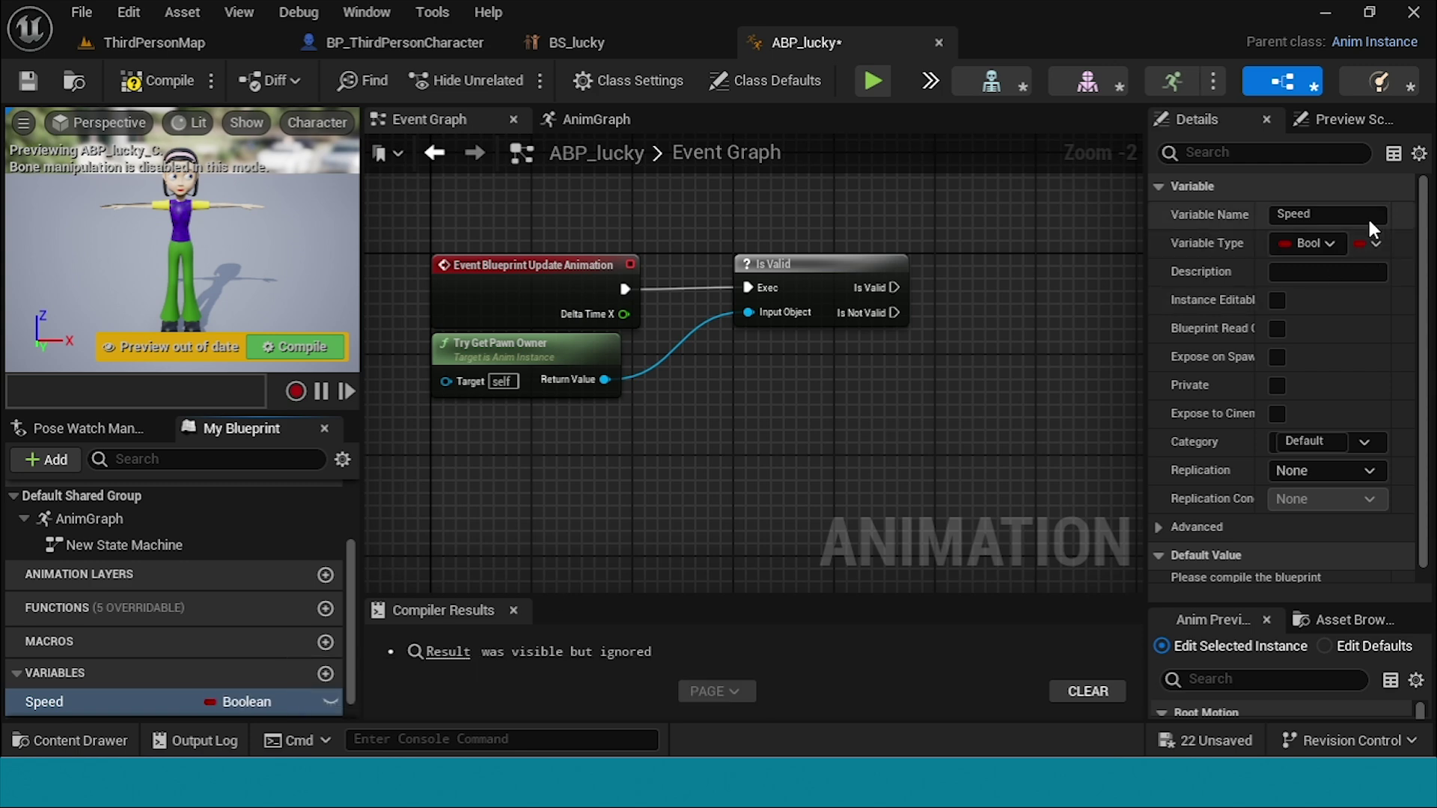
left_click(1320, 243)
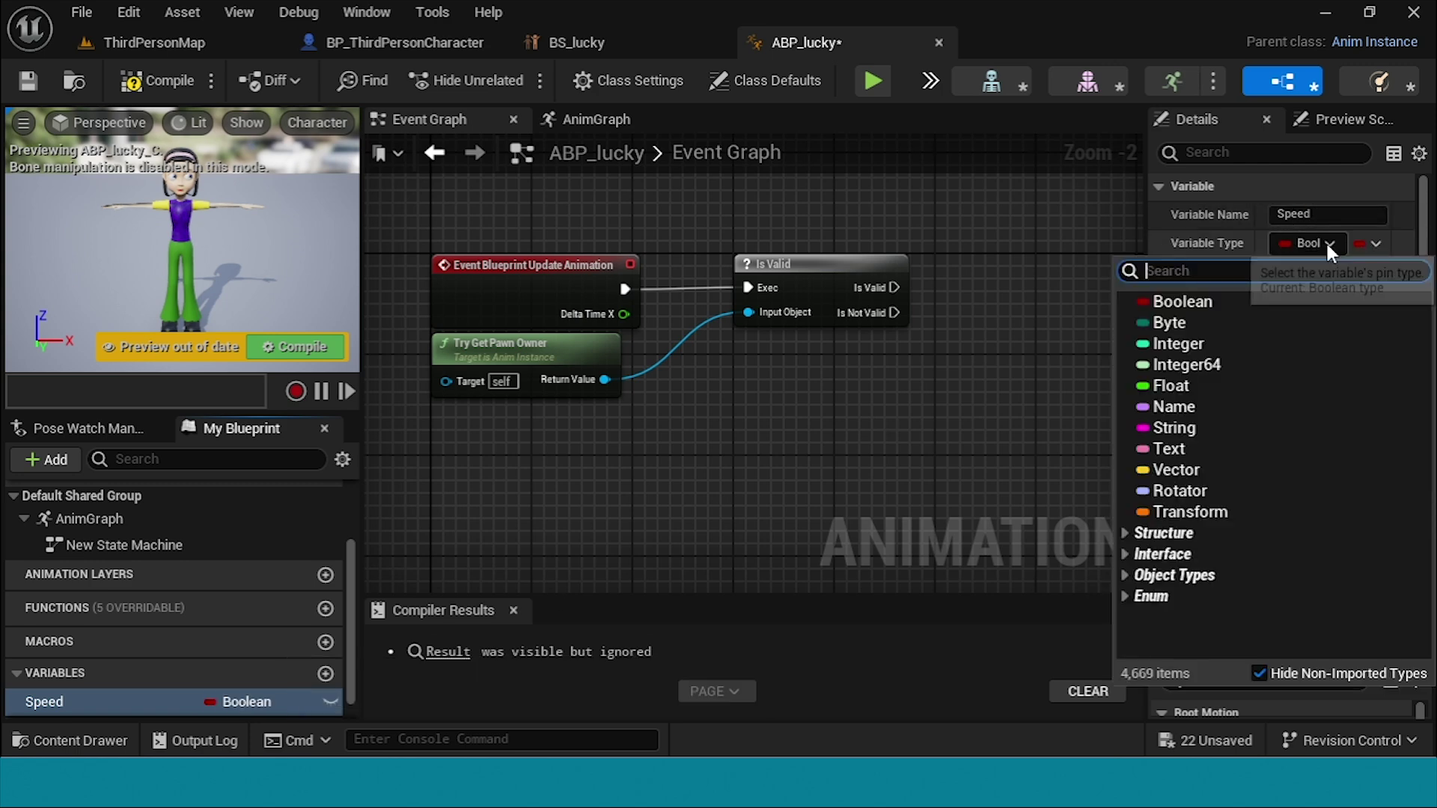
left_click(1213, 385)
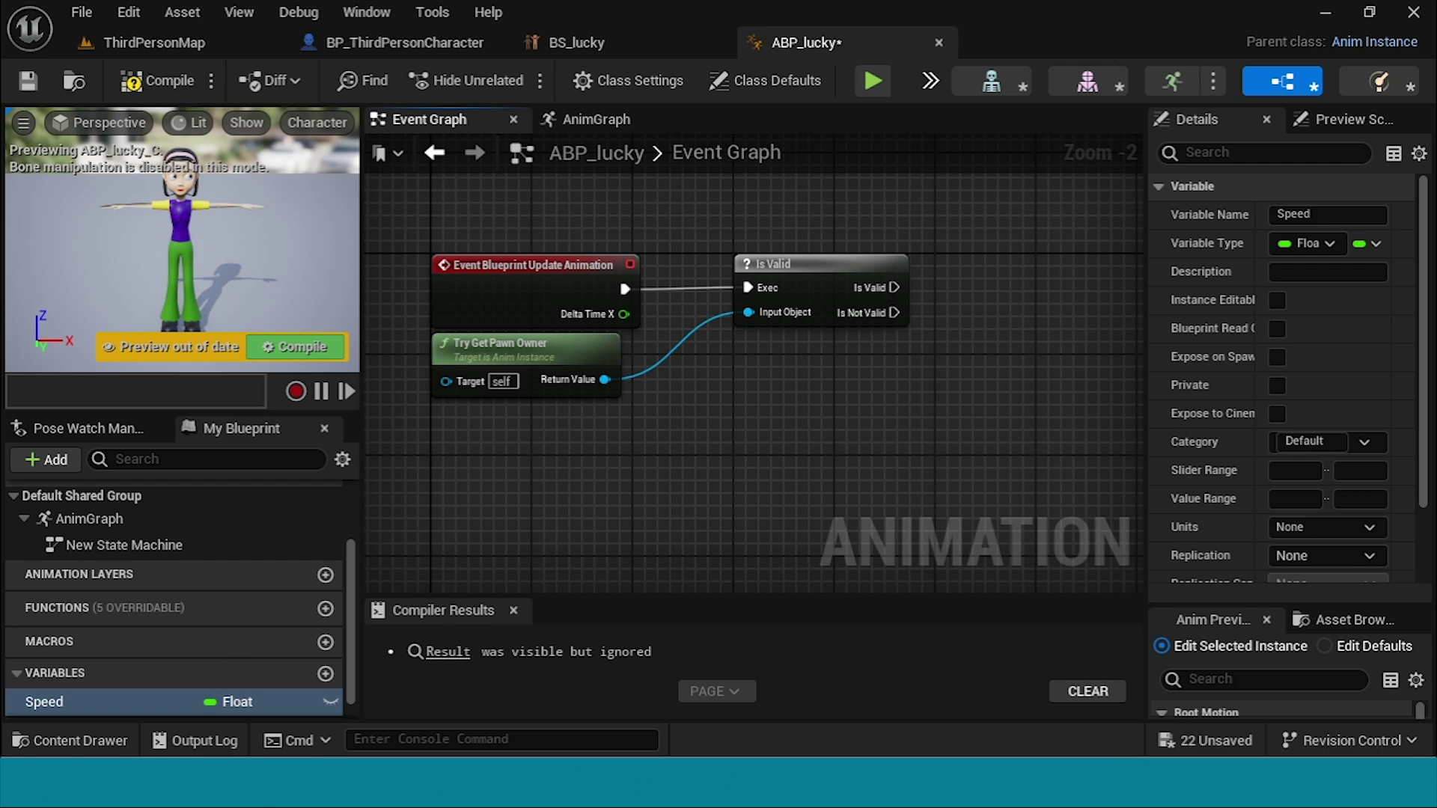
Step: Add a Set Speed node to the Event Graph and connect the Is Valid execution output to it
left_click_drag(67, 689, 1003, 284)
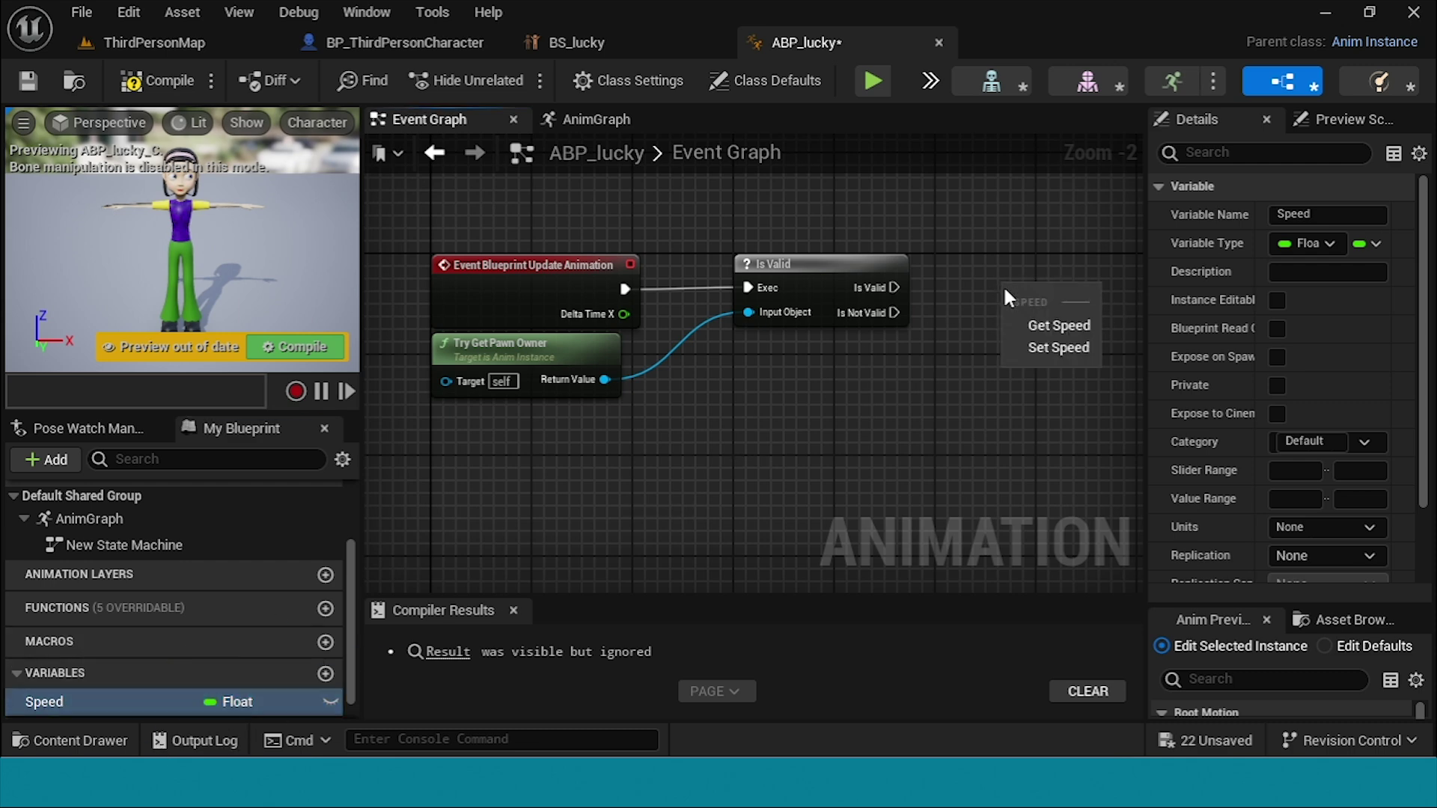
left_click(1040, 346)
left_click_drag(901, 291, 1014, 298)
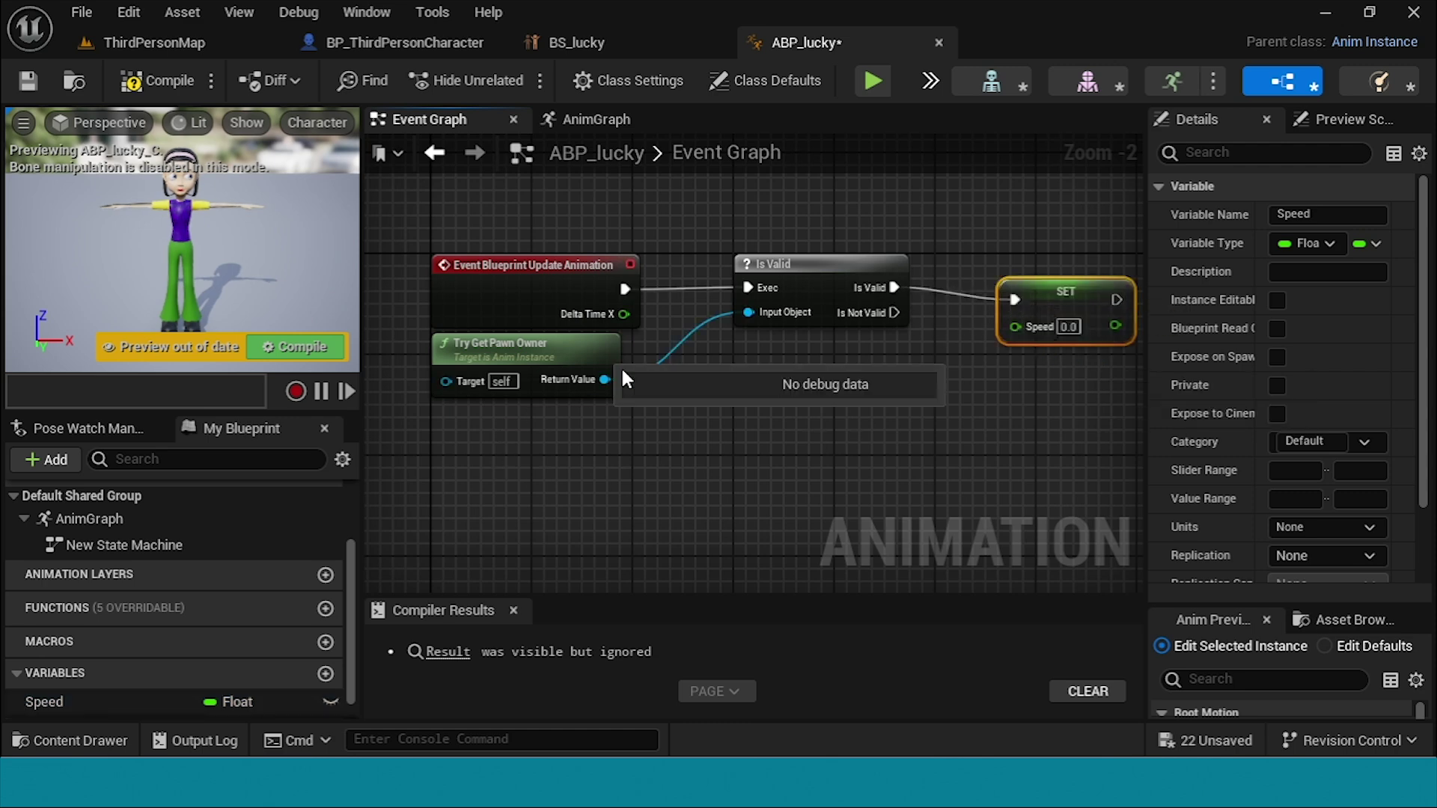
Step: Add a Get Velocity node driven by Try Get Pawn Owner's Return Value
left_click_drag(612, 376, 659, 449)
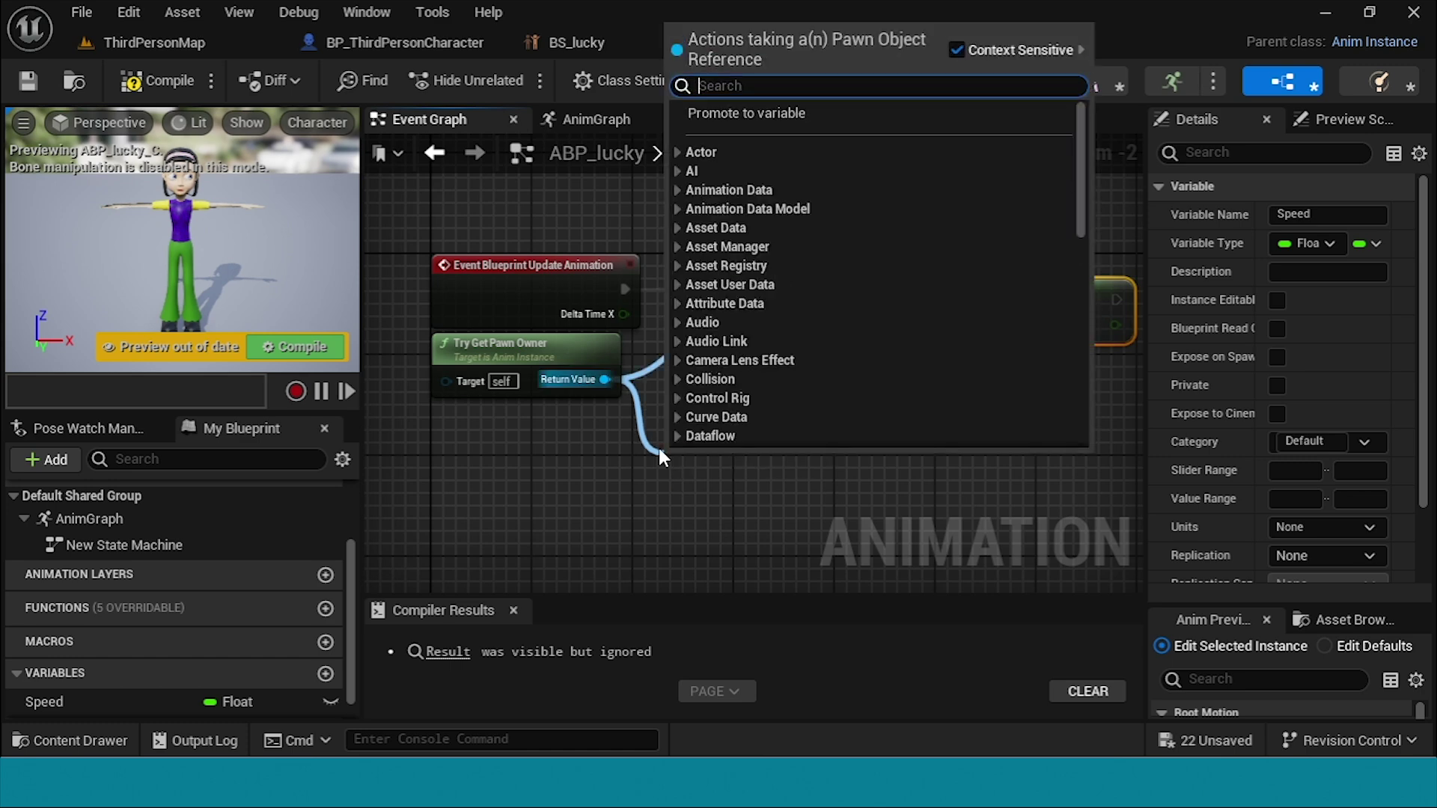
type("get")
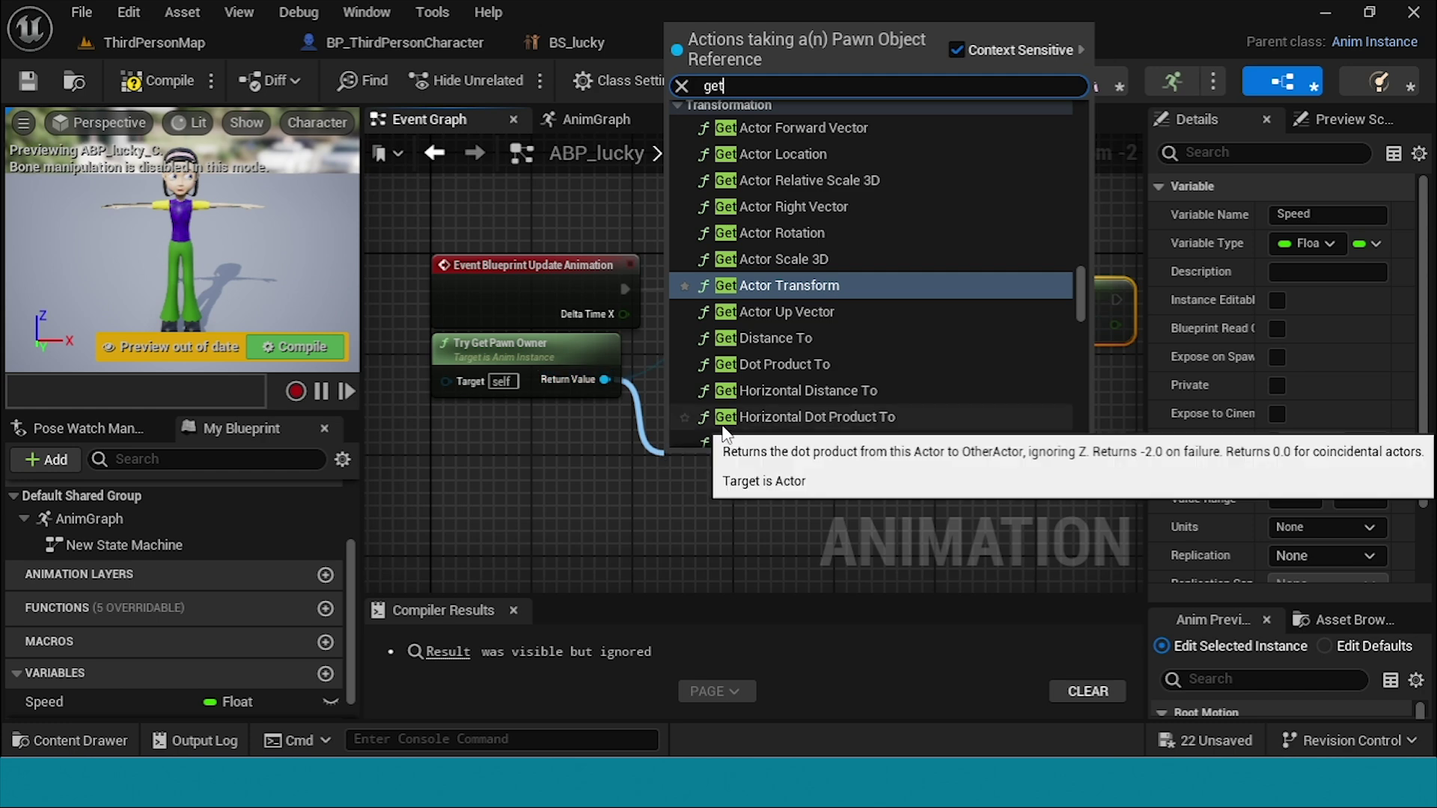
type(" v")
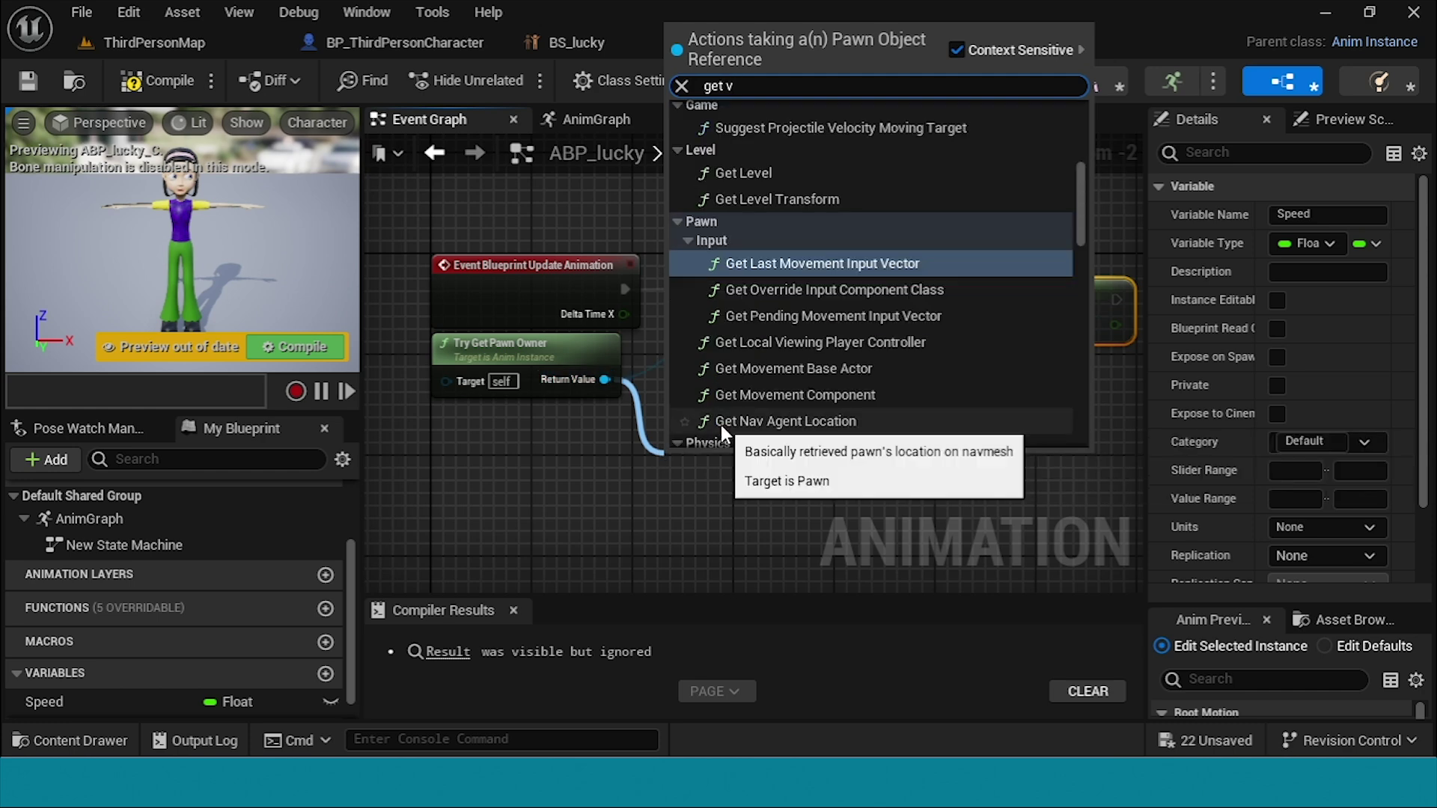
type("a")
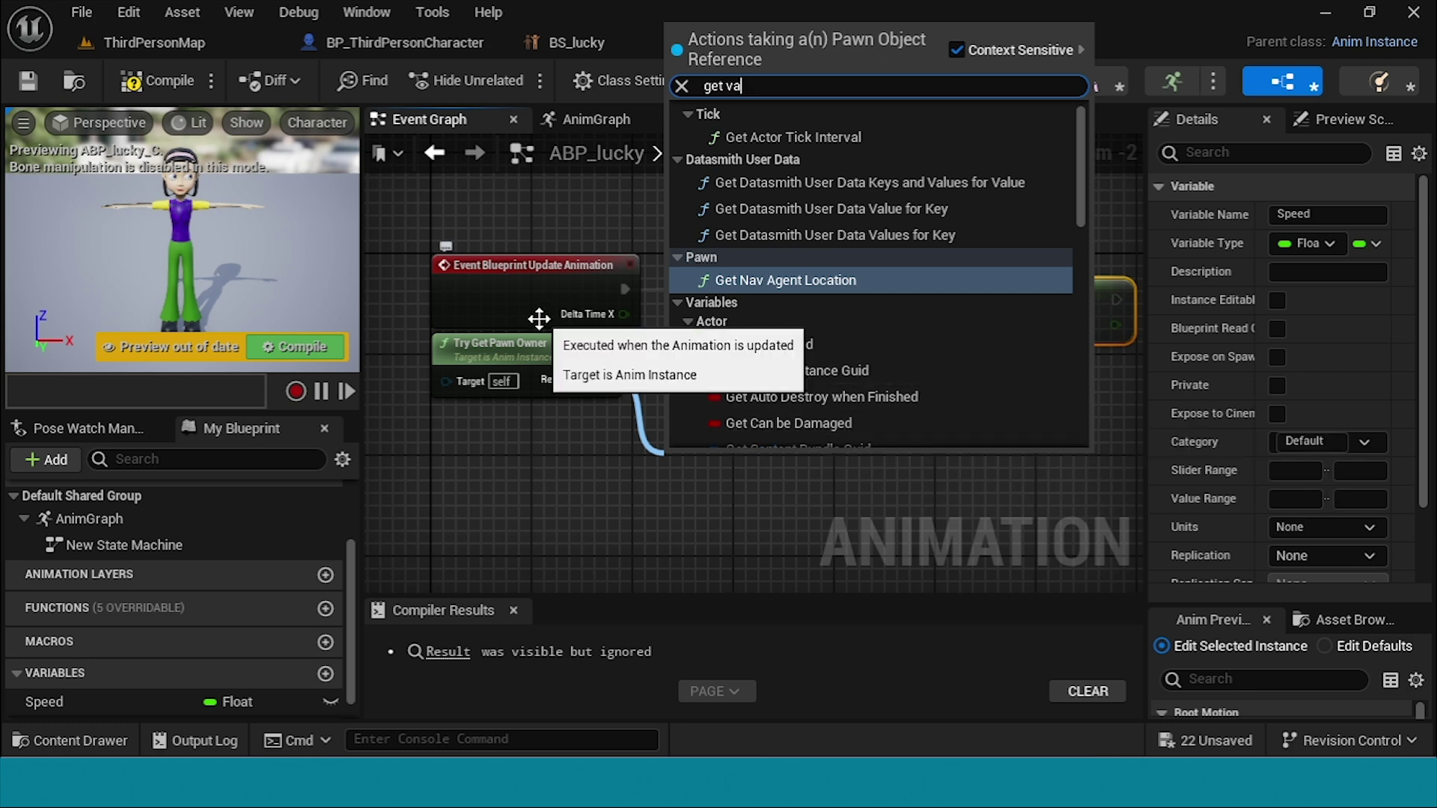
type("l")
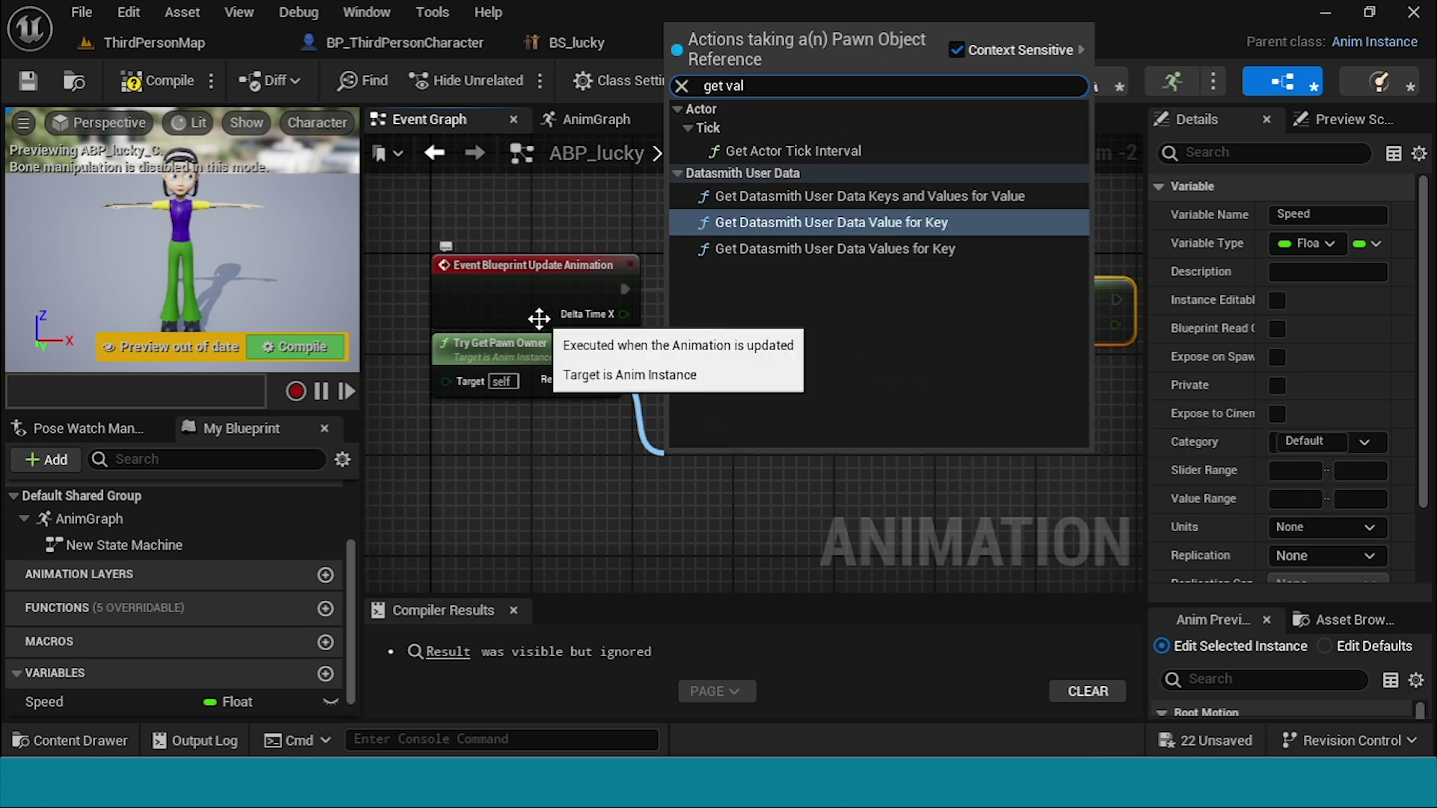
key("BackSpace")
key("BackSpace")
key("BackSpace")
key("BackSpace")
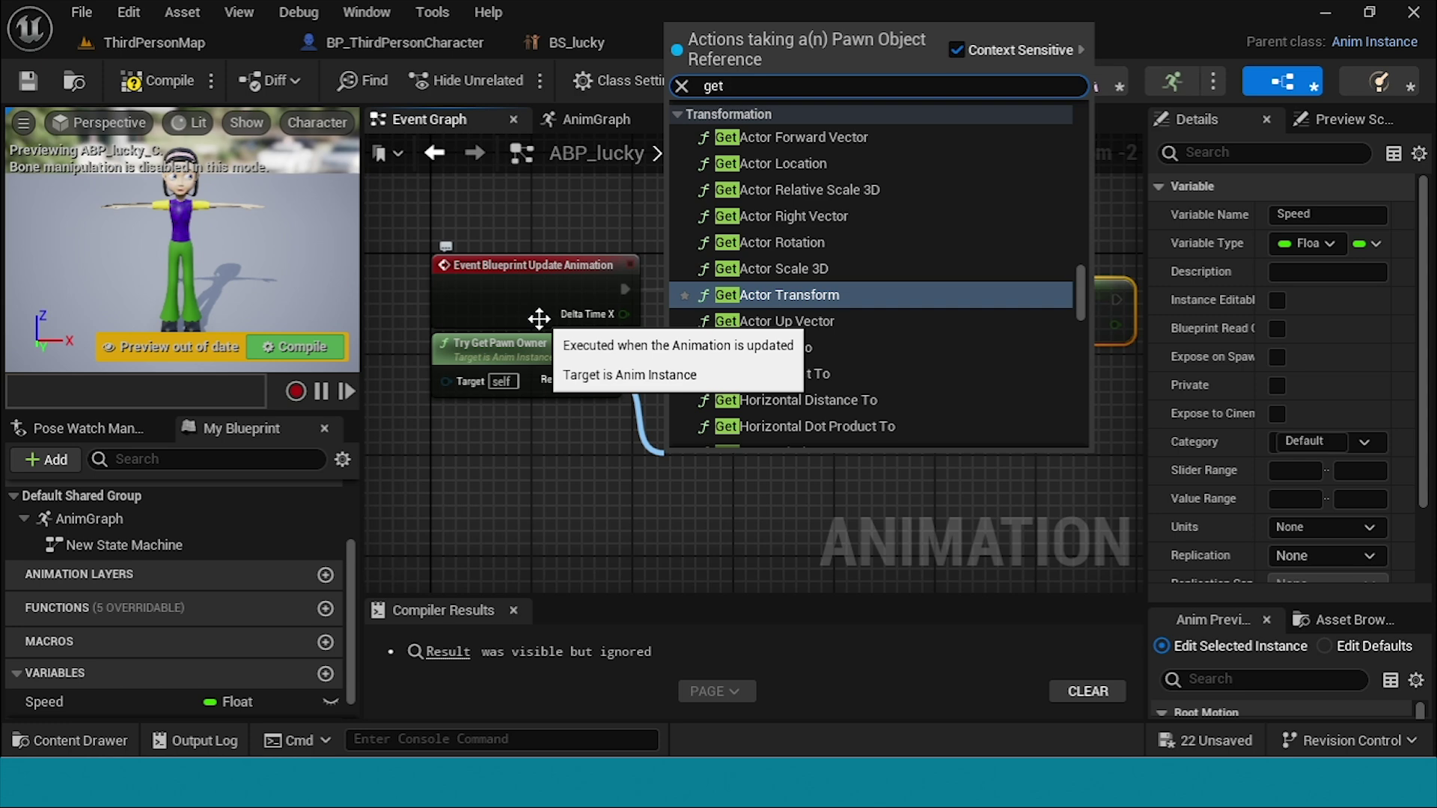
type("ve")
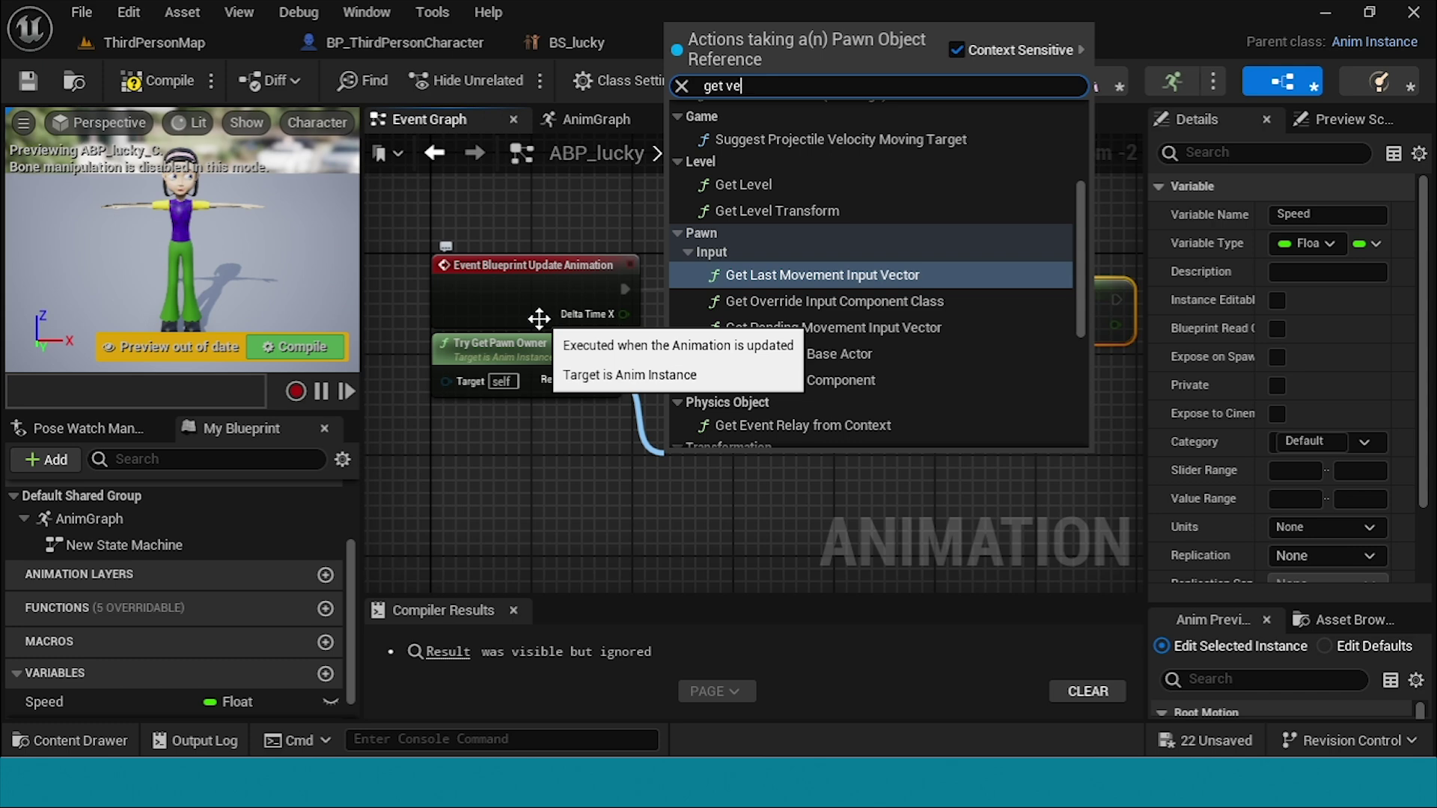
type("l")
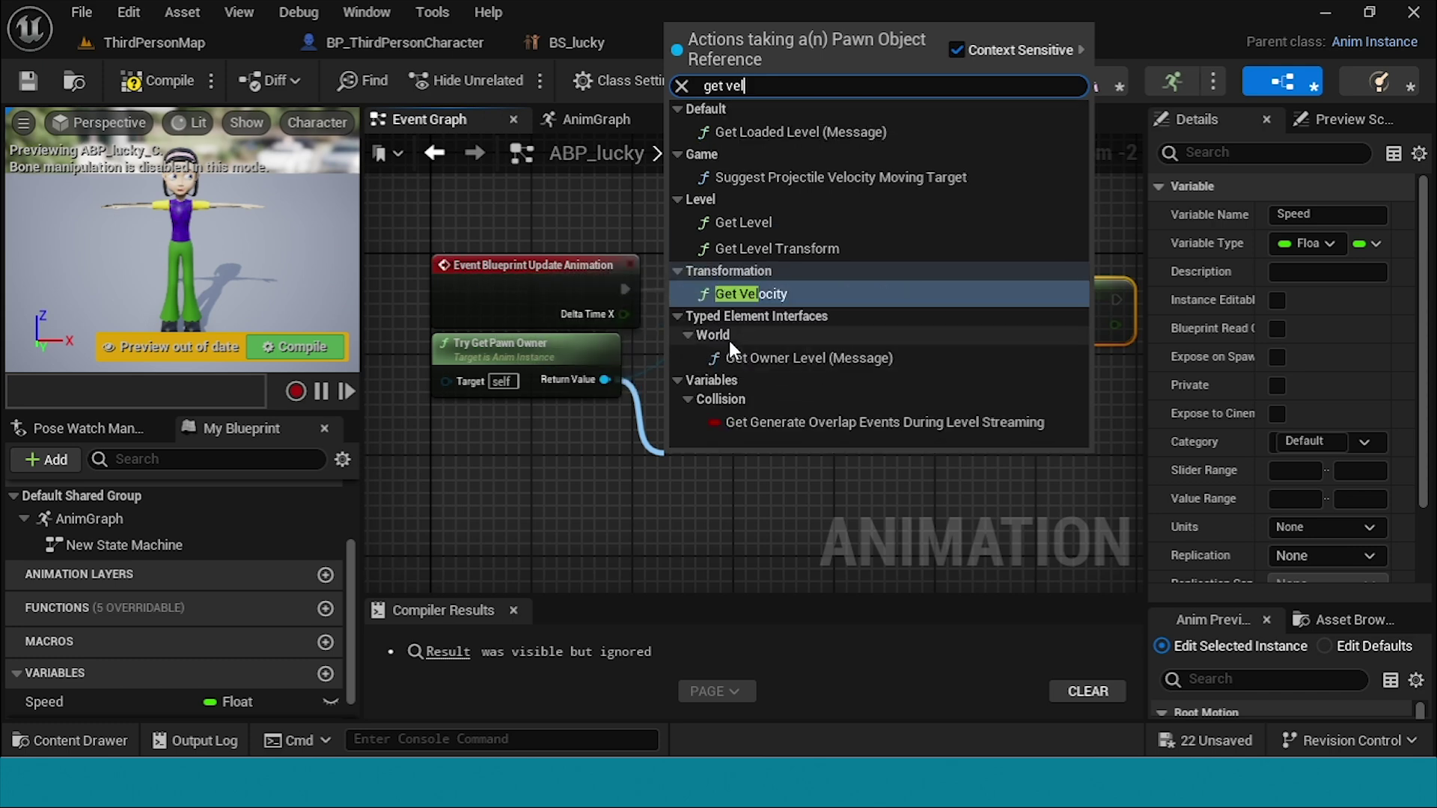
left_click(831, 294)
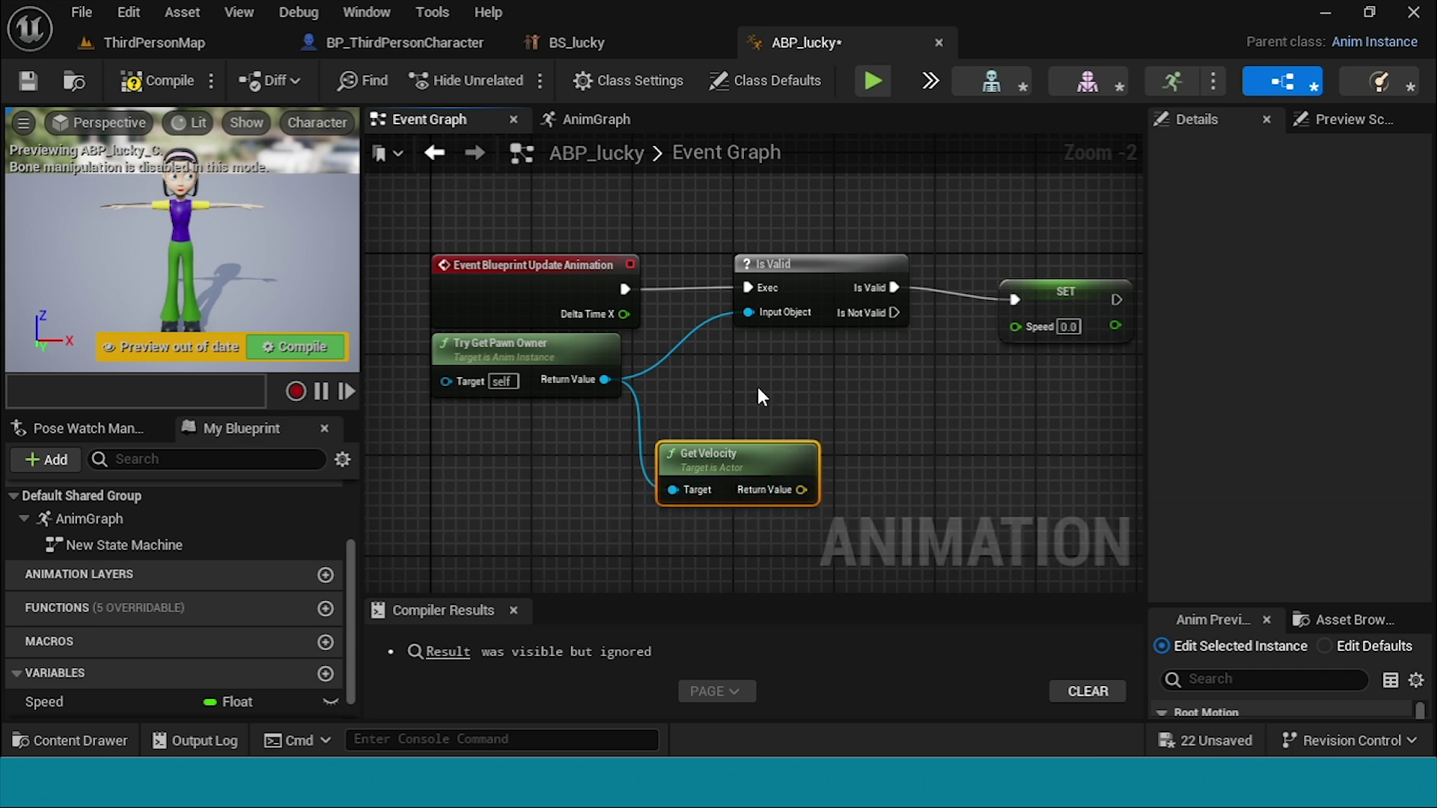
Step: Add a Vector Length node off Get Velocity's Return Value and connect its result to the SET node's Speed pin
left_click_drag(801, 489, 895, 490)
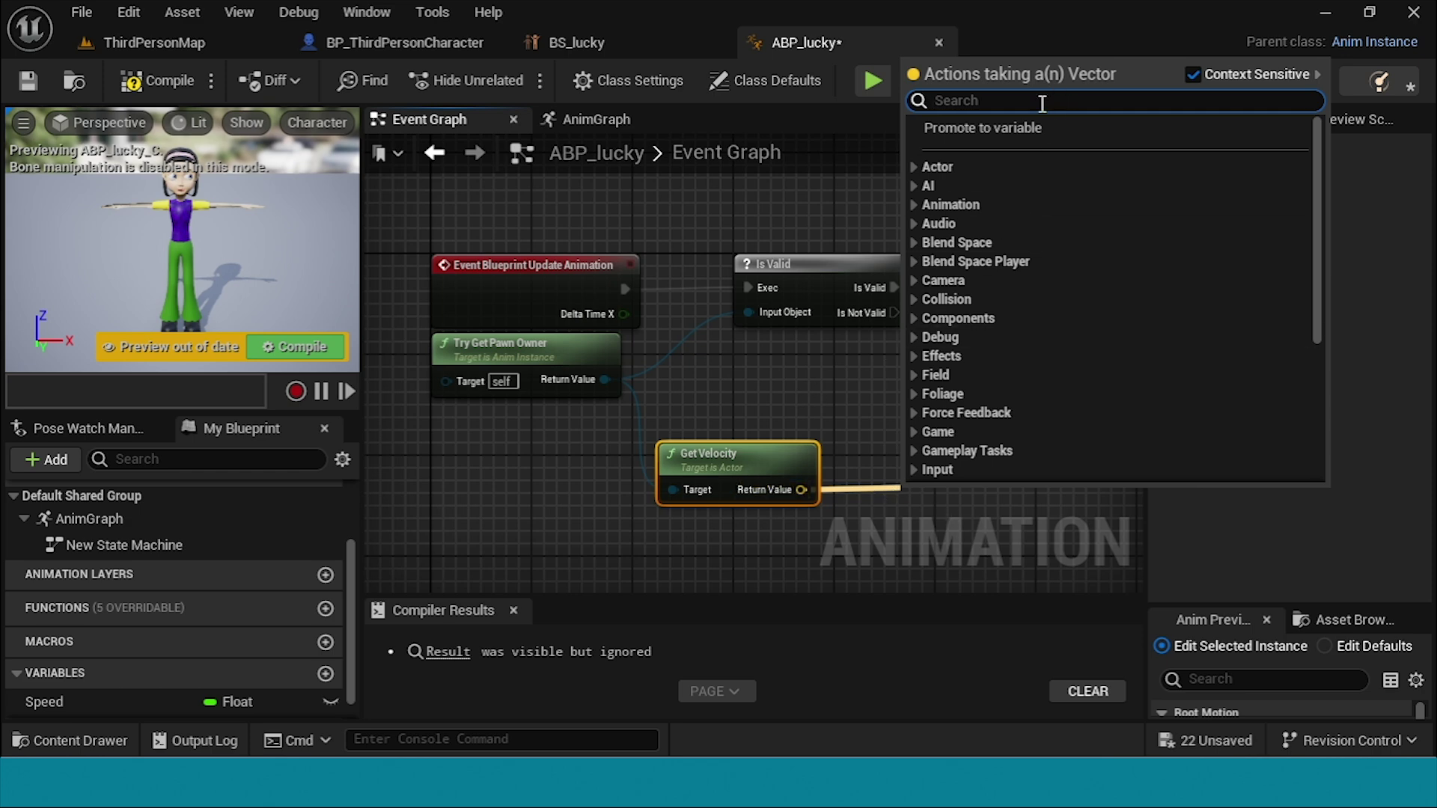
type("v")
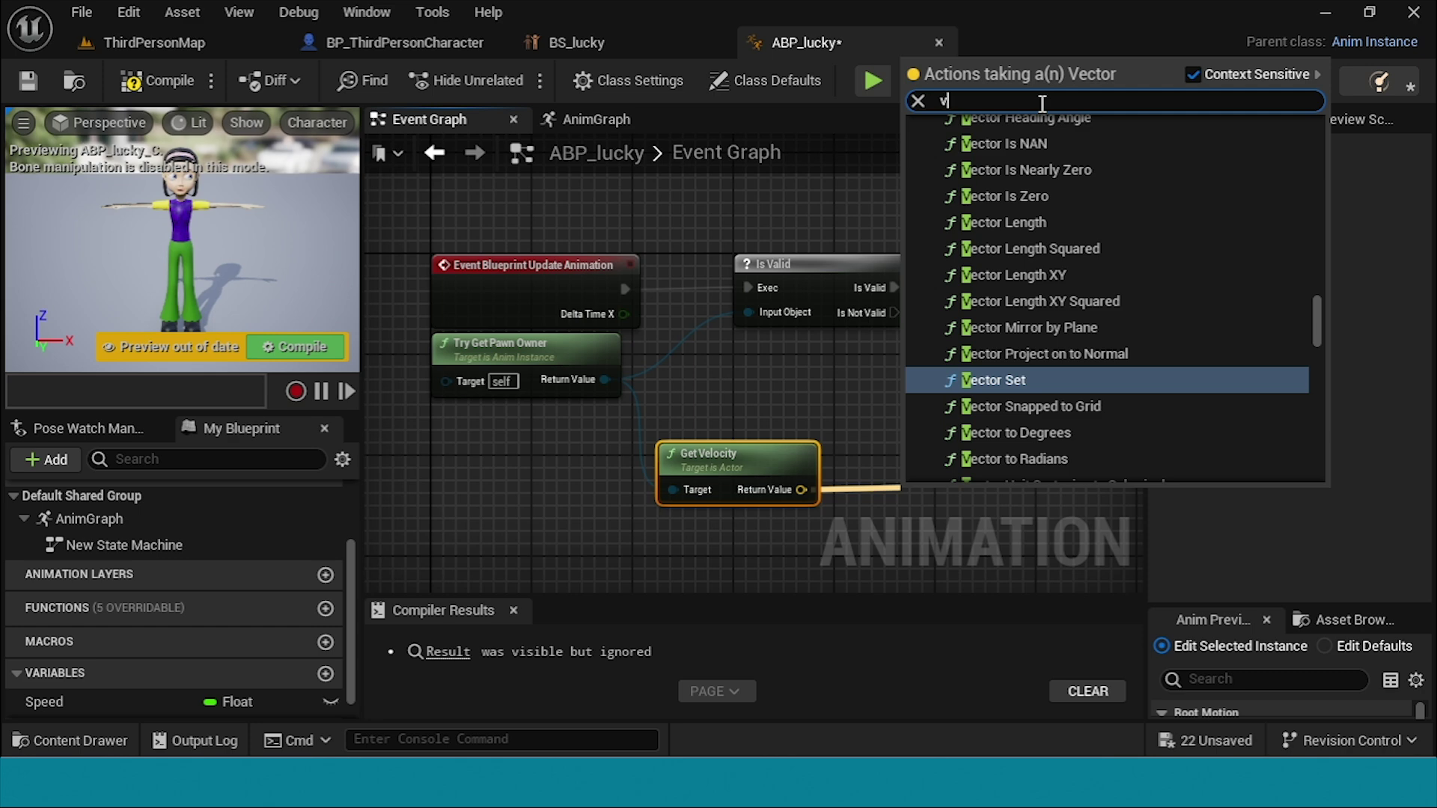
type("e")
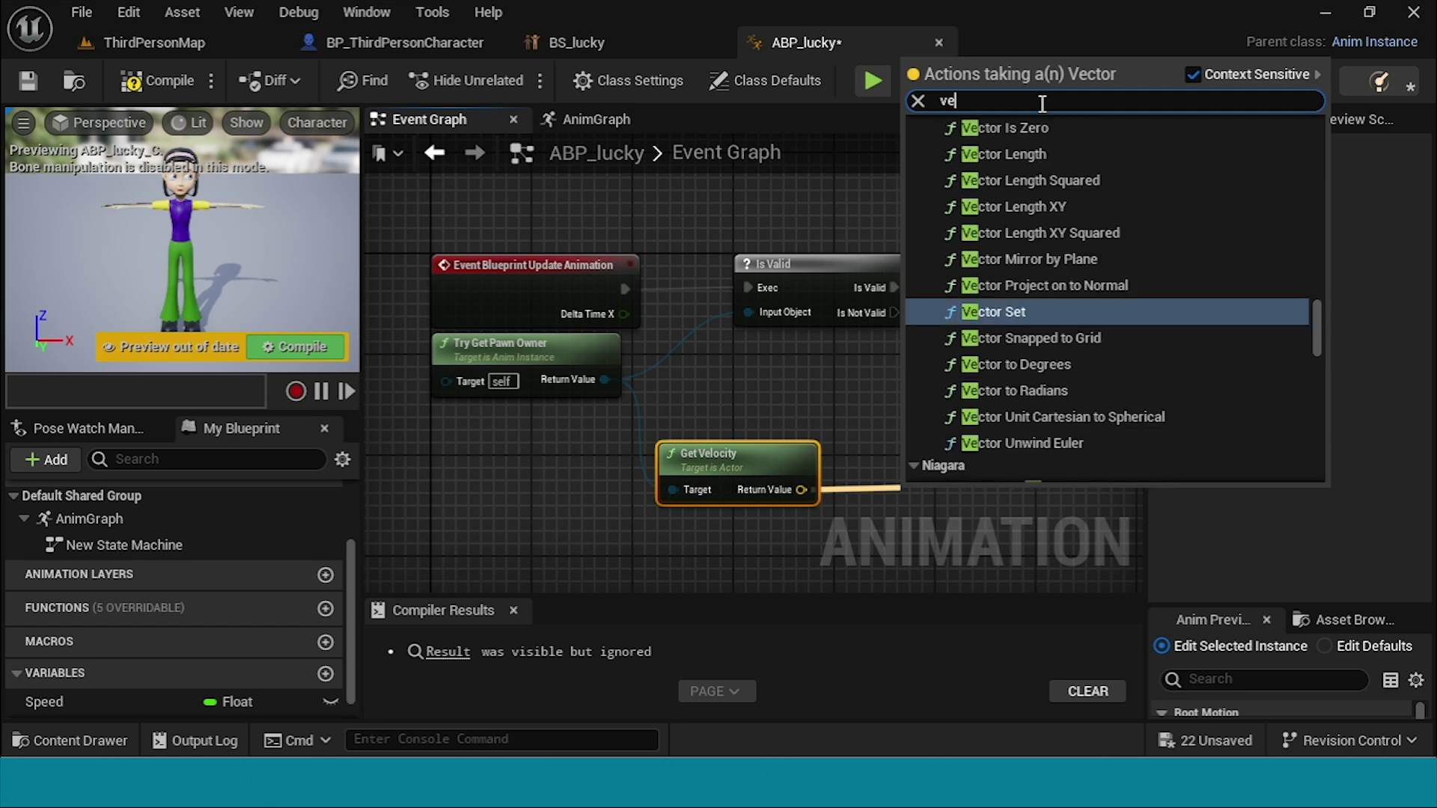
type("c")
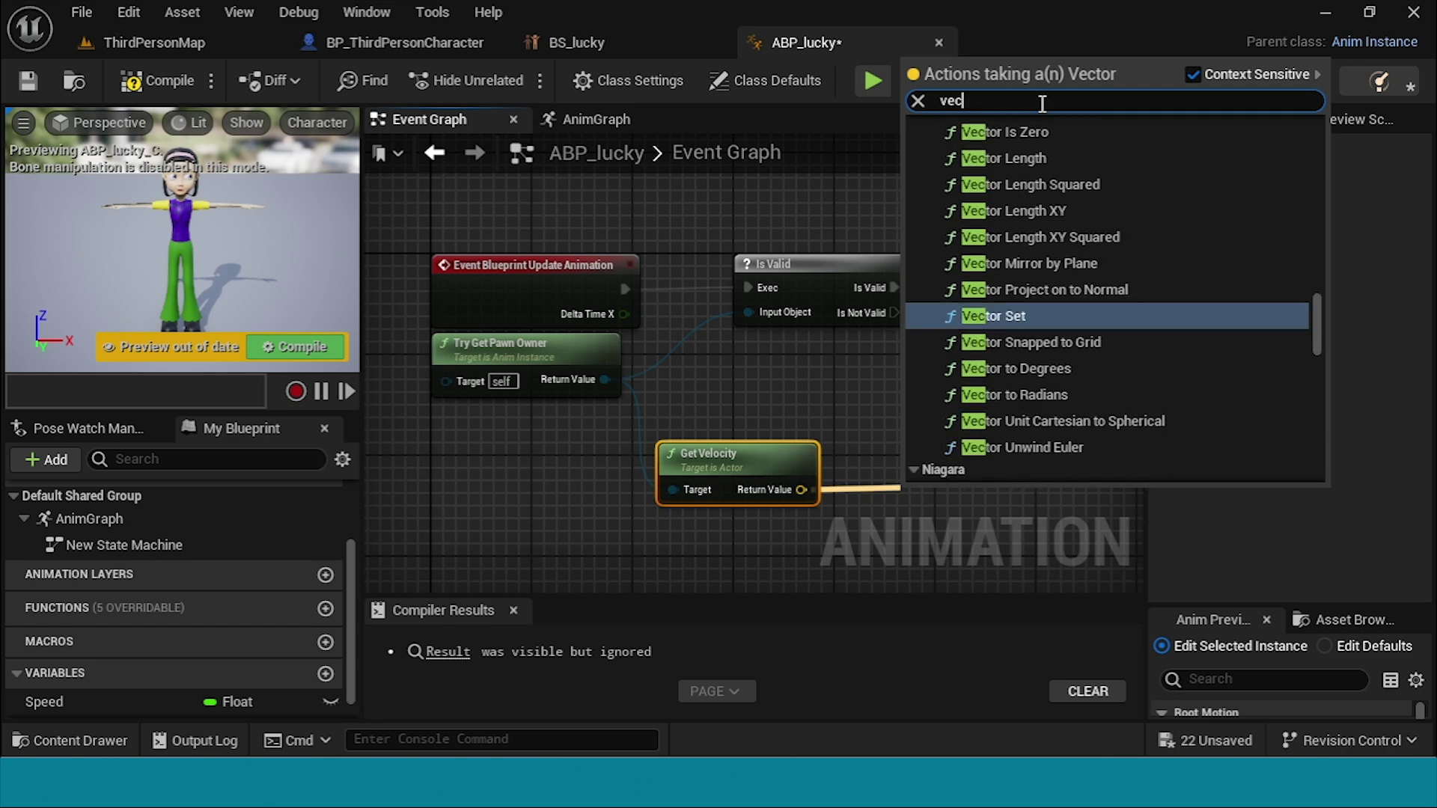
type("to")
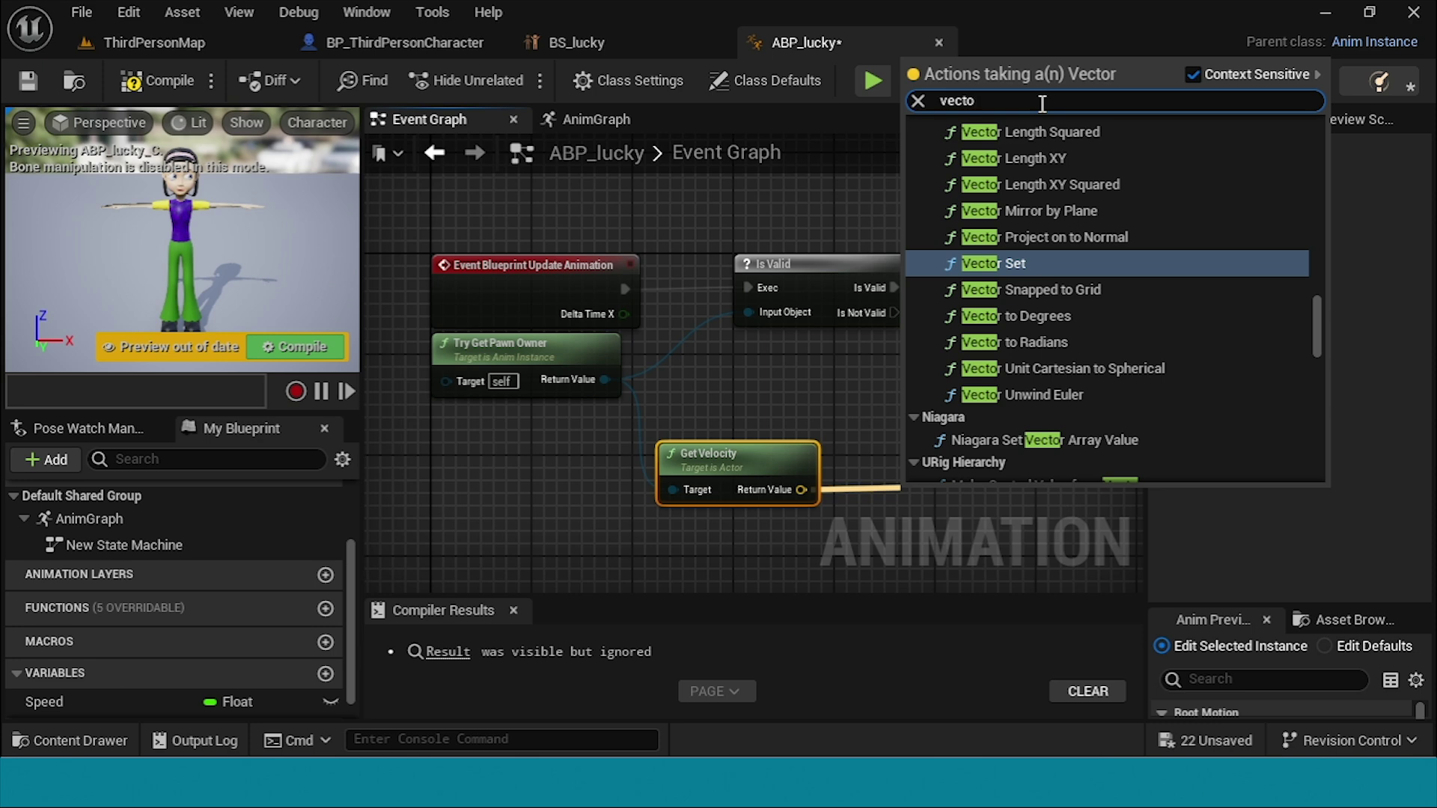
type("r")
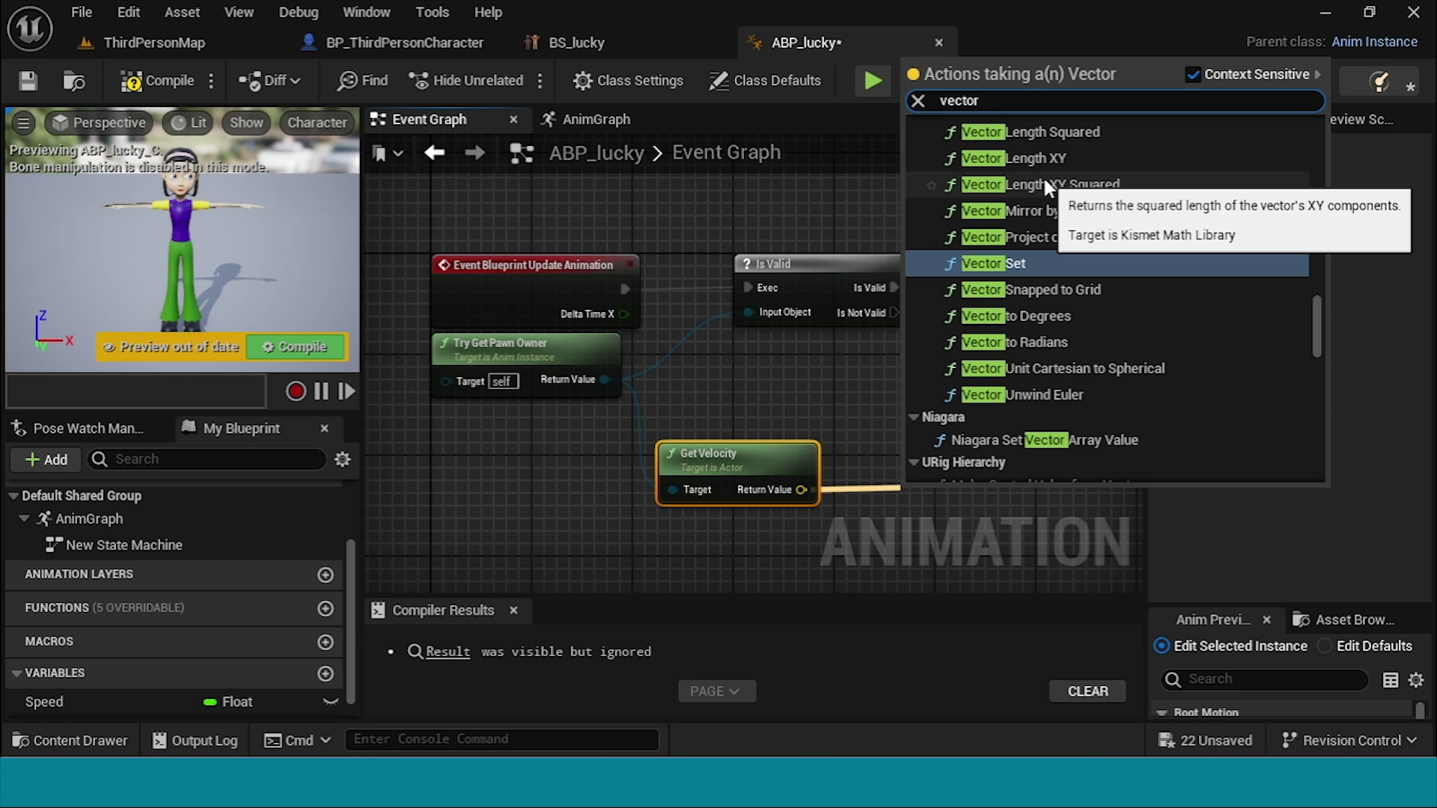
type(" le")
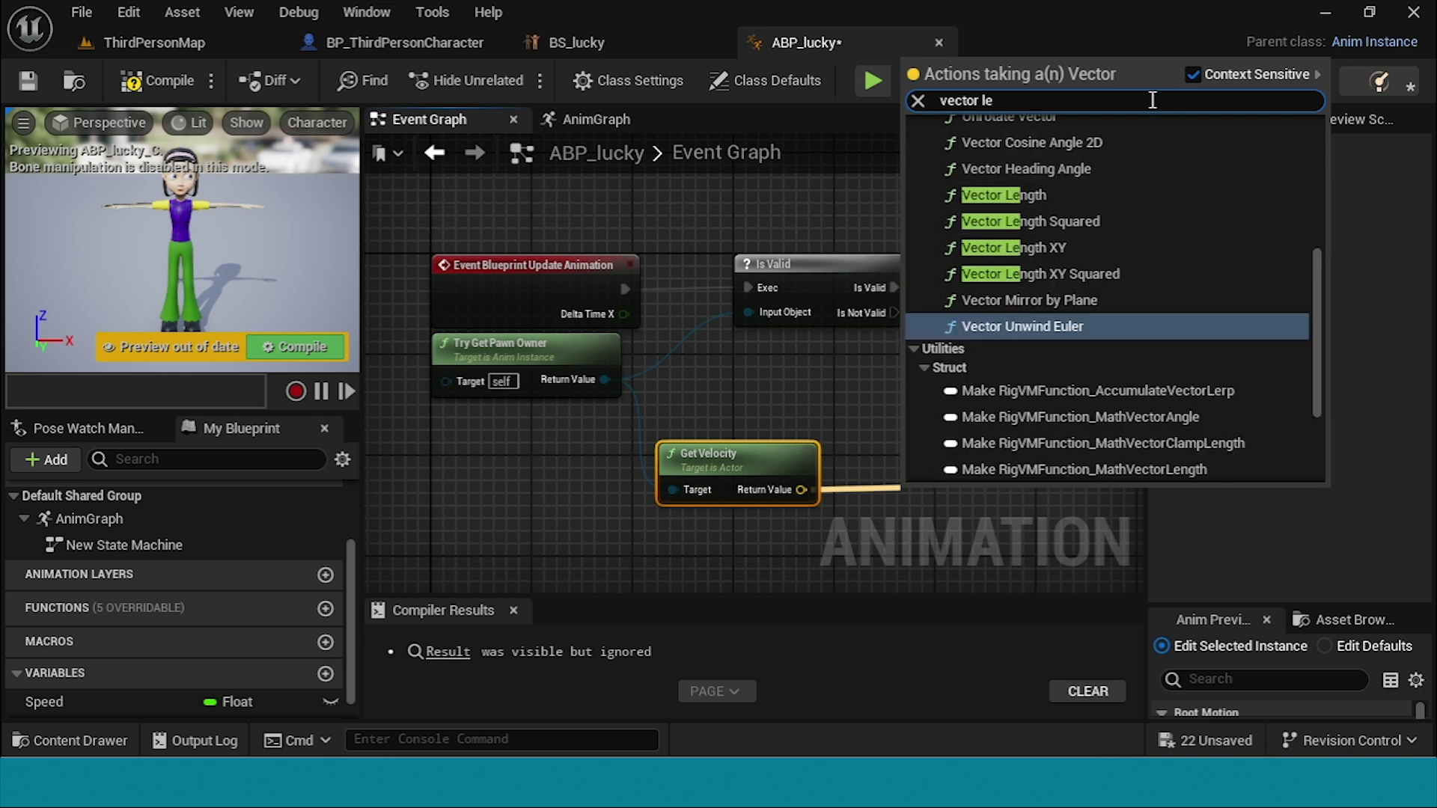
left_click(1021, 193)
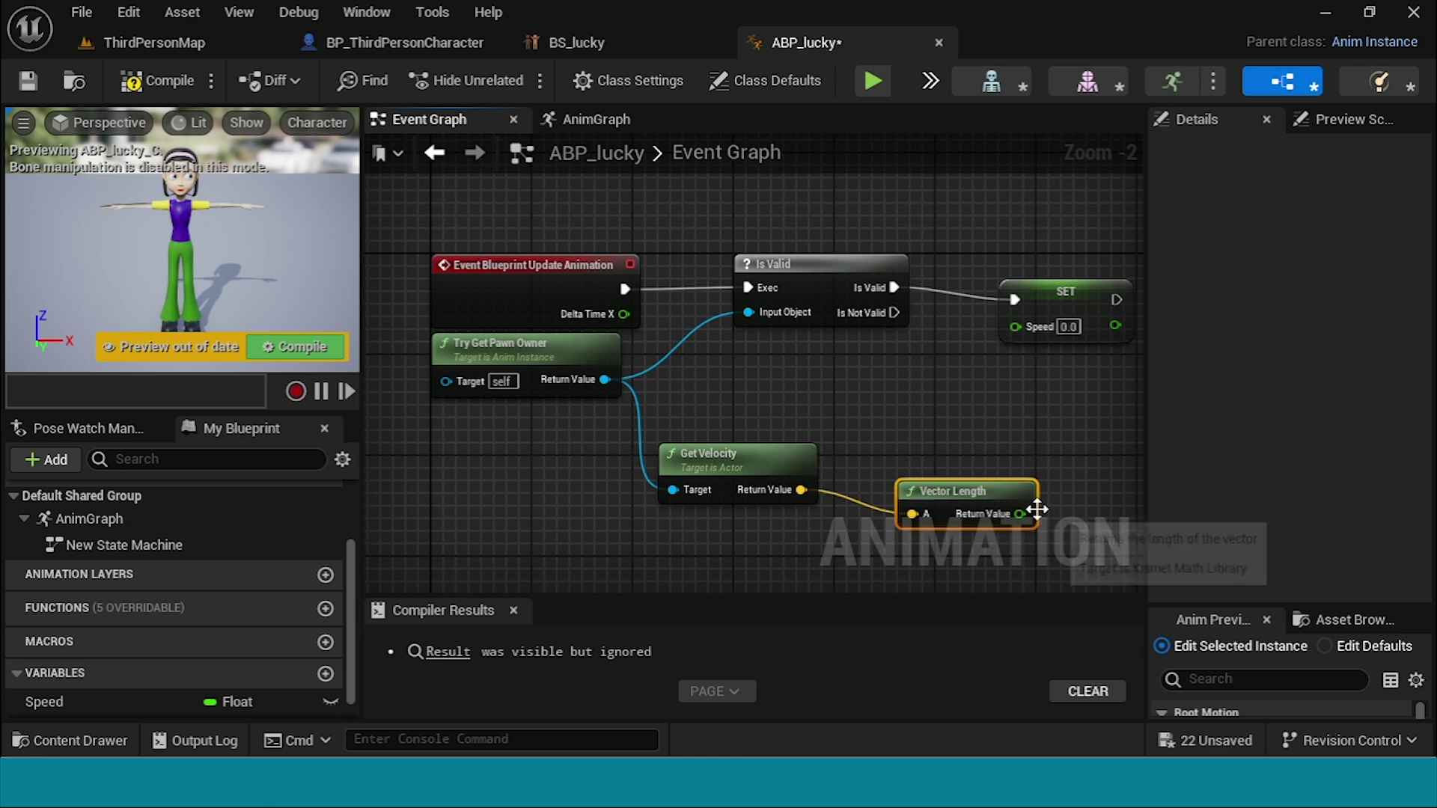
left_click_drag(1019, 514, 1017, 323)
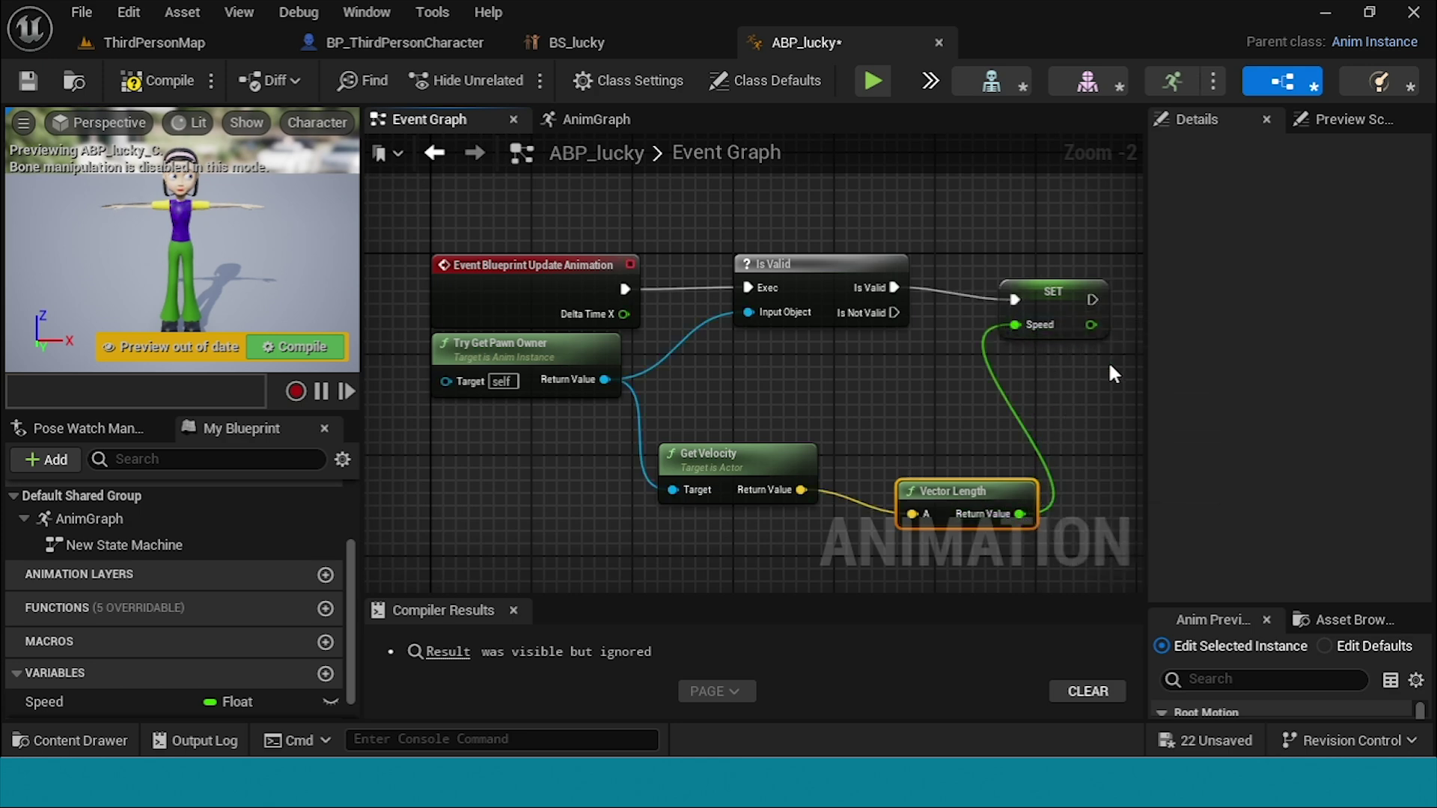
Step: Compile and save the ABP_lucky animation blueprint
scroll(820, 411, "down", 3)
right_click_drag(661, 504, 676, 476)
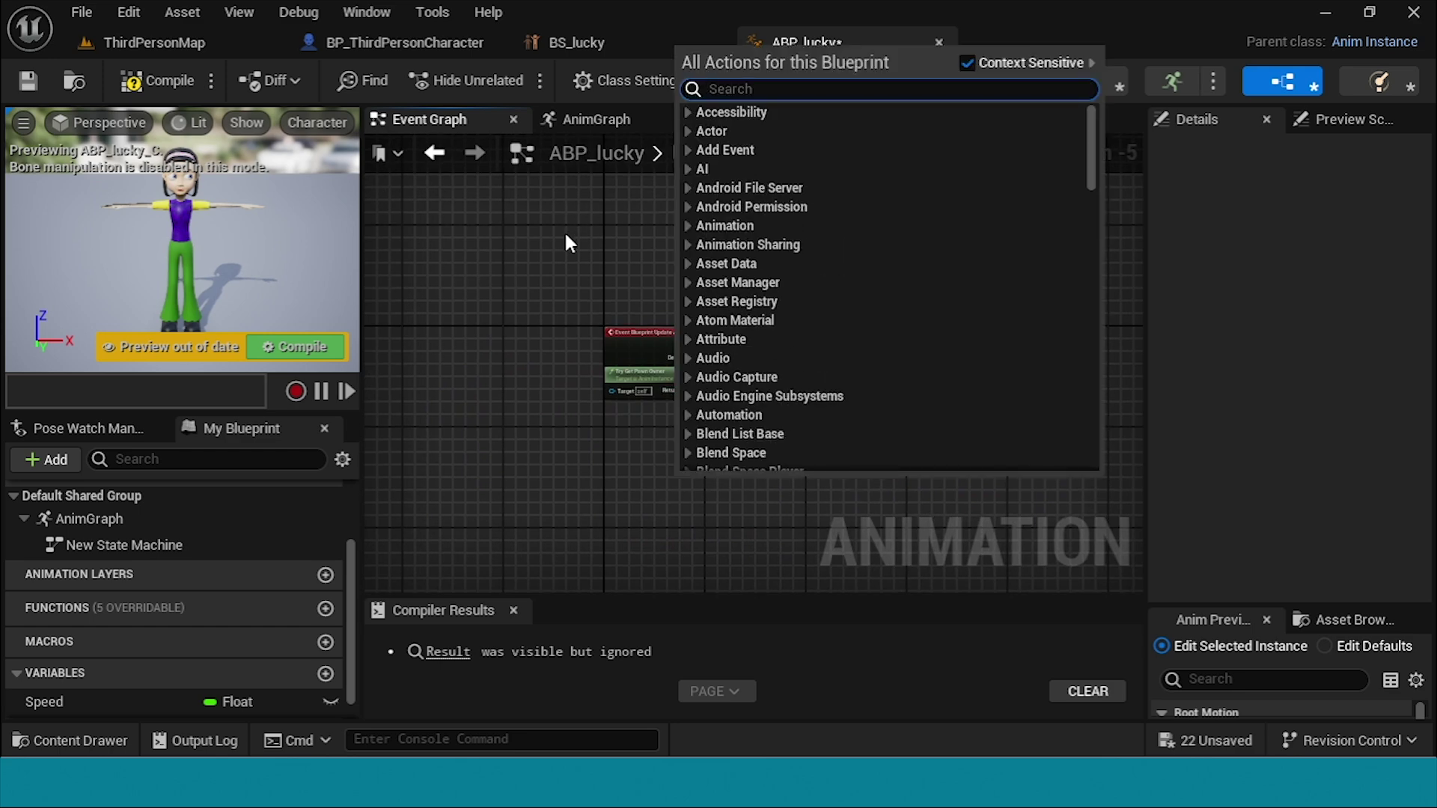
left_click(504, 278)
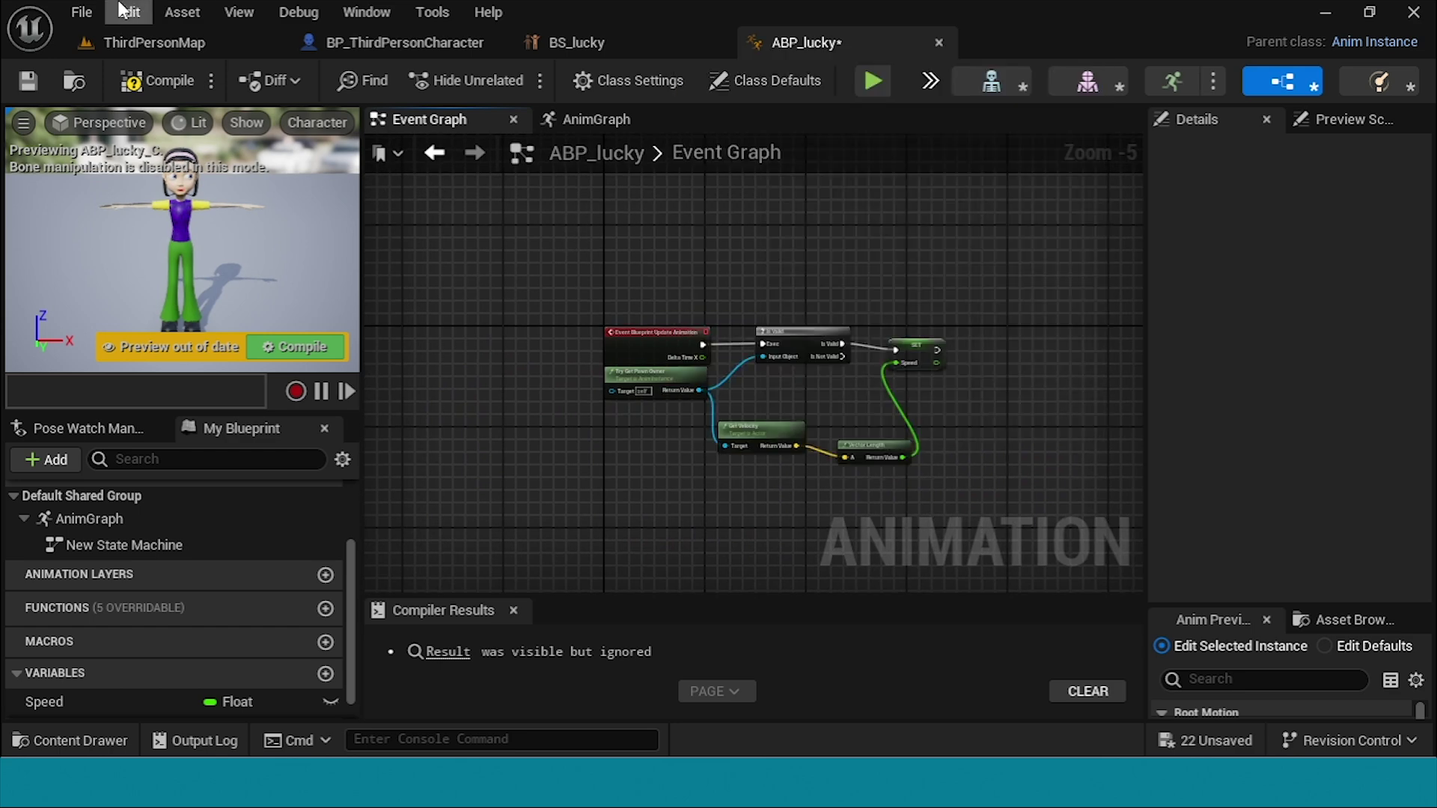
left_click(150, 81)
left_click(21, 86)
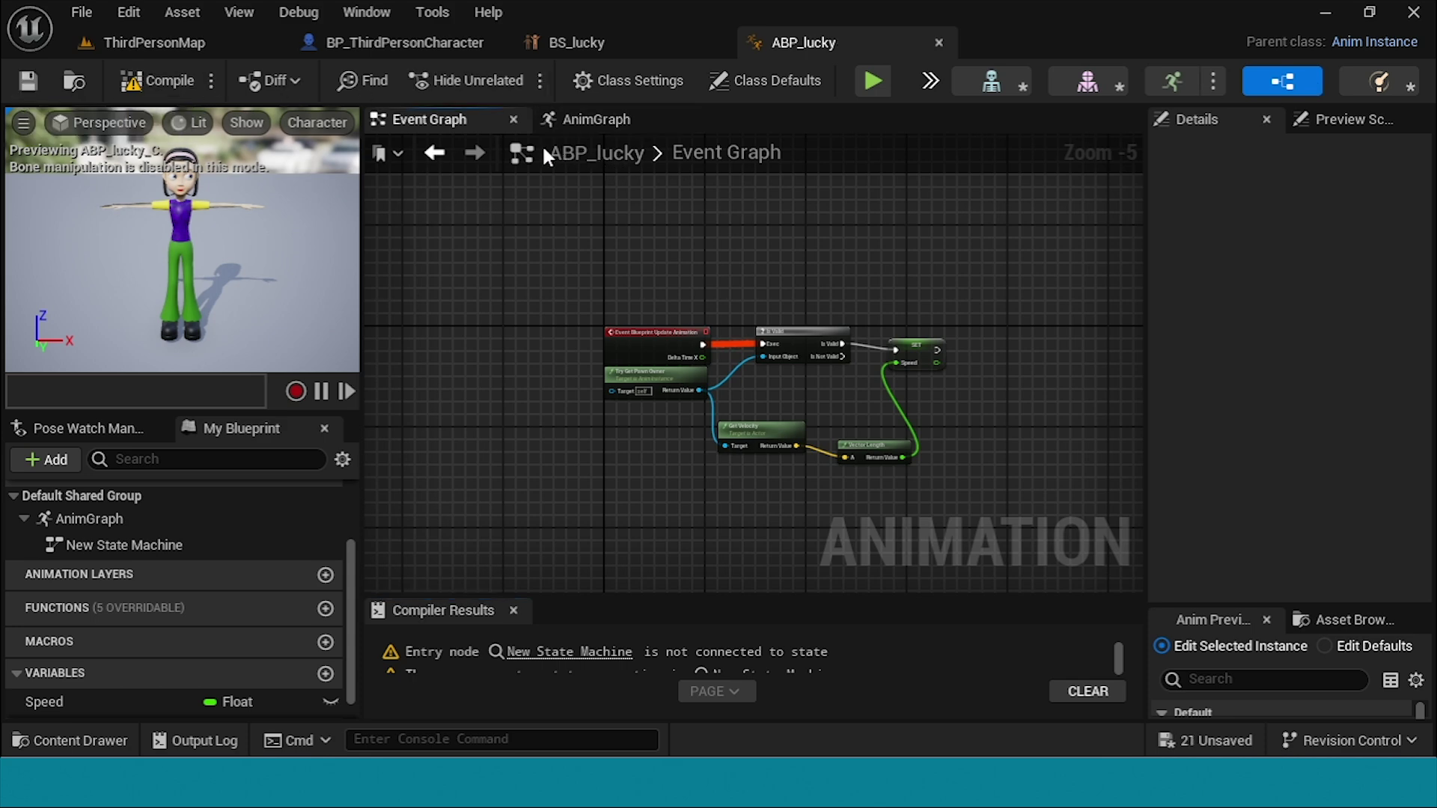
Step: Add a state named idle/run to the New State Machine, connected from its Entry node
left_click(434, 153)
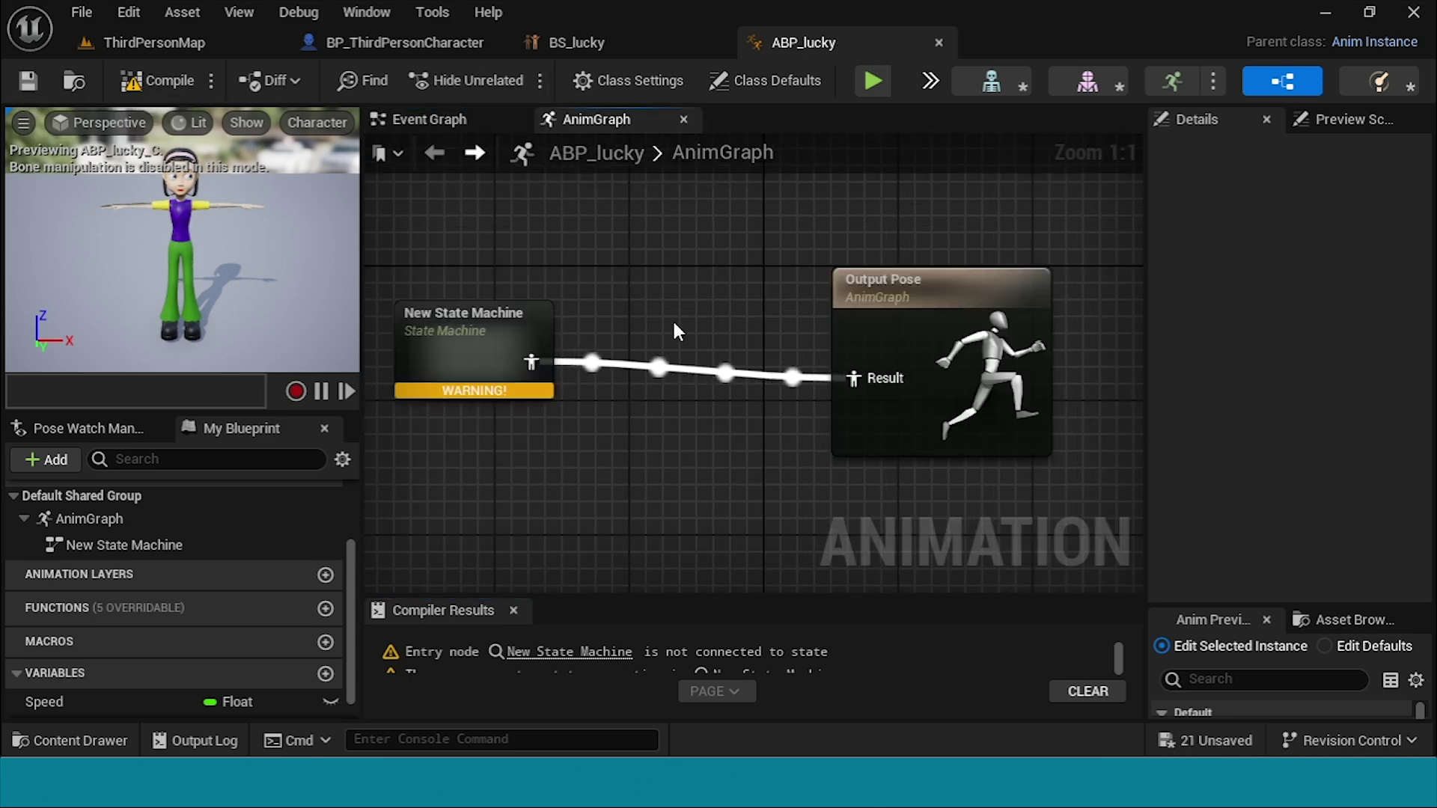
double_click(496, 370)
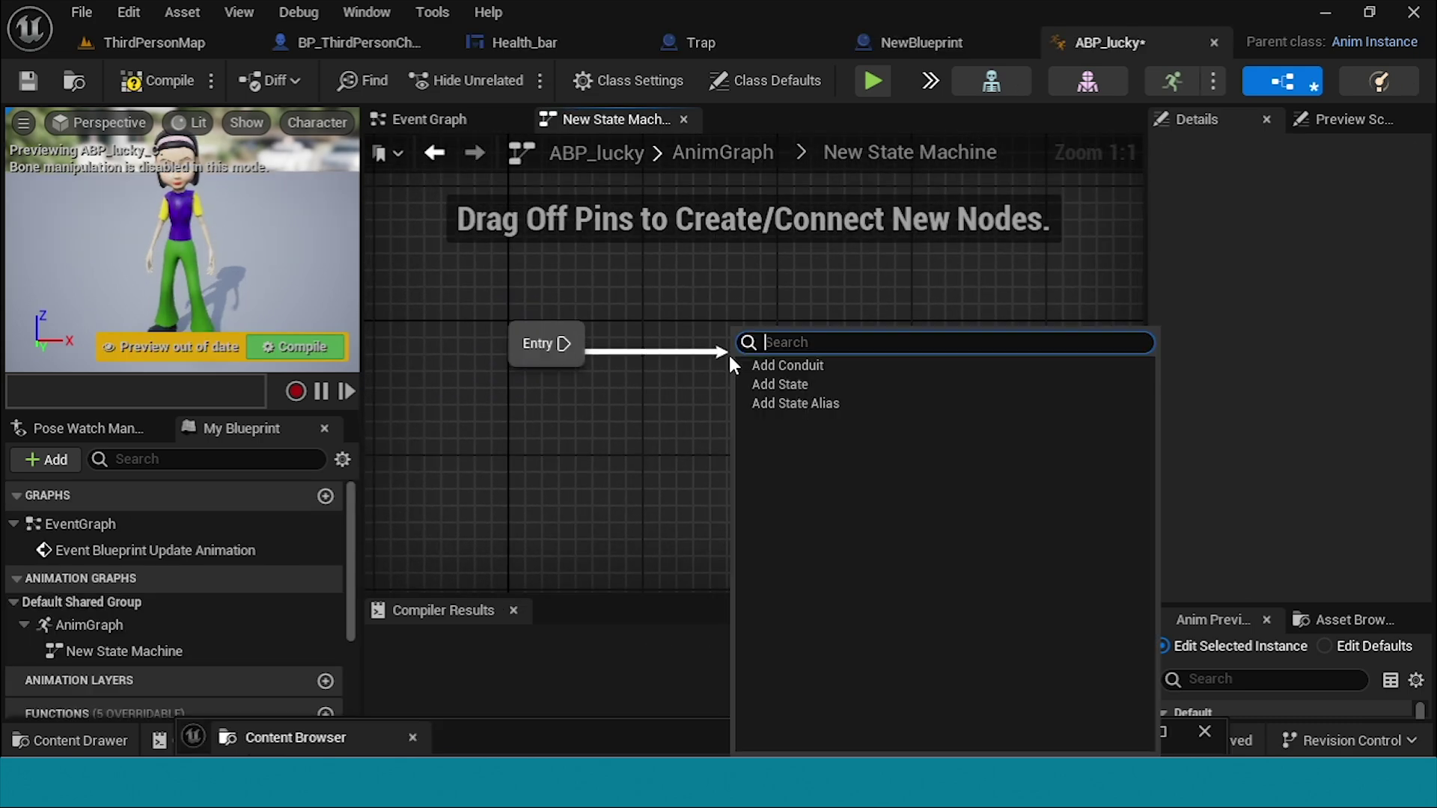
left_click(769, 382)
type("idle/r")
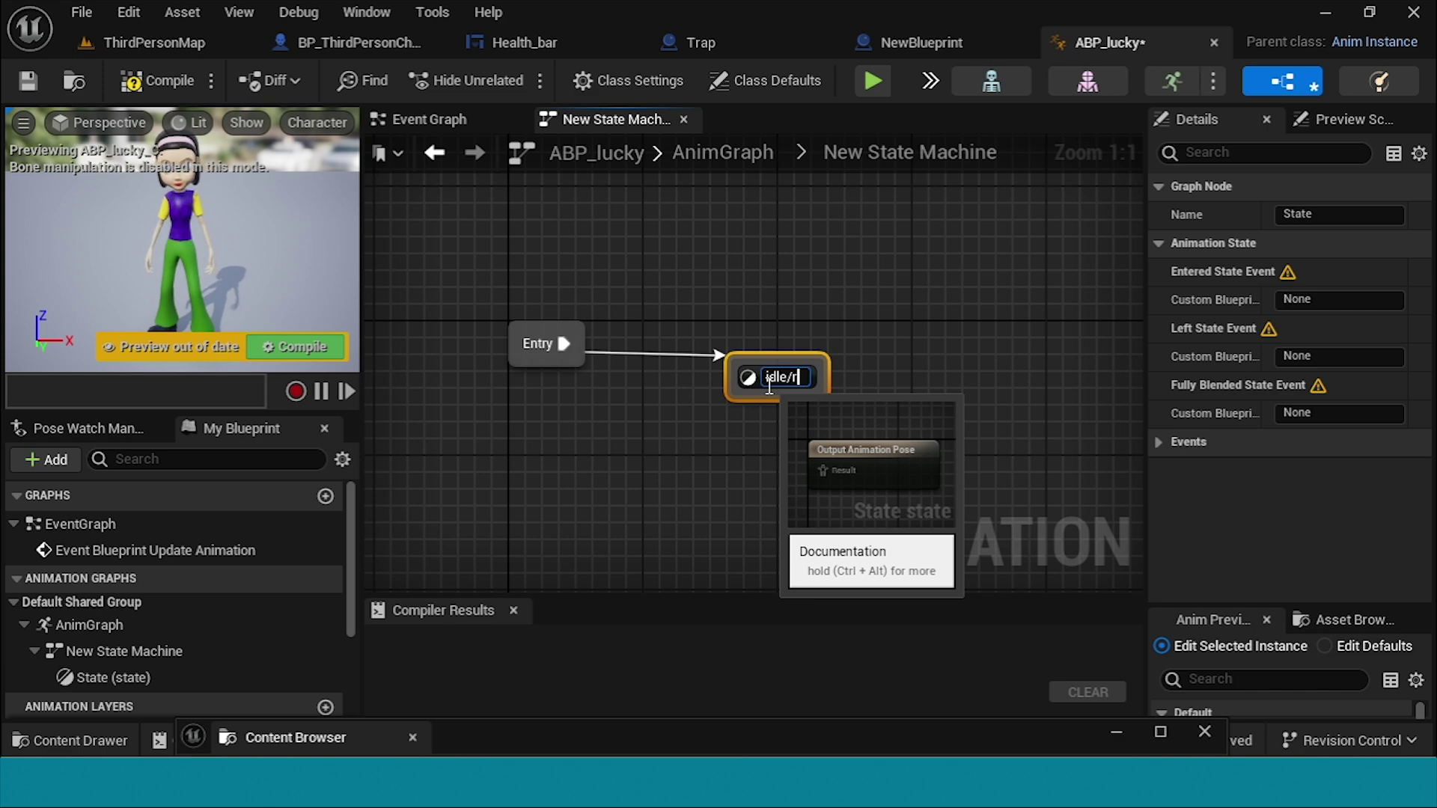
type("un")
key("Return")
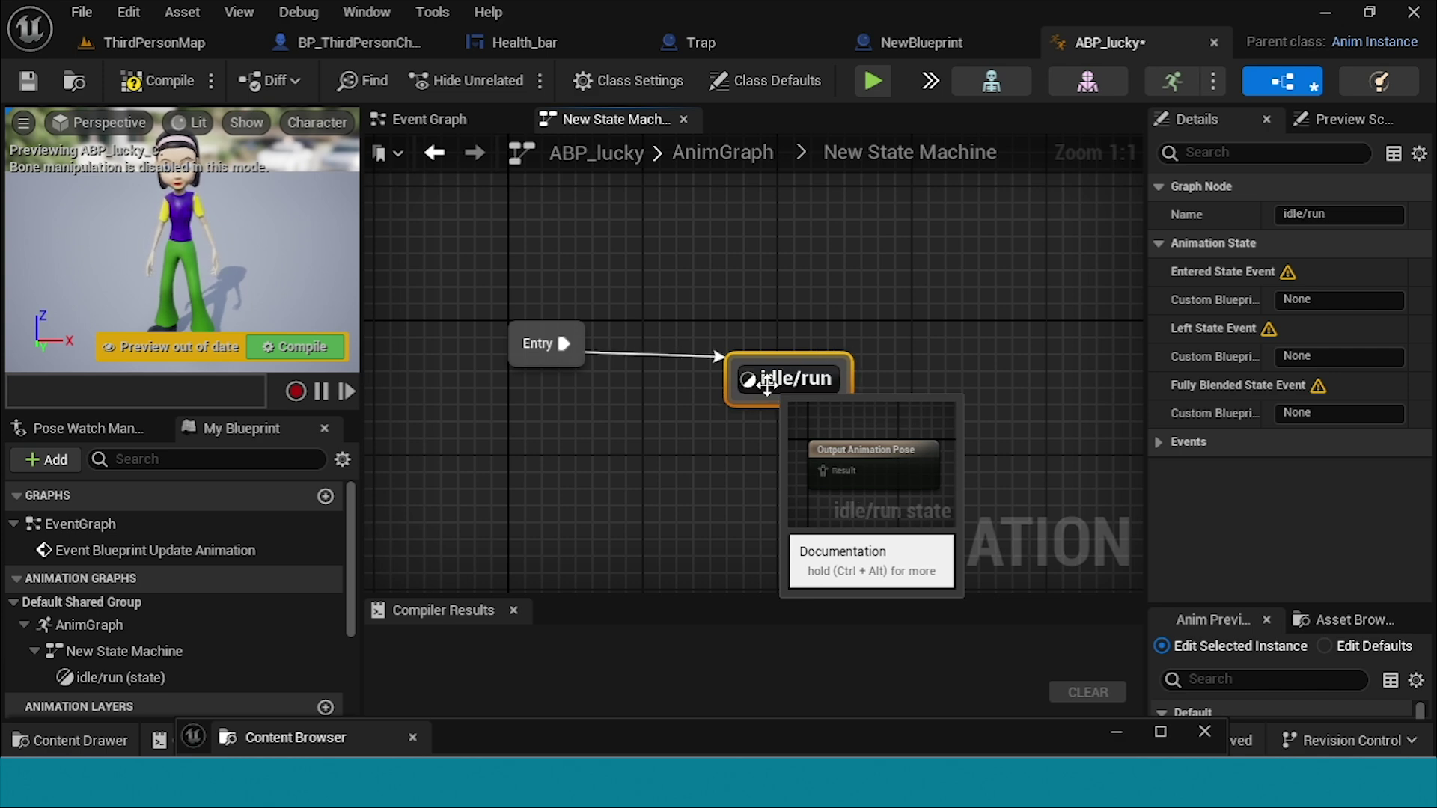
Step: Place a Get Speed node inside the idle/run state's graph
right_click(818, 337)
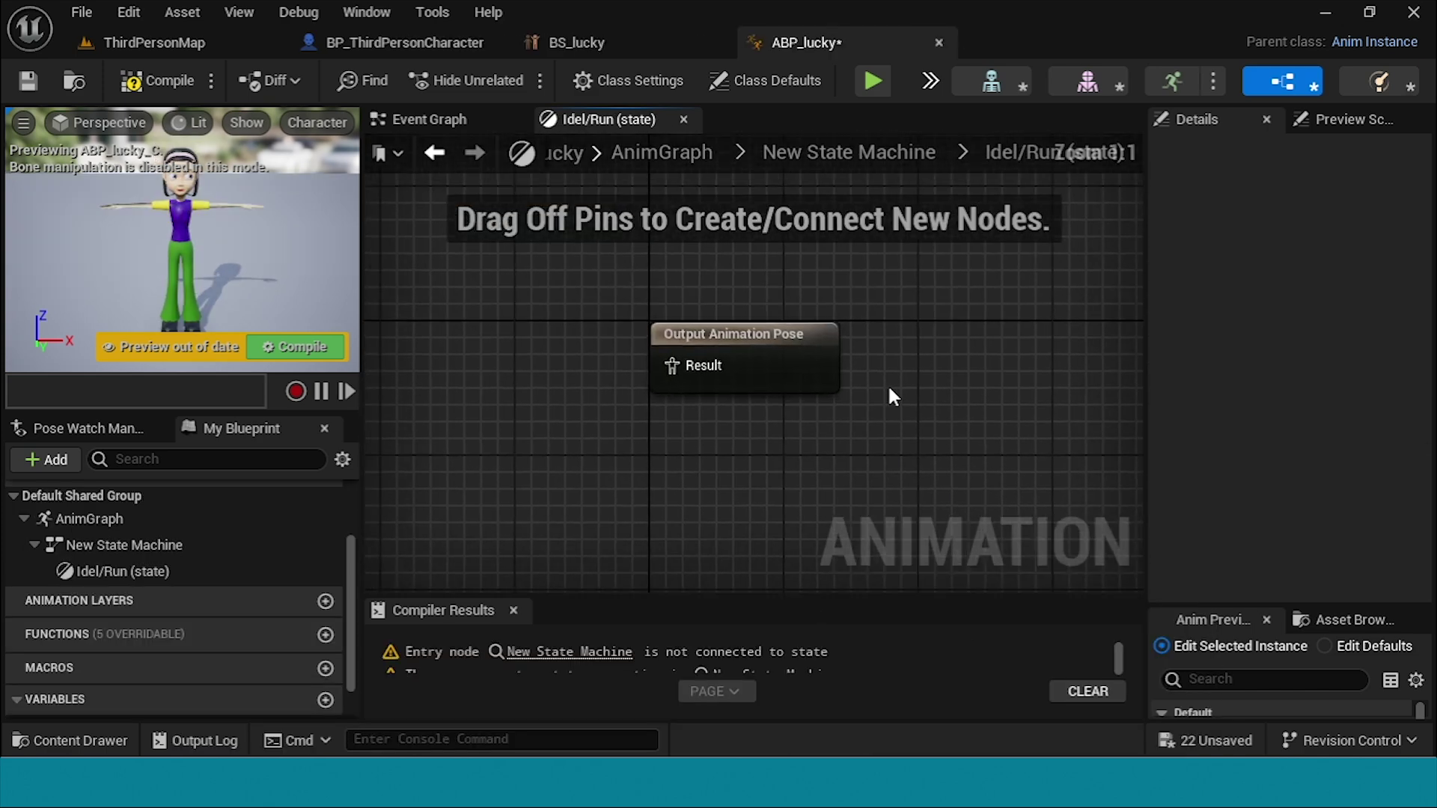
scroll(654, 420, "down", 1)
scroll(667, 411, "up", 1)
scroll(650, 408, "down", 3)
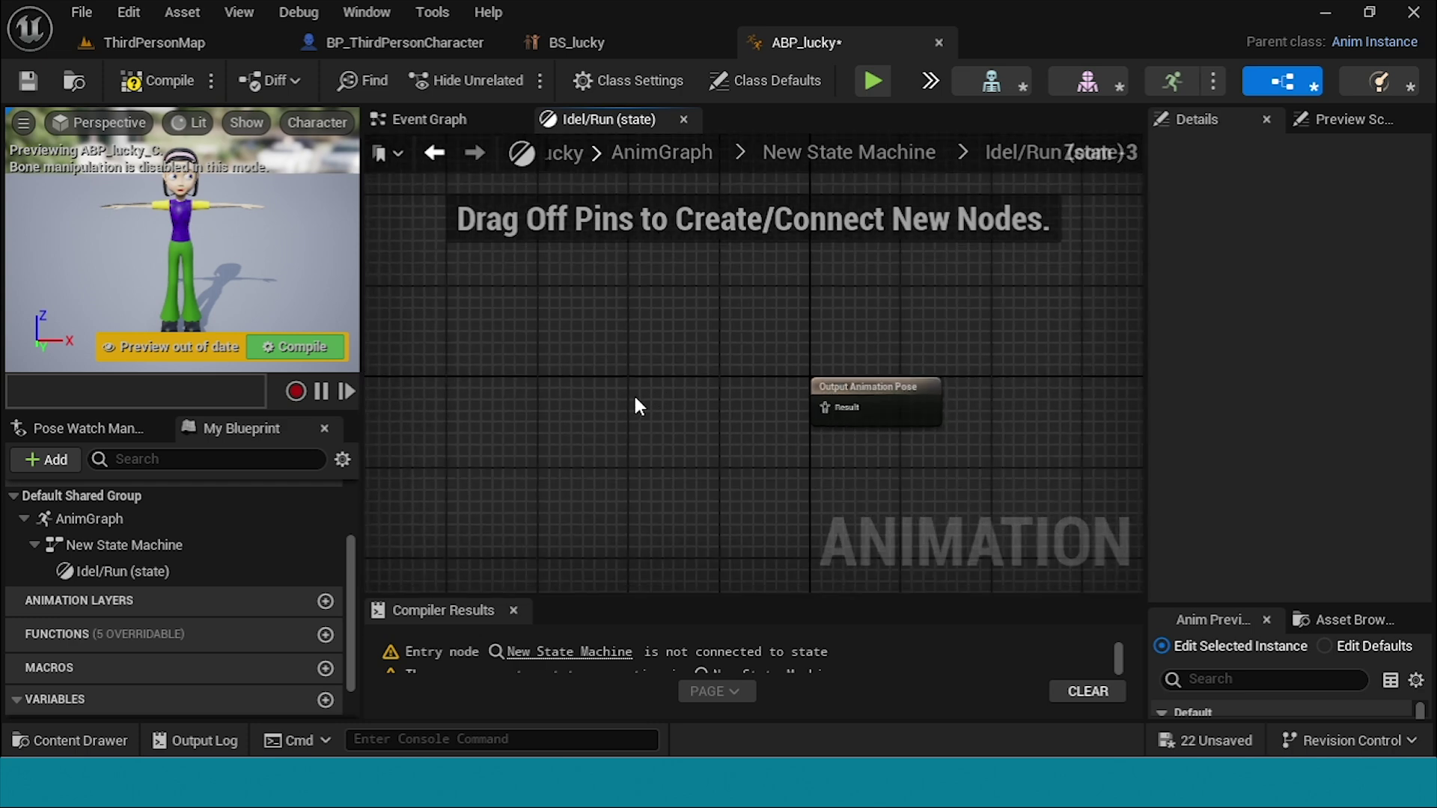
scroll(47, 649, "down", 2)
left_click(31, 677)
left_click_drag(155, 664, 545, 384)
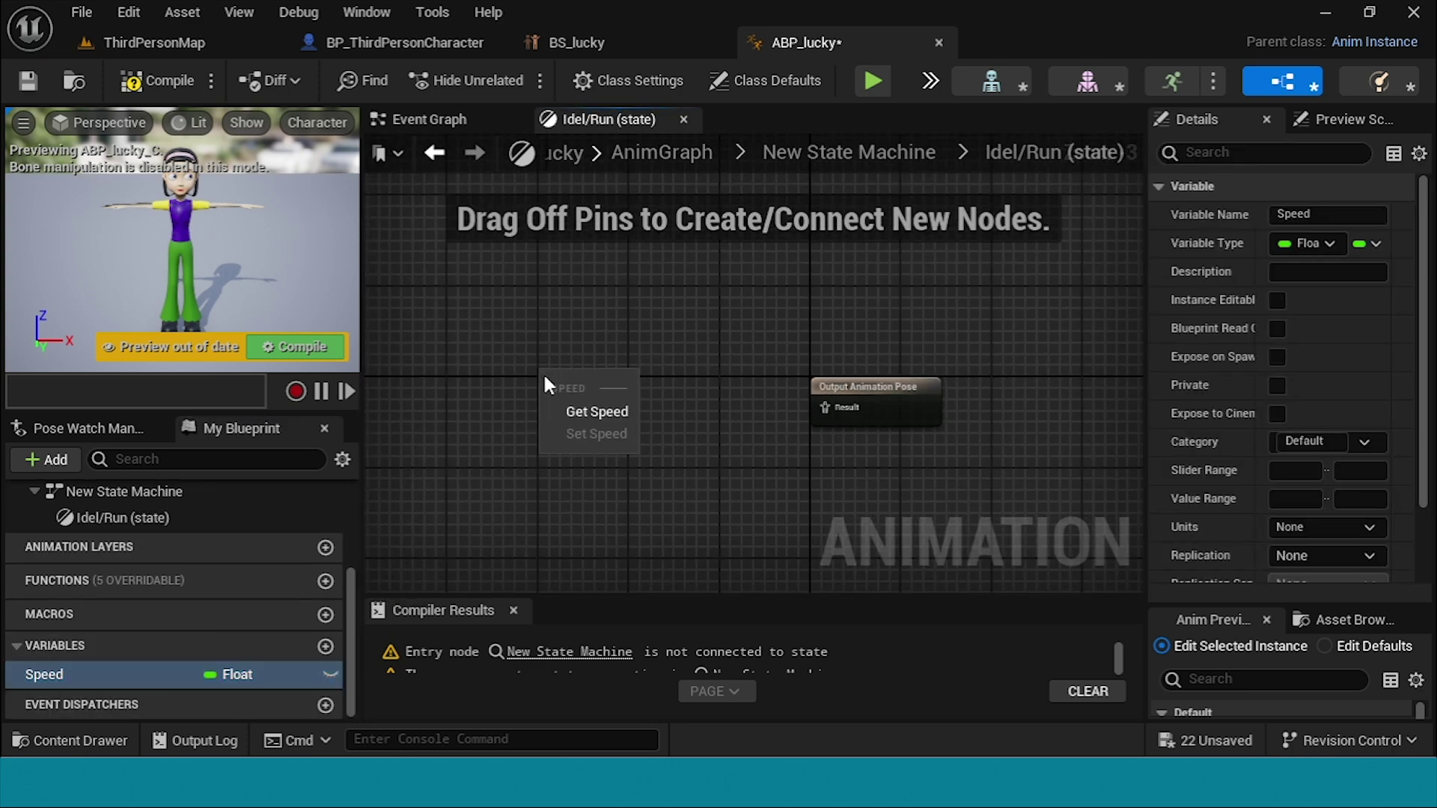
left_click(623, 413)
Step: Add a BS_lucky Blendspace node whose speed input is driven by the Speed variable
left_click_drag(615, 379, 686, 469)
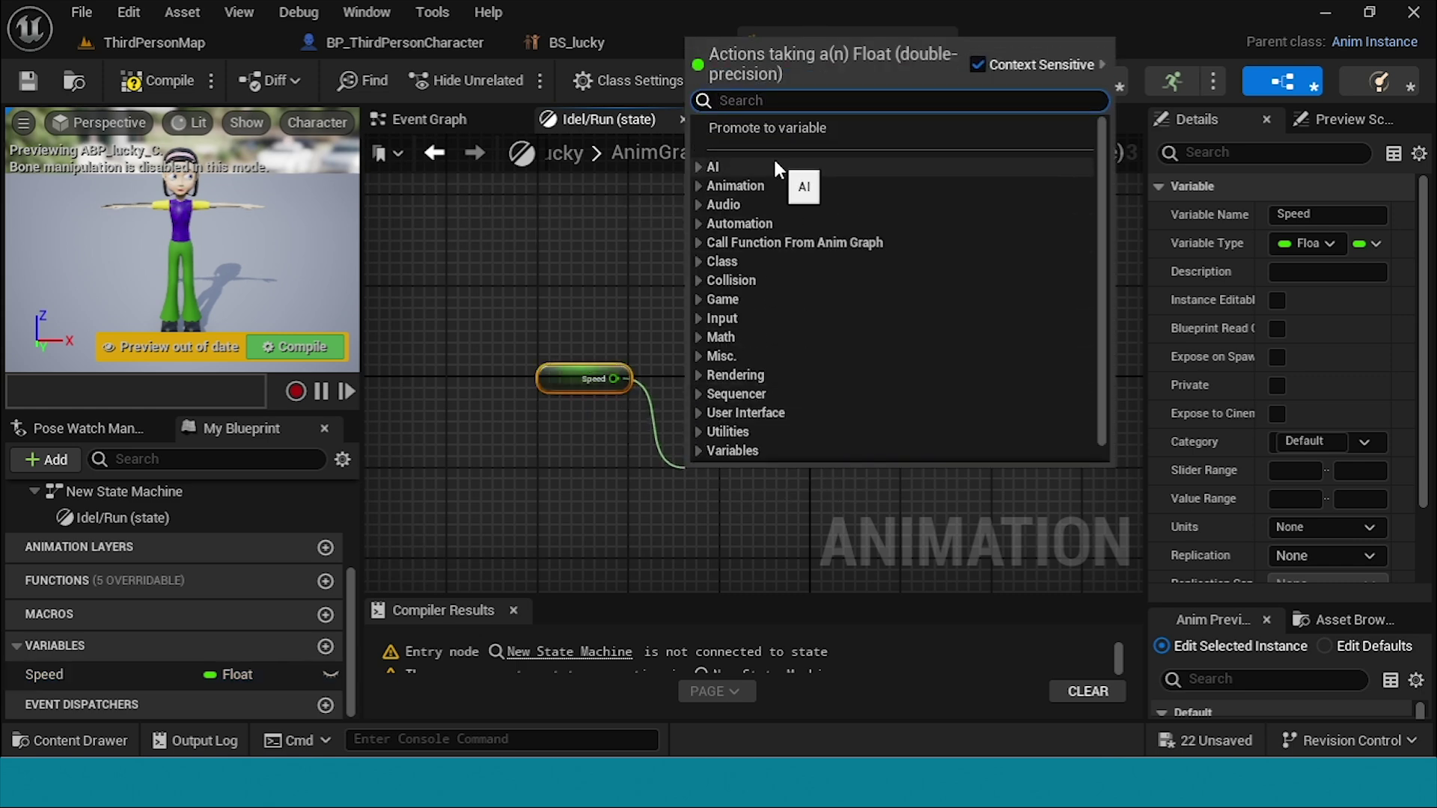
type("BS_")
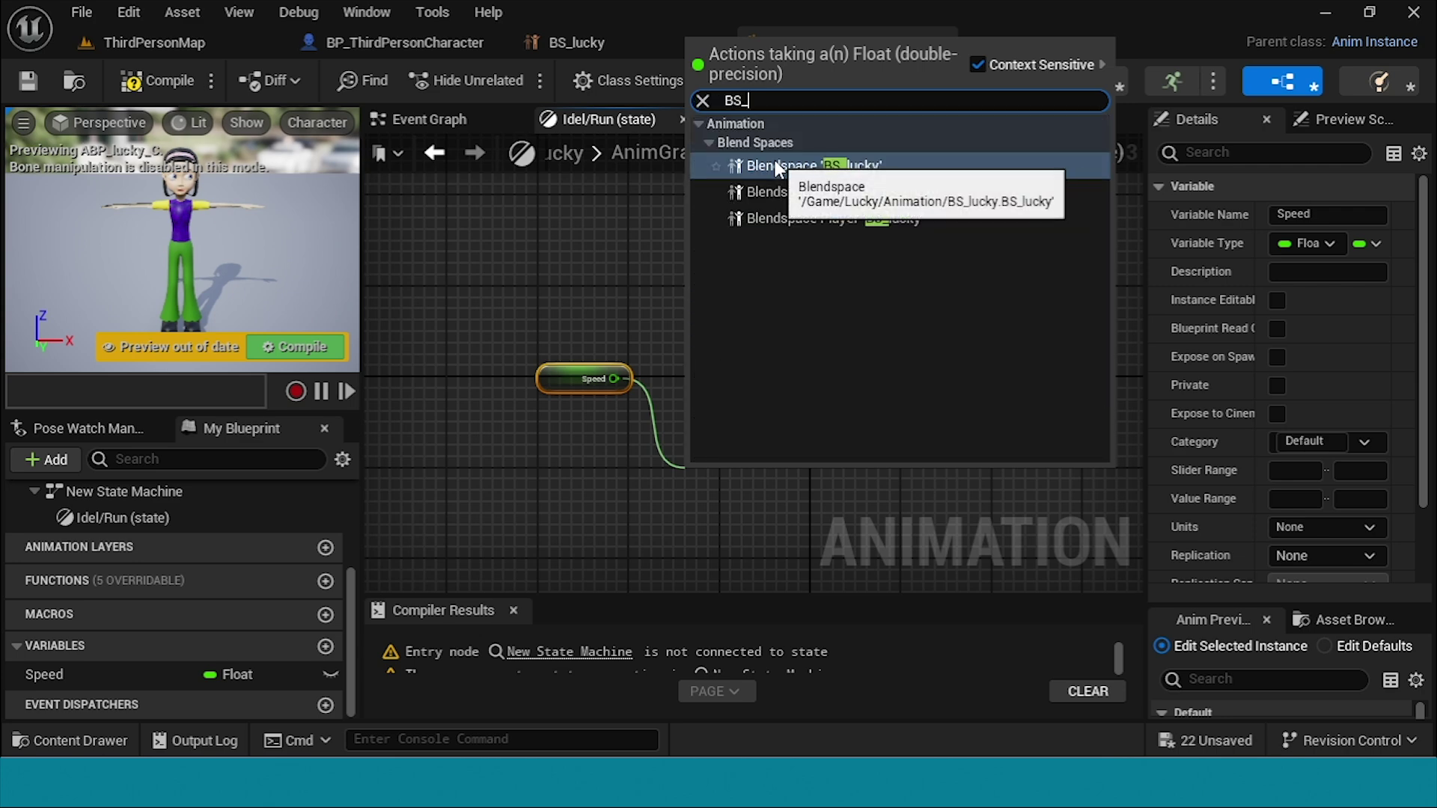
left_click(877, 167)
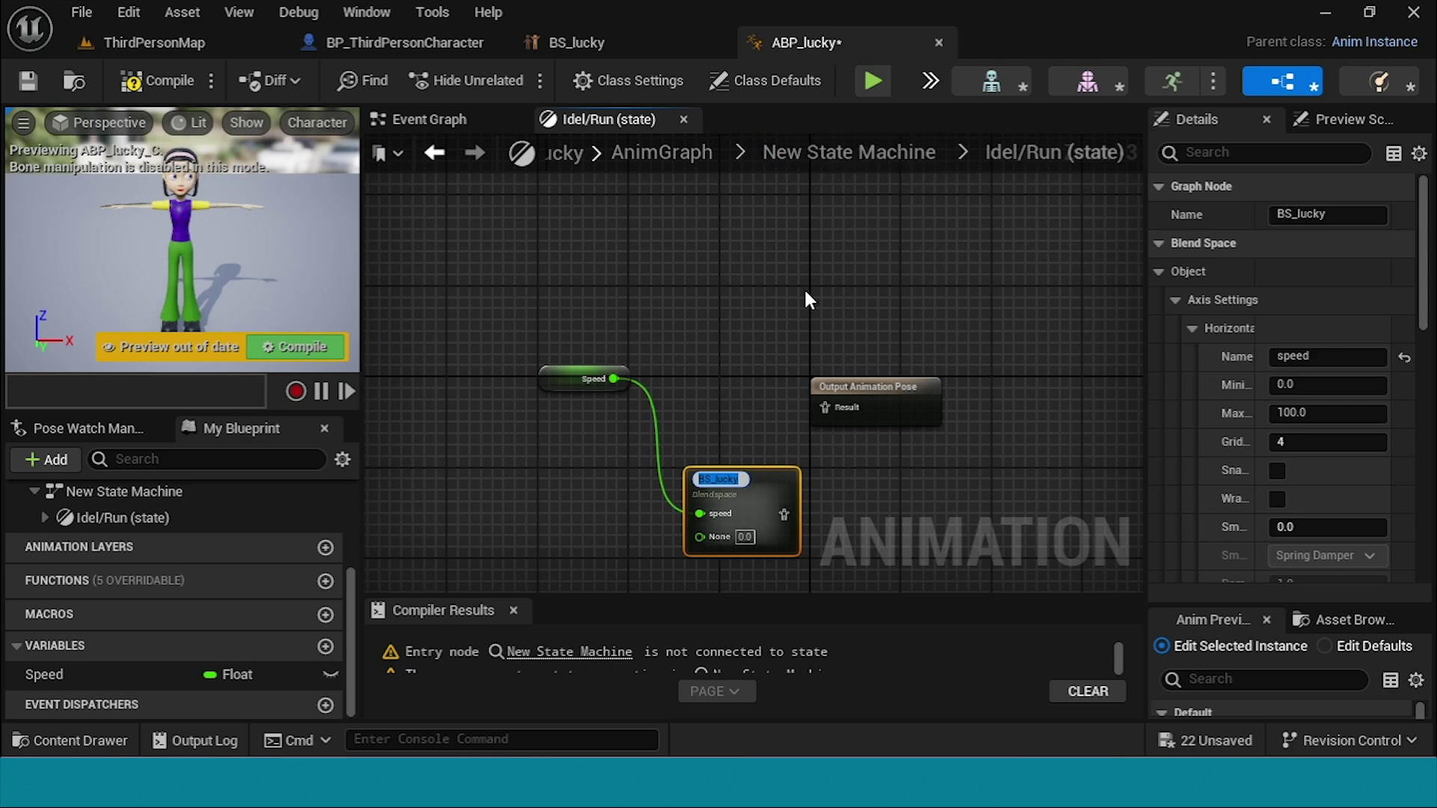
Step: Connect the BS_lucky node's pose output to the Output Animation Pose's Result, and compile and save ABP_lucky
left_click_drag(778, 512, 910, 388)
left_click_drag(773, 500, 778, 384)
left_click(155, 78)
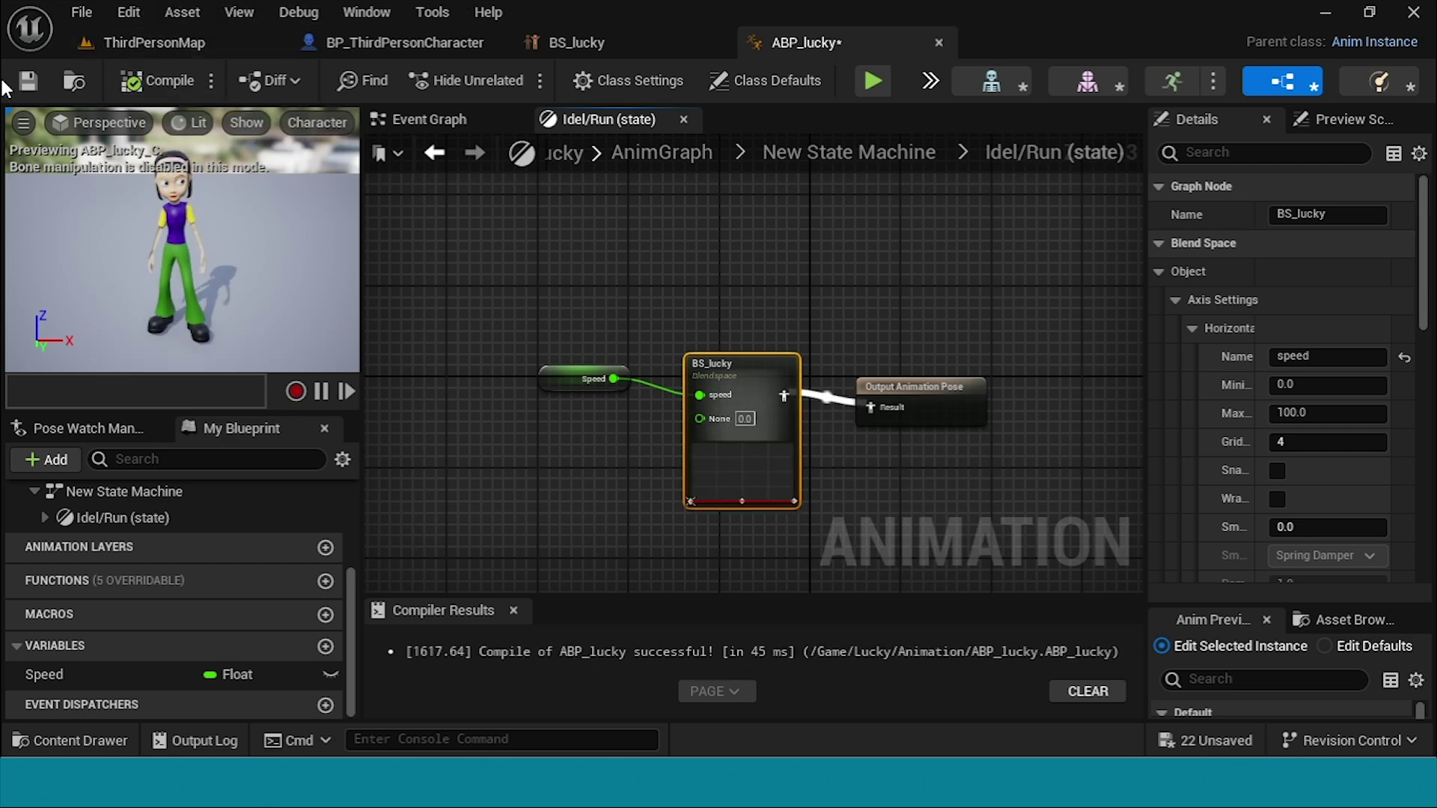
left_click(29, 82)
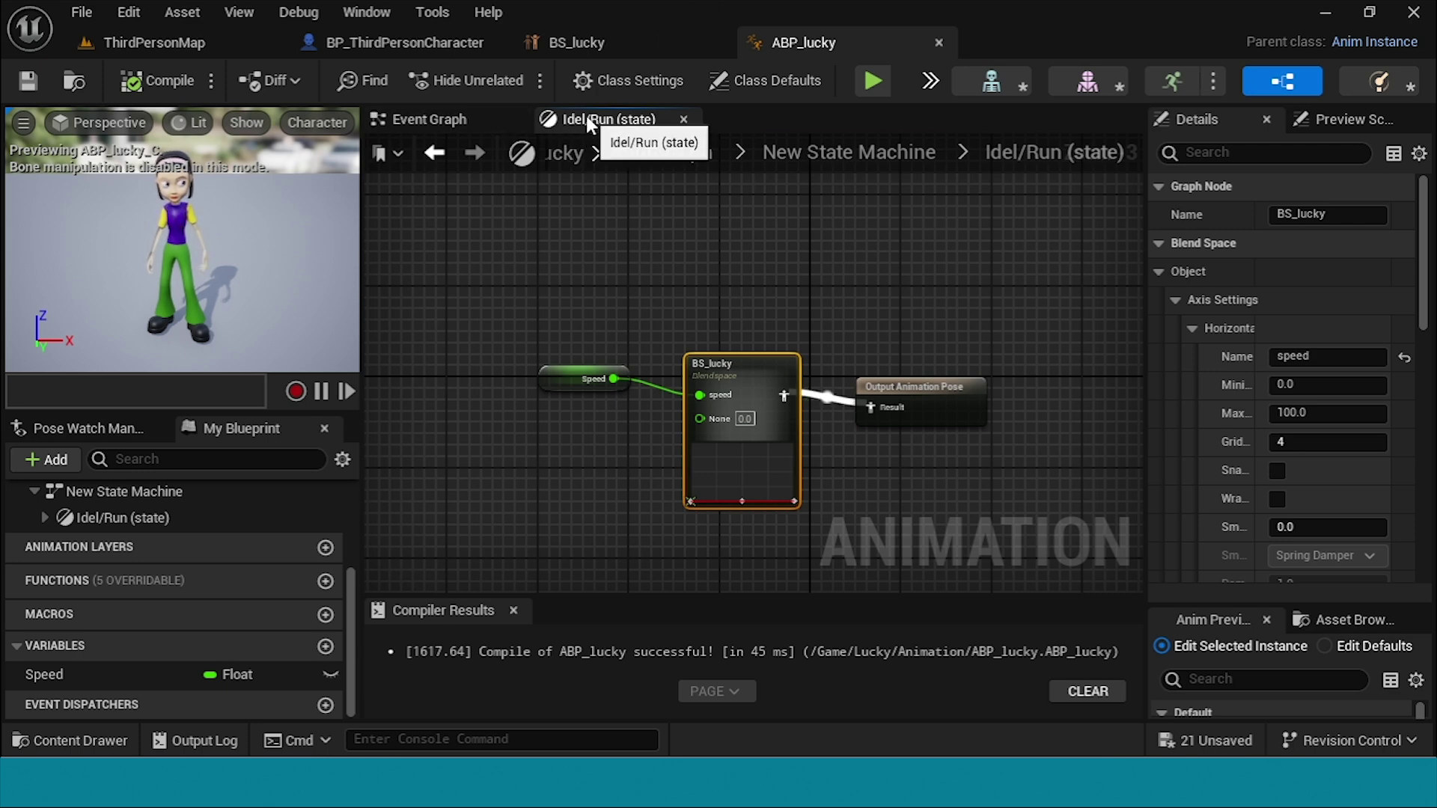
Step: Review the speed calculation nodes in ABP_lucky's Event Graph and recompile the blueprint
left_click(453, 121)
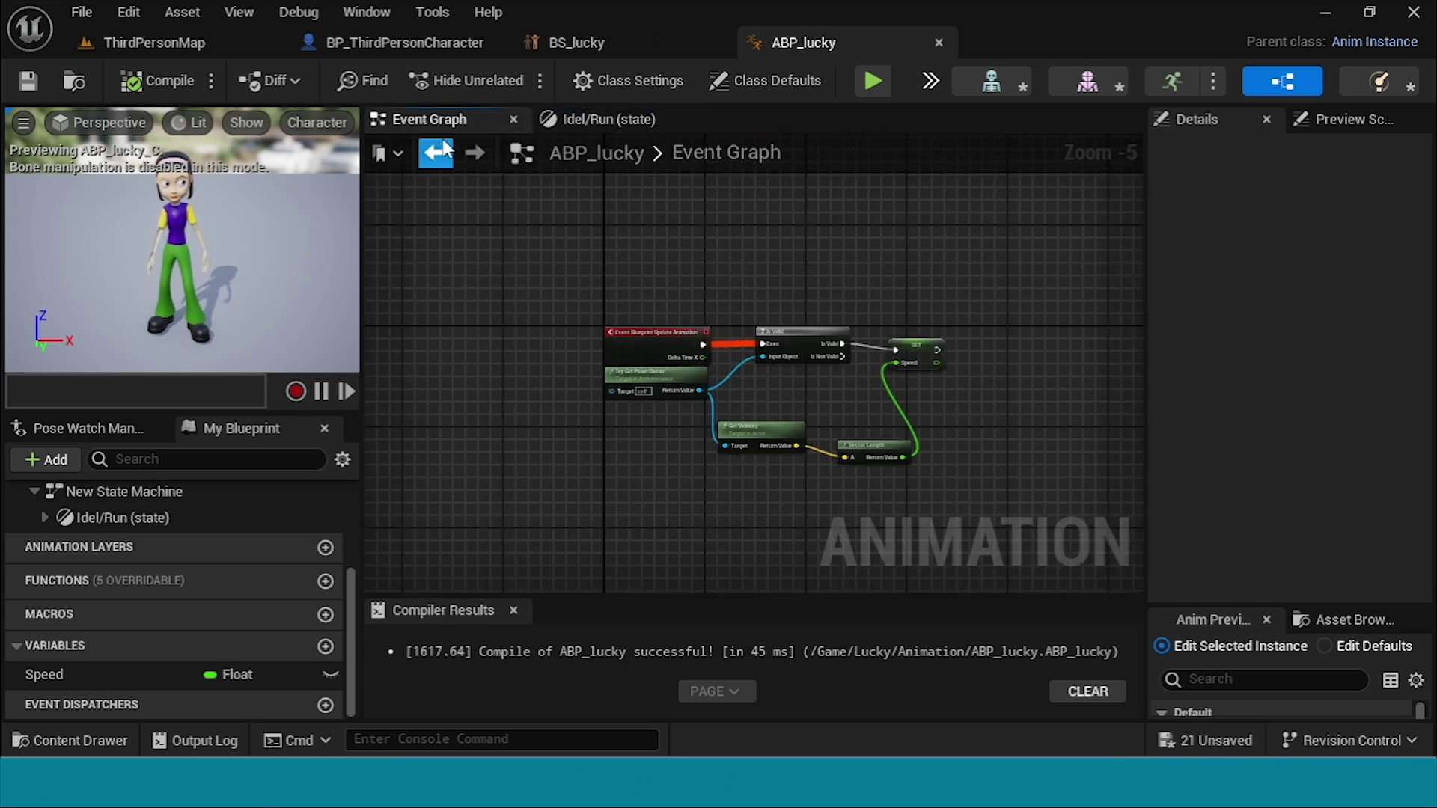
scroll(646, 337, "up", 4)
right_click_drag(910, 293, 723, 234)
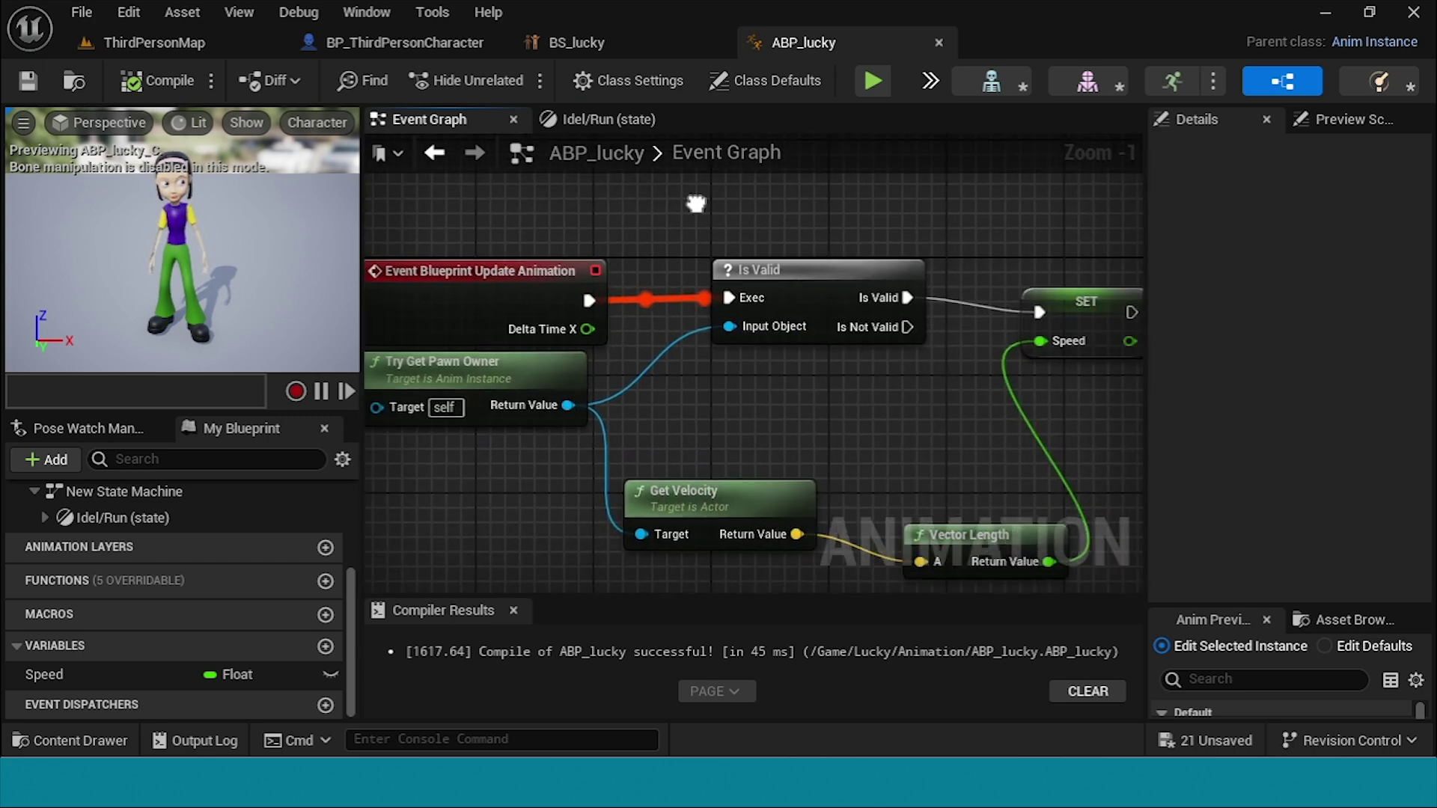
scroll(805, 420, "down", 2)
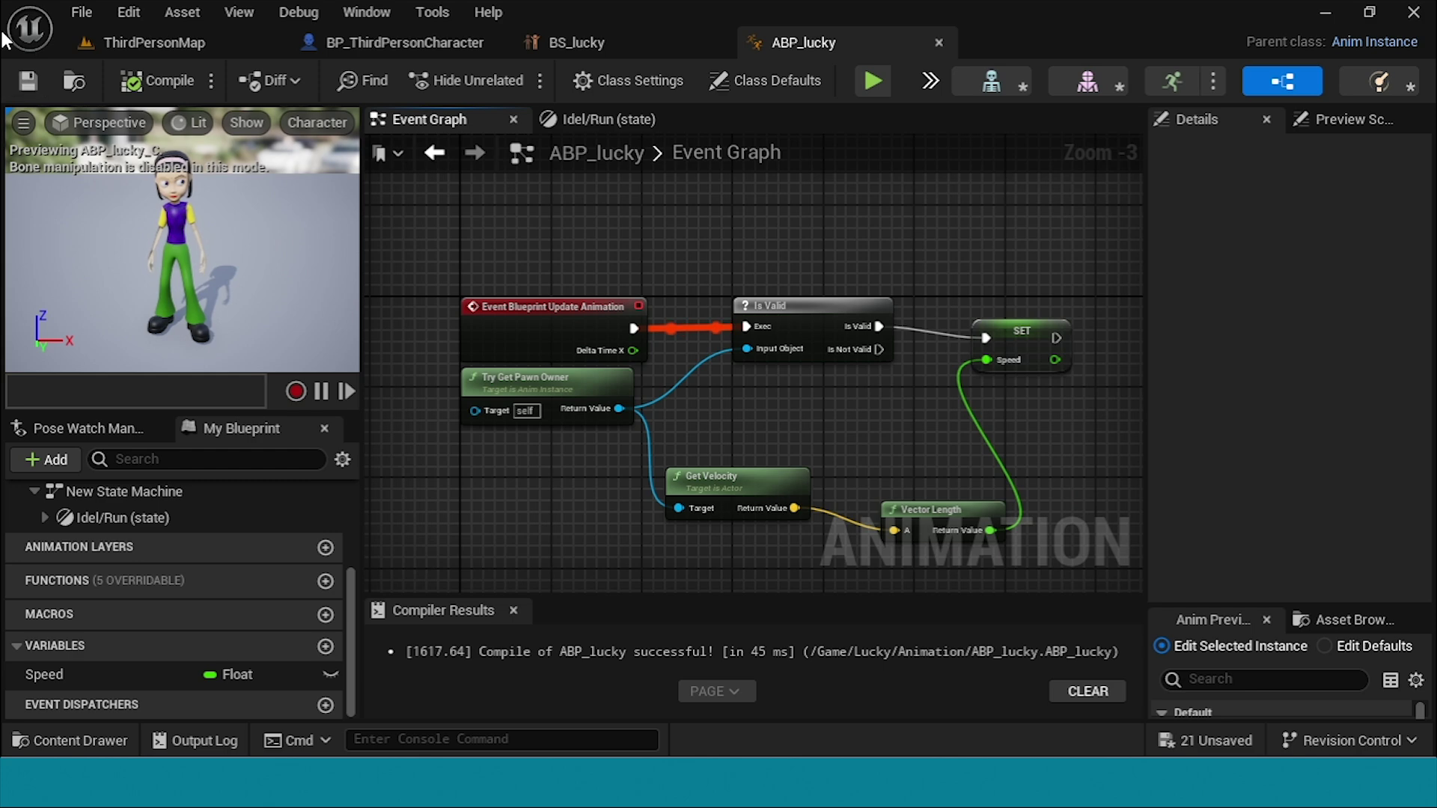
left_click(146, 78)
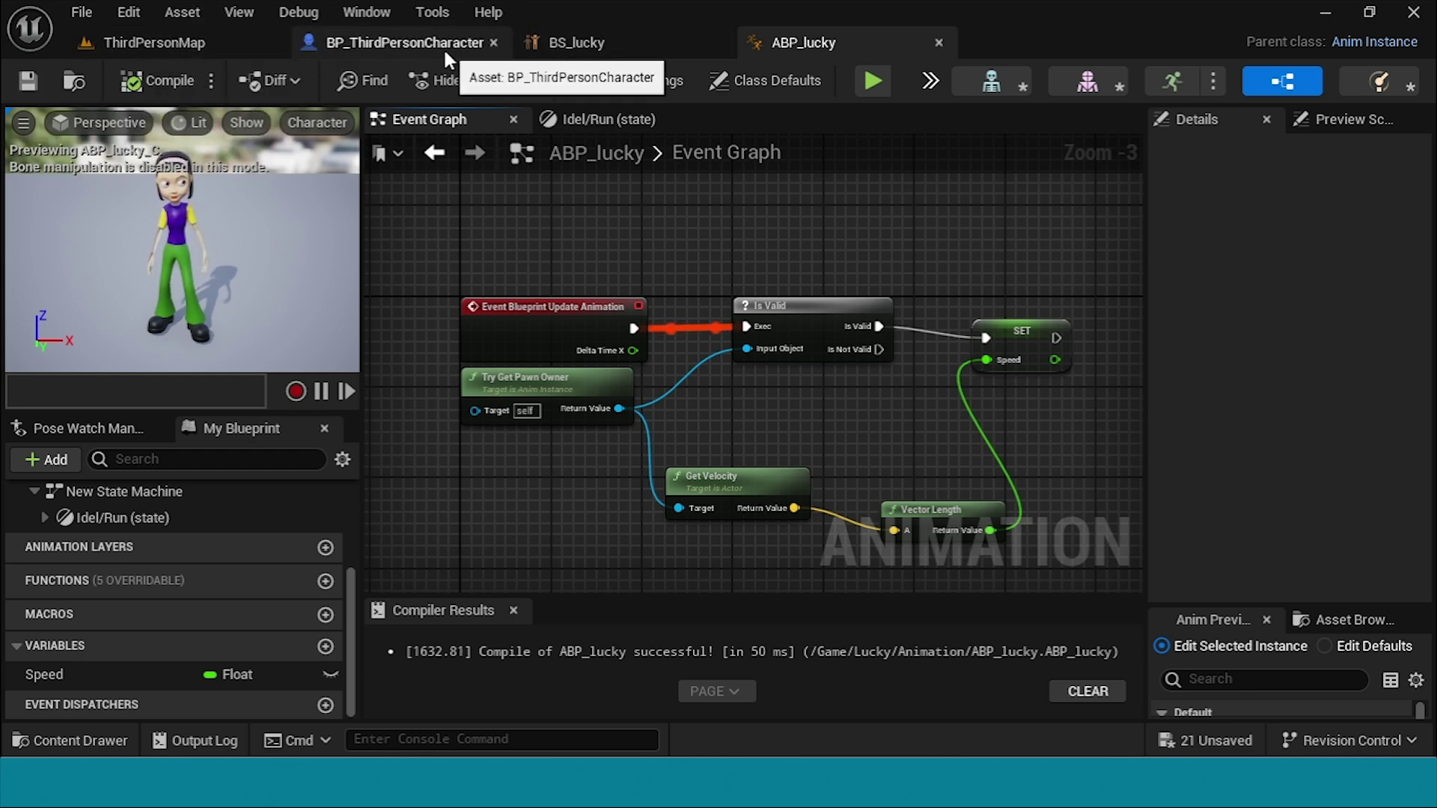
Step: Set BP_ThirdPersonCharacter's Anim Class to ABP_lucky, and compile and save the character blueprint
left_click(419, 45)
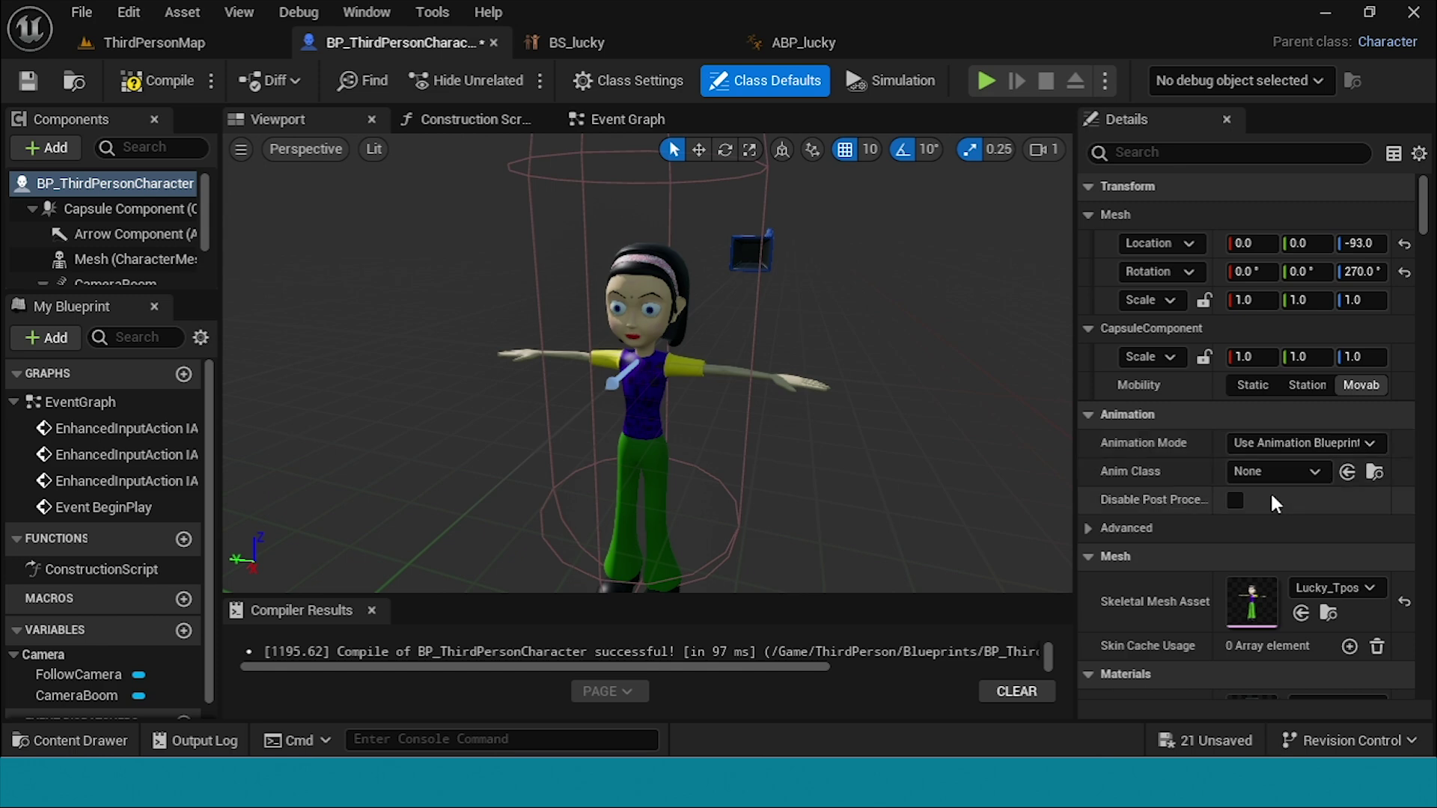
left_click(1317, 475)
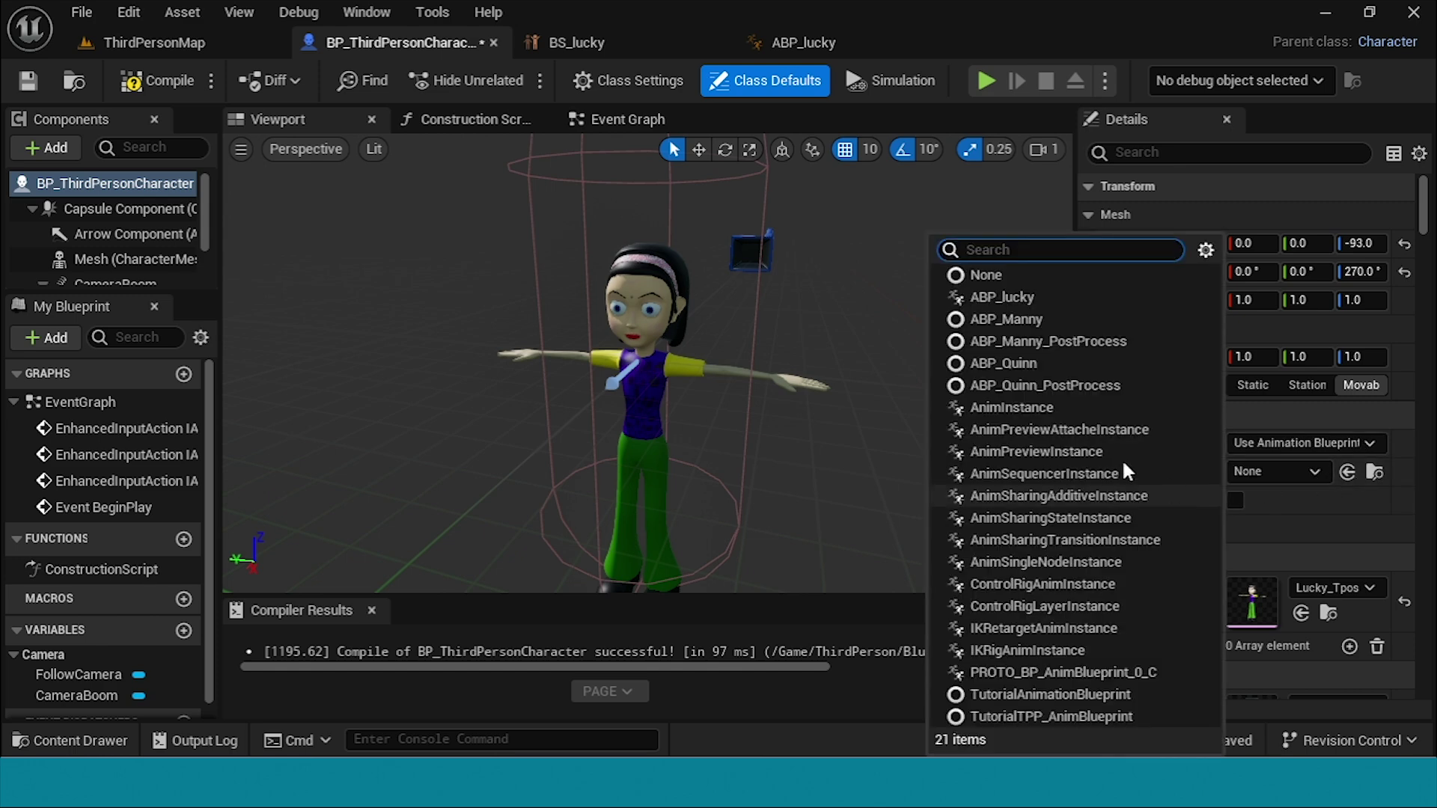
left_click(1012, 298)
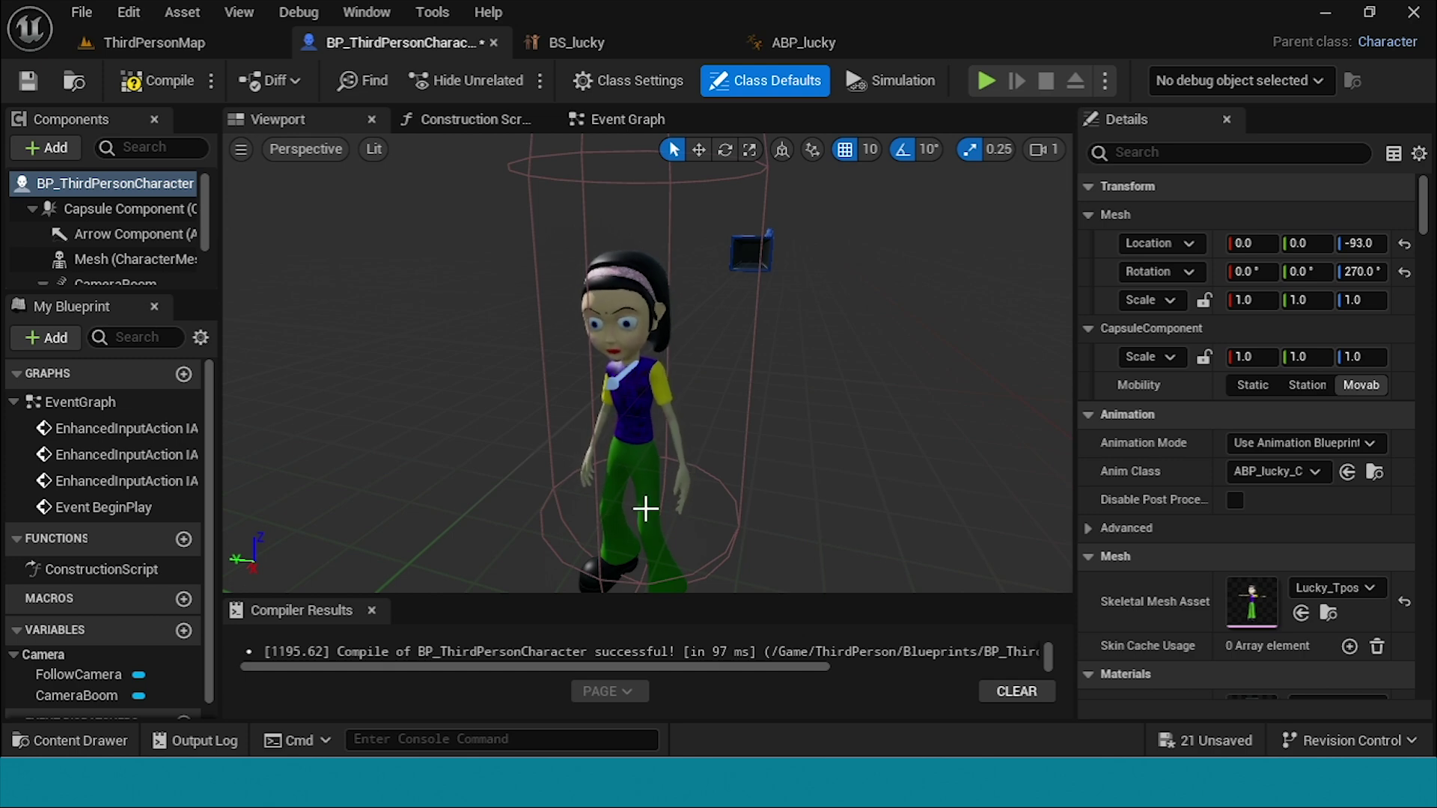
left_click(138, 78)
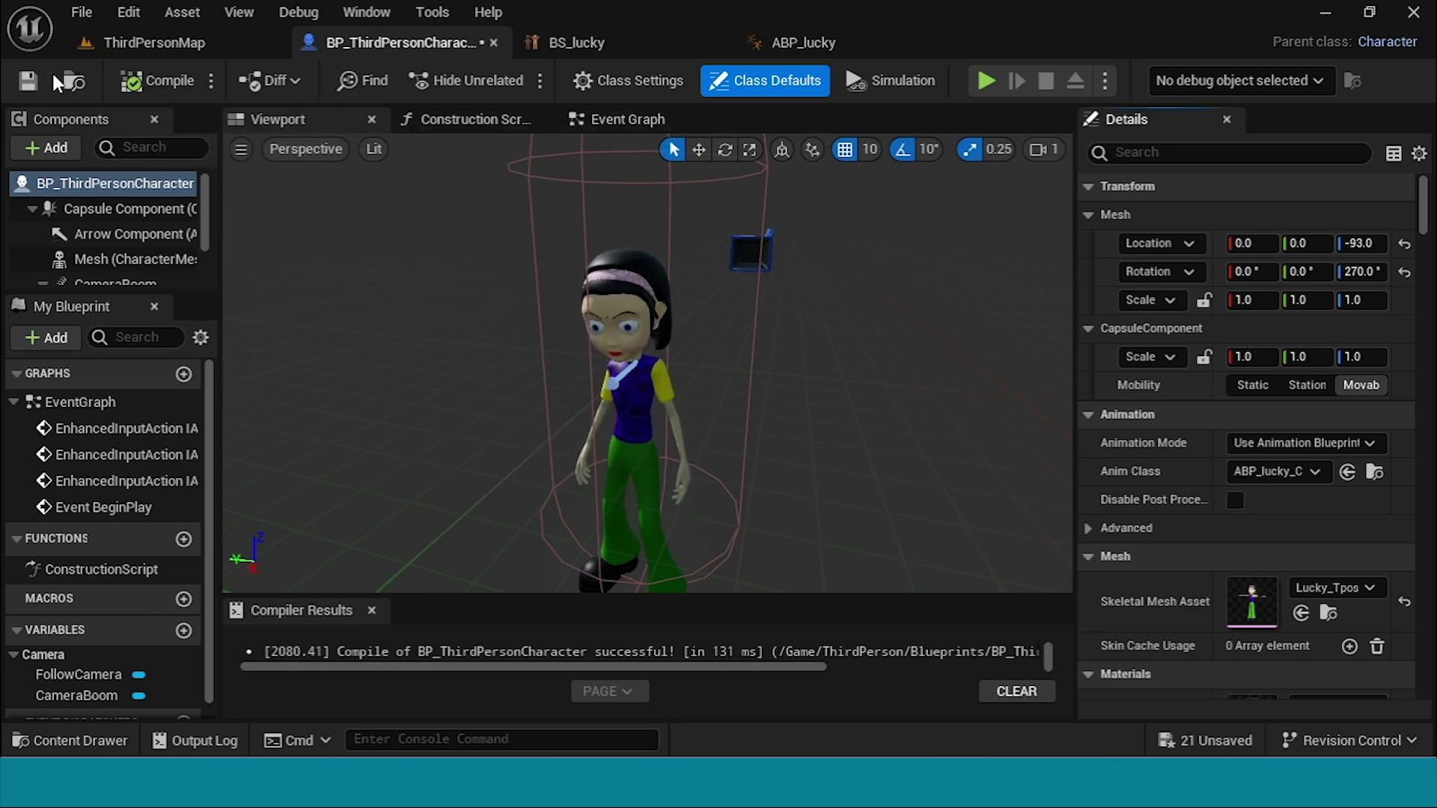
left_click(34, 87)
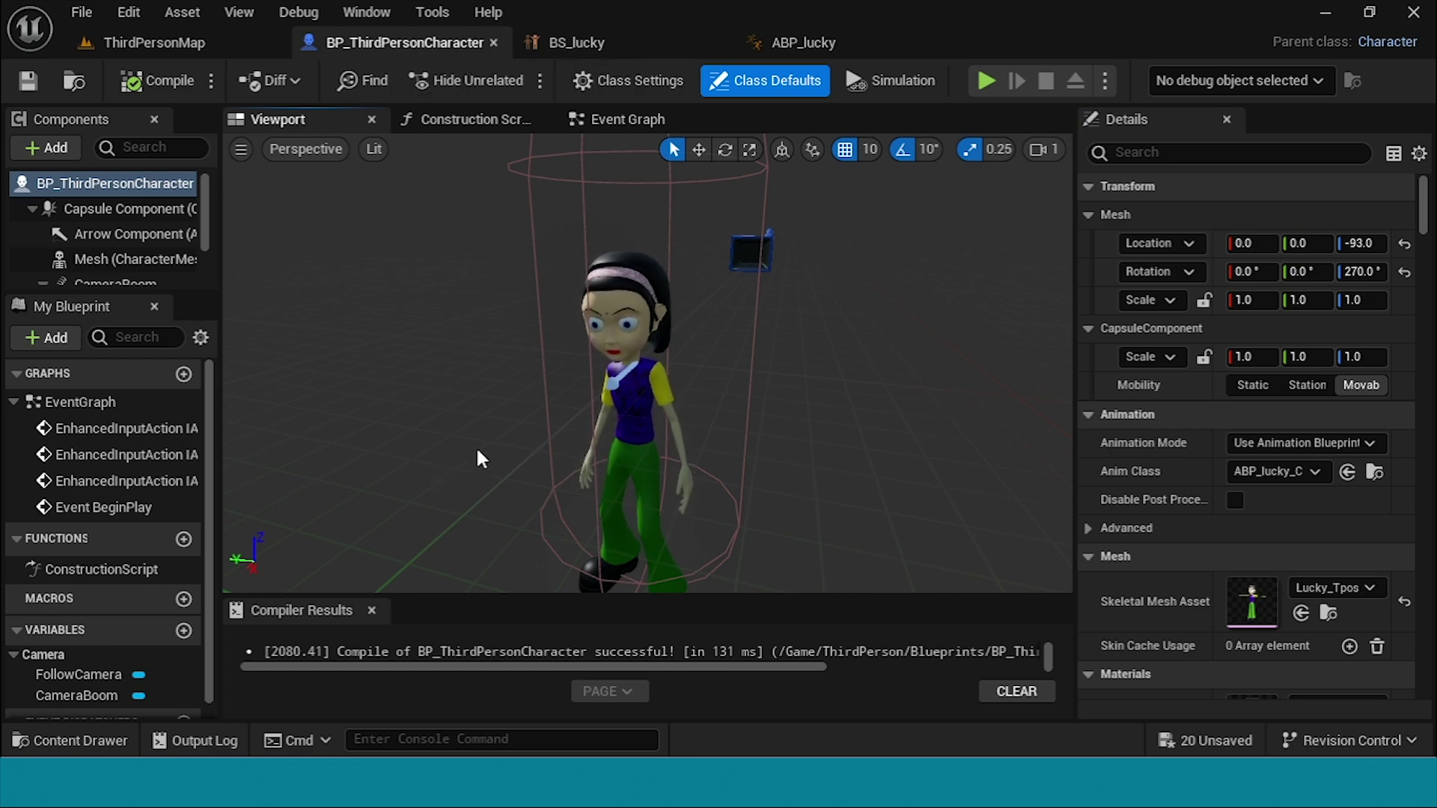
Step: Play ThirdPersonMap, move the character around the level to check its idle and movement animations, and stop the session
left_click(190, 43)
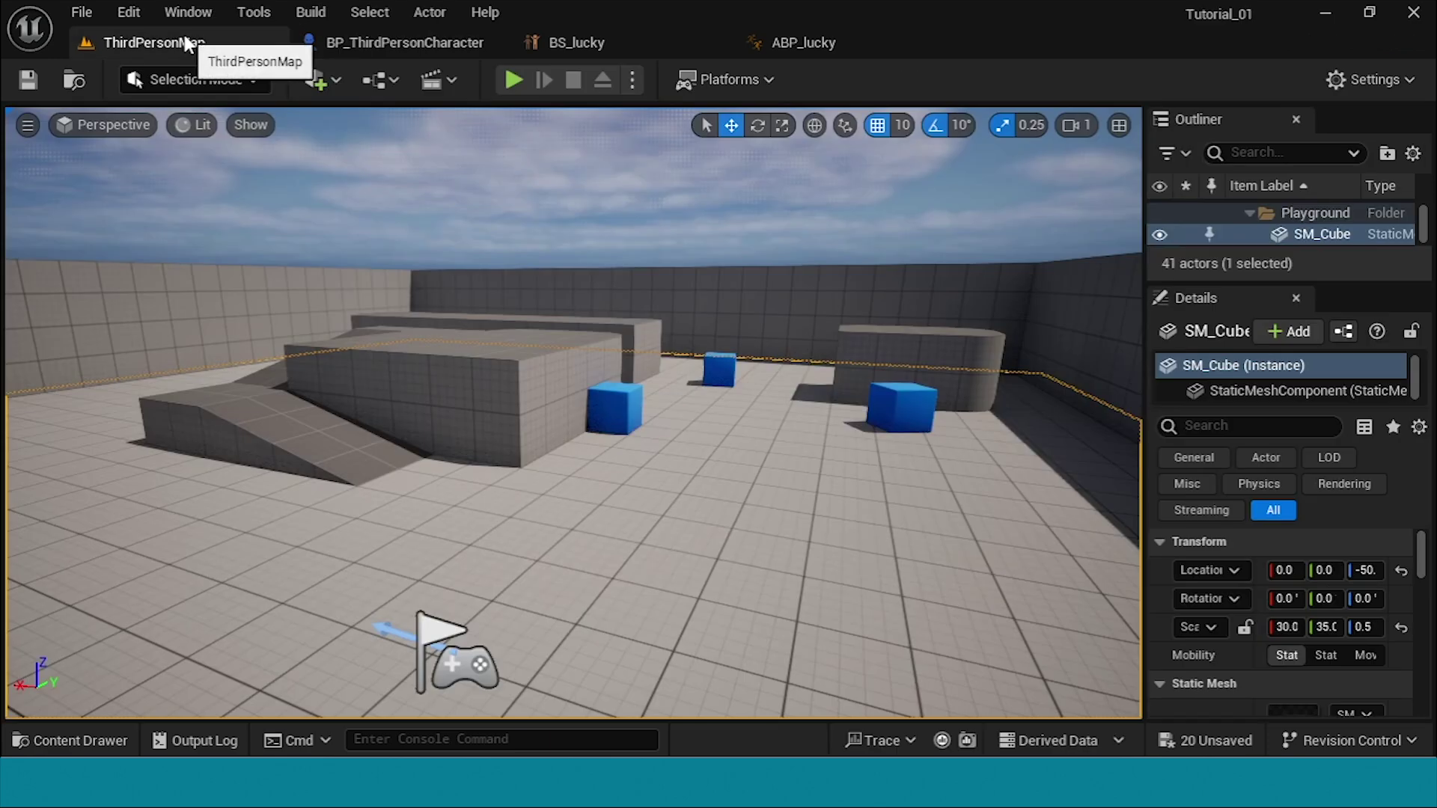
left_click(510, 81)
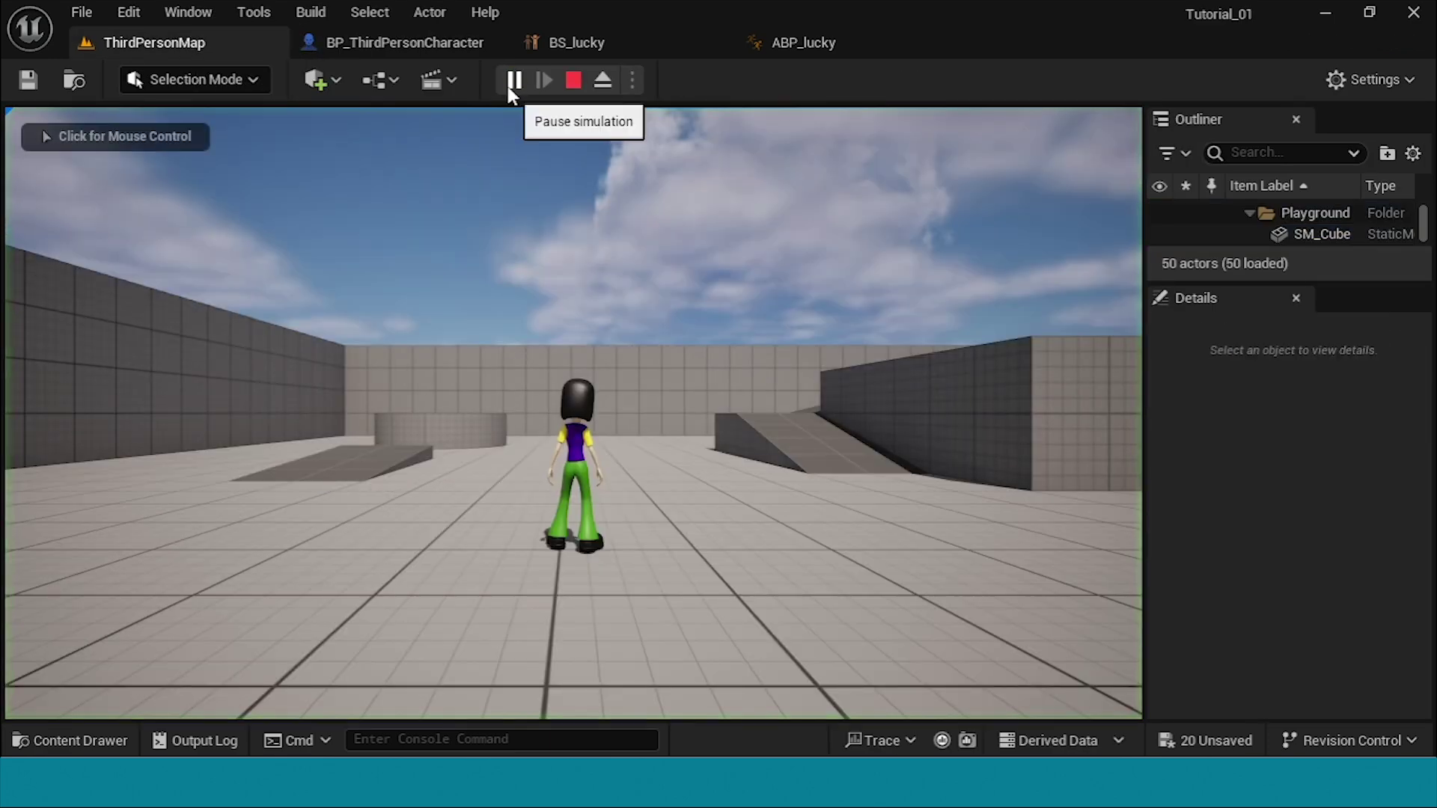
left_click(475, 216)
key("w")
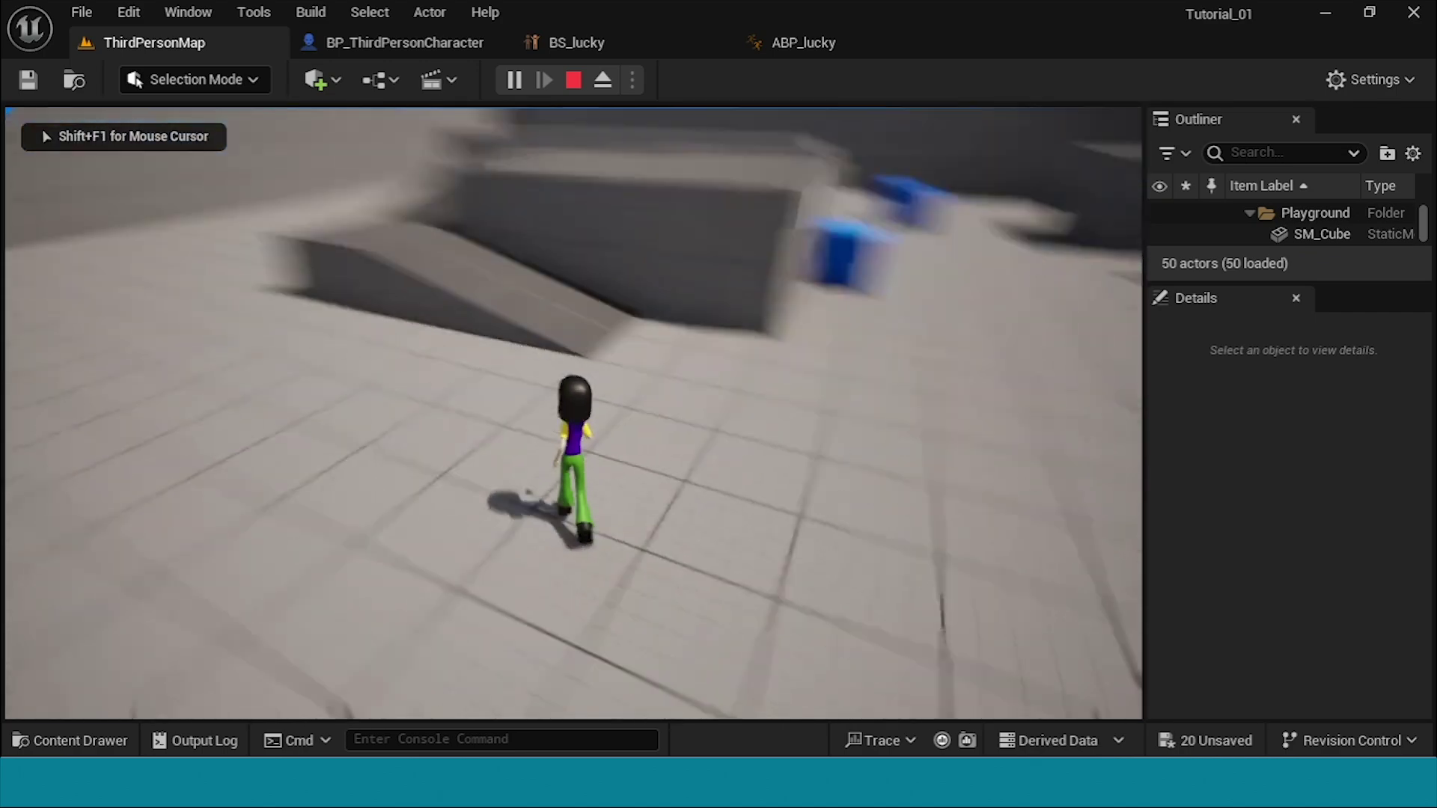
key("w")
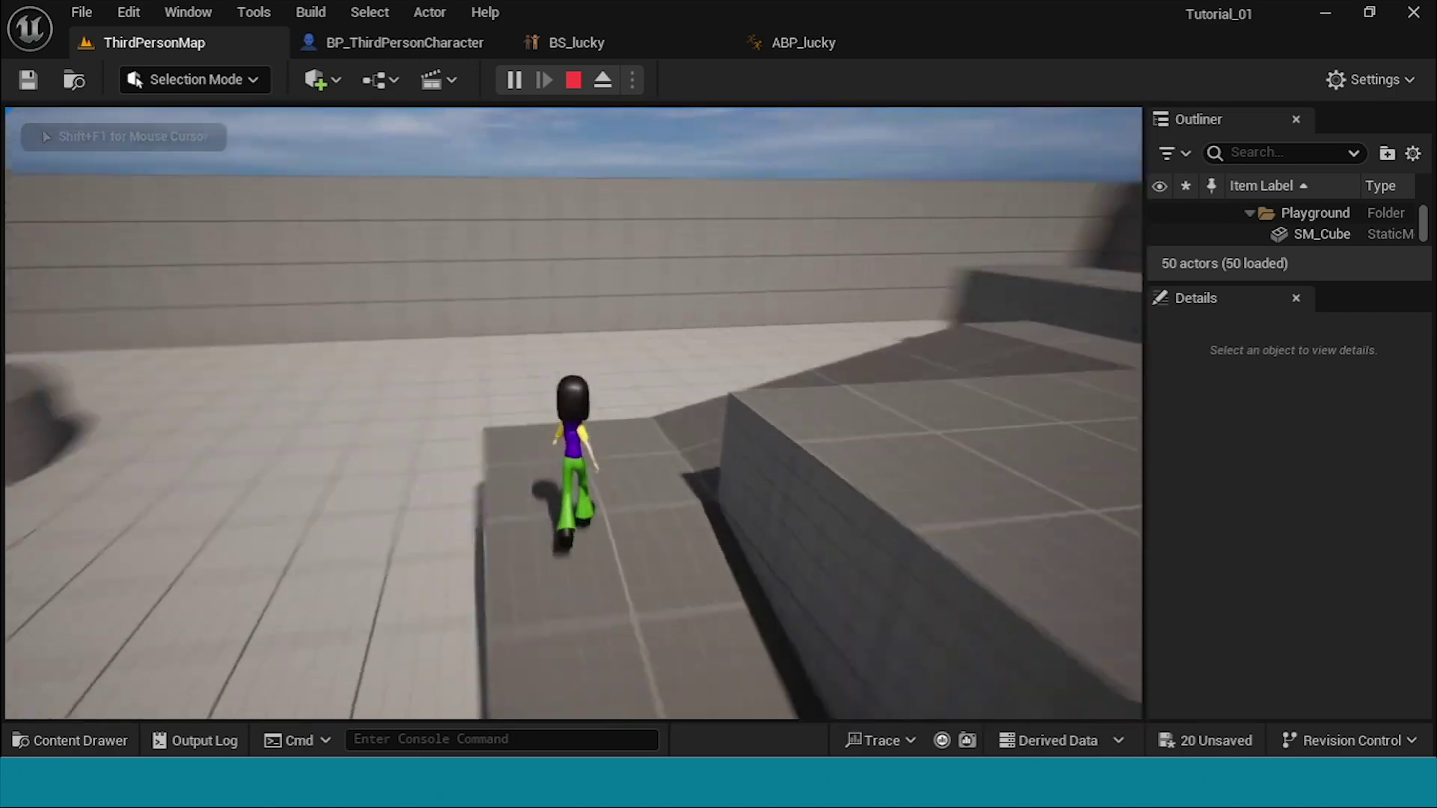
key("w")
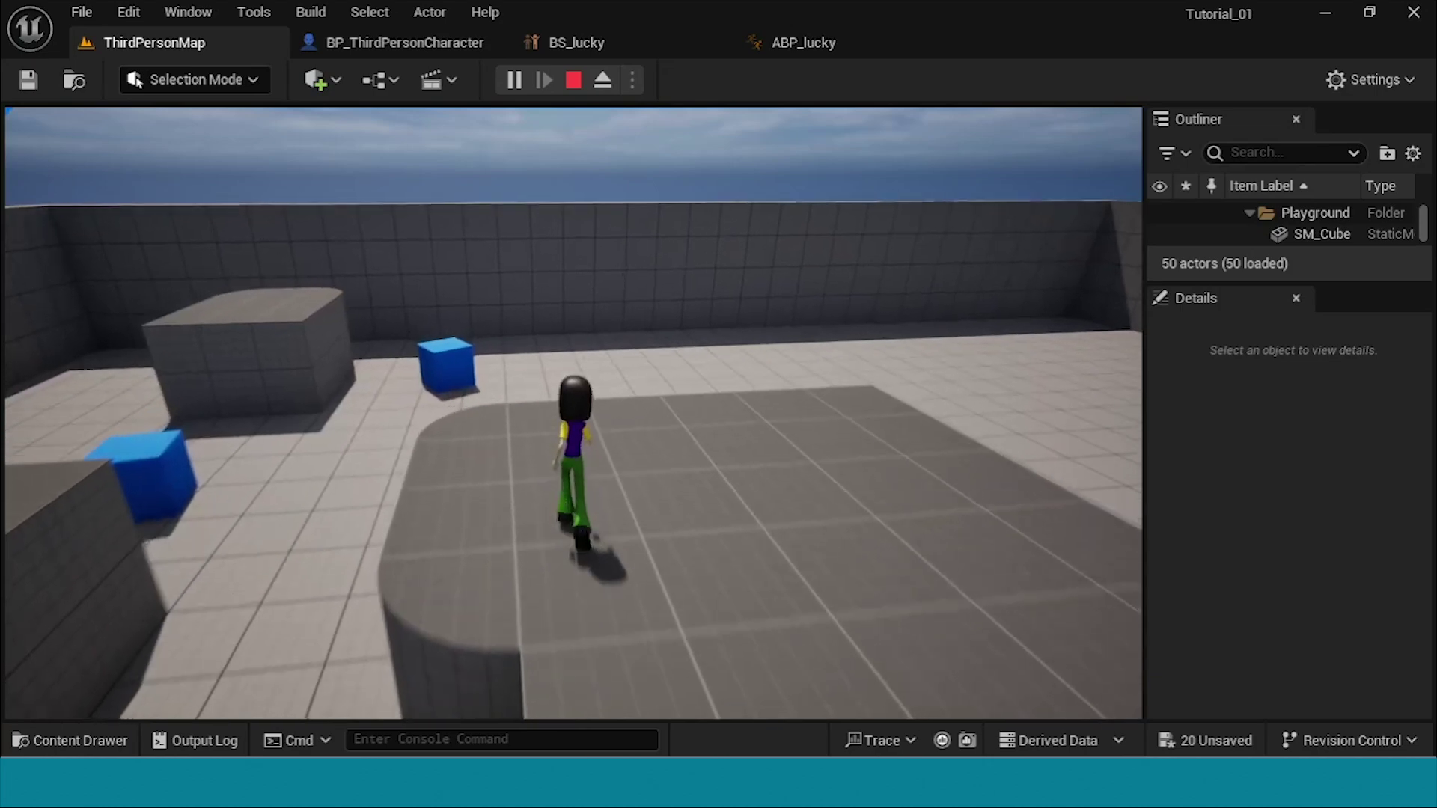
key("w")
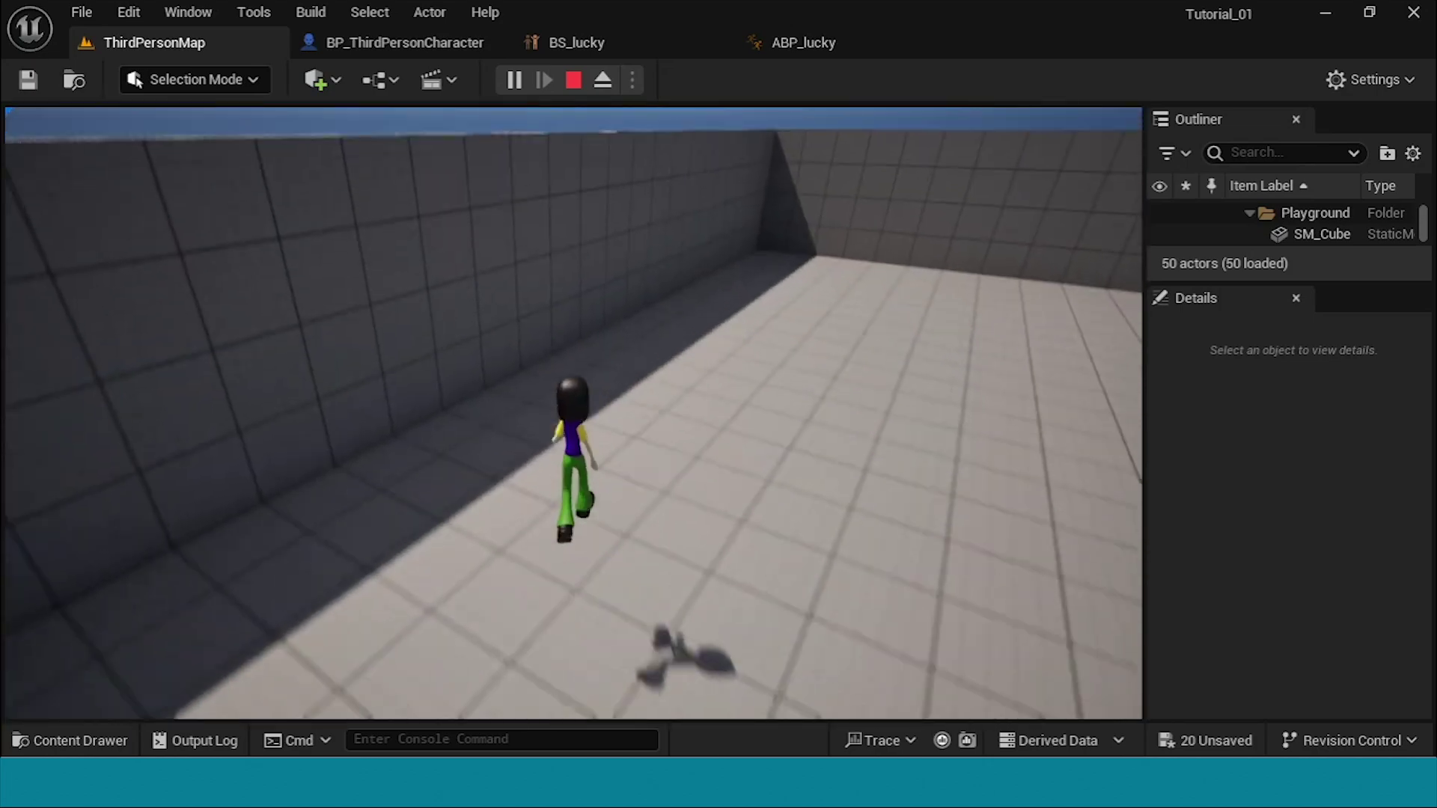
key("w")
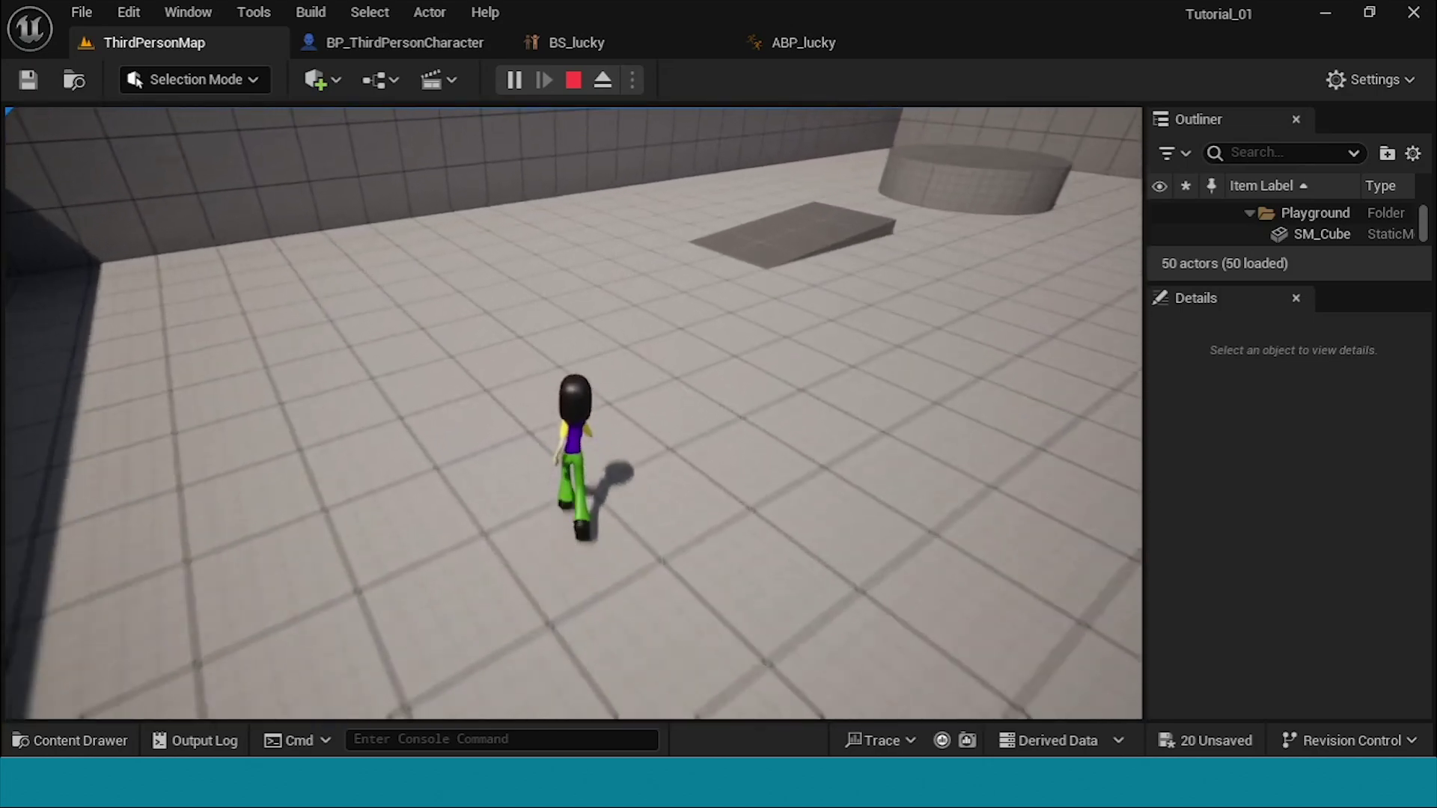
key("w")
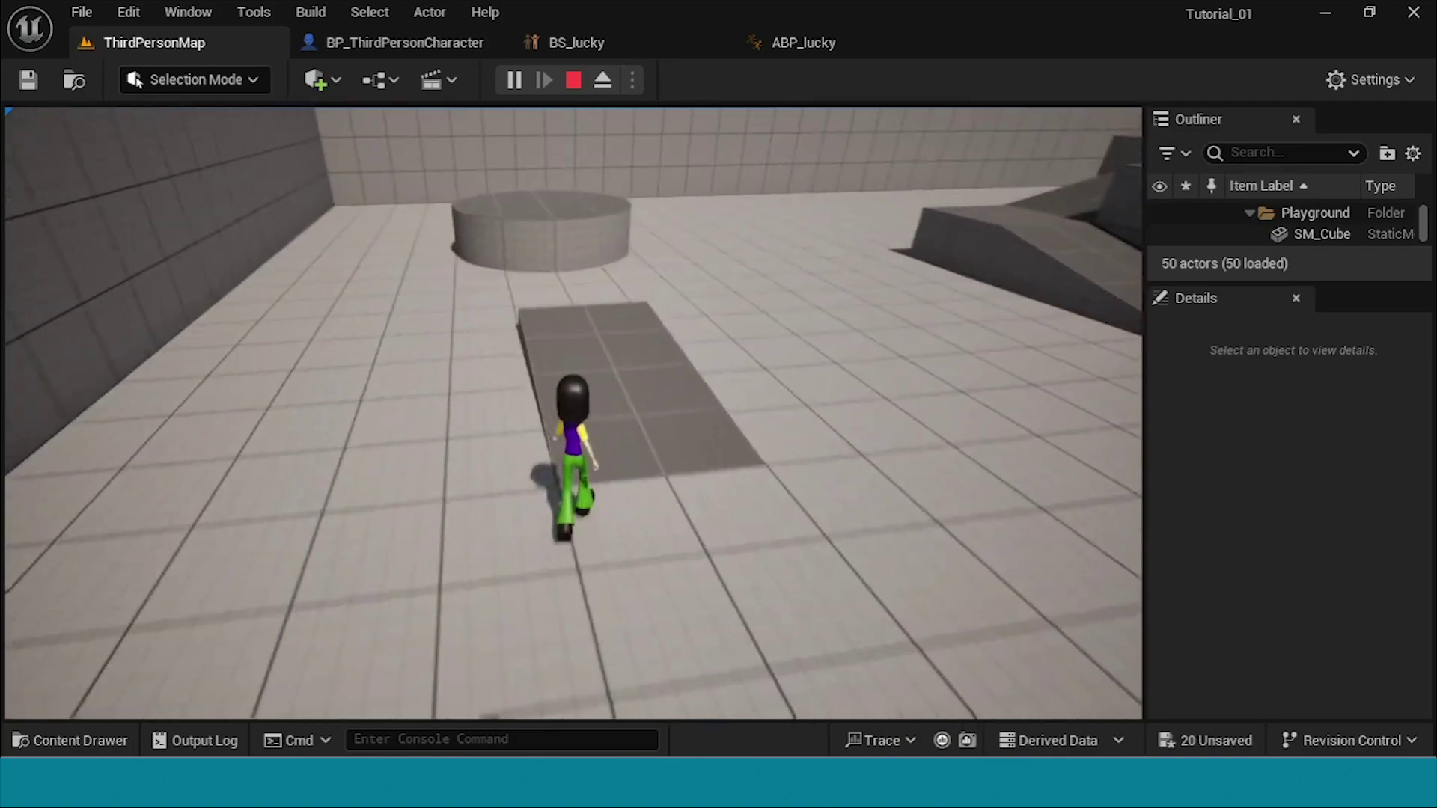
key("w")
key("w")
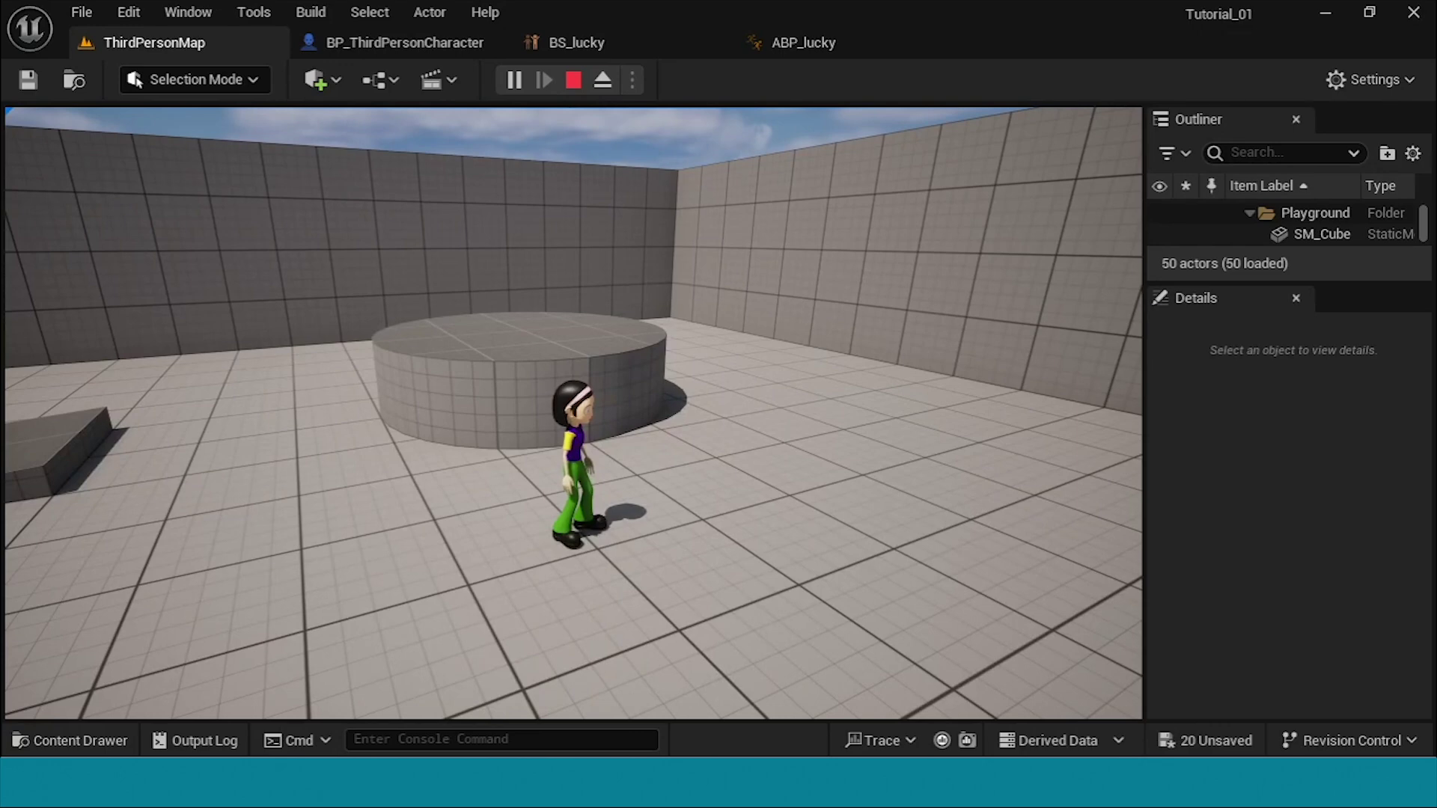
key("Escape")
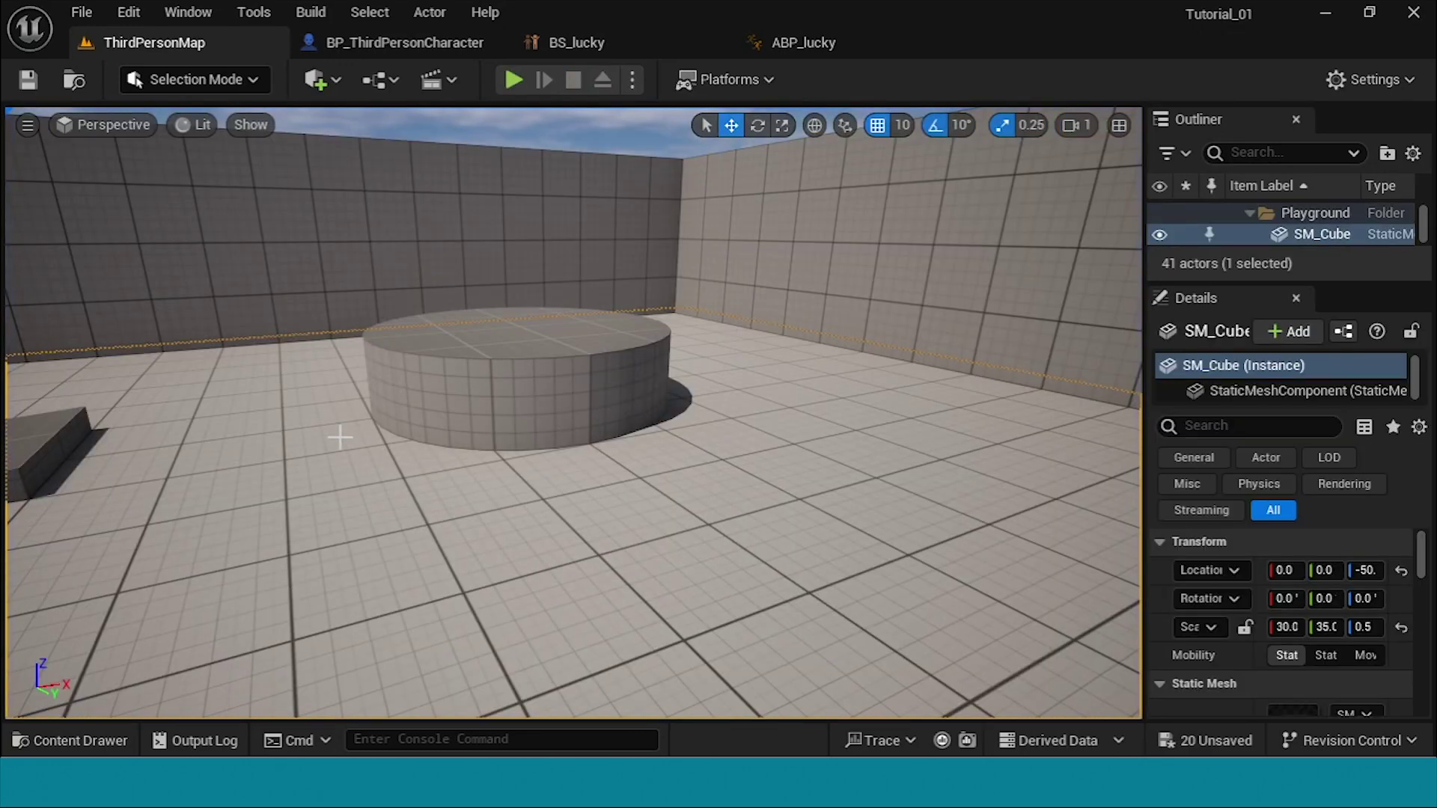
Step: Open ABP_lucky from the Content/Lucky/Animation folder
key("ctrl+space")
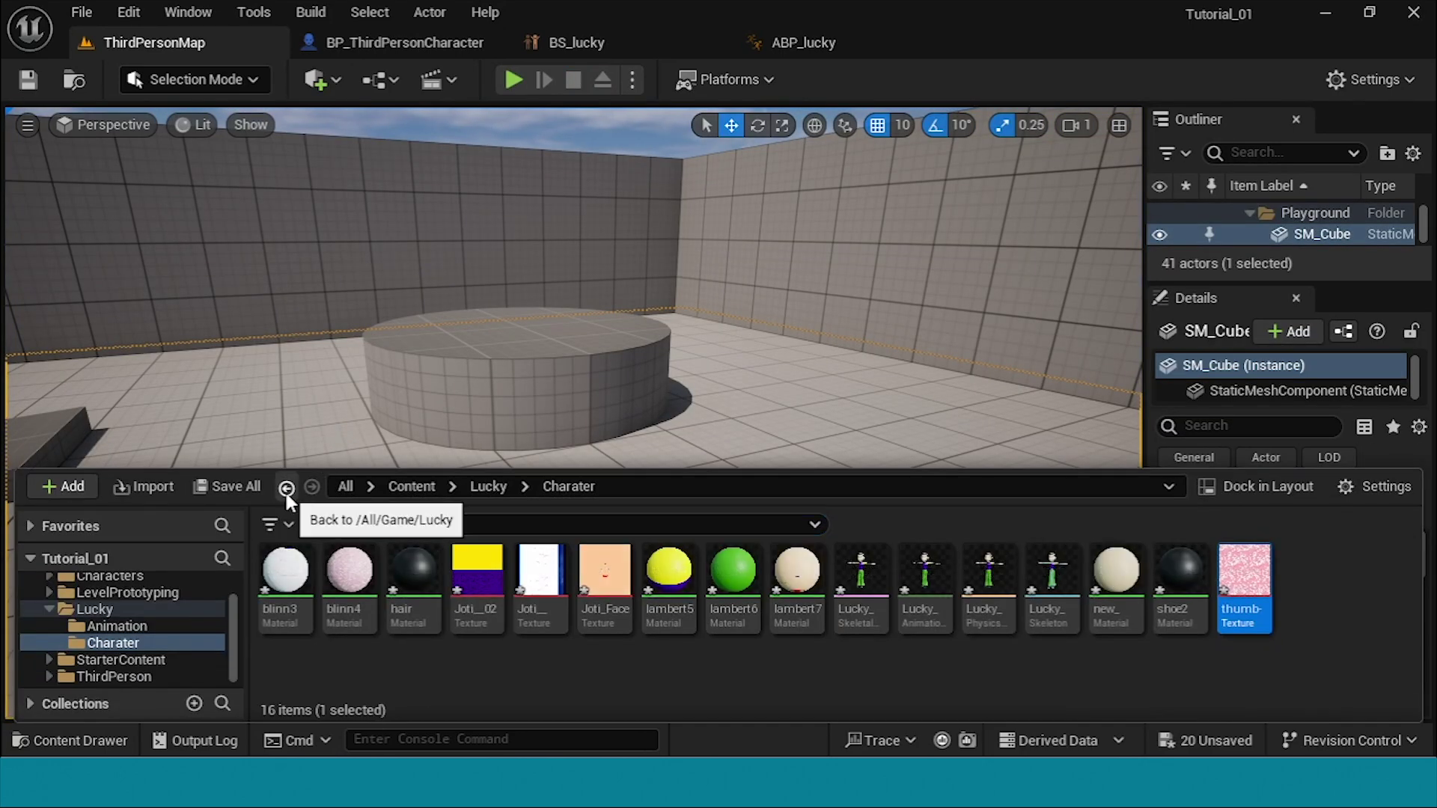
left_click(286, 487)
left_click(285, 487)
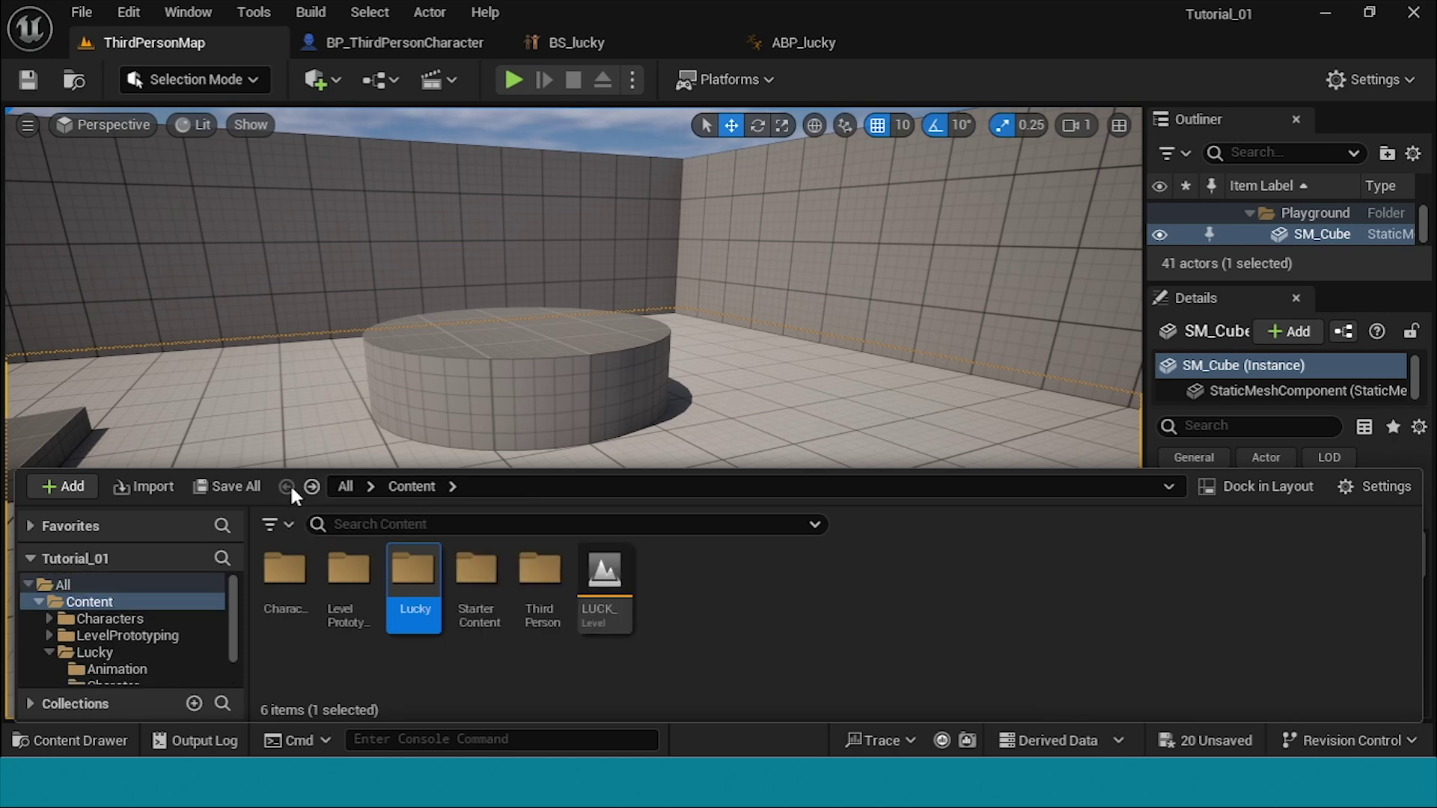
double_click(414, 606)
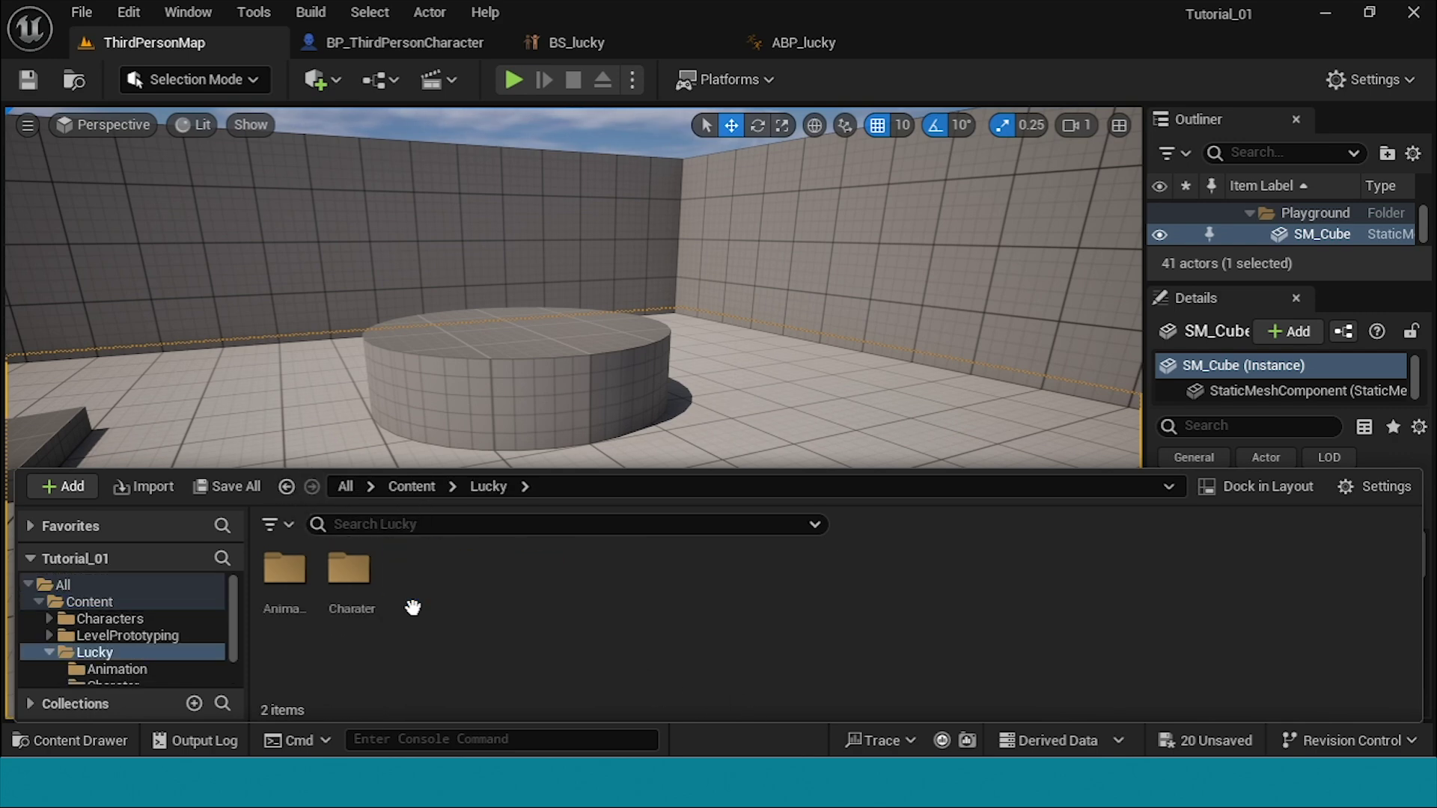
double_click(268, 587)
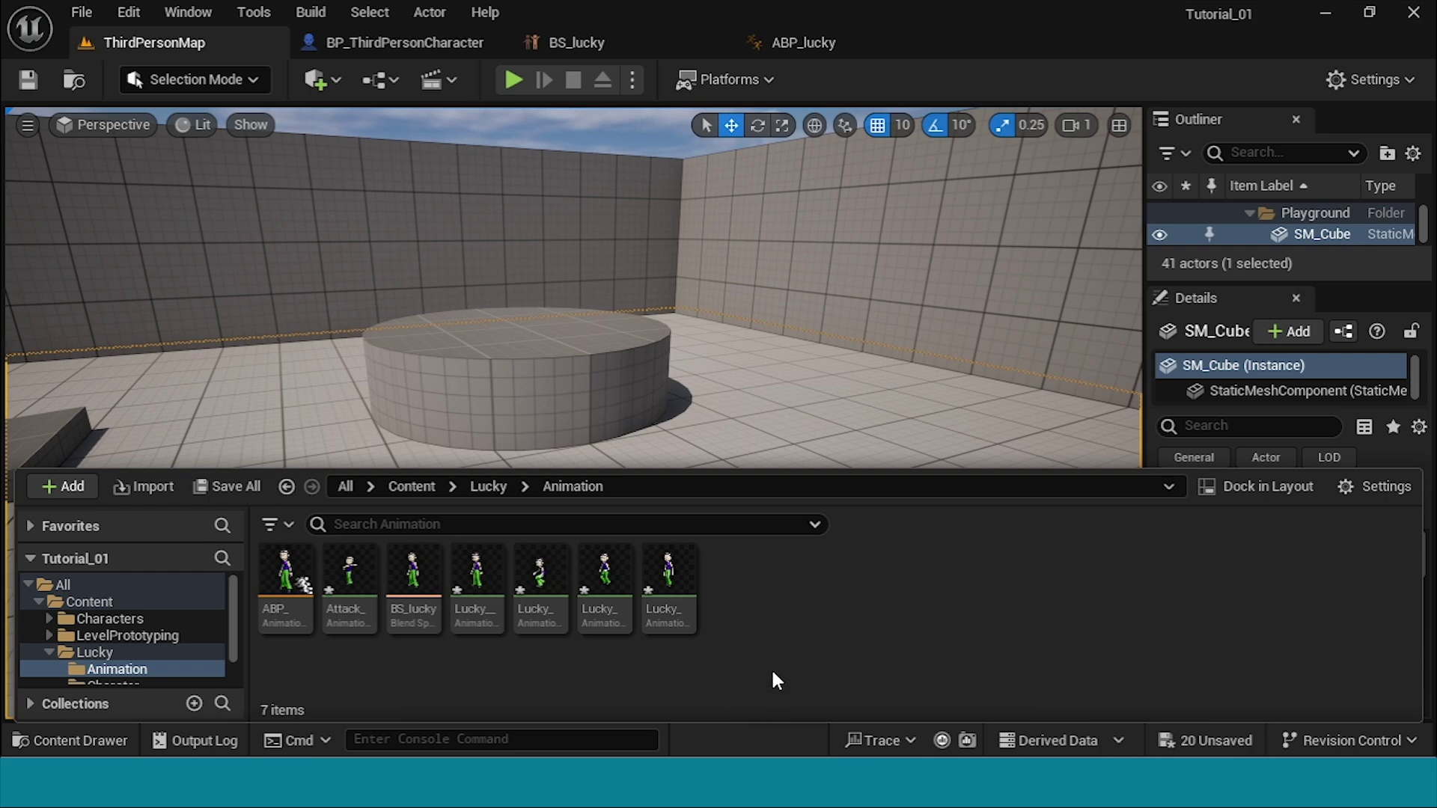
left_click(299, 614)
double_click(299, 614)
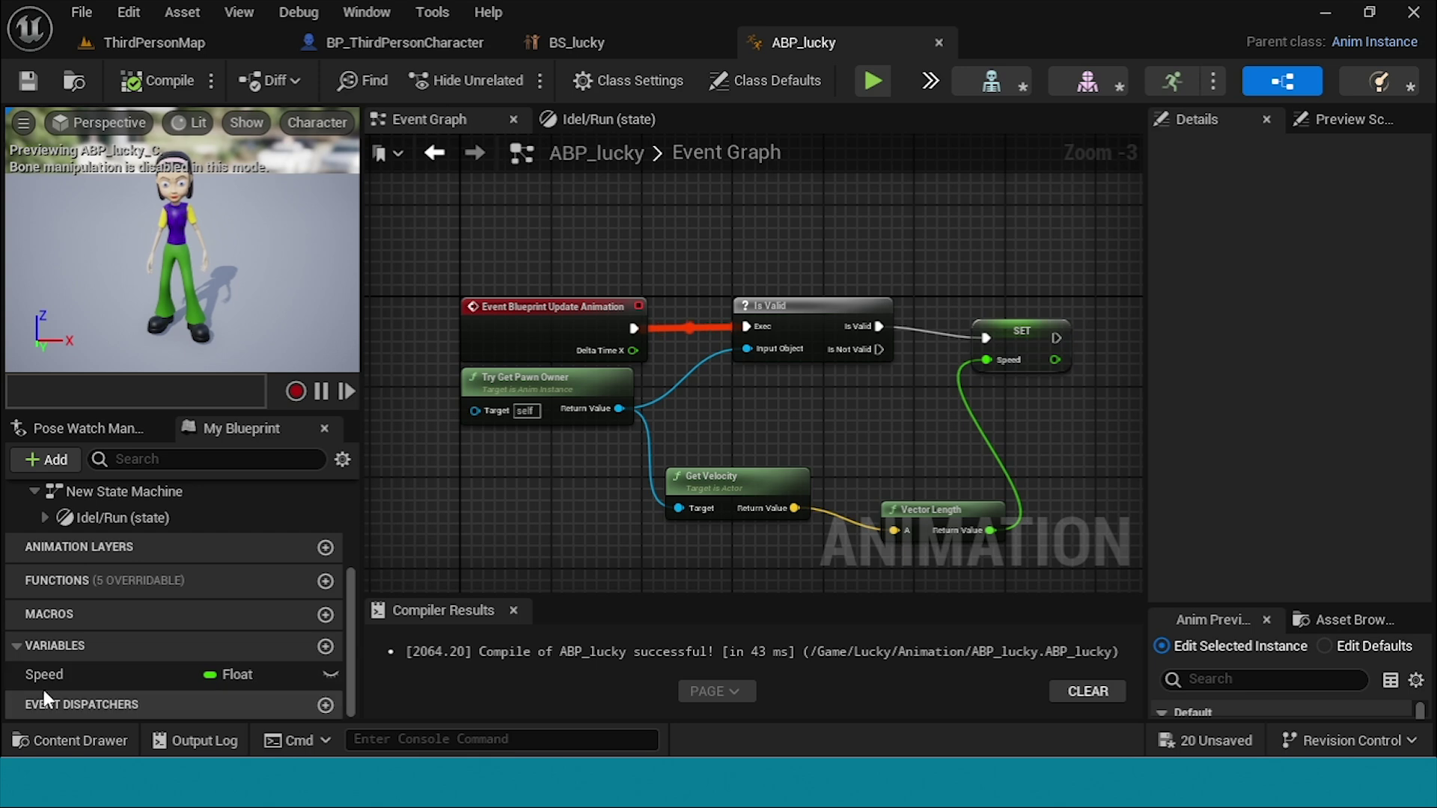
Step: Add a Boolean variable named "INair?" to ABP_lucky
left_click(325, 648)
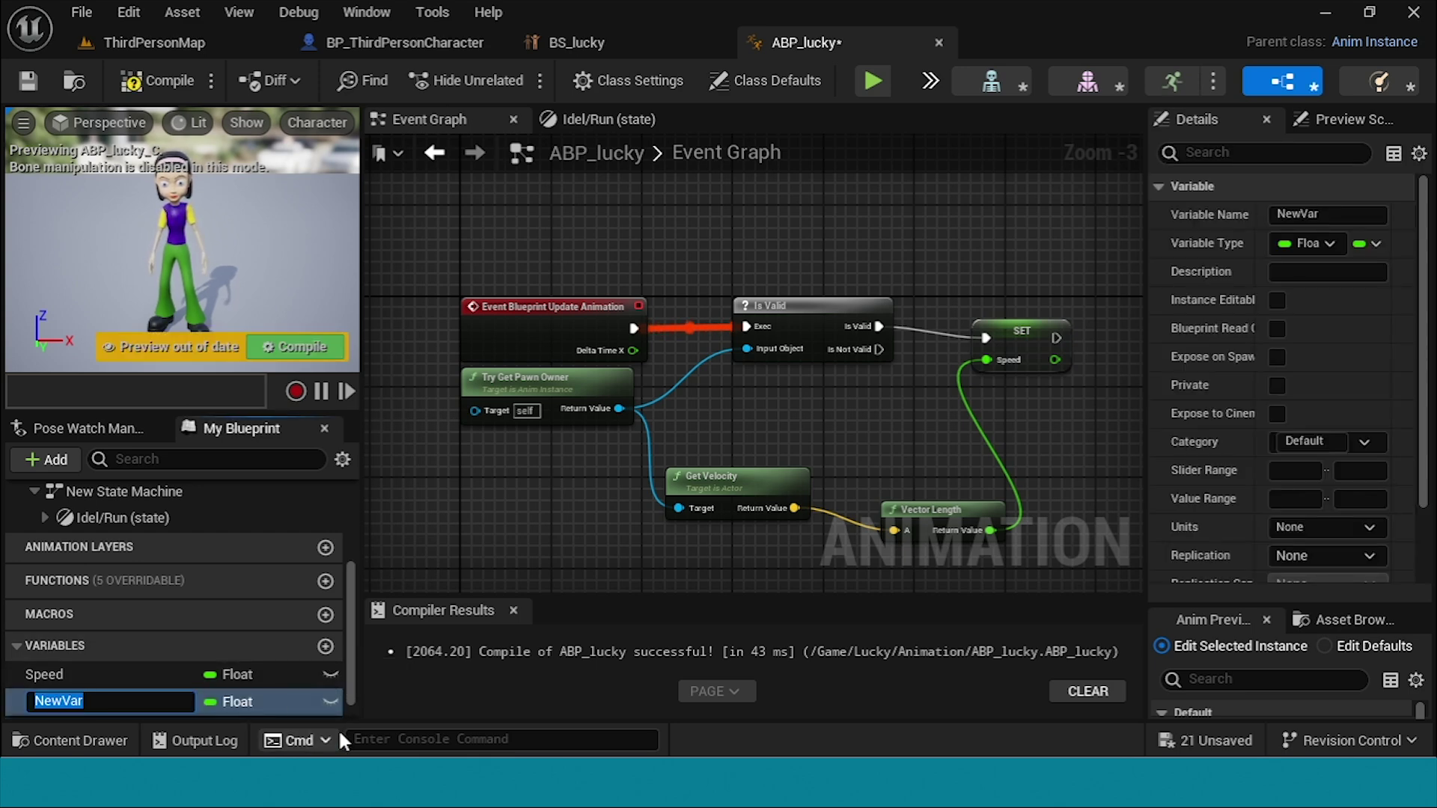
type("I")
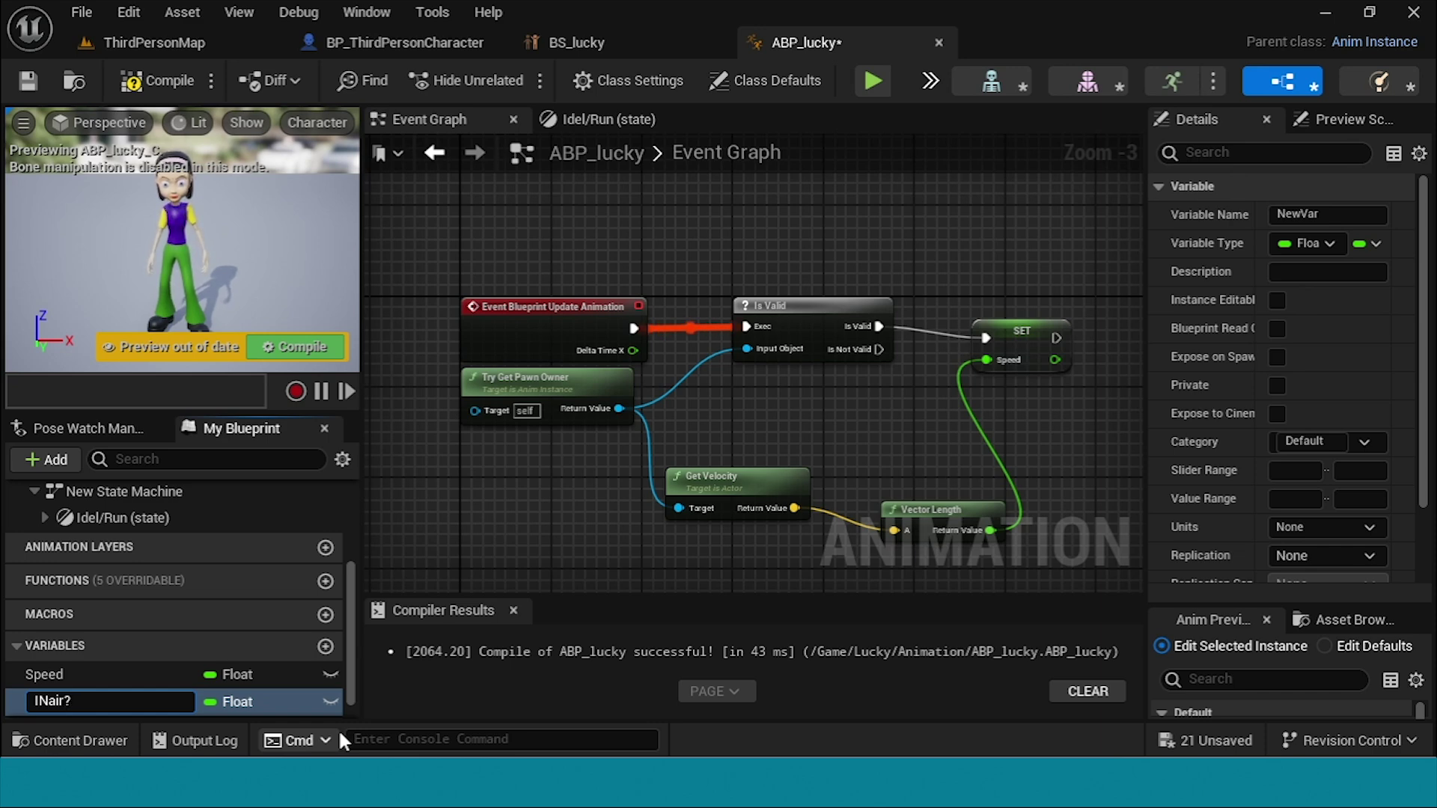
key("Return")
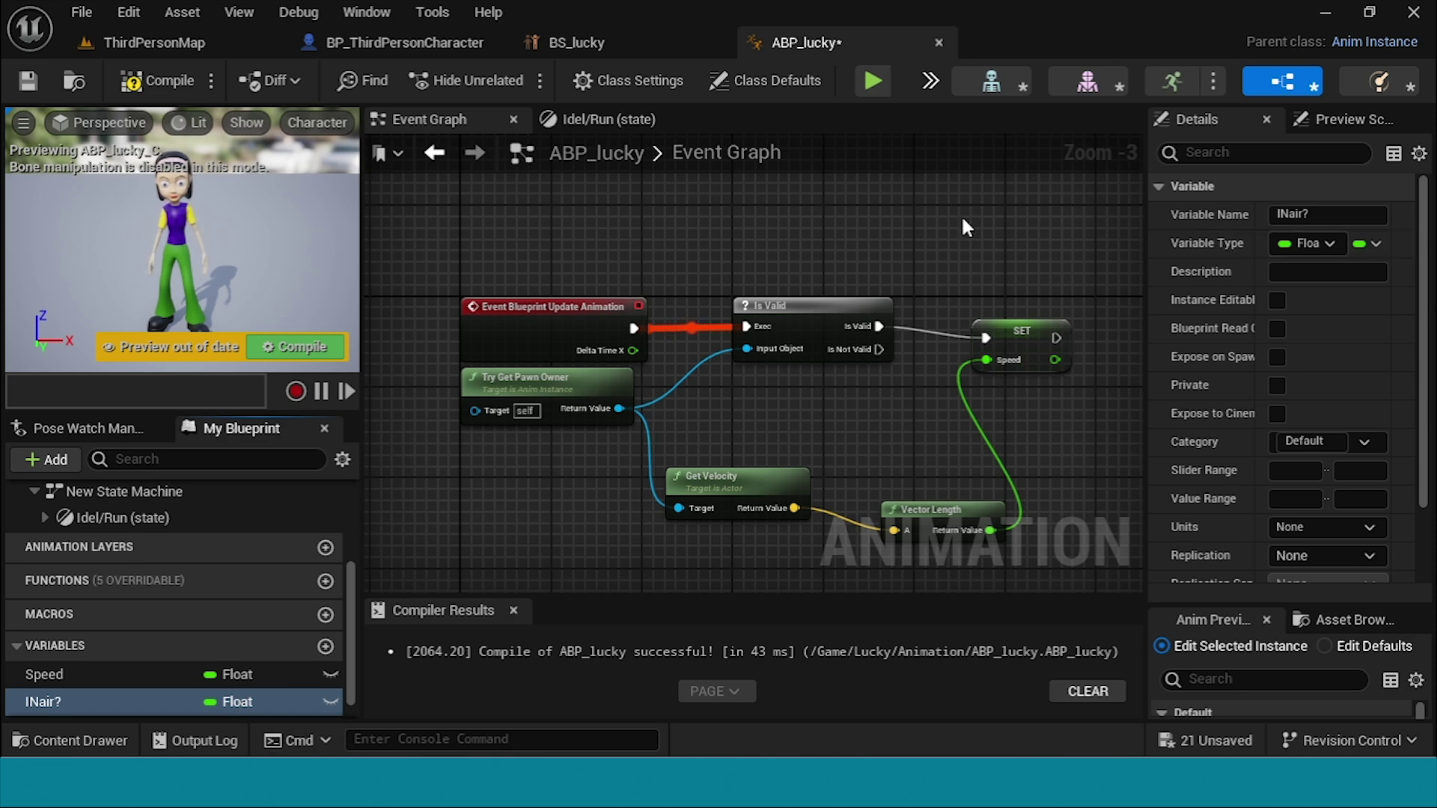
left_click(1330, 243)
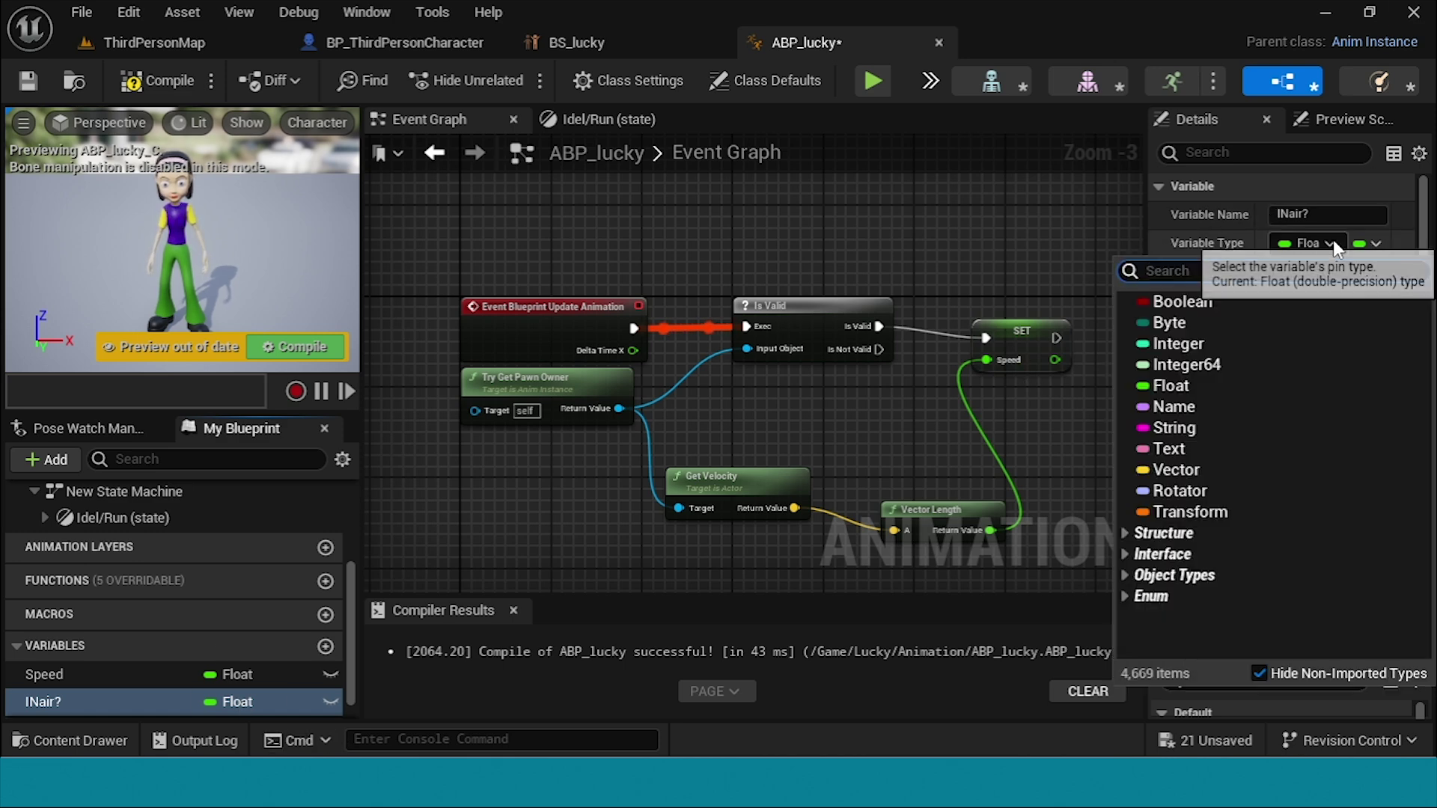
left_click(1271, 306)
scroll(603, 501, "down", 2)
scroll(585, 504, "up", 2)
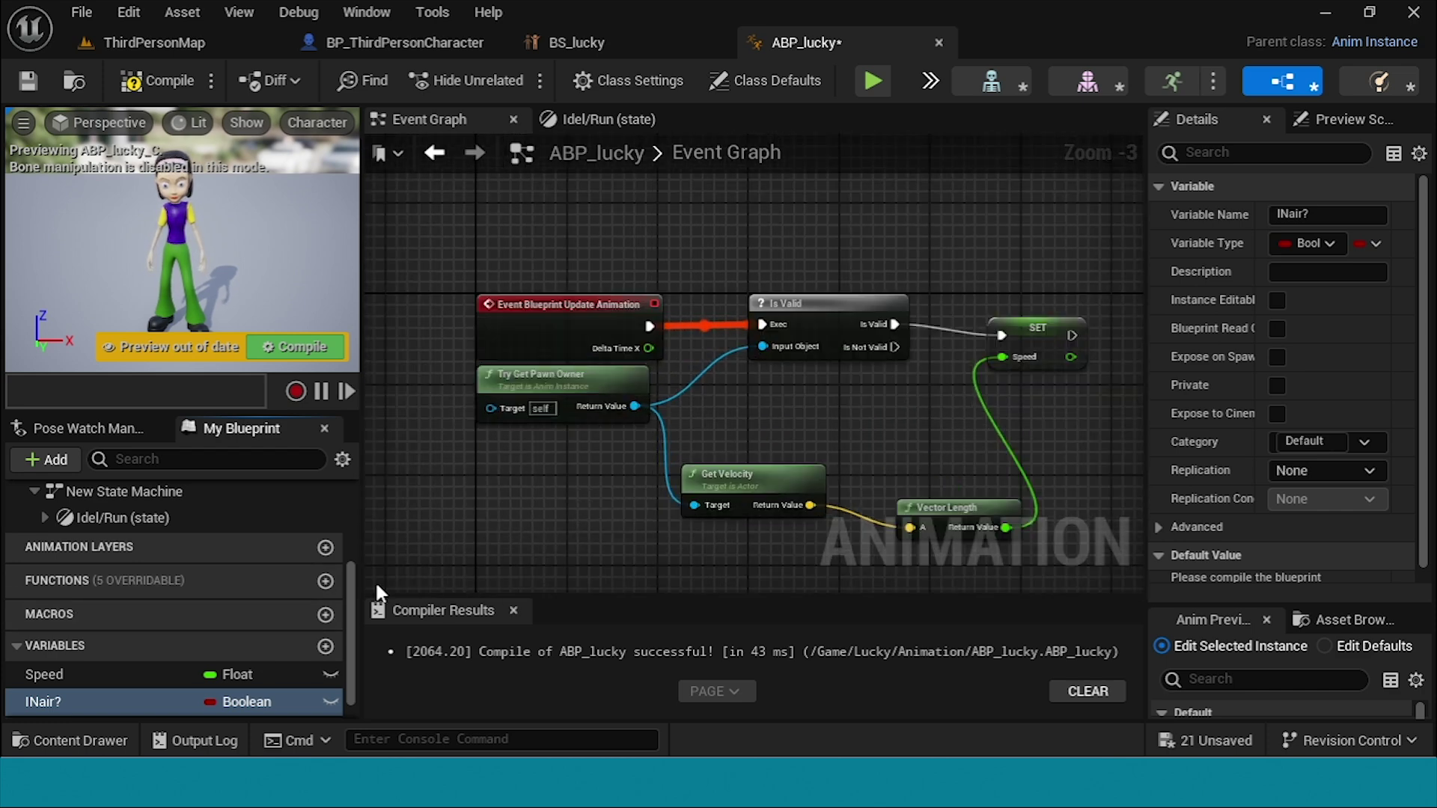
Step: Add a Set INair? node to the Event Graph and wire its execution between Is Valid and the Set Speed node
left_click_drag(38, 702, 949, 241)
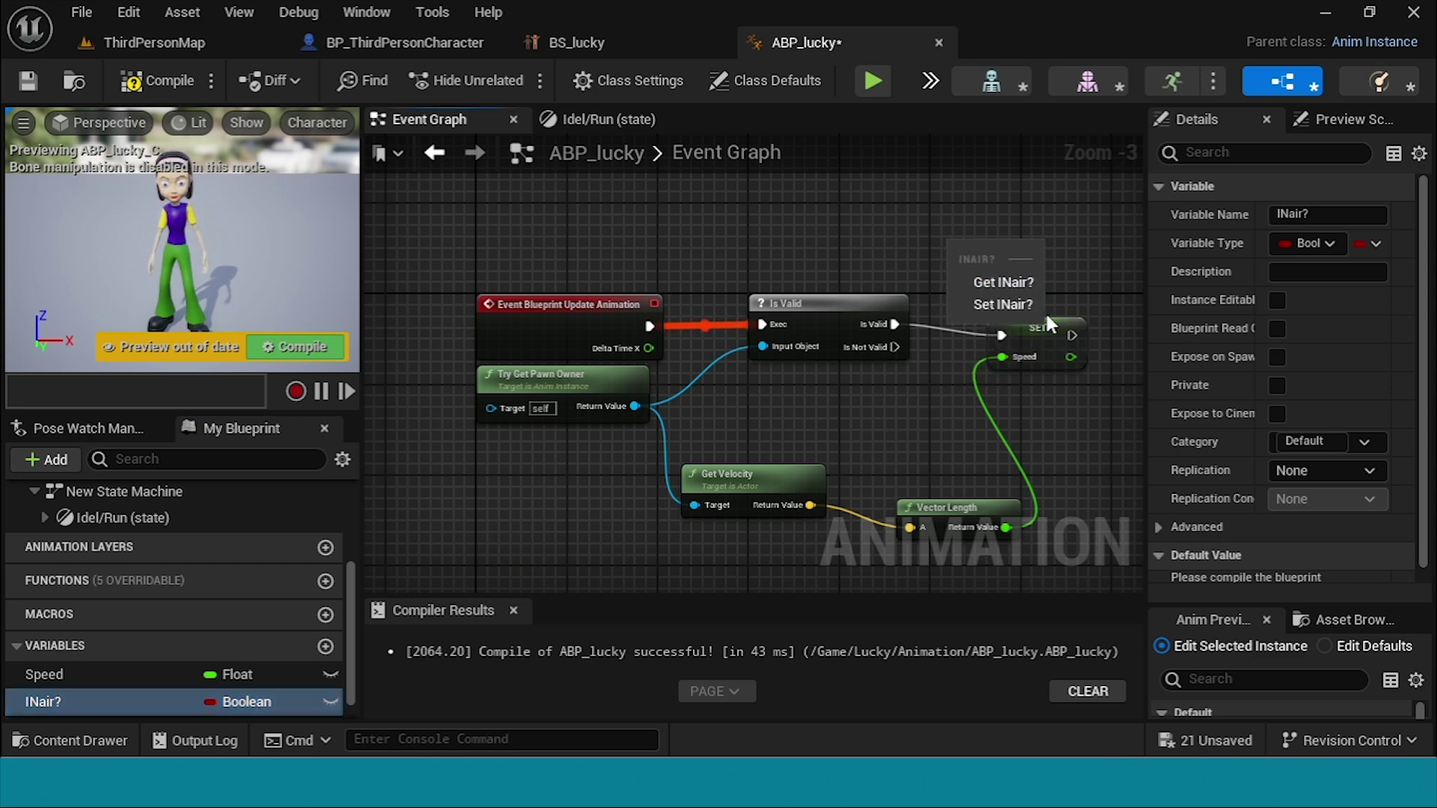
left_click(1003, 304)
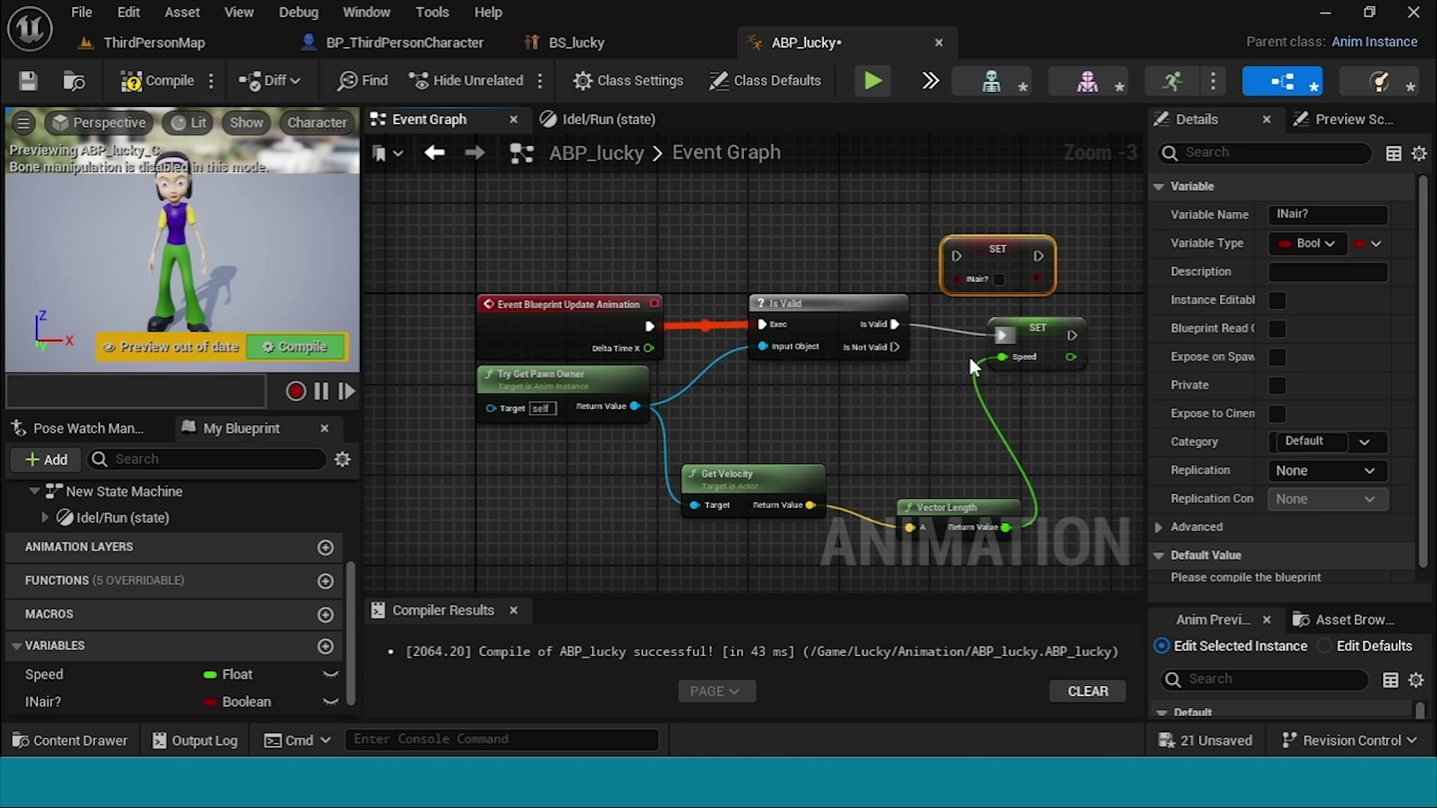
left_click_drag(1070, 335, 1134, 326)
left_click_drag(853, 324, 1070, 321)
Step: Add a Get Movement Component node fed by Try Get Pawn Owner's Return Value
scroll(785, 389, "down", 1)
left_click_drag(648, 428, 806, 427)
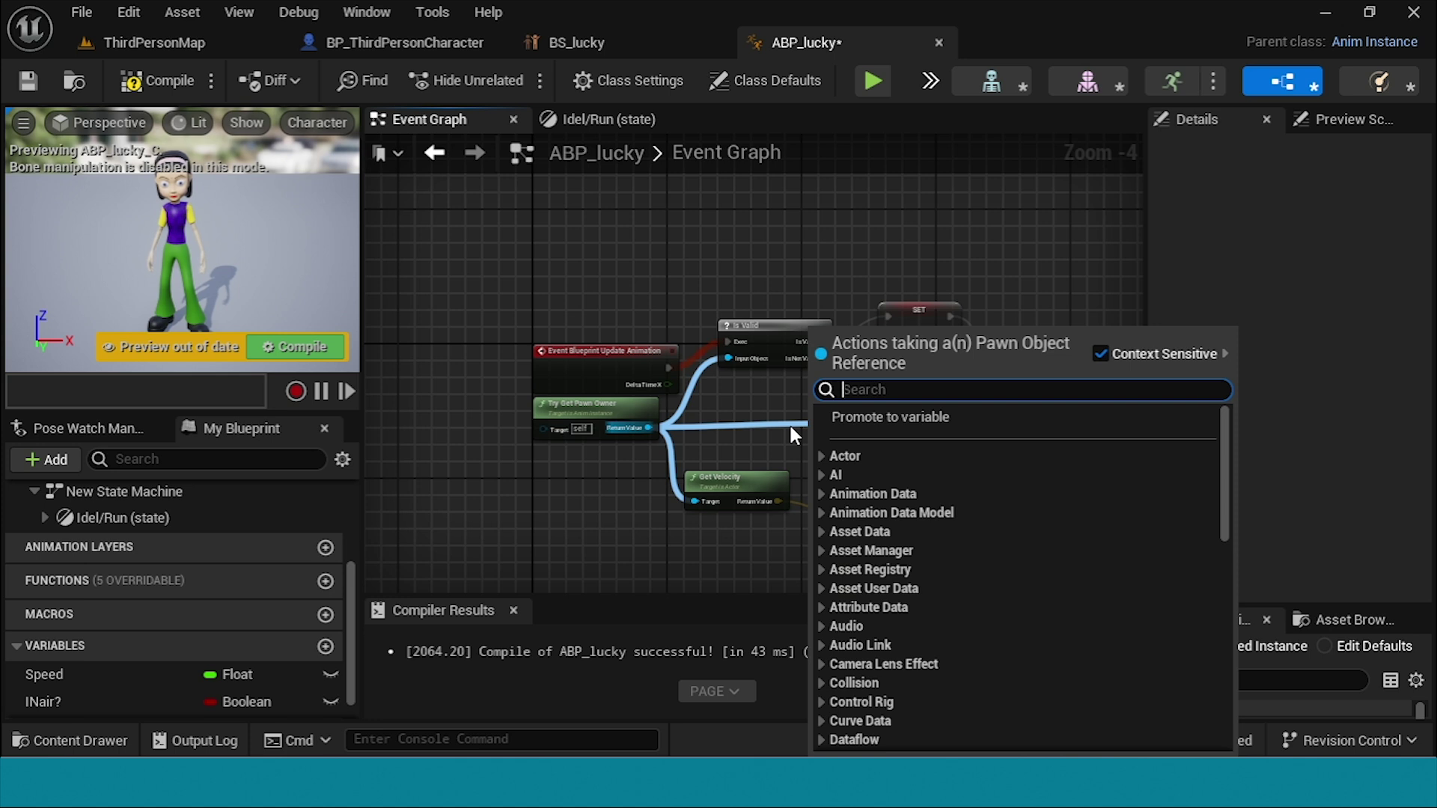
type("g")
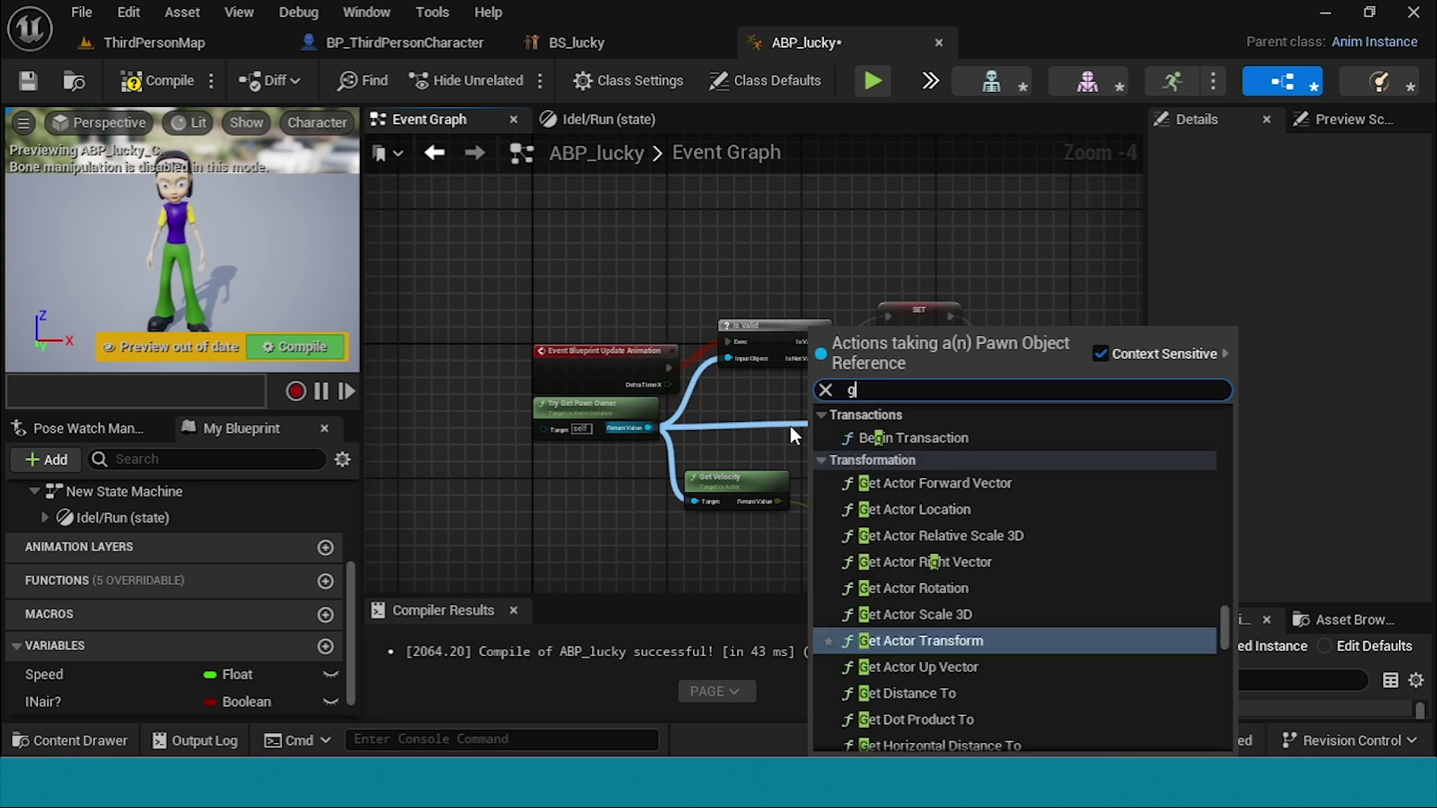
type("et")
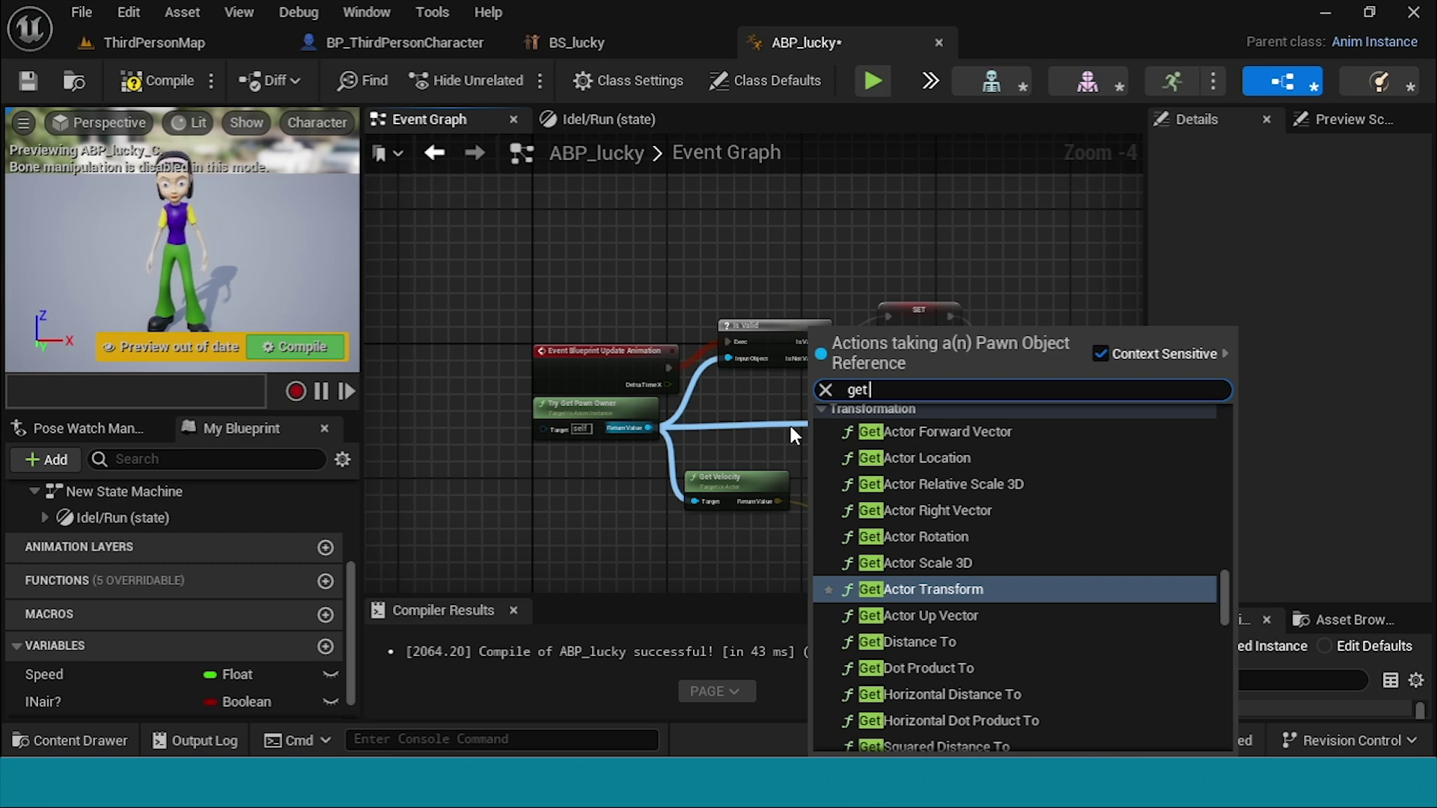
type(" mo")
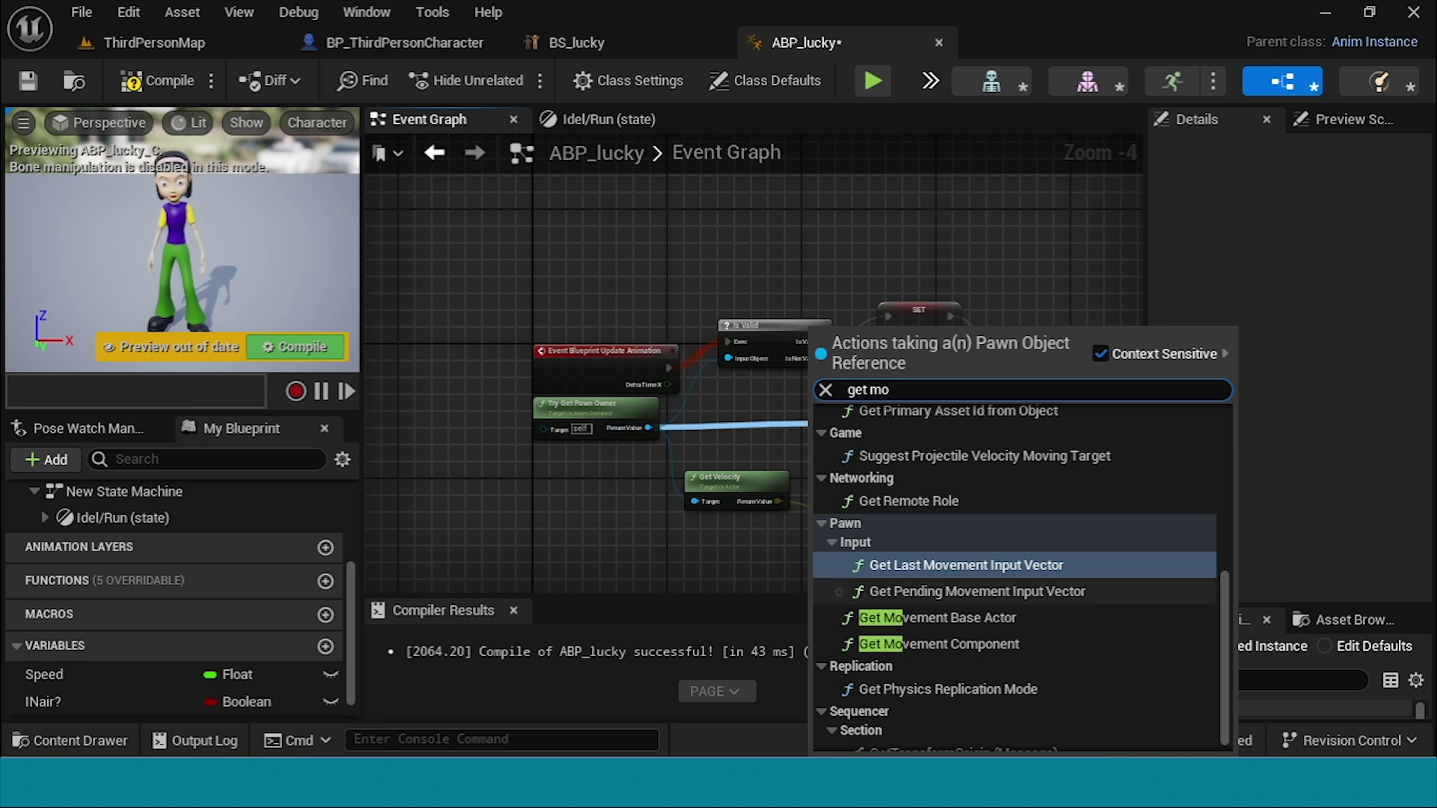
left_click(980, 642)
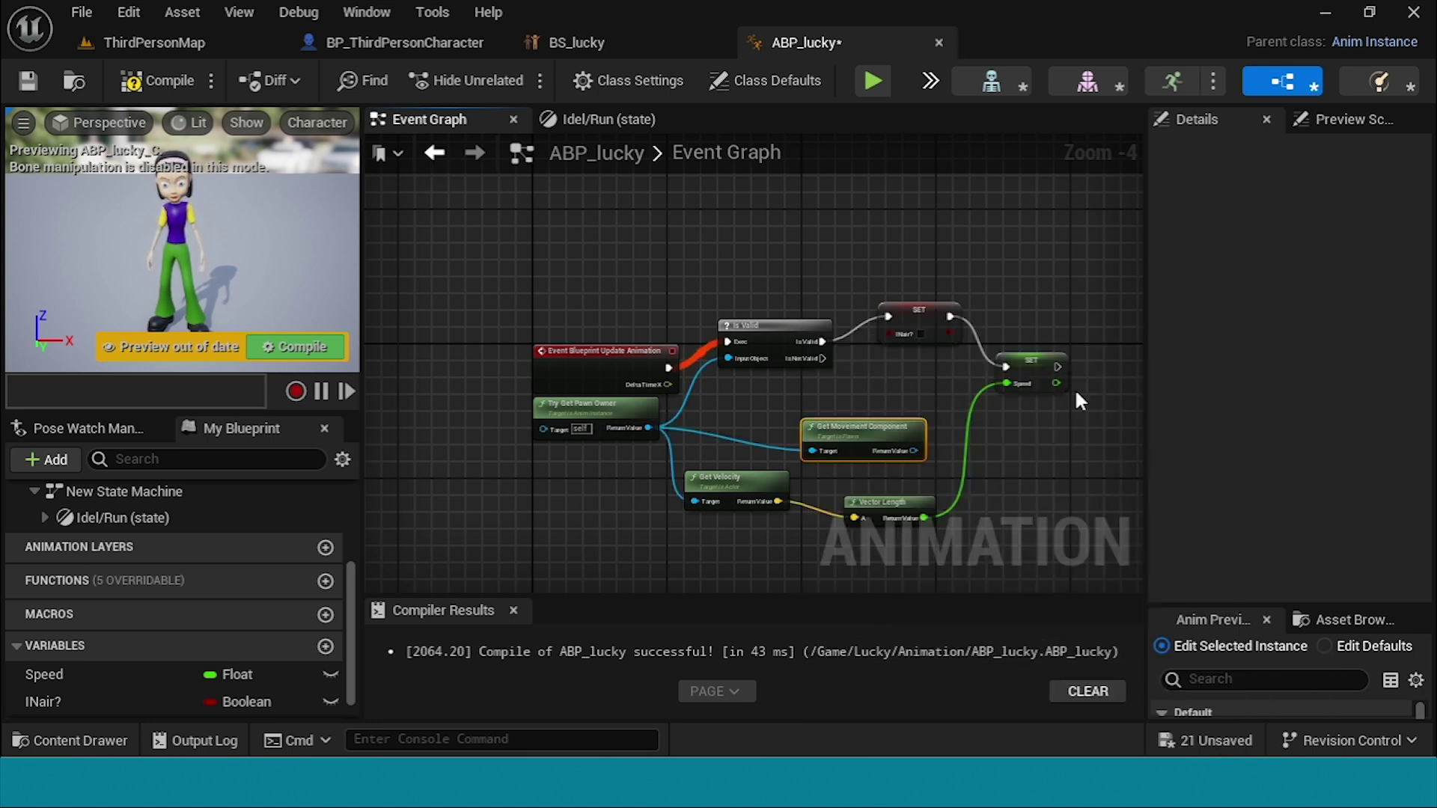
Step: Align the Get Movement Component node with Try Get Pawn Owner and add an Is Falling node from its Return Value
left_click_drag(900, 435, 891, 401)
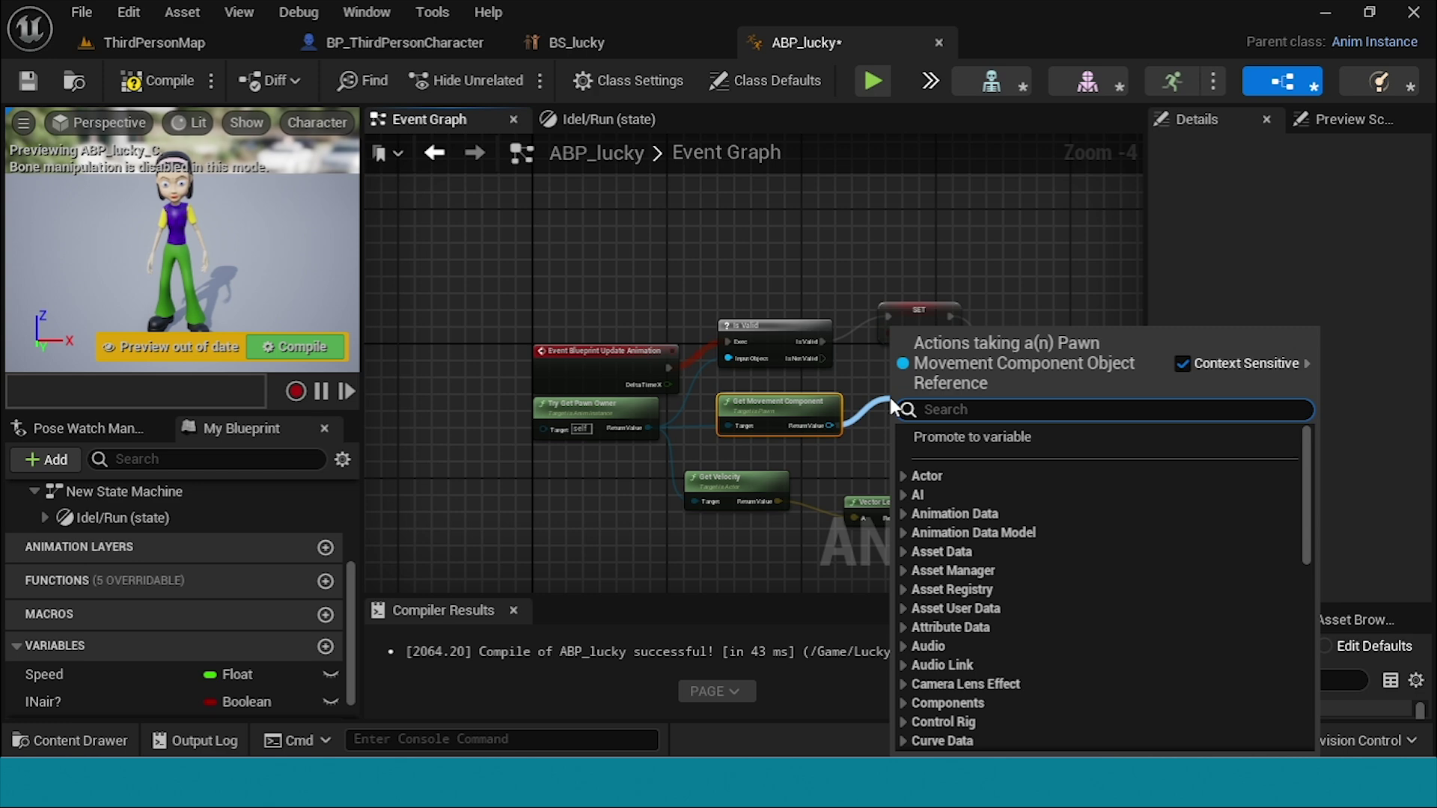
type("is fa")
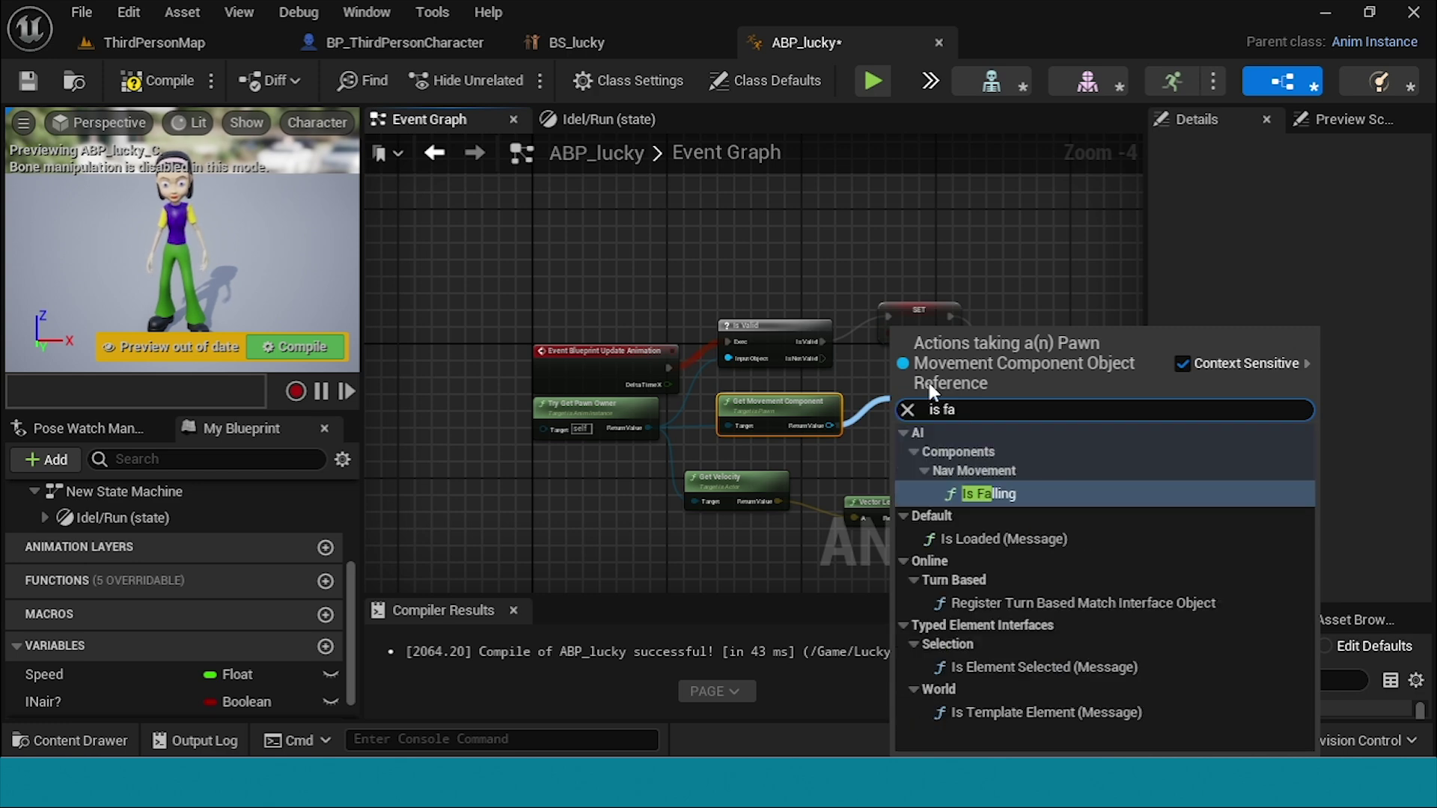
left_click(1025, 495)
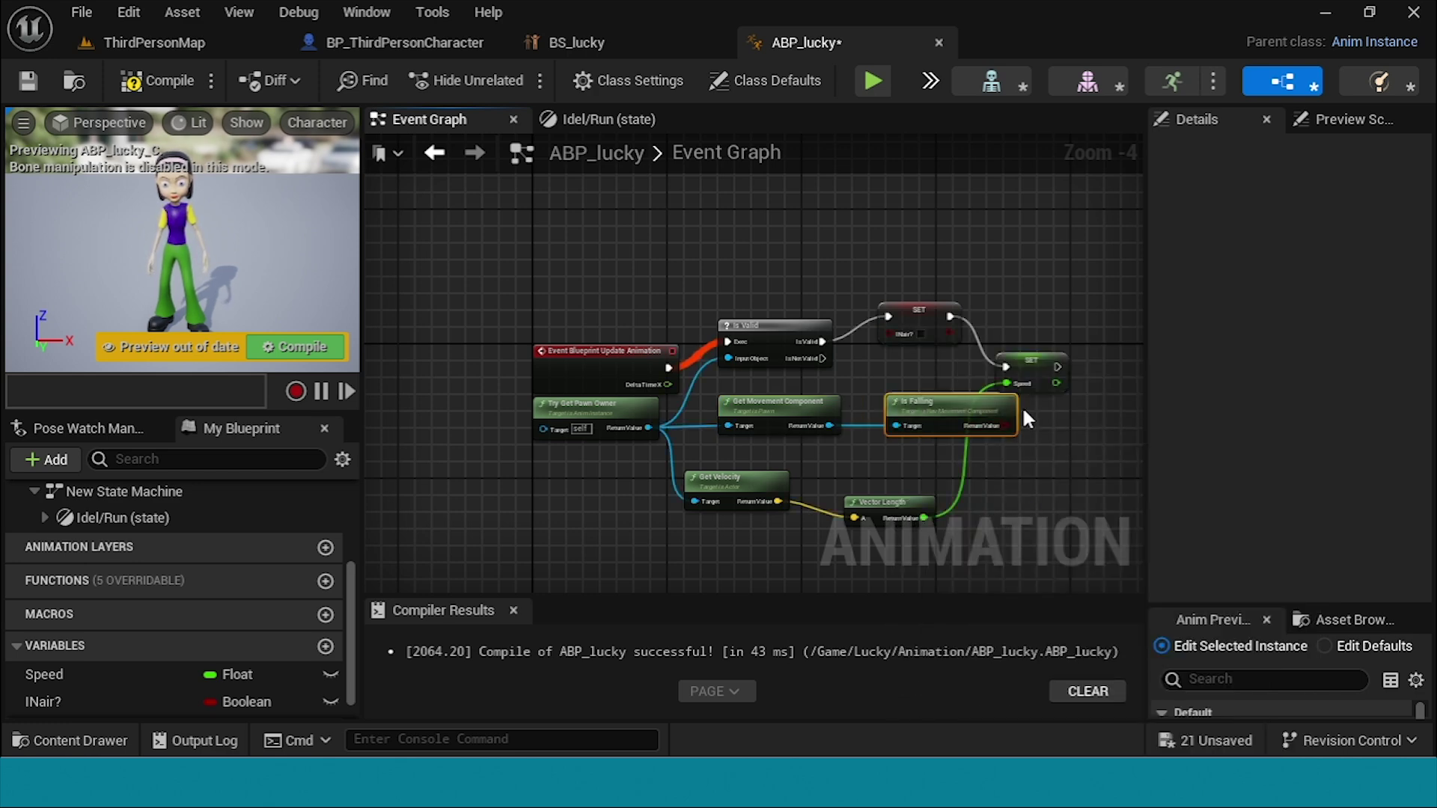
Step: Connect Is Falling's Return Value to the Set node's INair? input, move the Set Speed node clear, and compile ABP_lucky
left_click_drag(1029, 362, 1085, 366)
left_click_drag(1006, 425, 949, 325)
left_click_drag(1076, 398, 1117, 397)
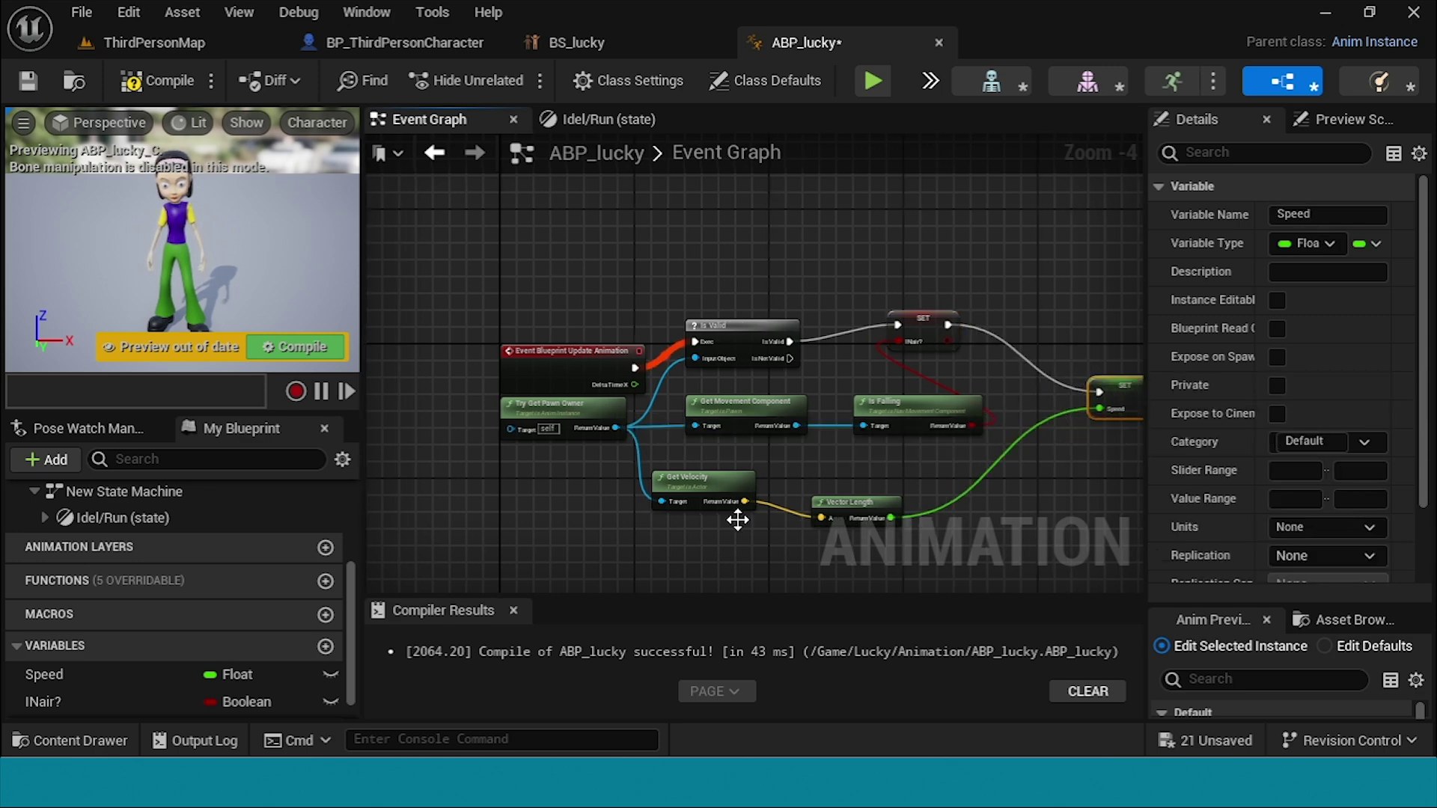
left_click(183, 77)
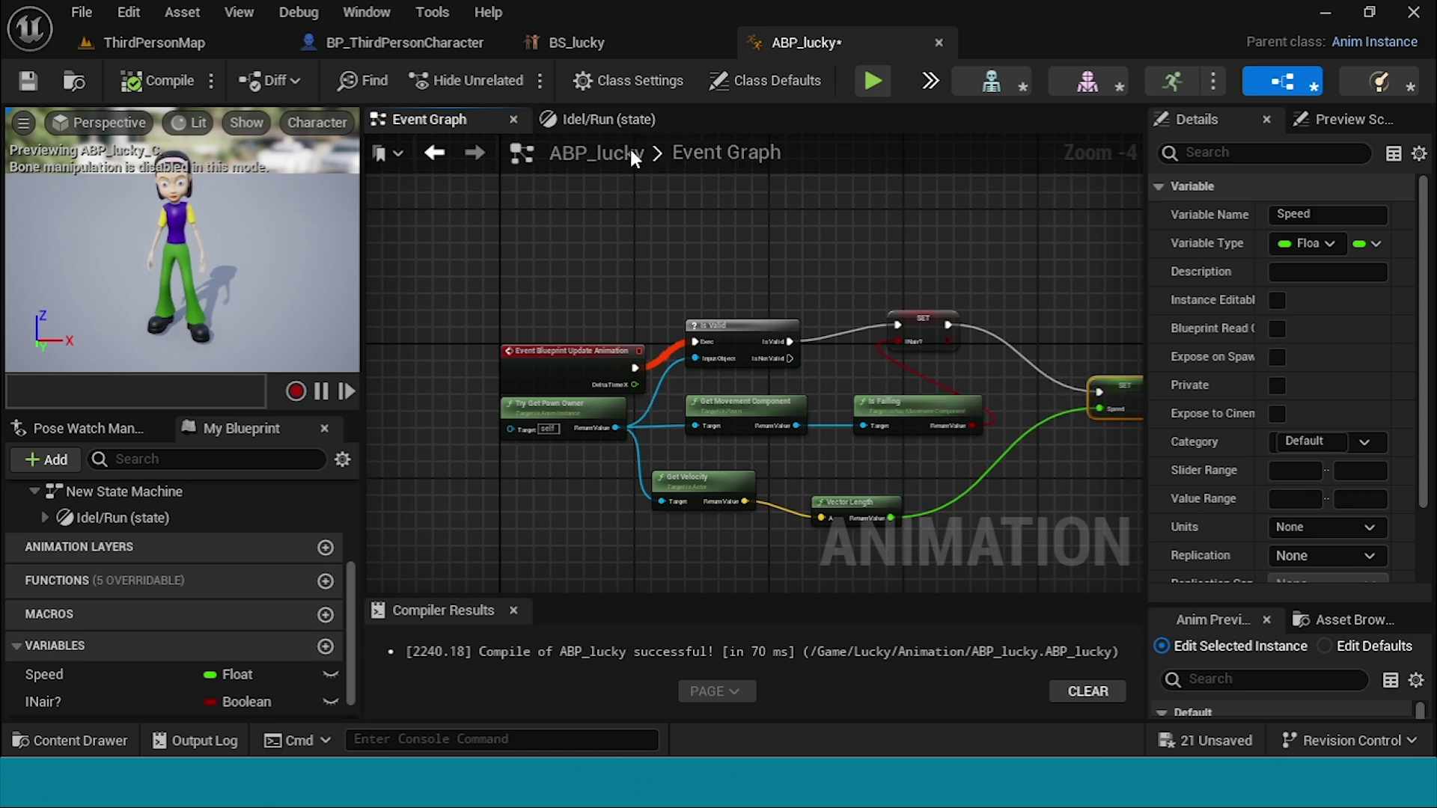
Step: In New State Machine, add a state named Jump with a transition from Idel/Run
left_click(632, 120)
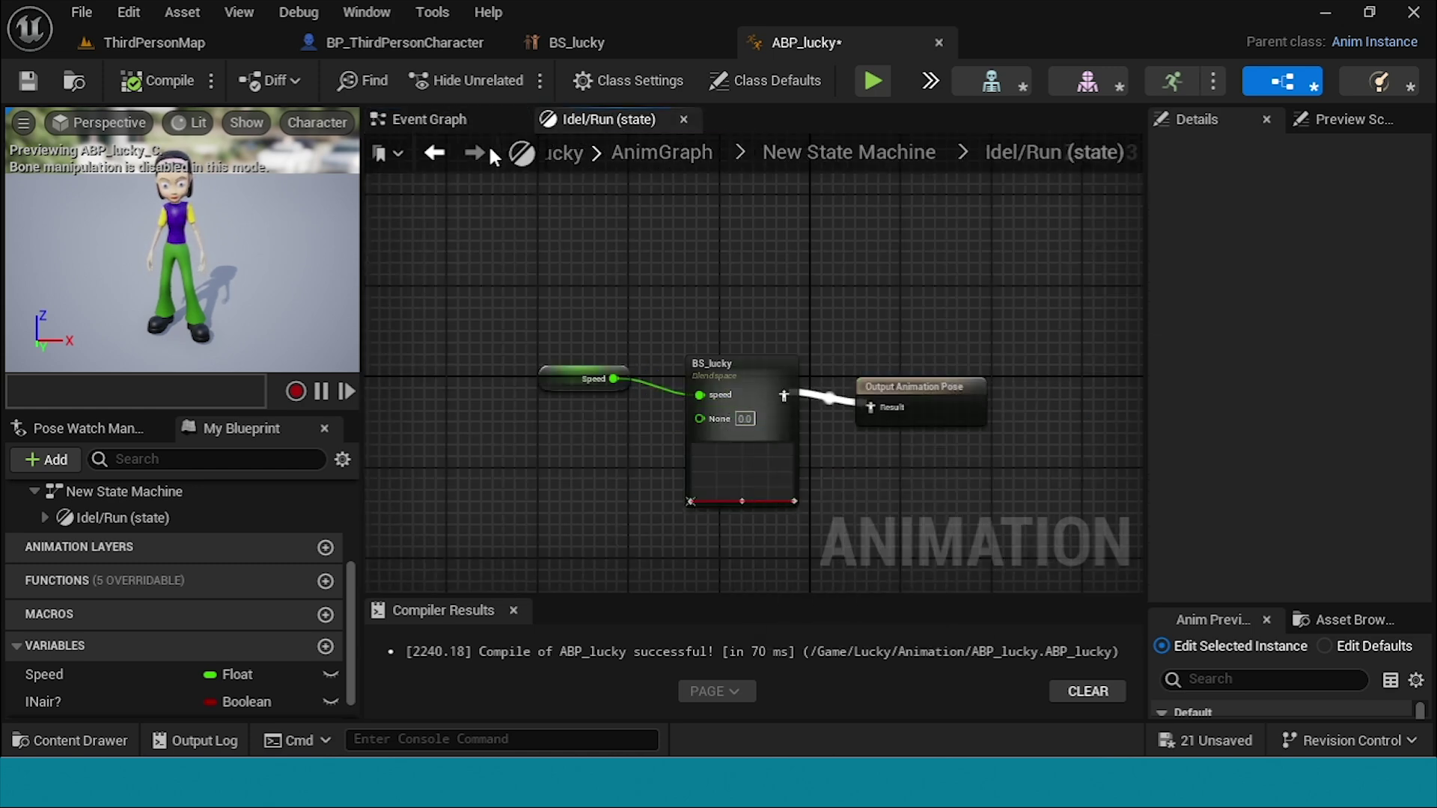
left_click(434, 155)
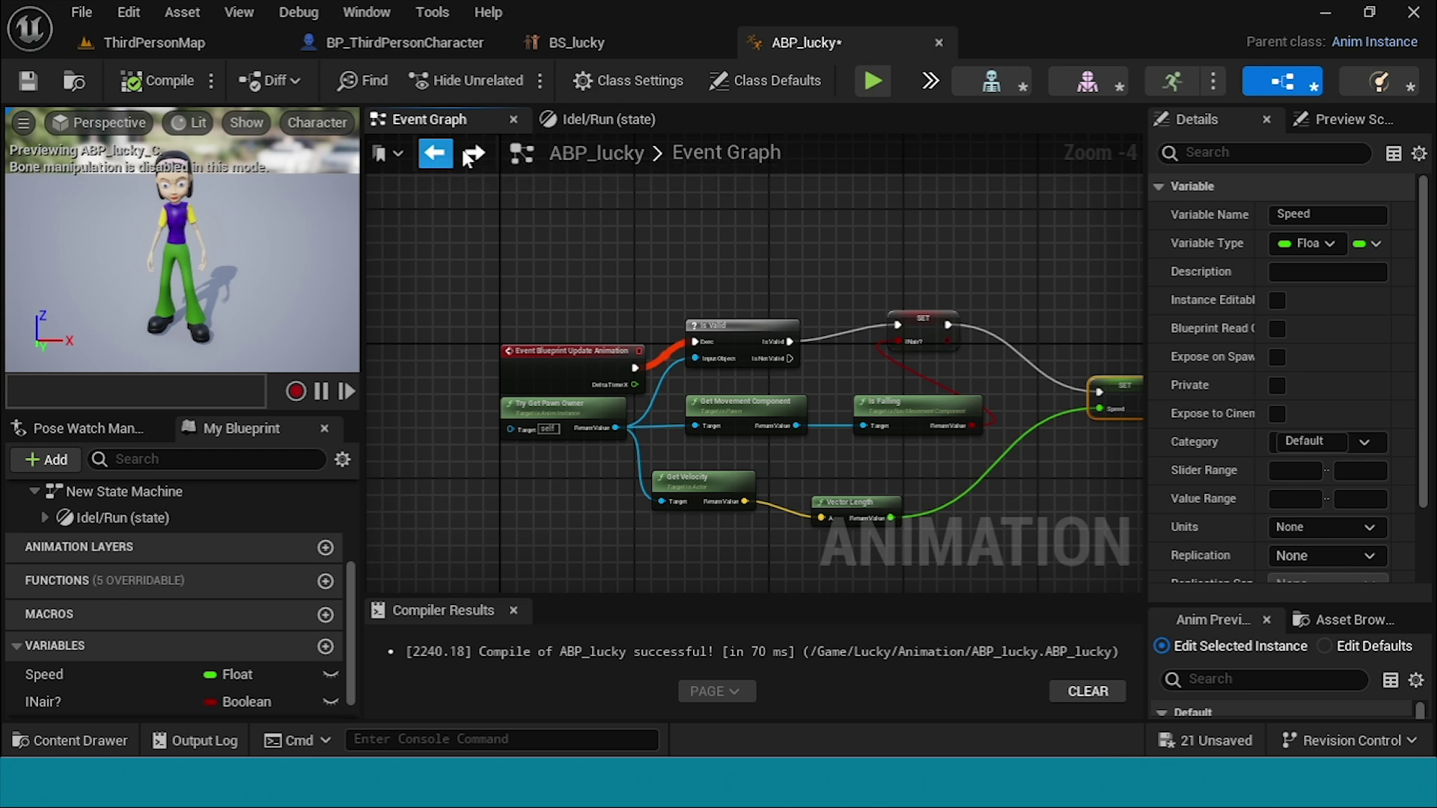
left_click(608, 122)
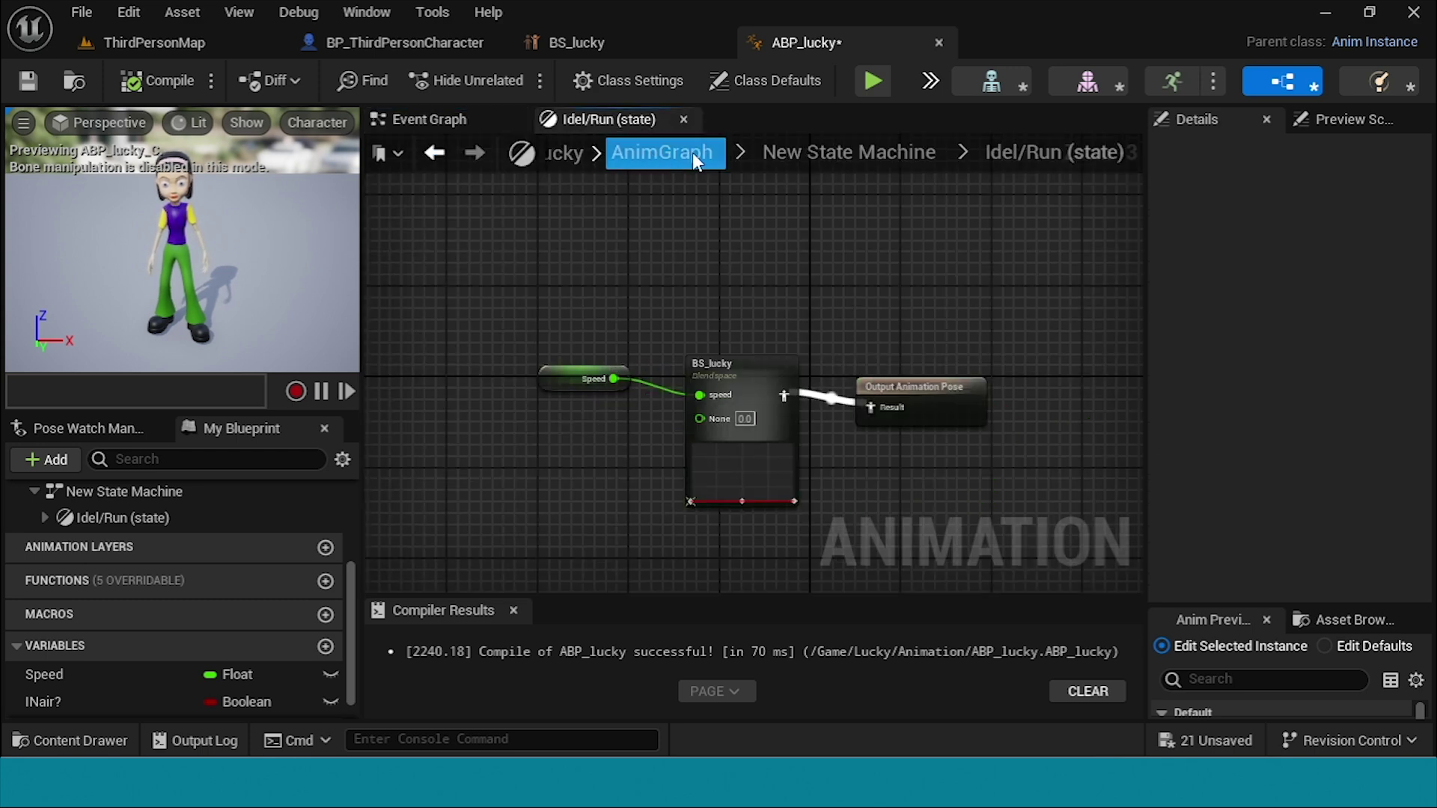
left_click(857, 155)
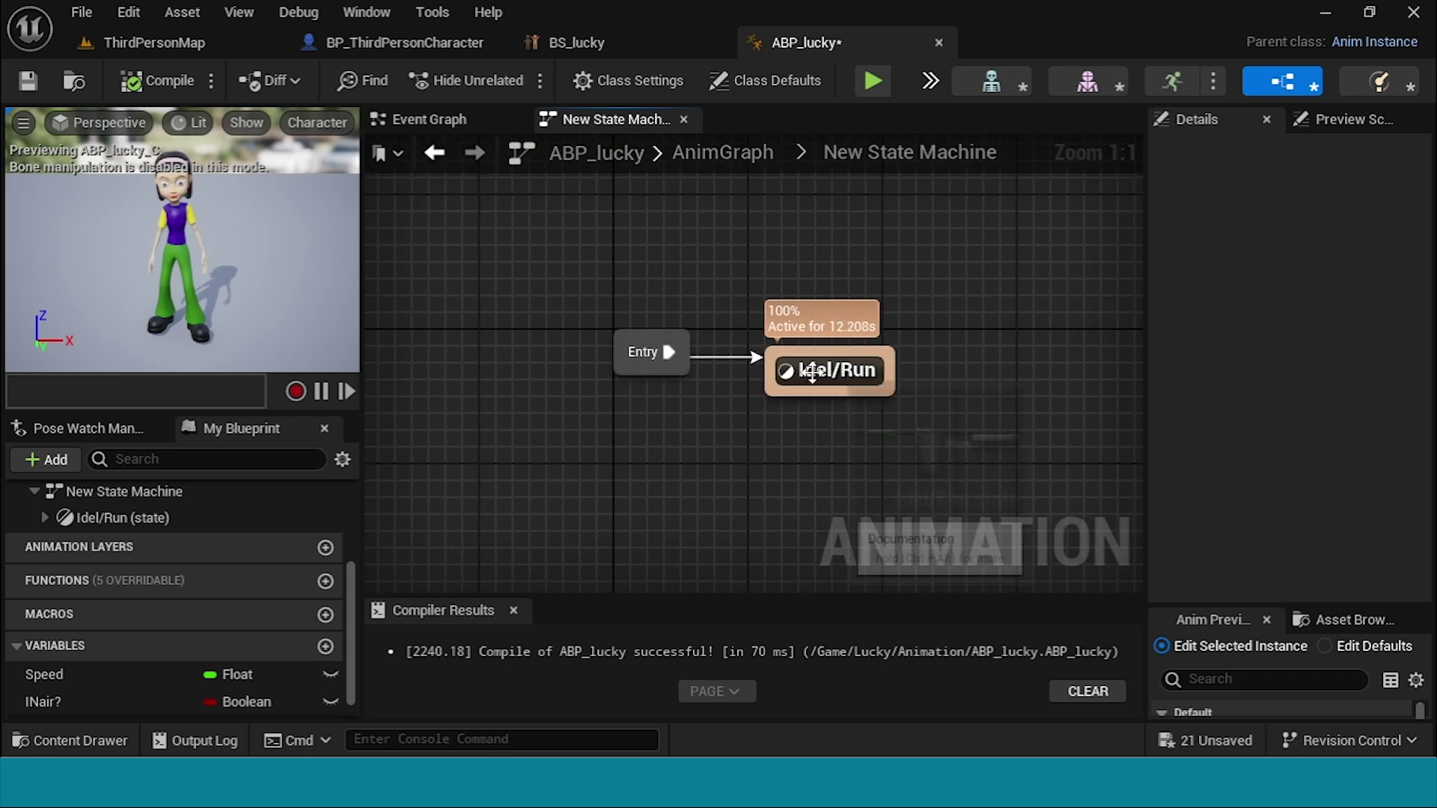
scroll(694, 408, "down", 1)
left_click_drag(866, 370, 972, 362)
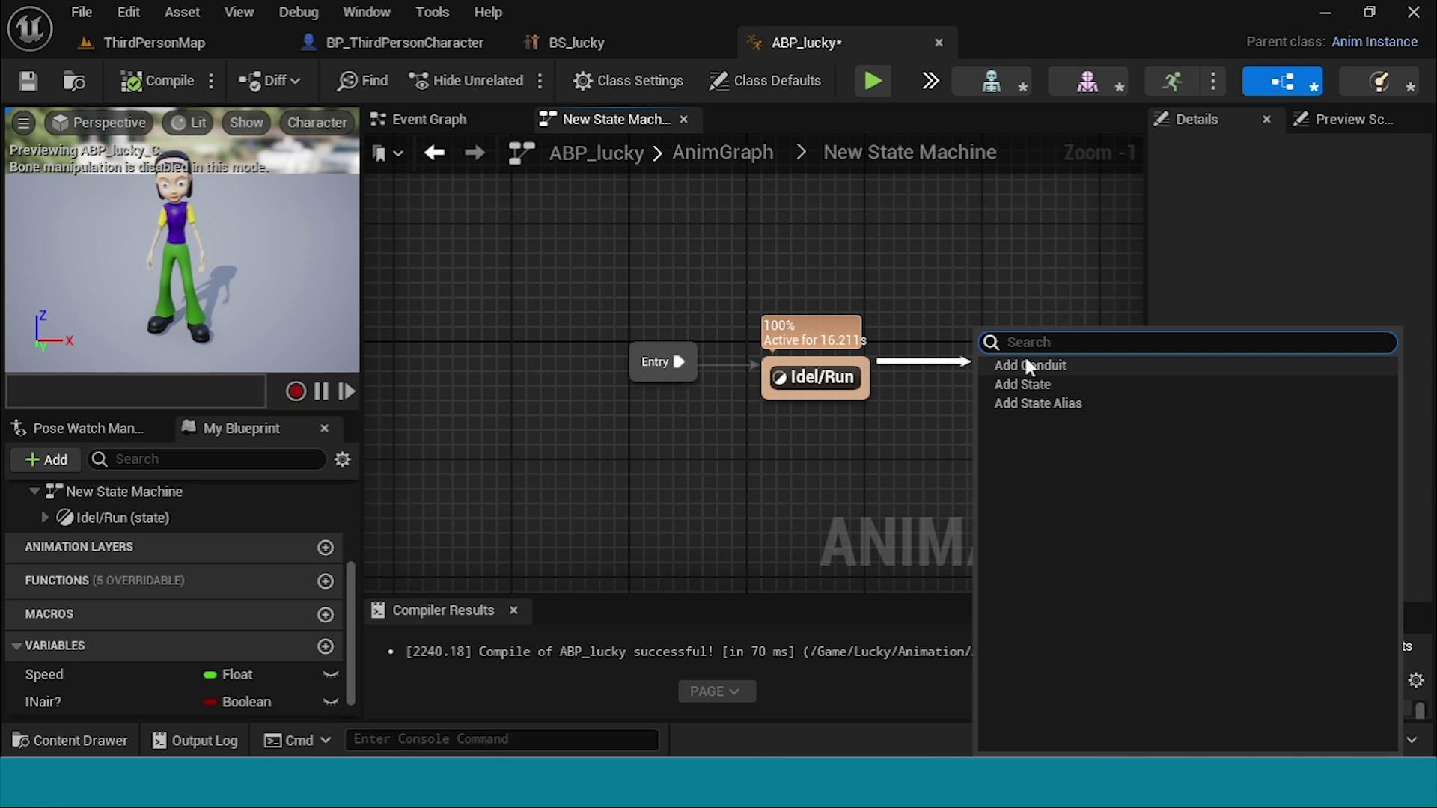
left_click(1037, 383)
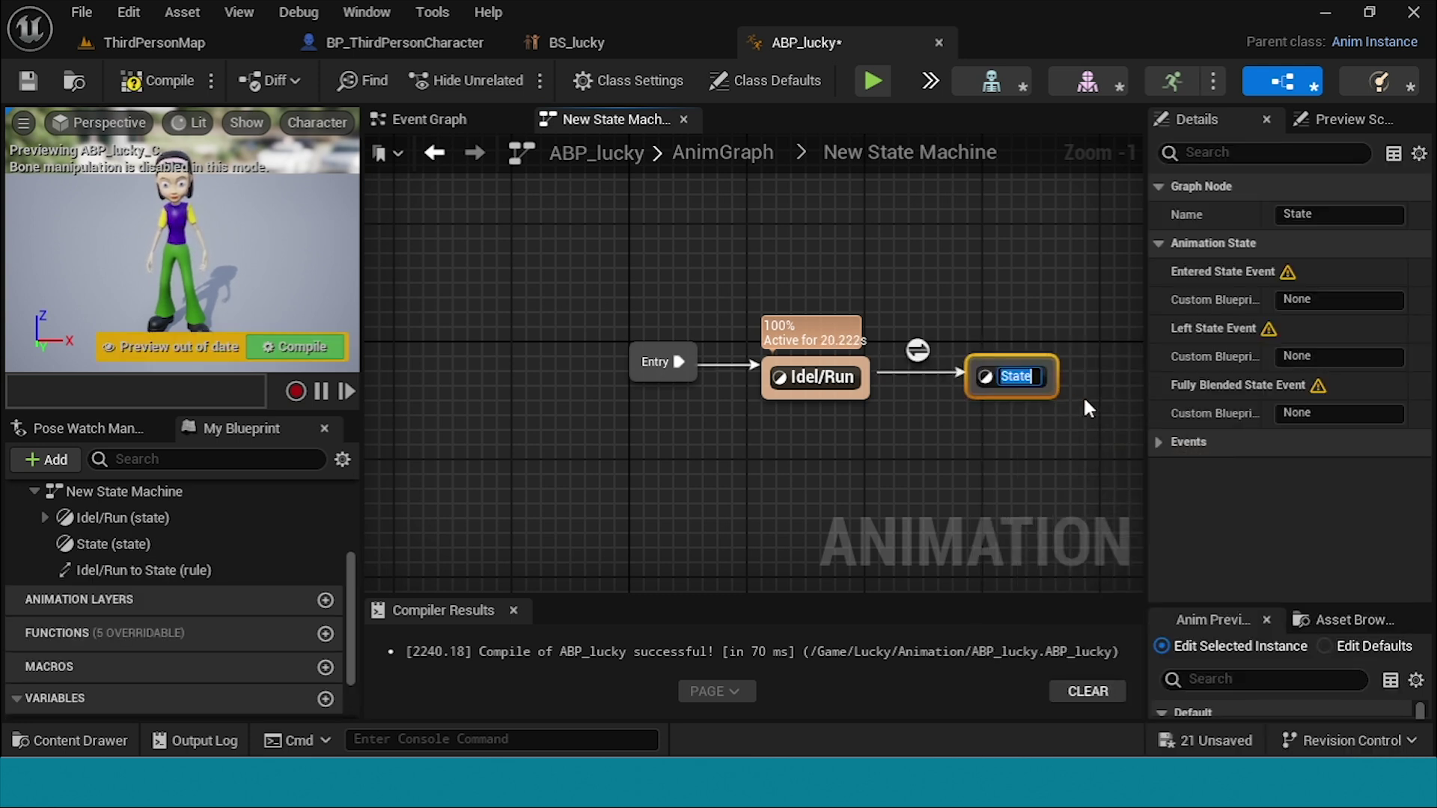
type("Jum")
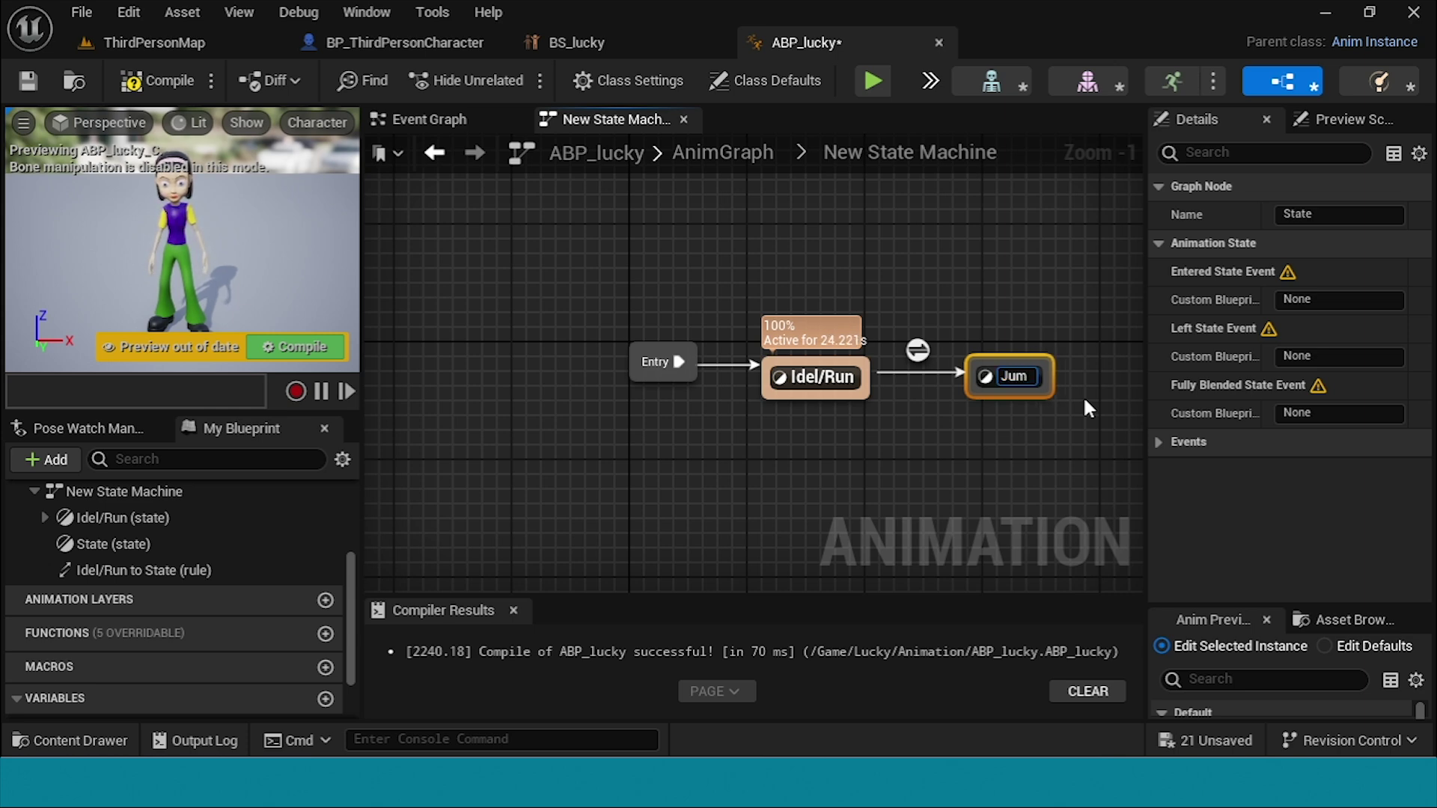
type("p")
key("Return")
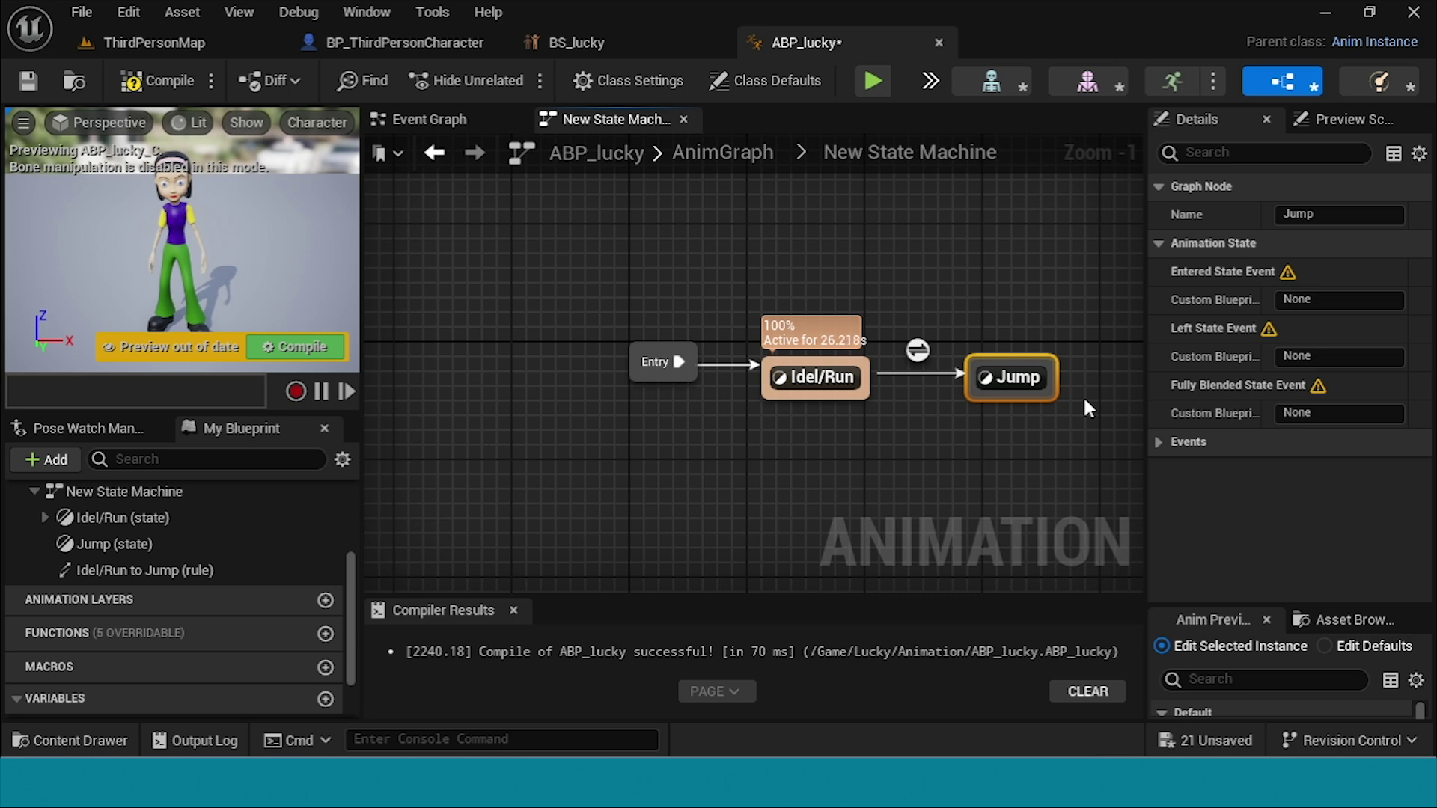
Step: In the Idel/Run to Jump rule, connect a Get INair? node to Can Enter Transition and compile the blueprint
double_click(919, 349)
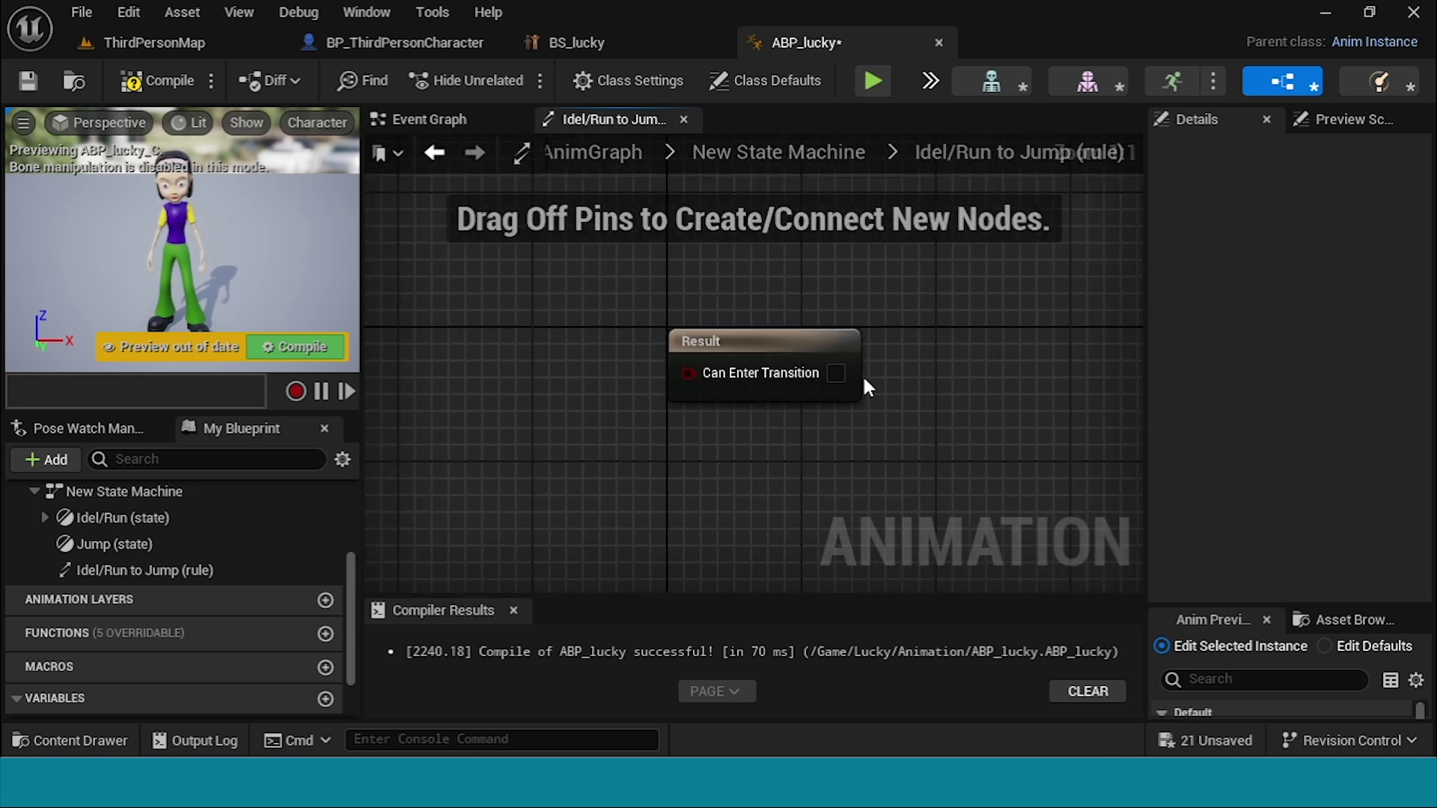
scroll(707, 416, "down", 1)
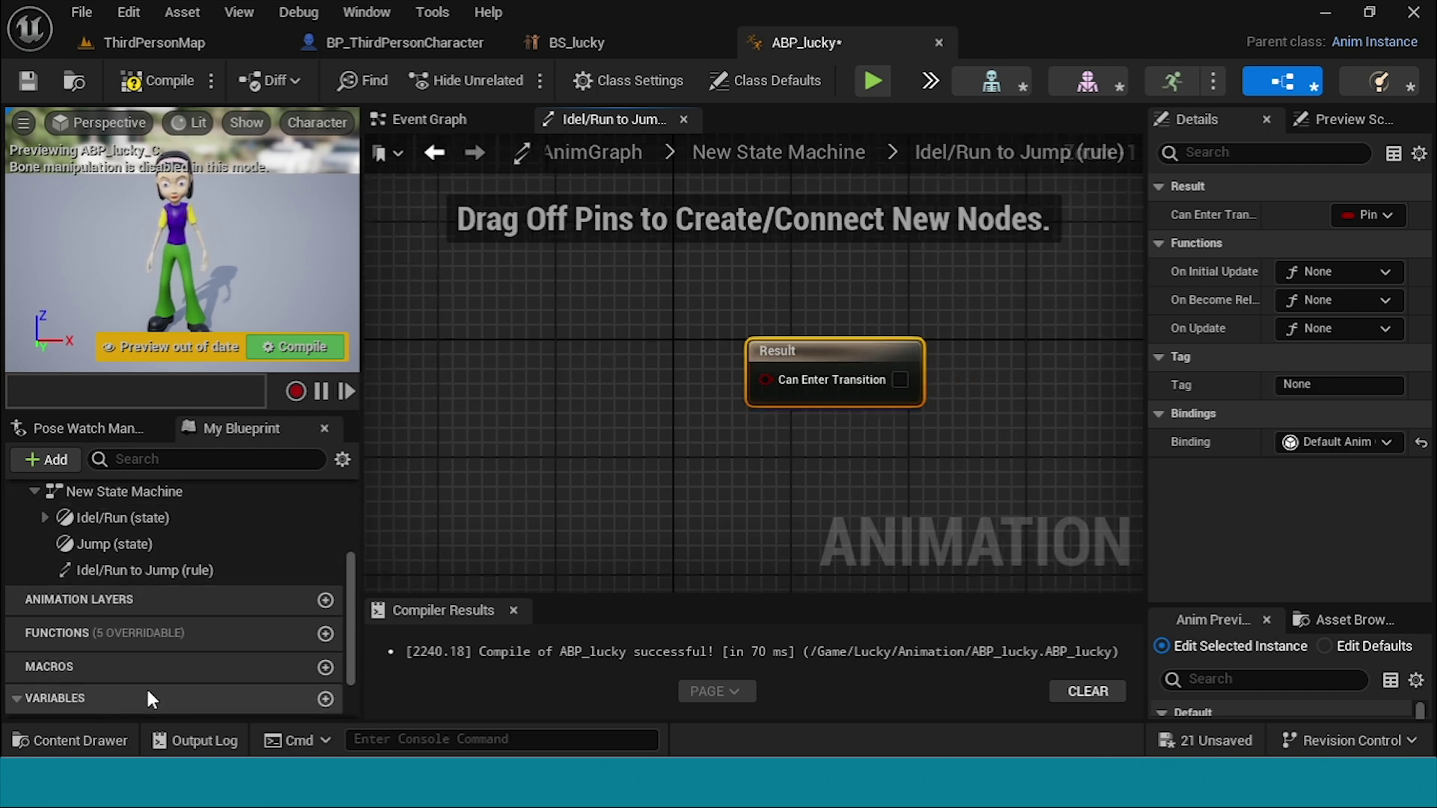
scroll(112, 681, "down", 2)
left_click(52, 675)
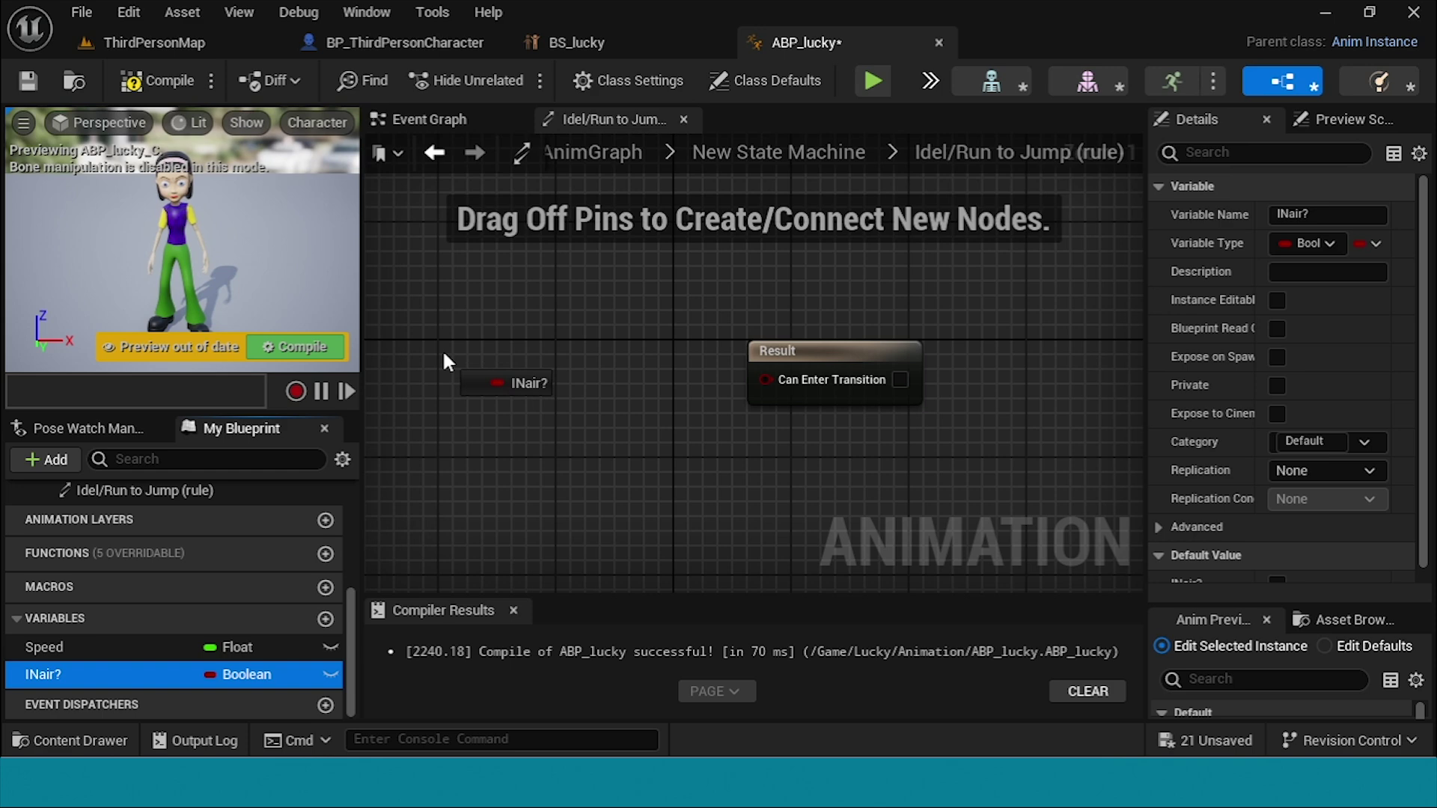
left_click_drag(442, 362, 445, 368)
left_click(506, 389)
left_click_drag(534, 354, 771, 378)
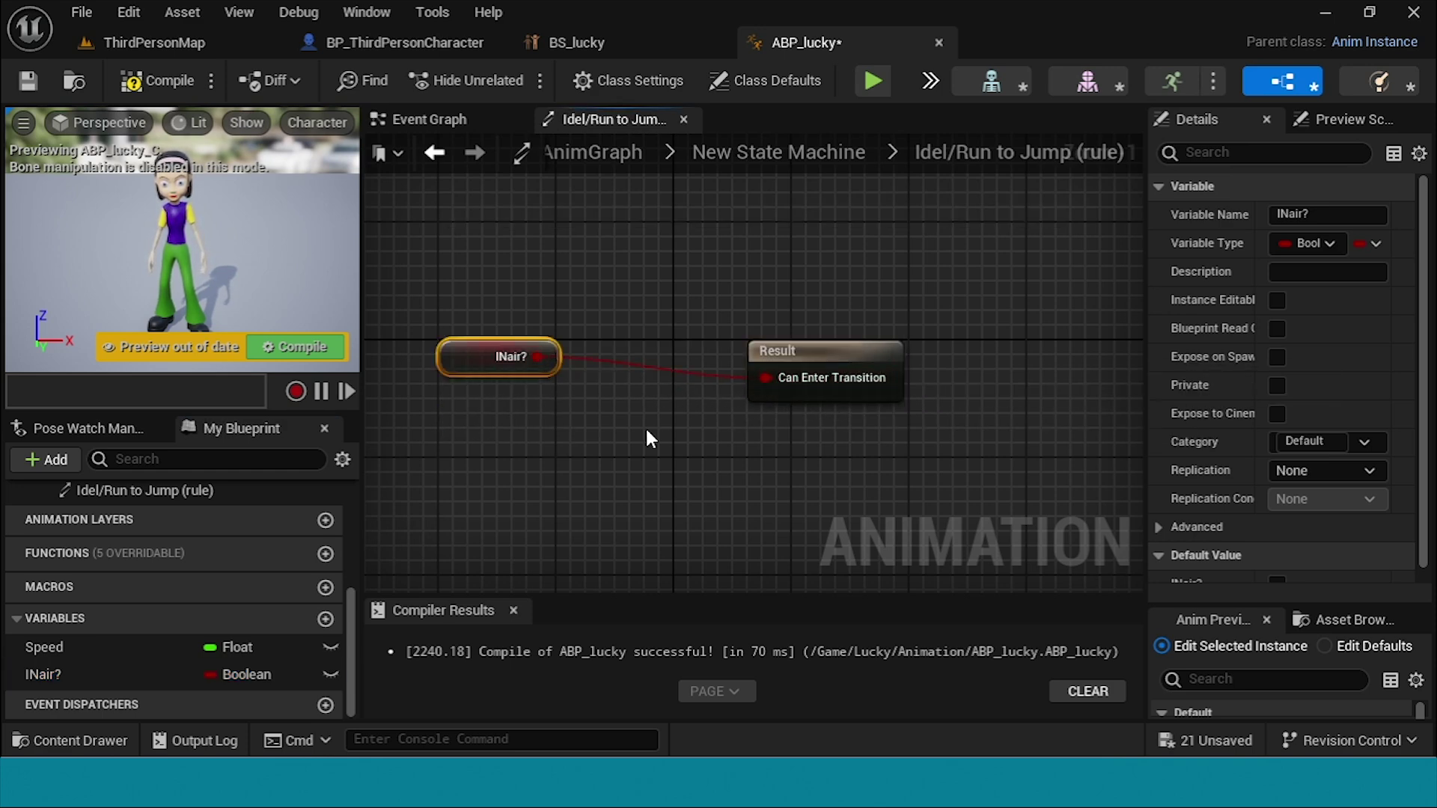
left_click(145, 73)
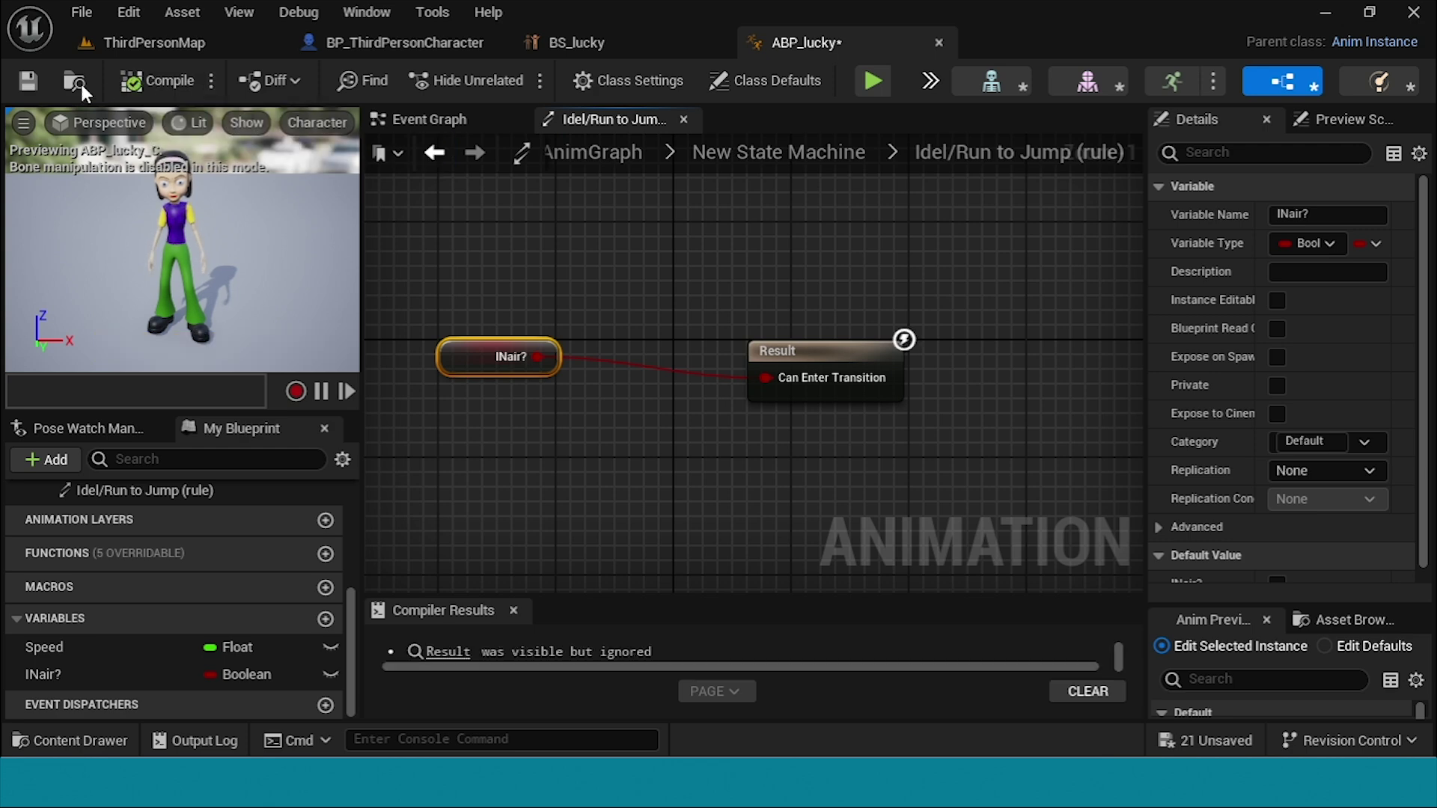
Step: Save ABP_lucky and open the Jump state's graph from New State Machine
left_click(24, 83)
left_click(630, 154)
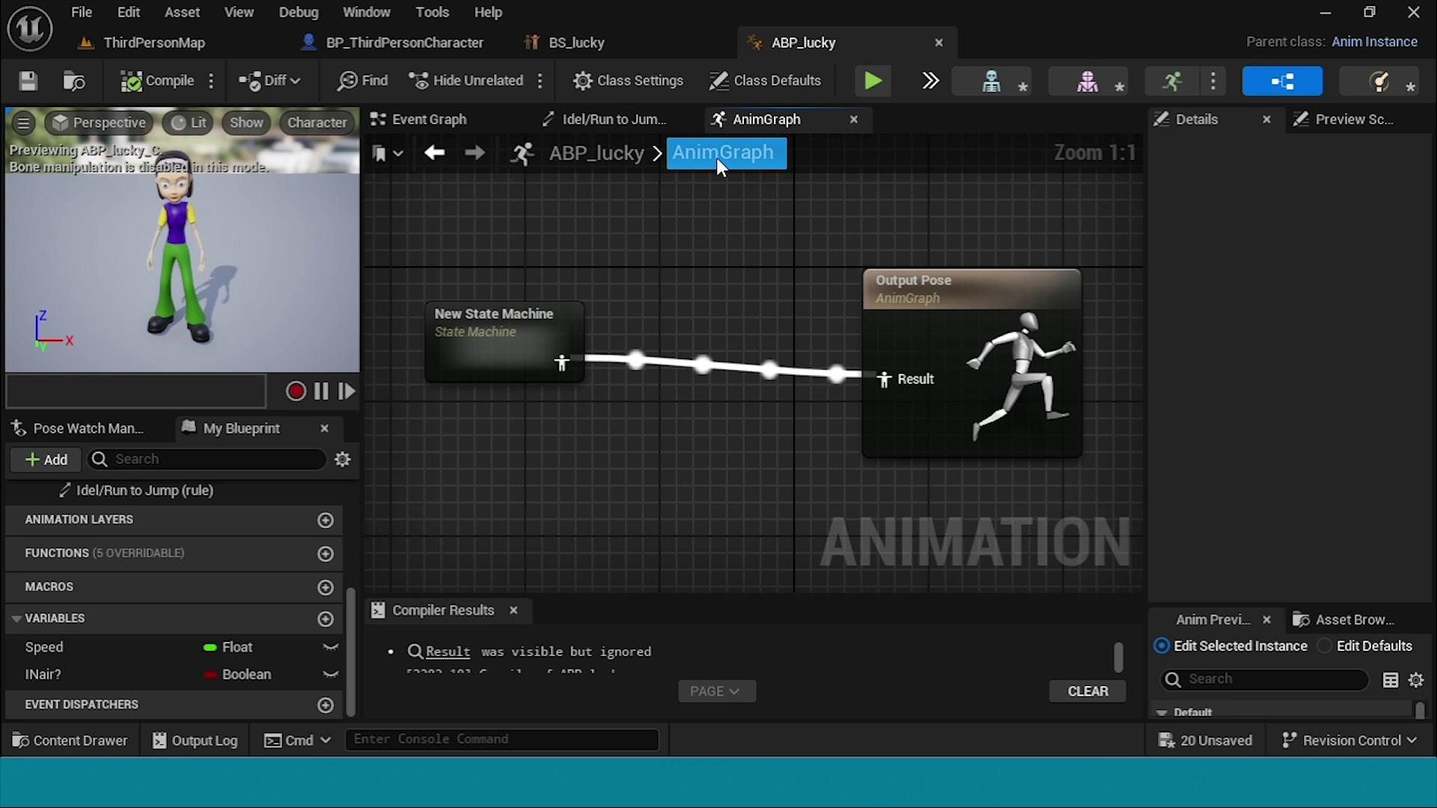
left_click(427, 155)
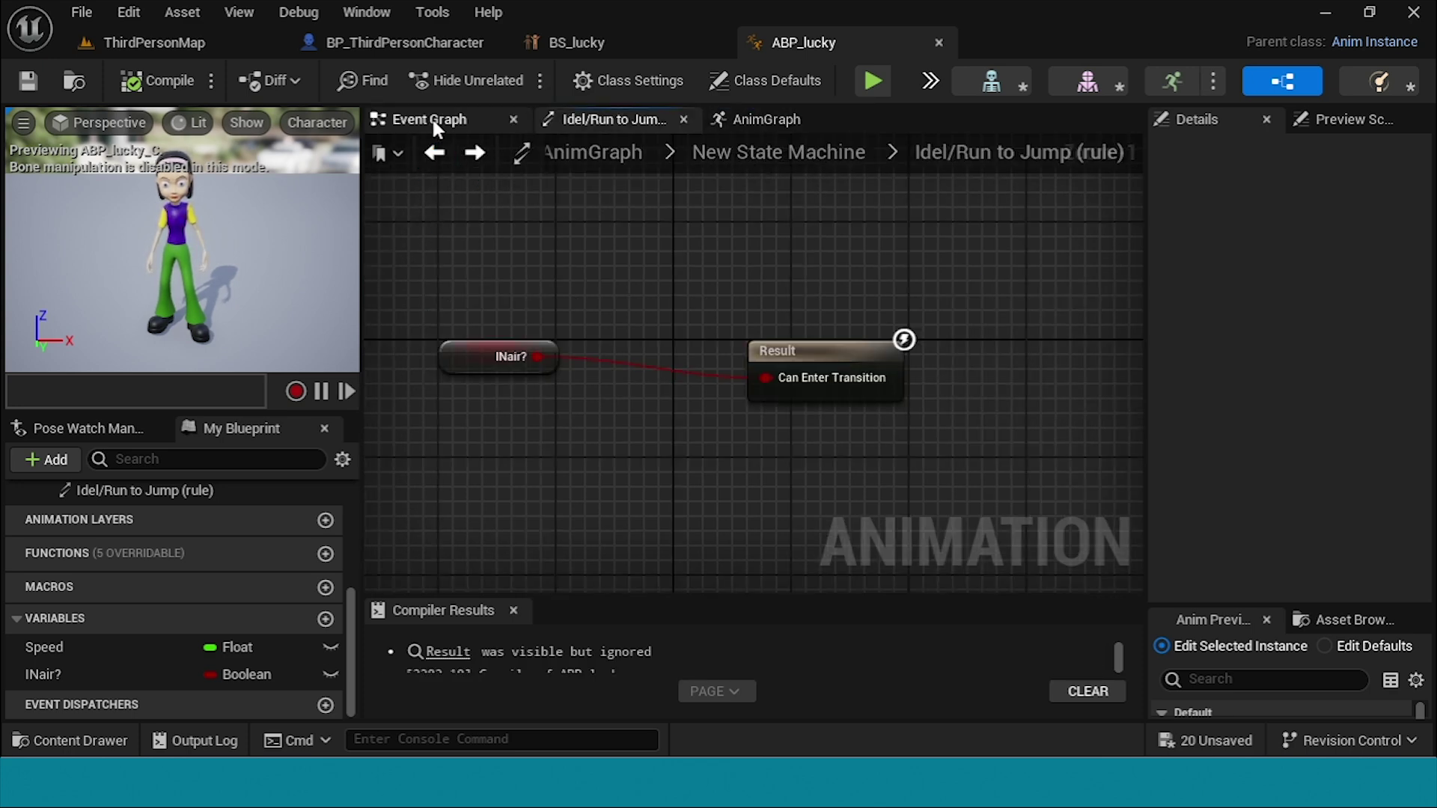
left_click(434, 152)
double_click(1006, 378)
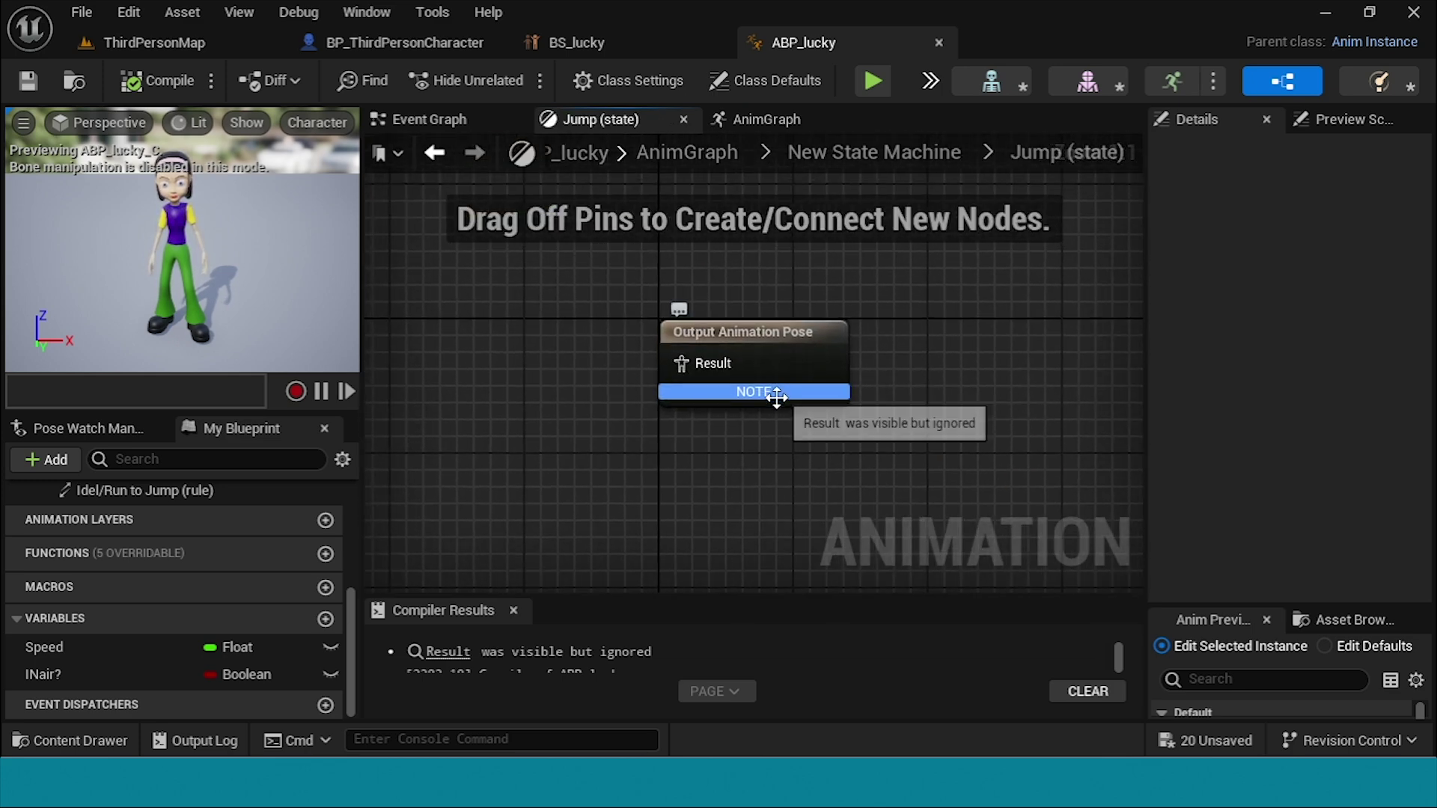
Step: Shift the Jump state's Output Animation Pose node aside and add the Lucky_Jumping_Up animation from the Lucky/Animation folder before it
left_click_drag(824, 335, 857, 340)
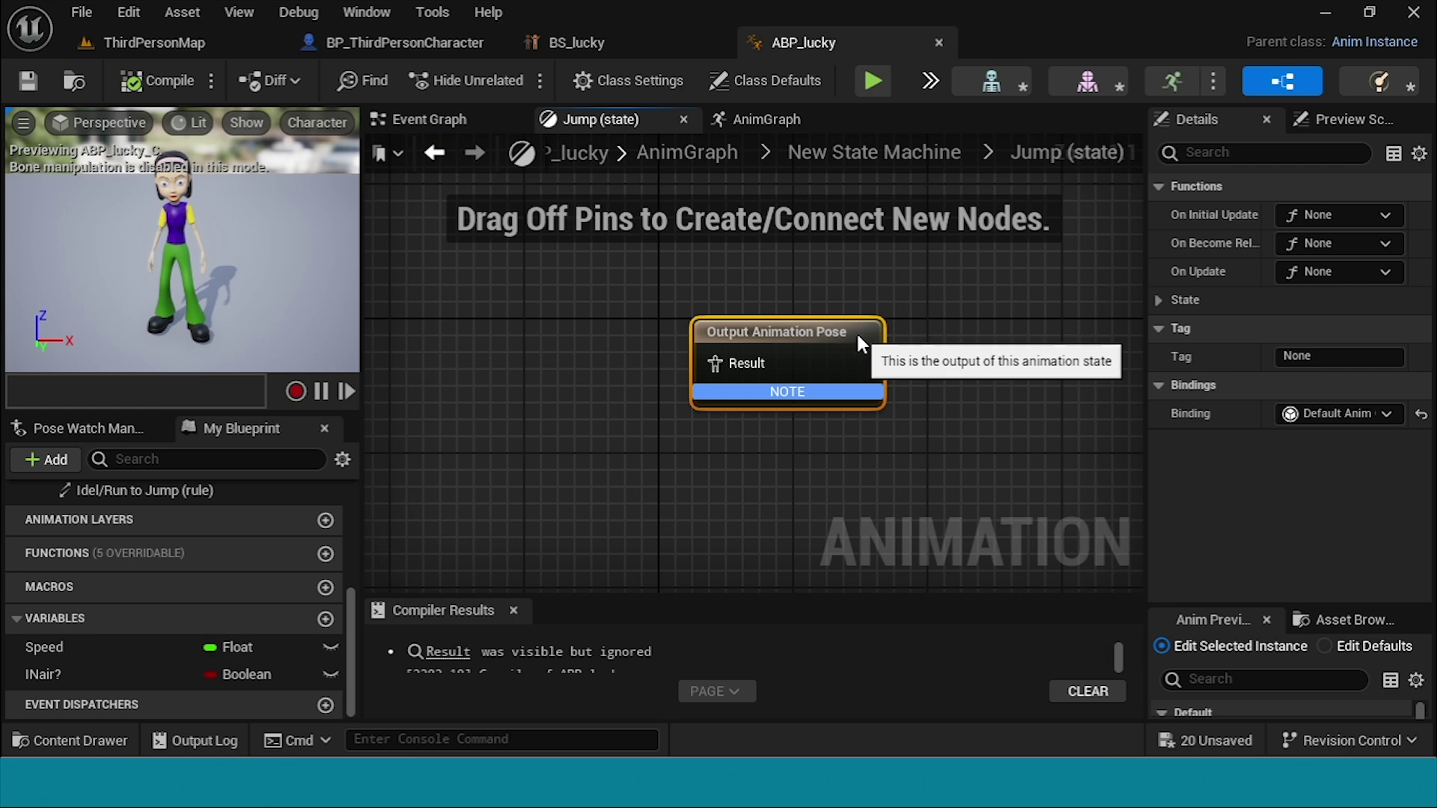
scroll(772, 479, "down", 2)
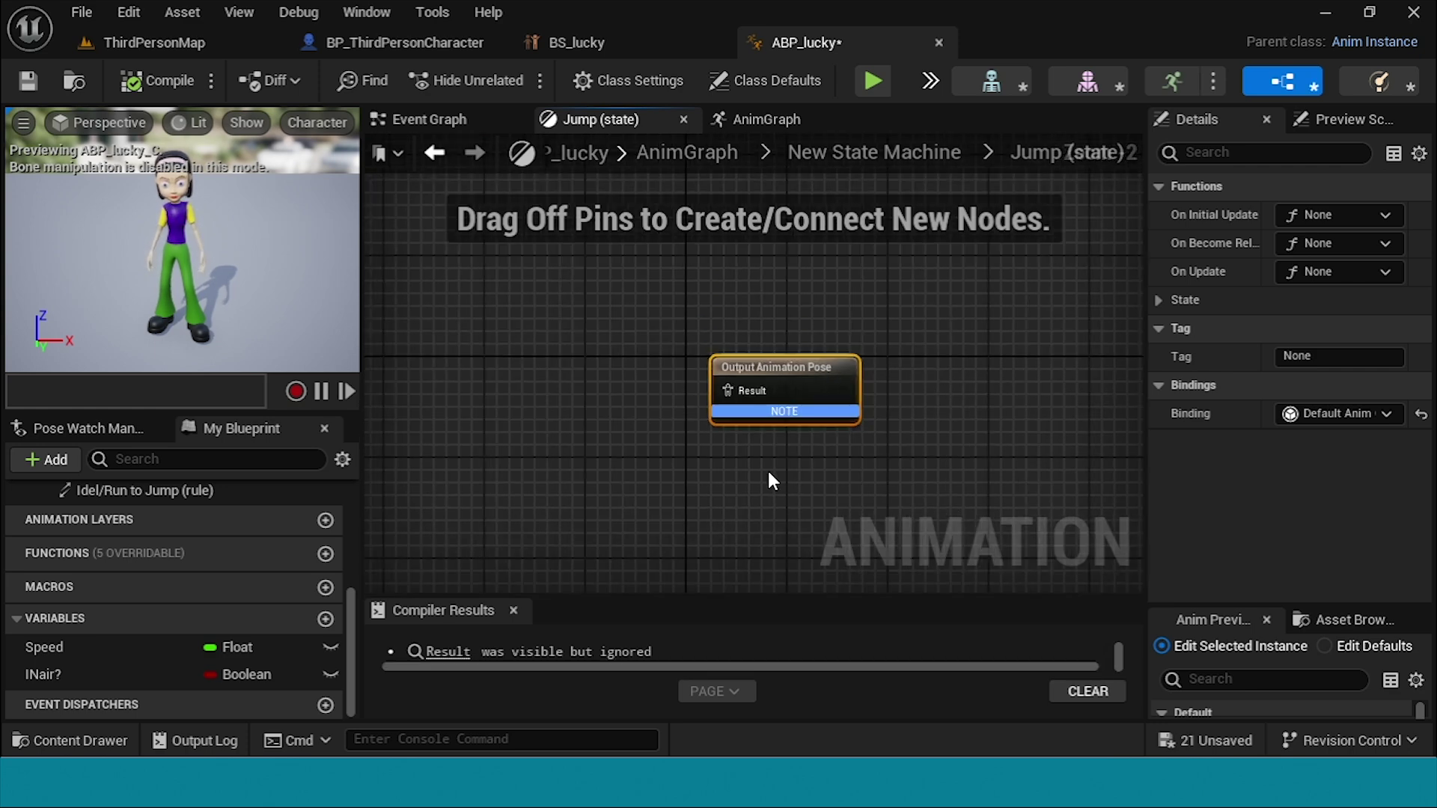
key("ctrl+space")
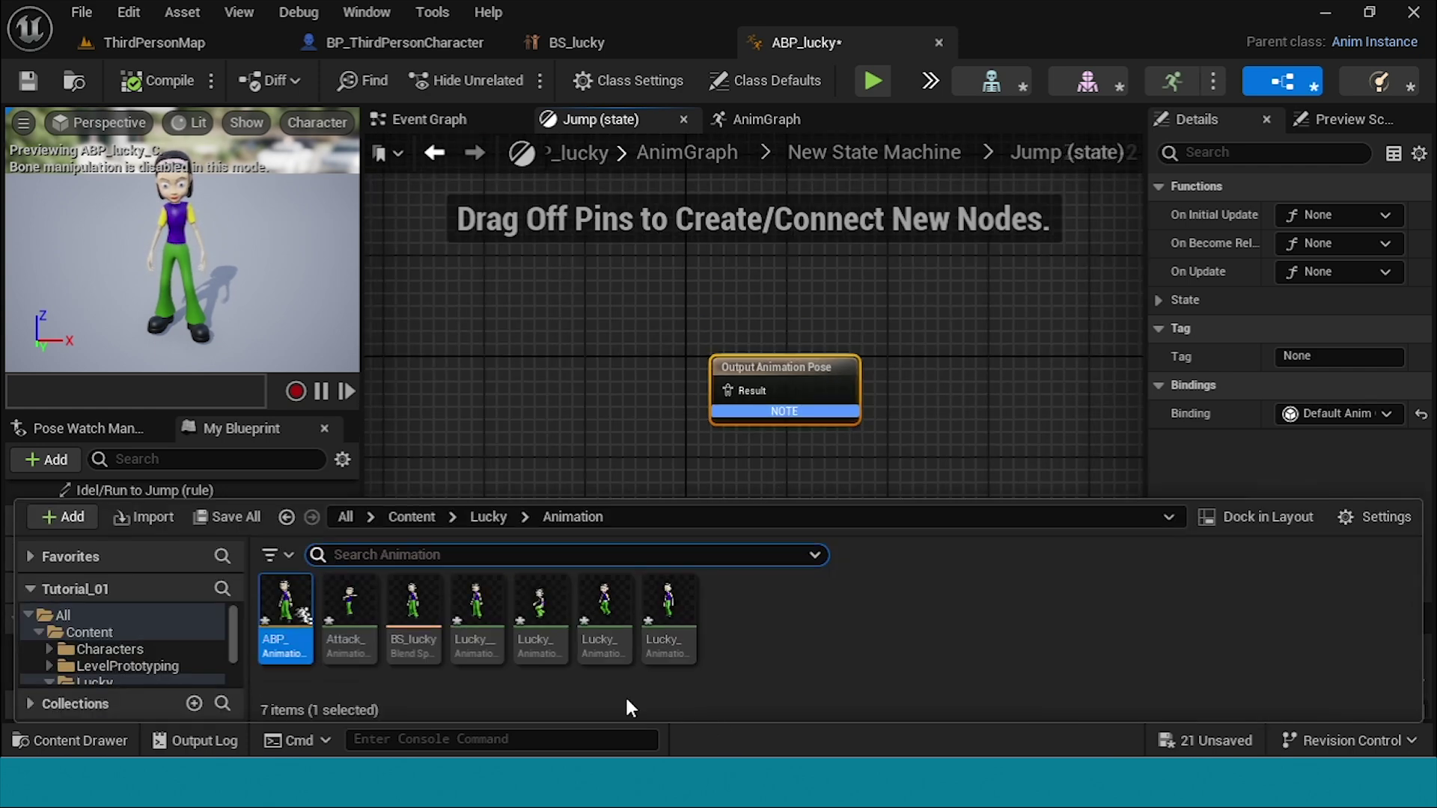
mouse_move(651, 647)
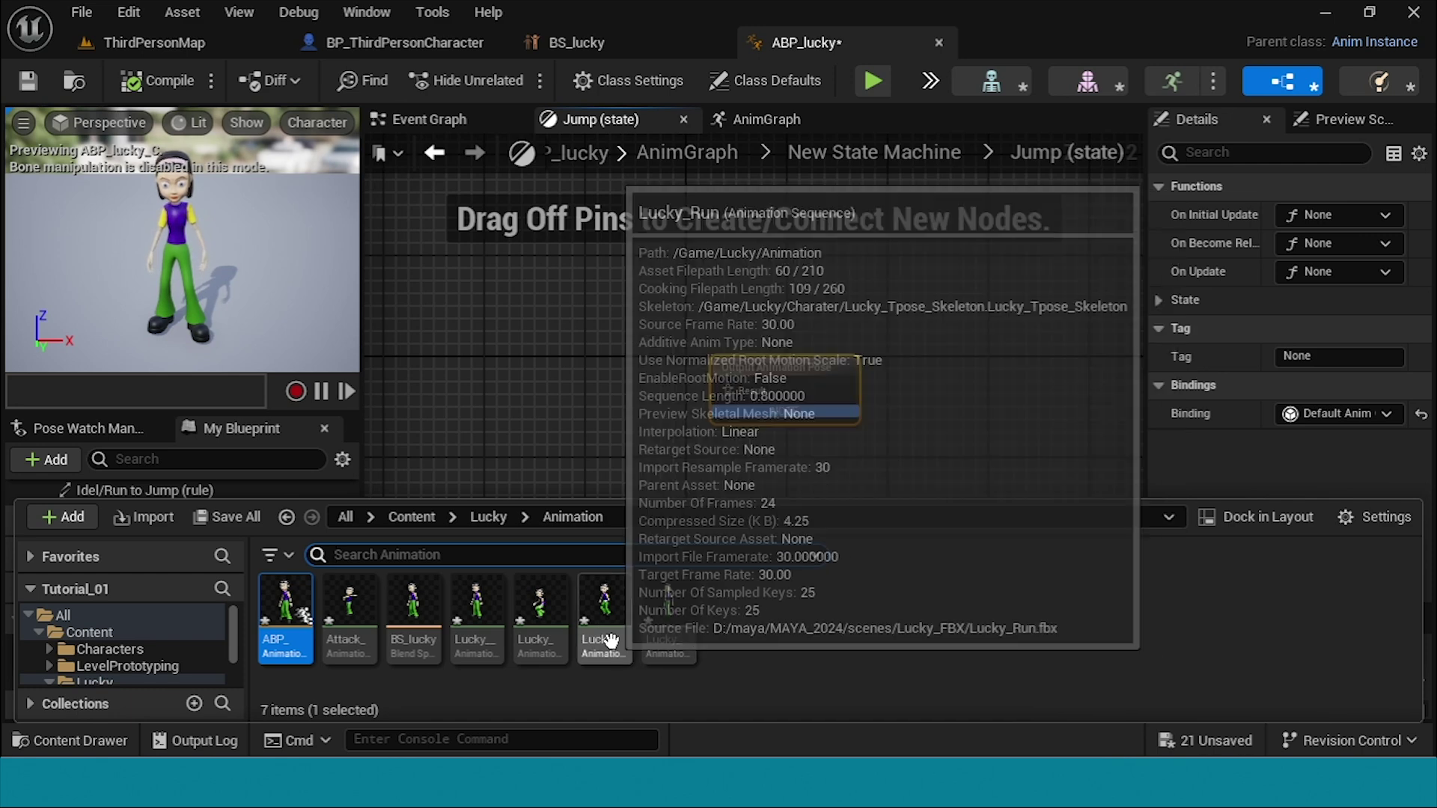
mouse_move(557, 637)
left_click_drag(557, 637, 488, 349)
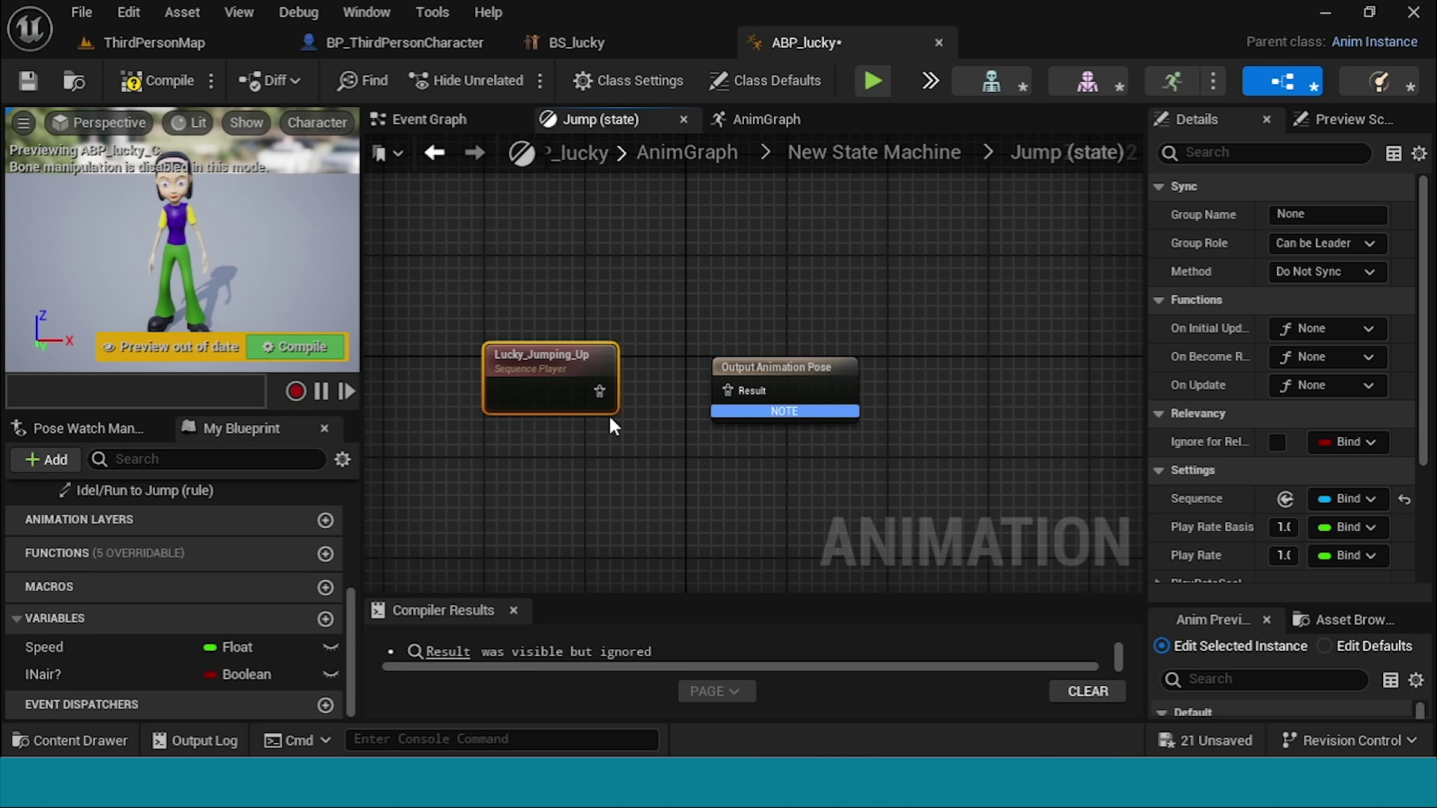
Step: Connect the Lucky_Jumping_Up player to Output Animation Pose's Result, then compile and save ABP_lucky
left_click_drag(728, 393, 729, 391)
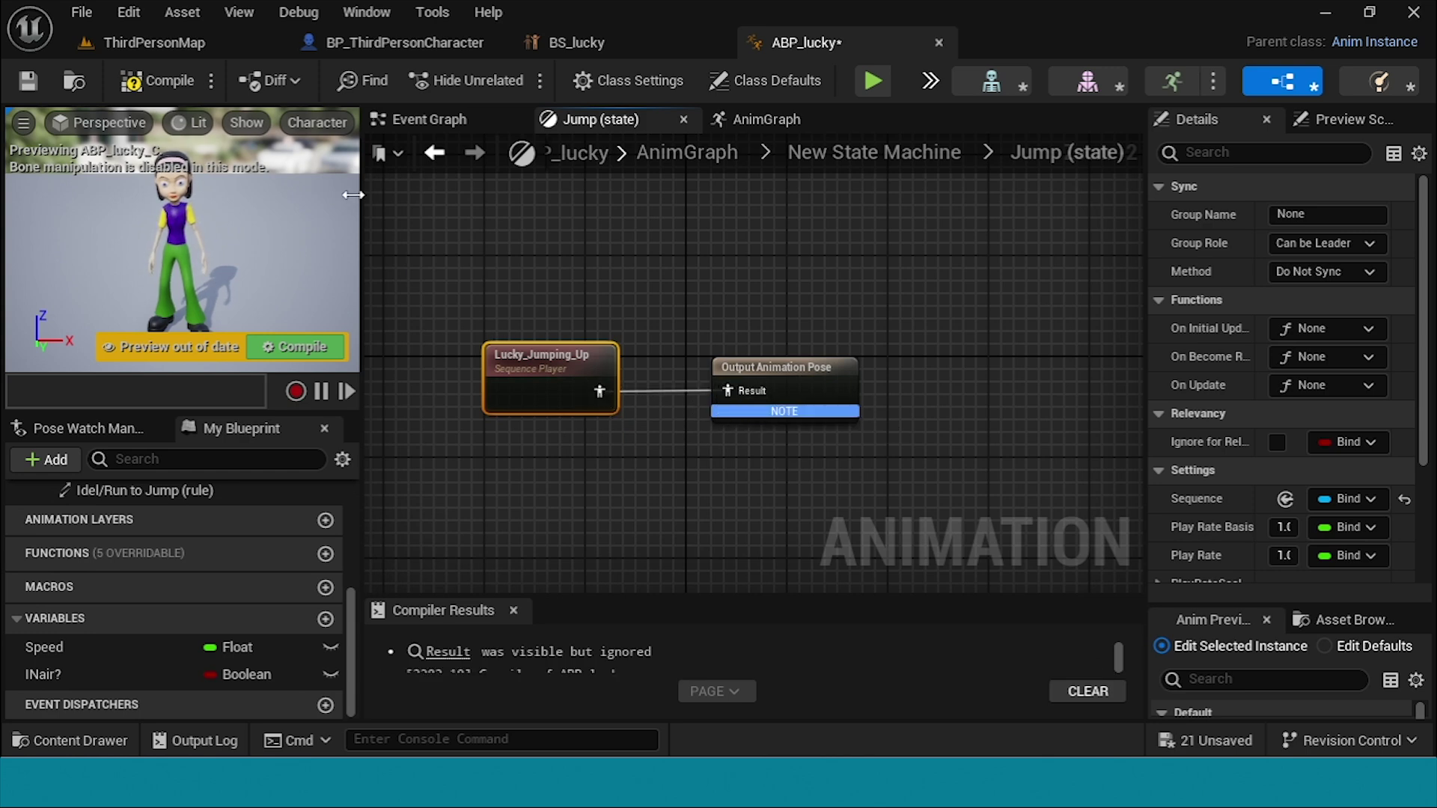
left_click(153, 75)
left_click(30, 82)
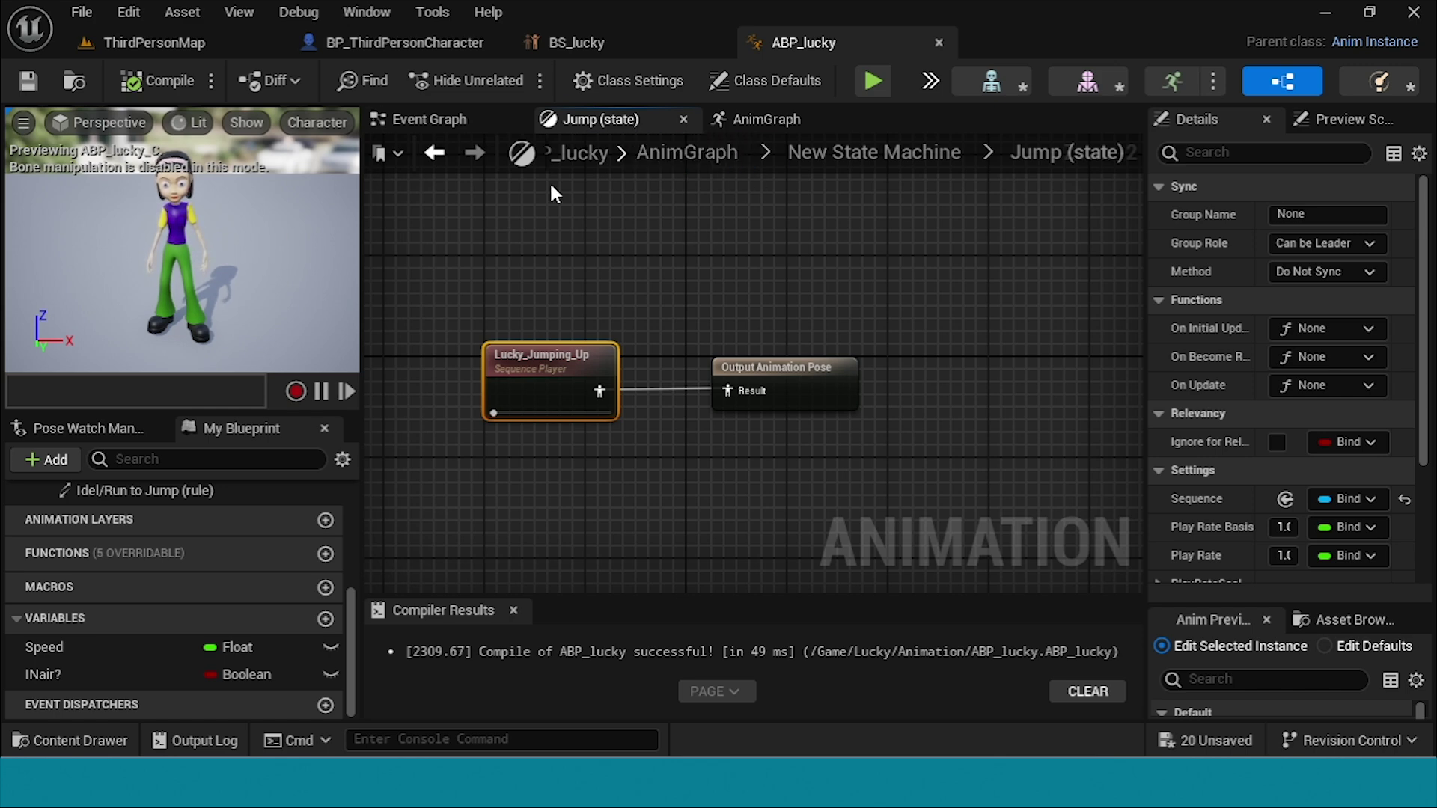
Step: In New State Machine, add a transition from Jump back to Idel/Run and open its rule
left_click(434, 153)
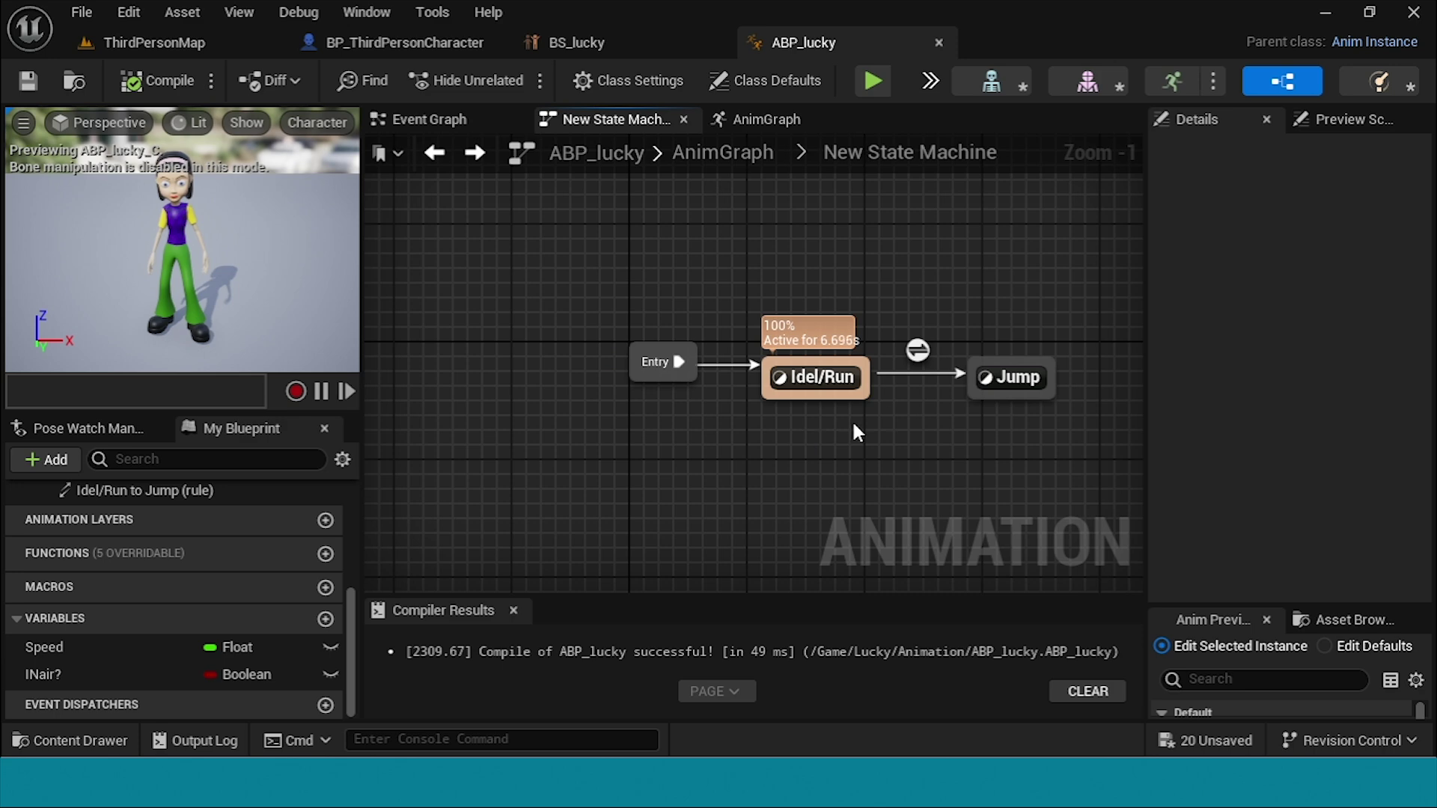
left_click_drag(974, 390, 849, 378)
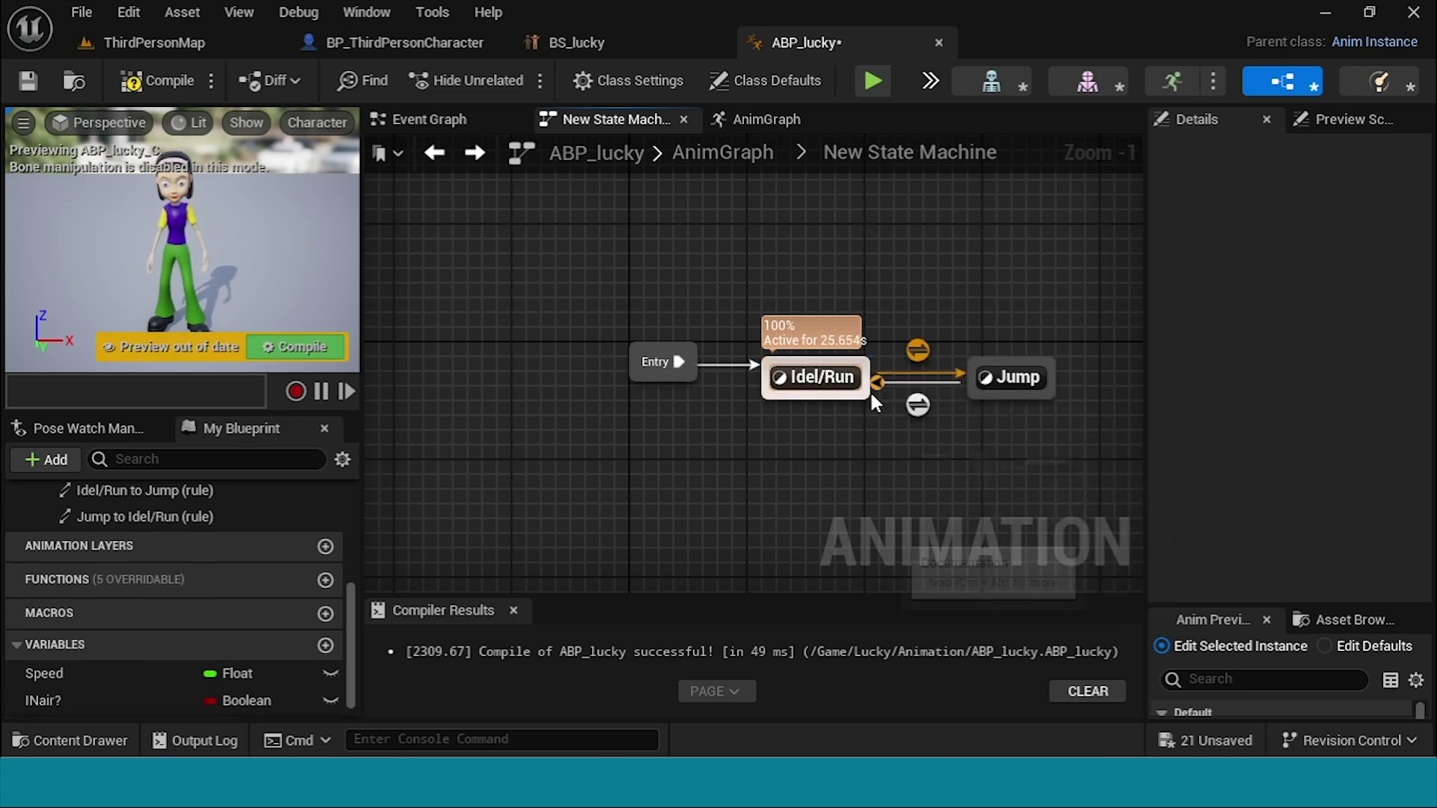
double_click(918, 402)
Step: Add a Get INair? node to the Jump to Idel/Run rule and move the Result node away to make room
left_click_drag(78, 693, 418, 340)
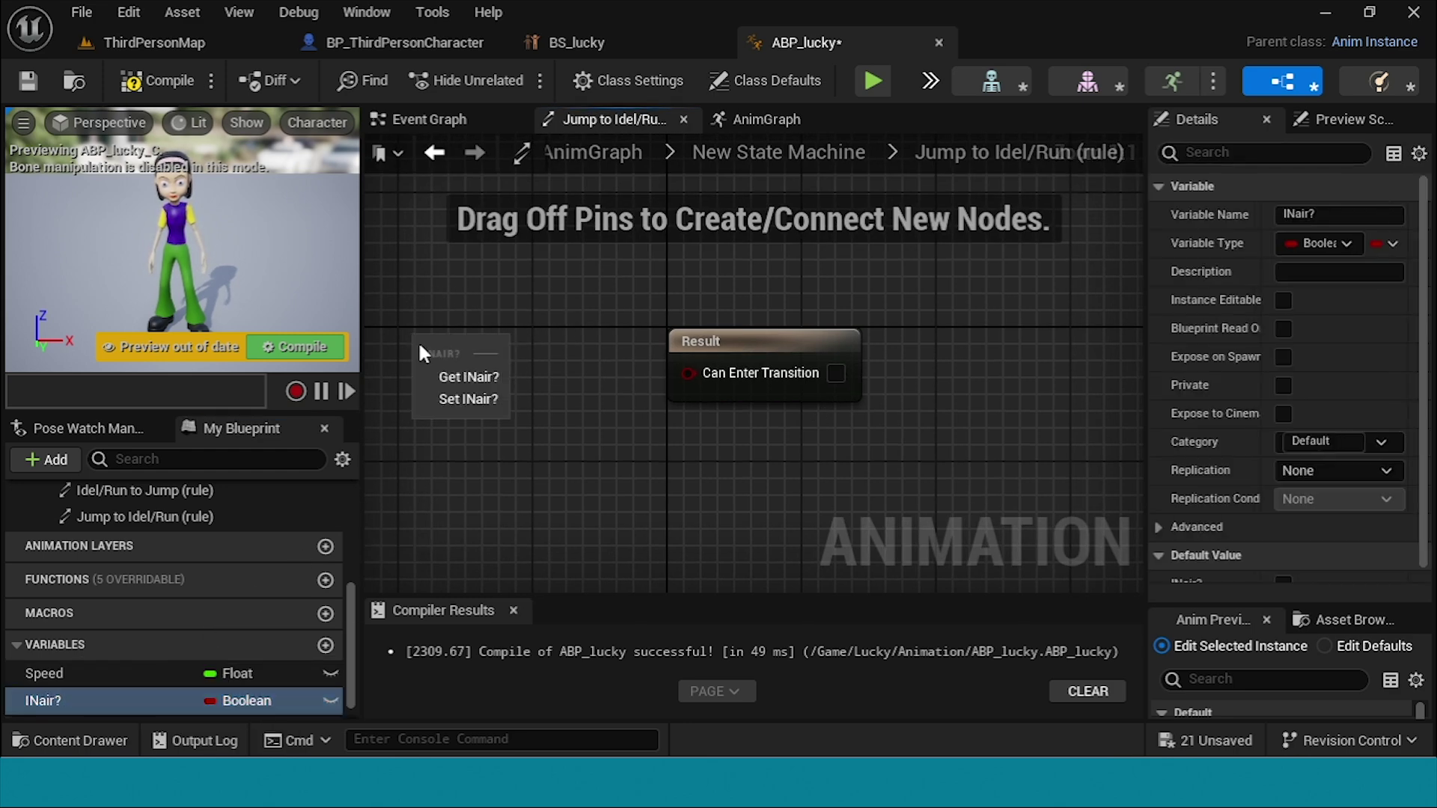
left_click(486, 372)
left_click(778, 363)
left_click_drag(778, 363, 942, 379)
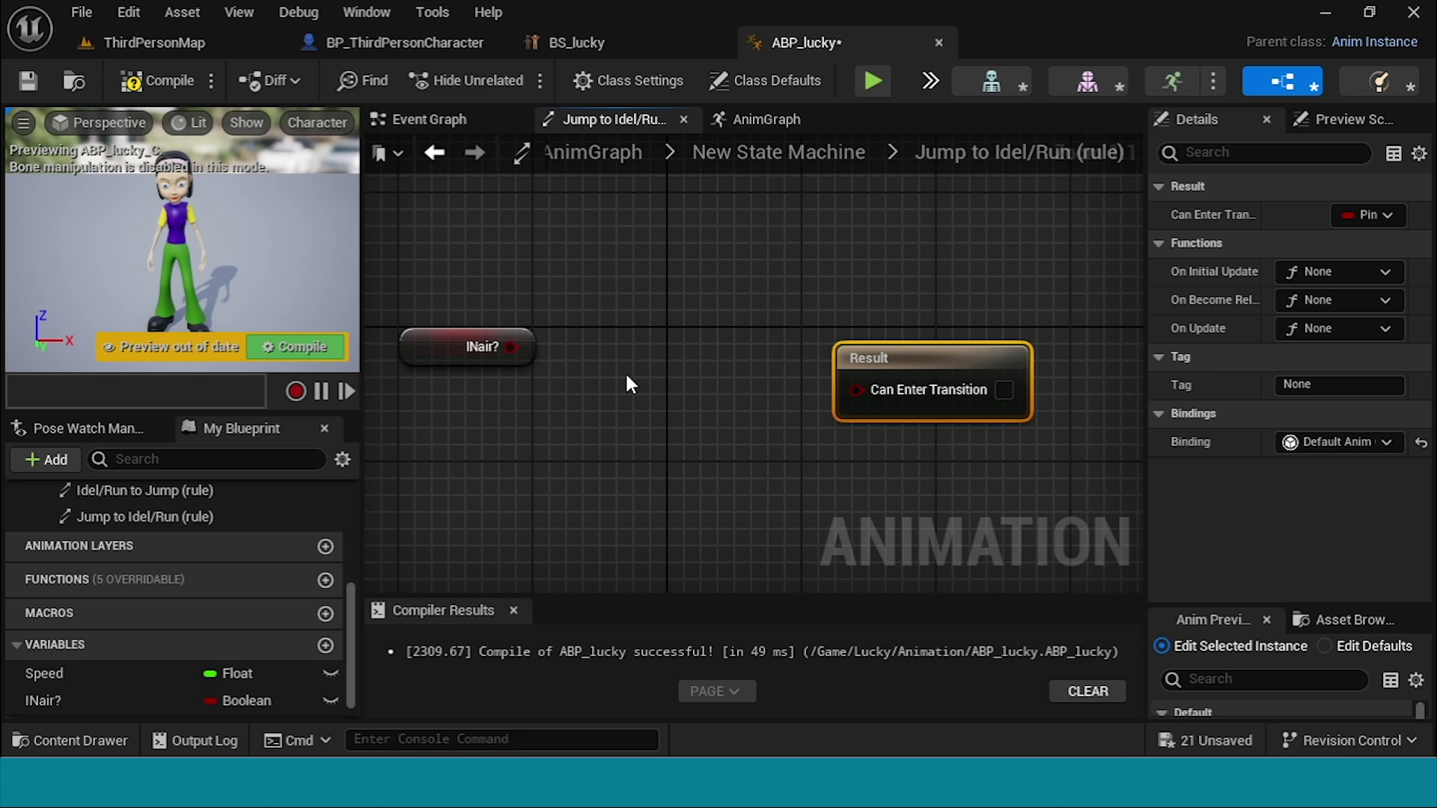
Step: Route INair? through a NOT Boolean node into Can Enter Transition, then compile and save ABP_lucky
left_click_drag(511, 346, 596, 442)
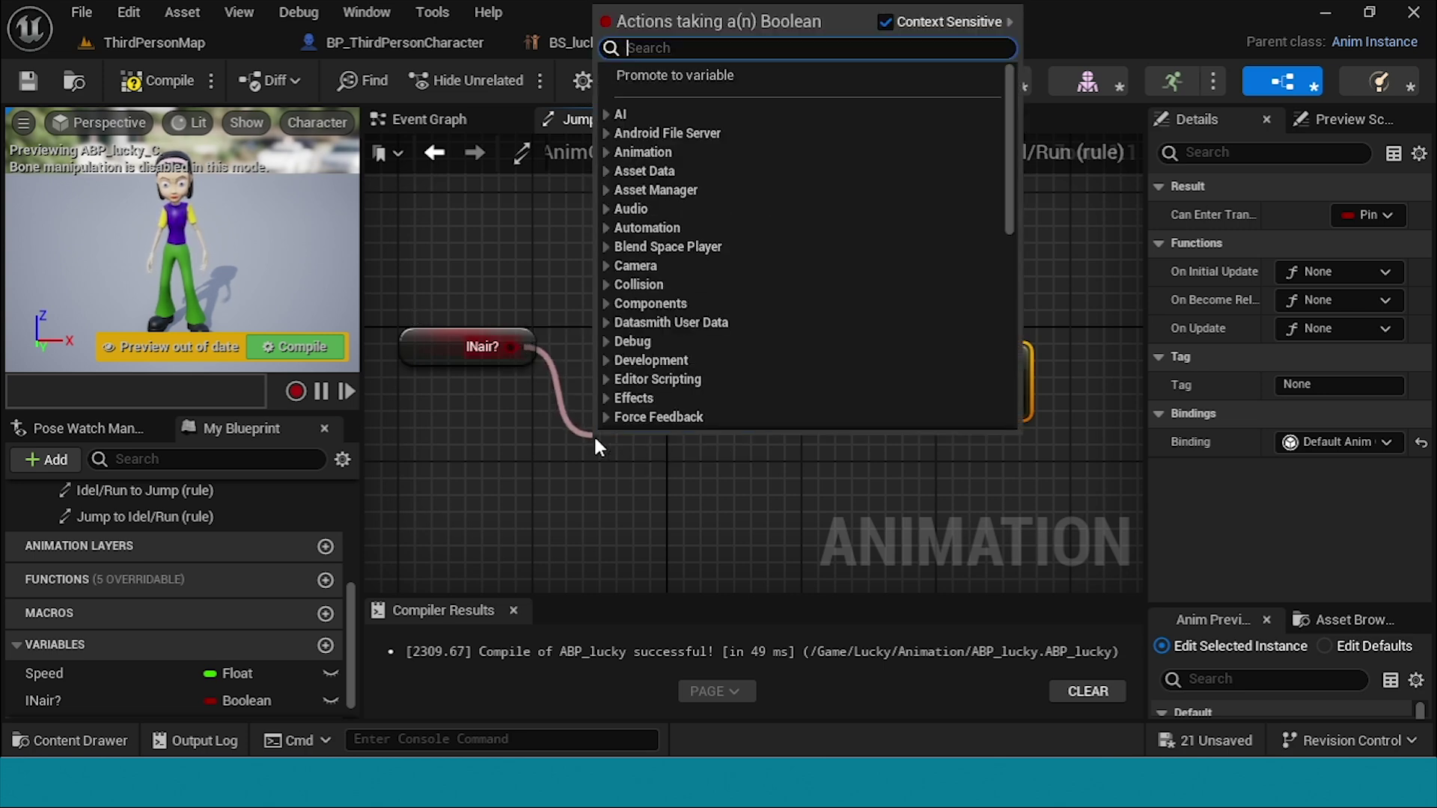
type("not")
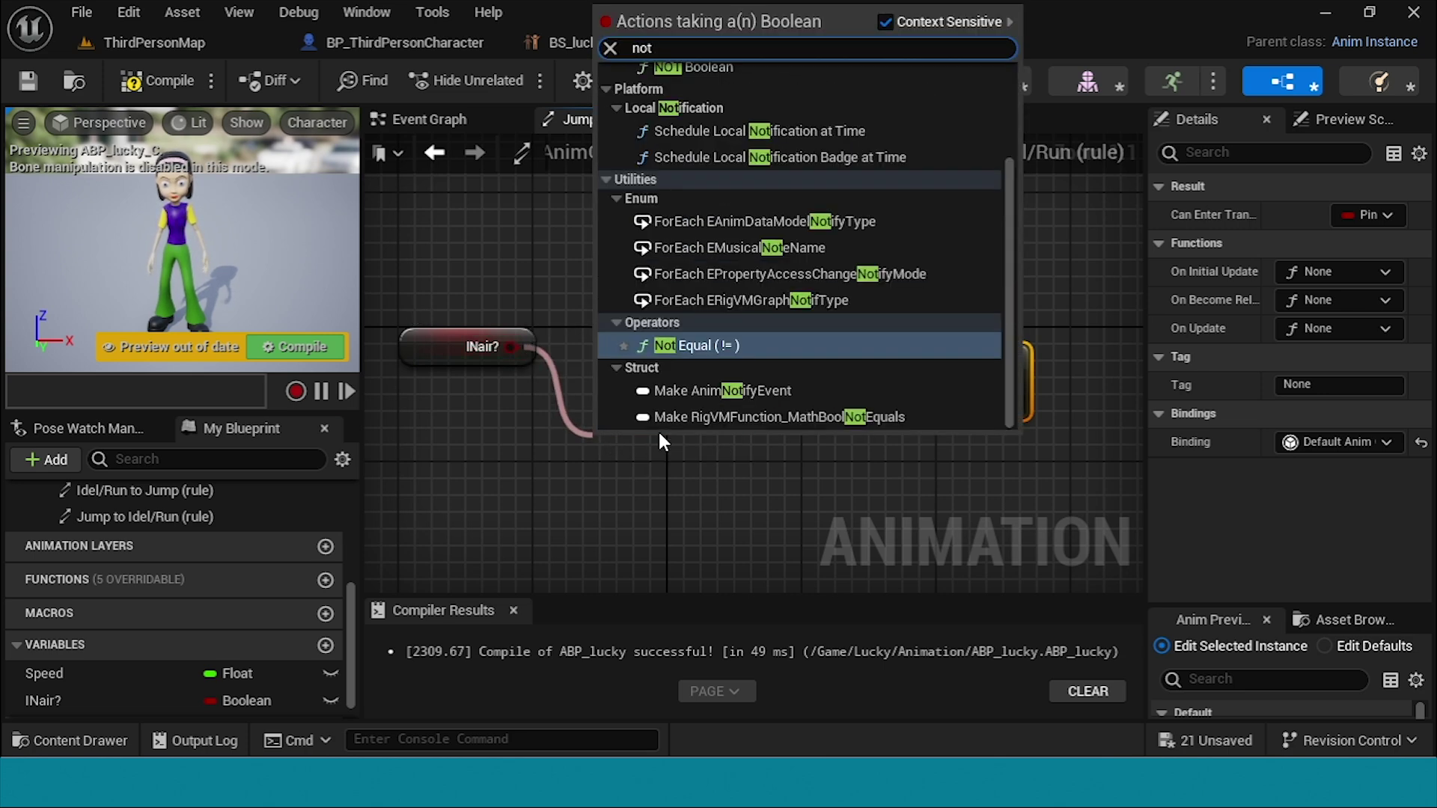
scroll(760, 241, "up", 3)
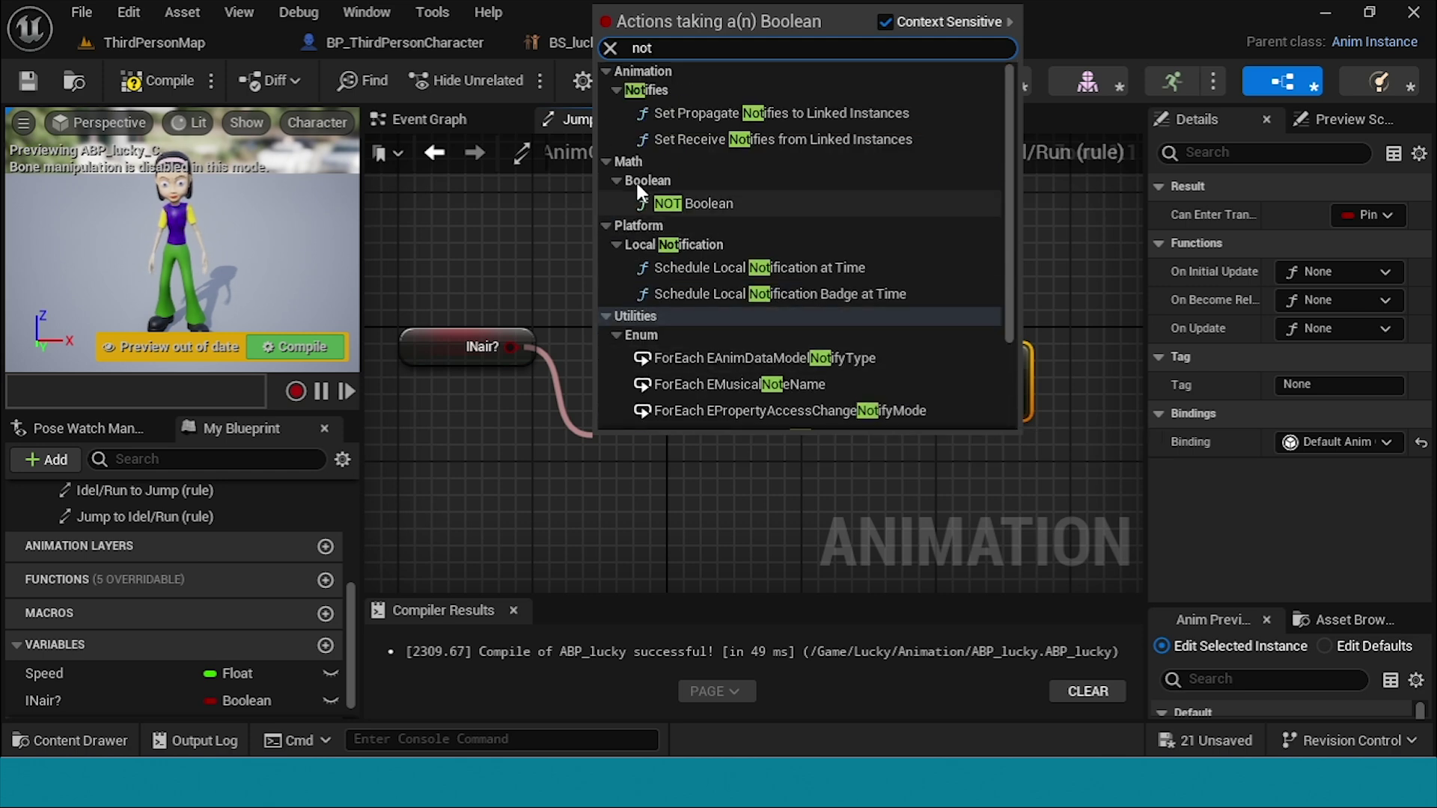
left_click(678, 209)
left_click_drag(767, 447, 857, 388)
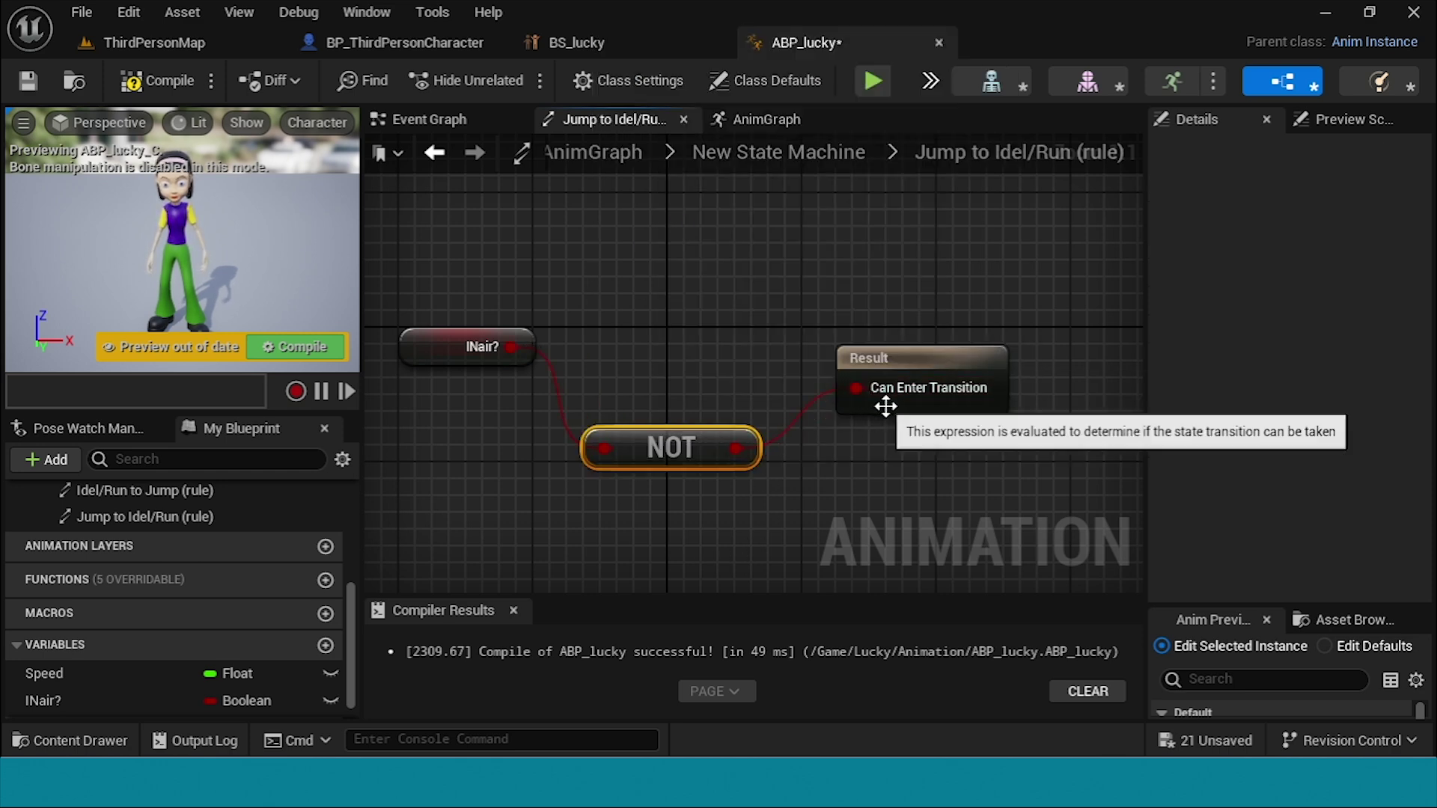
left_click(154, 80)
left_click(30, 80)
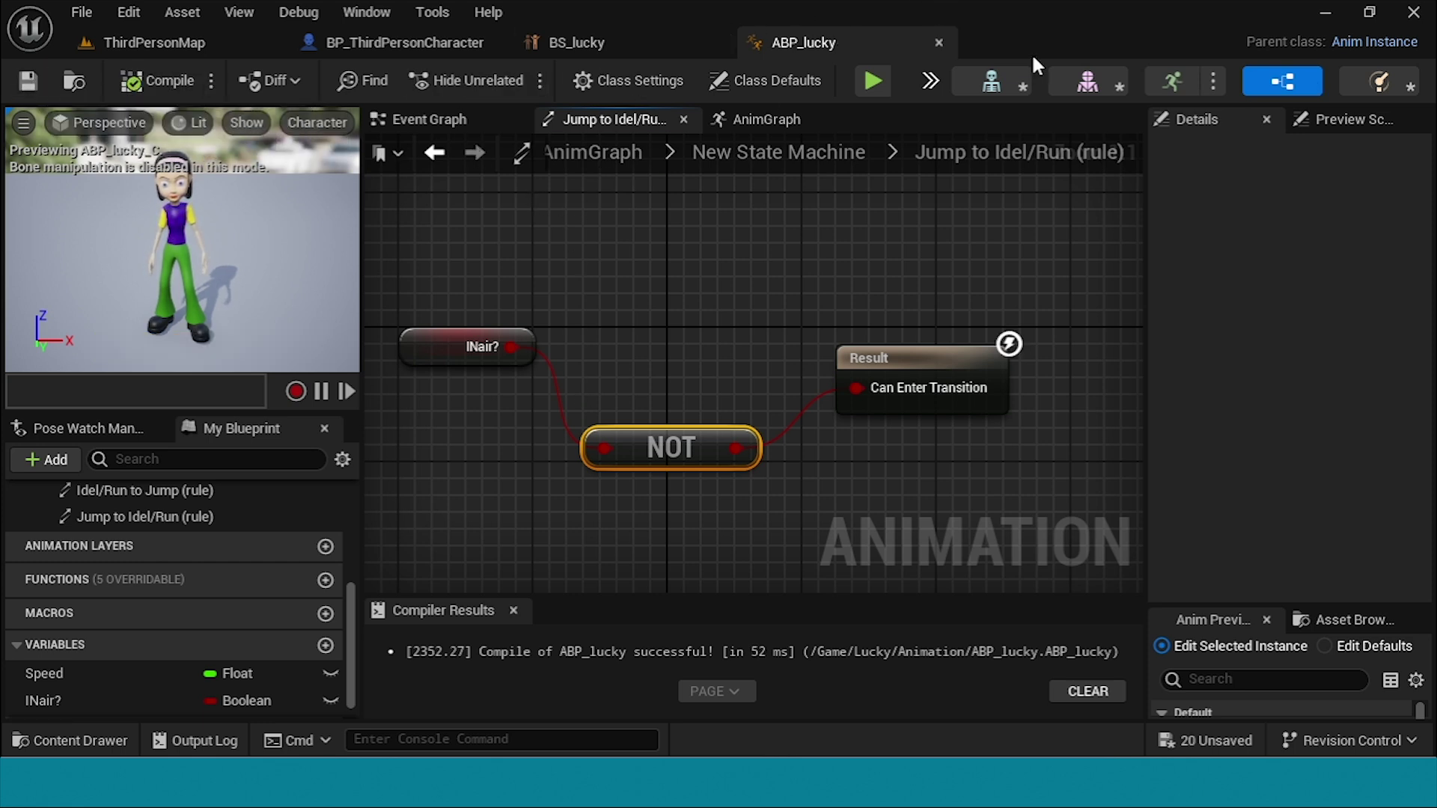
left_click(449, 120)
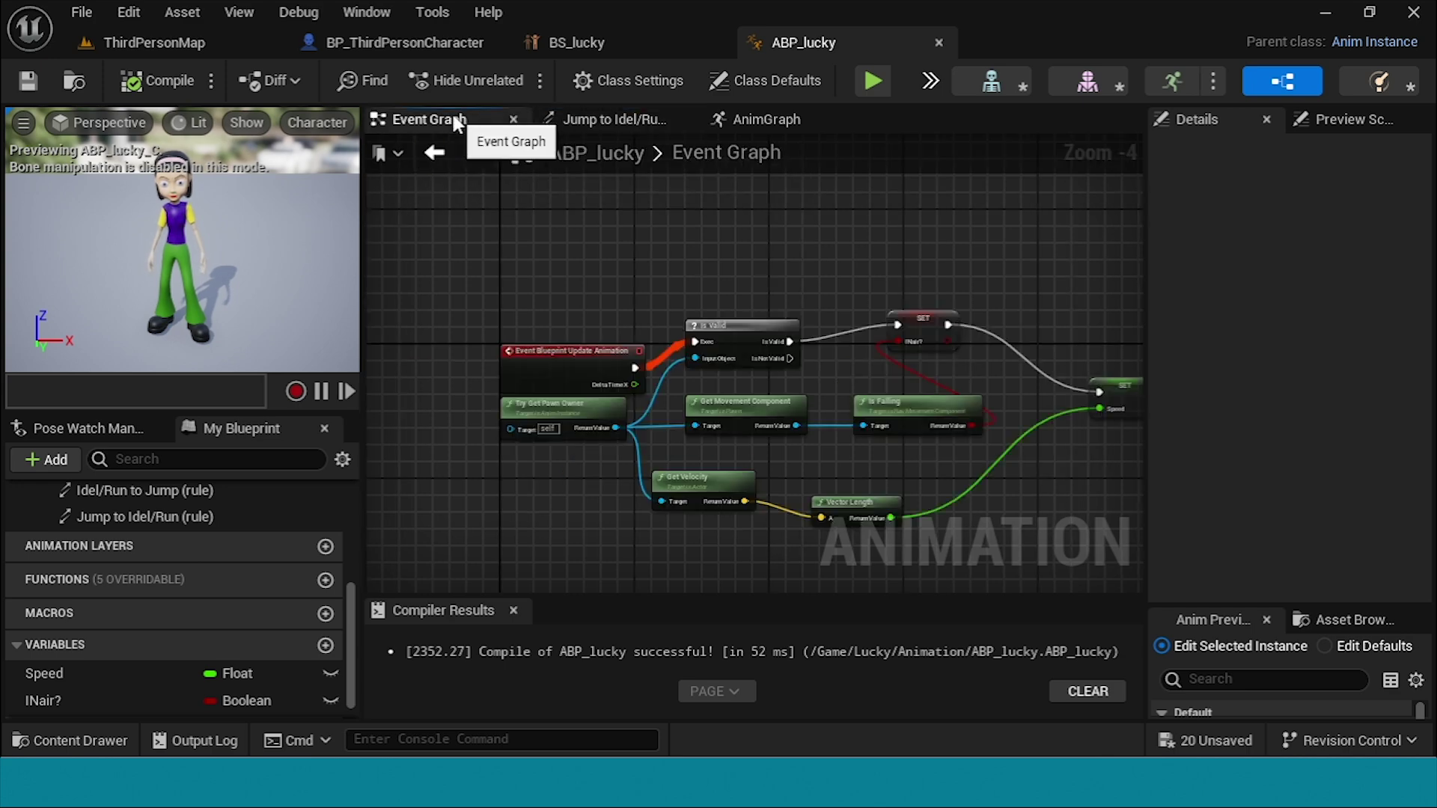
left_click(602, 121)
left_click(749, 119)
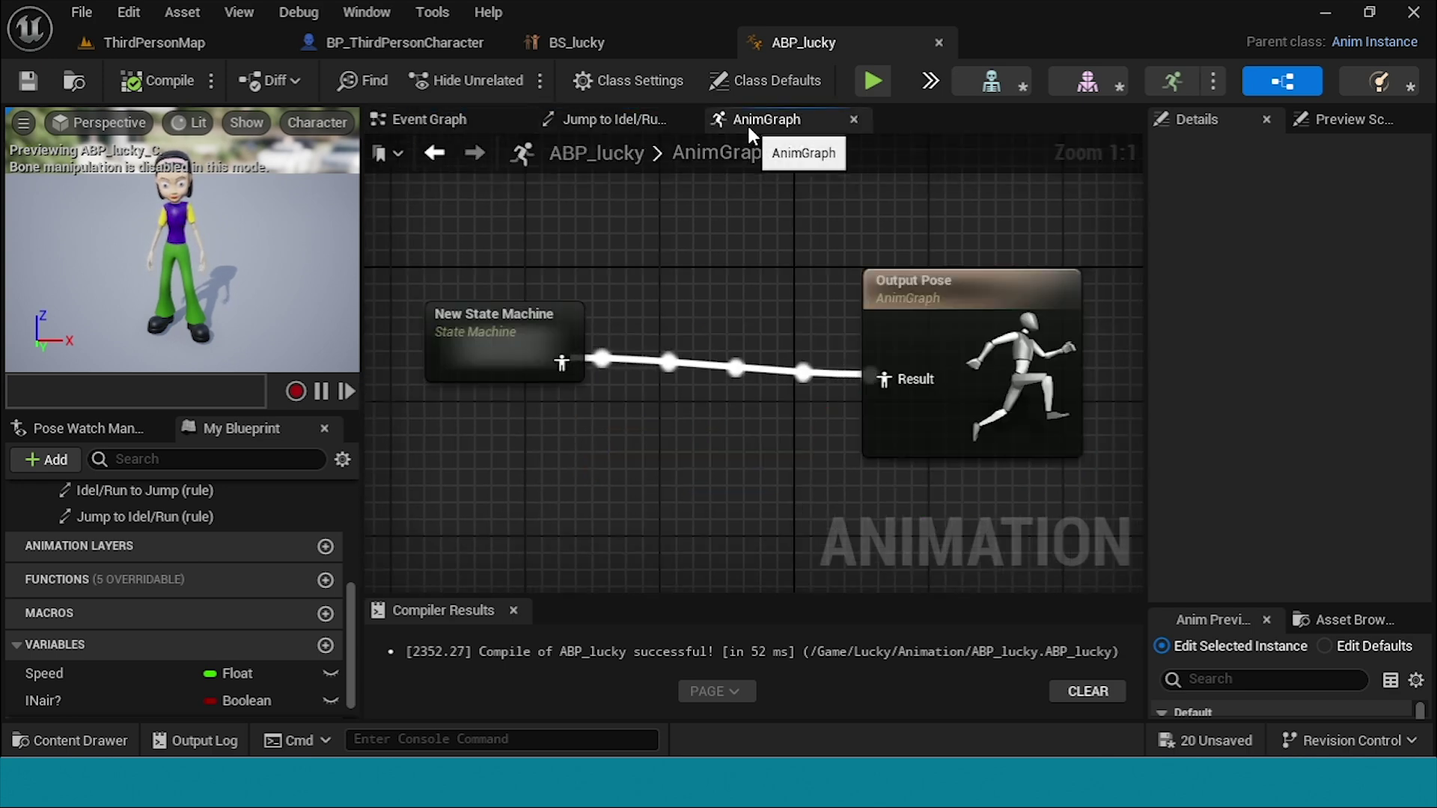
scroll(599, 344, "down", 5)
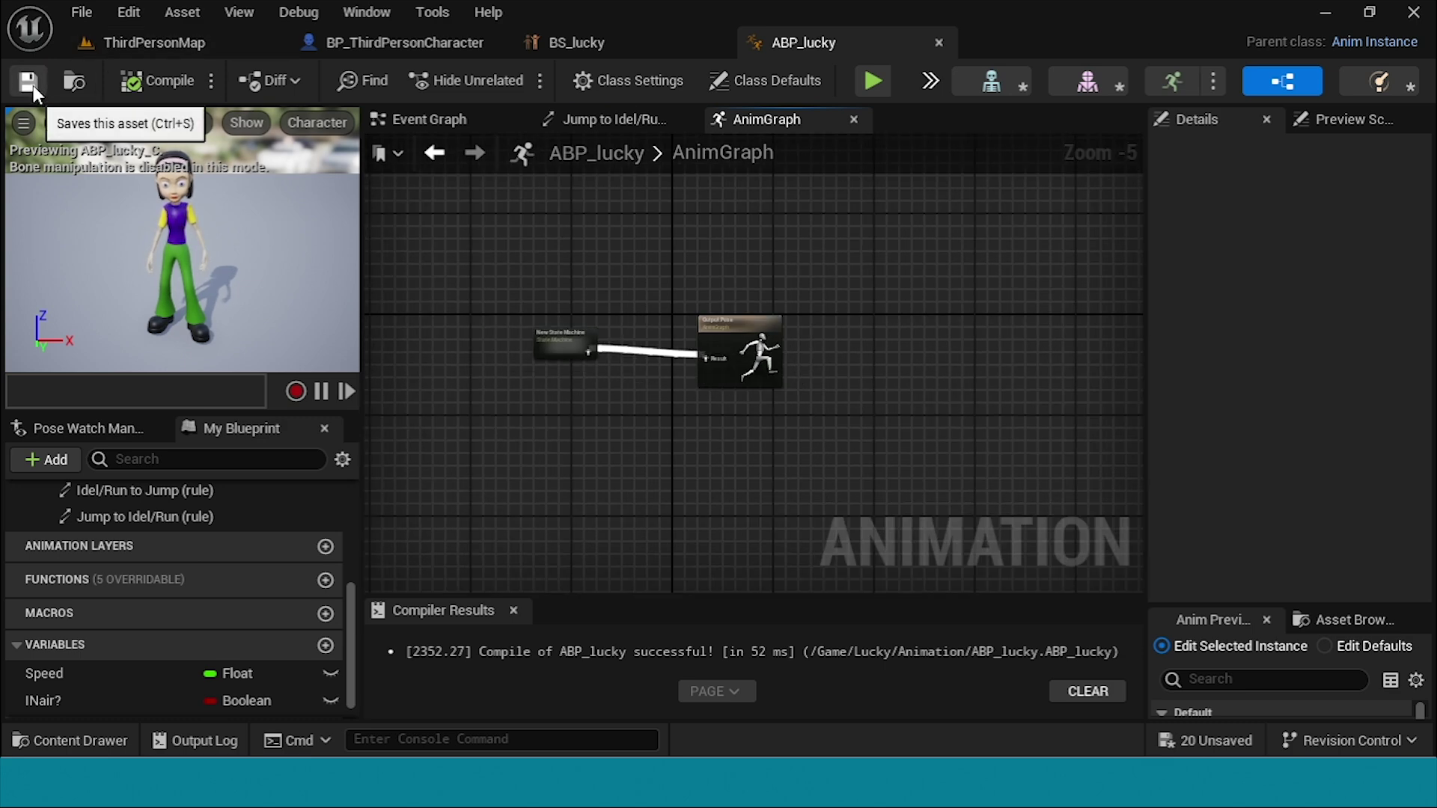
Step: Play ThirdPersonMap in the level viewport, run and jump with the character to test the Jump animation, and stop playing
left_click(166, 47)
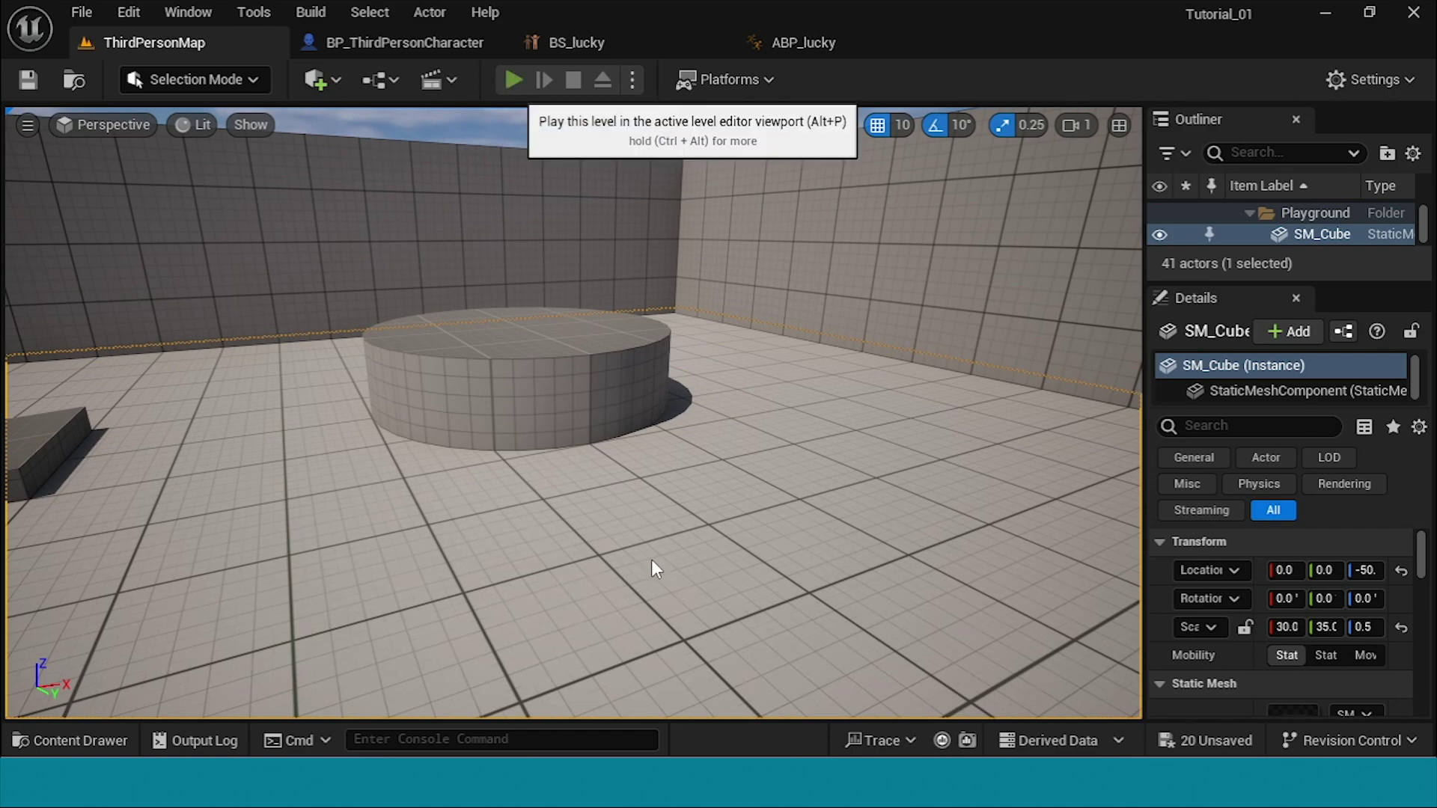
key("alt+p")
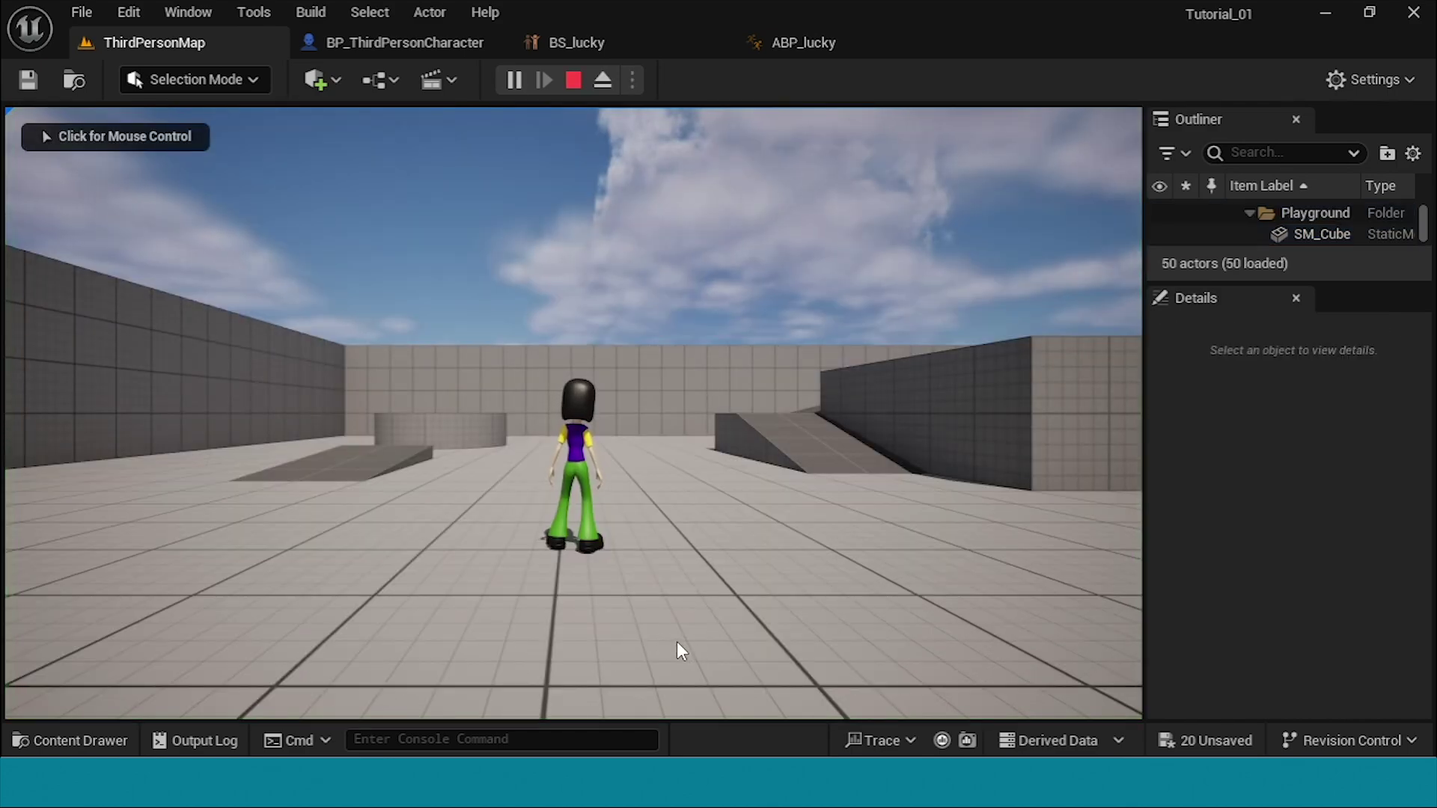
left_click(676, 641)
key("w")
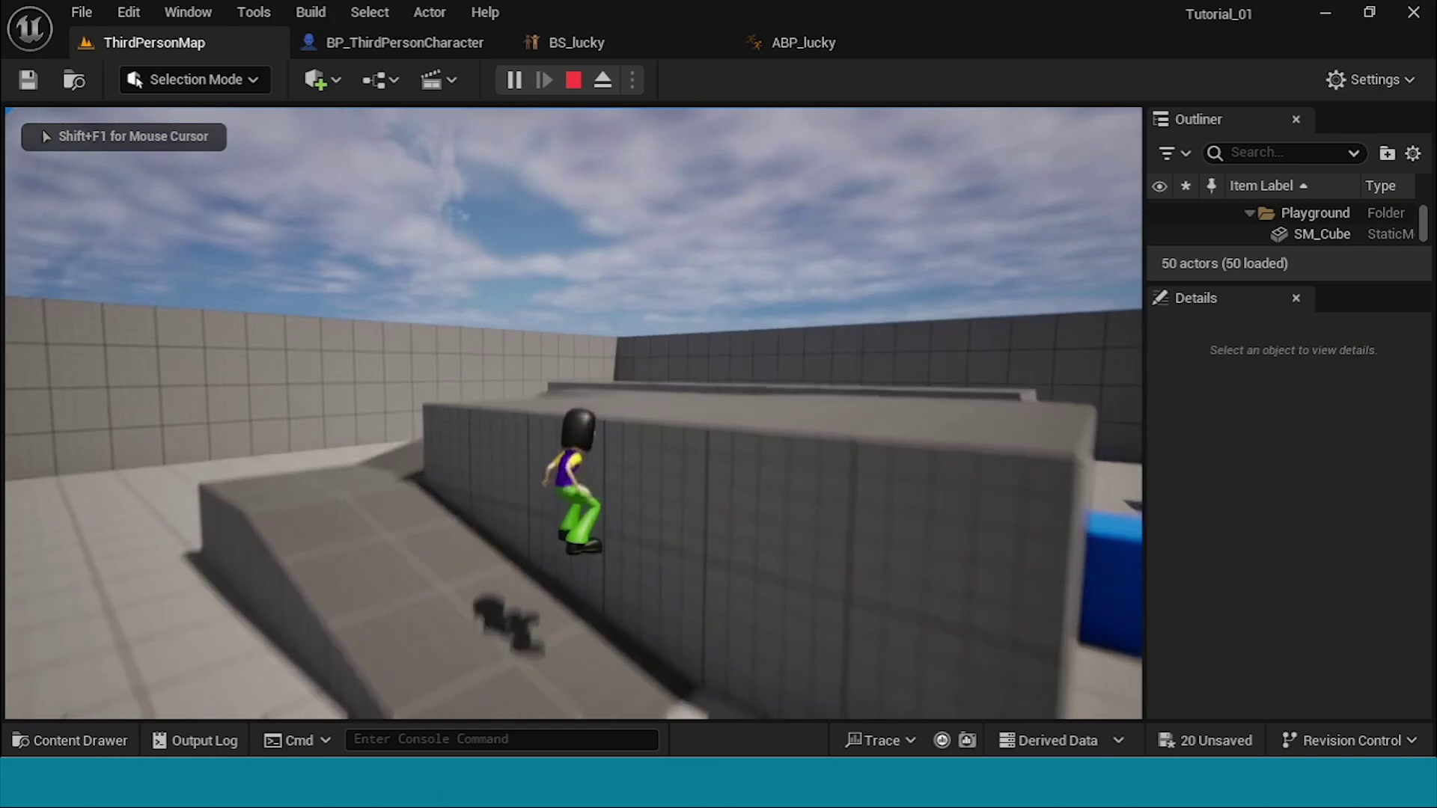
key("w")
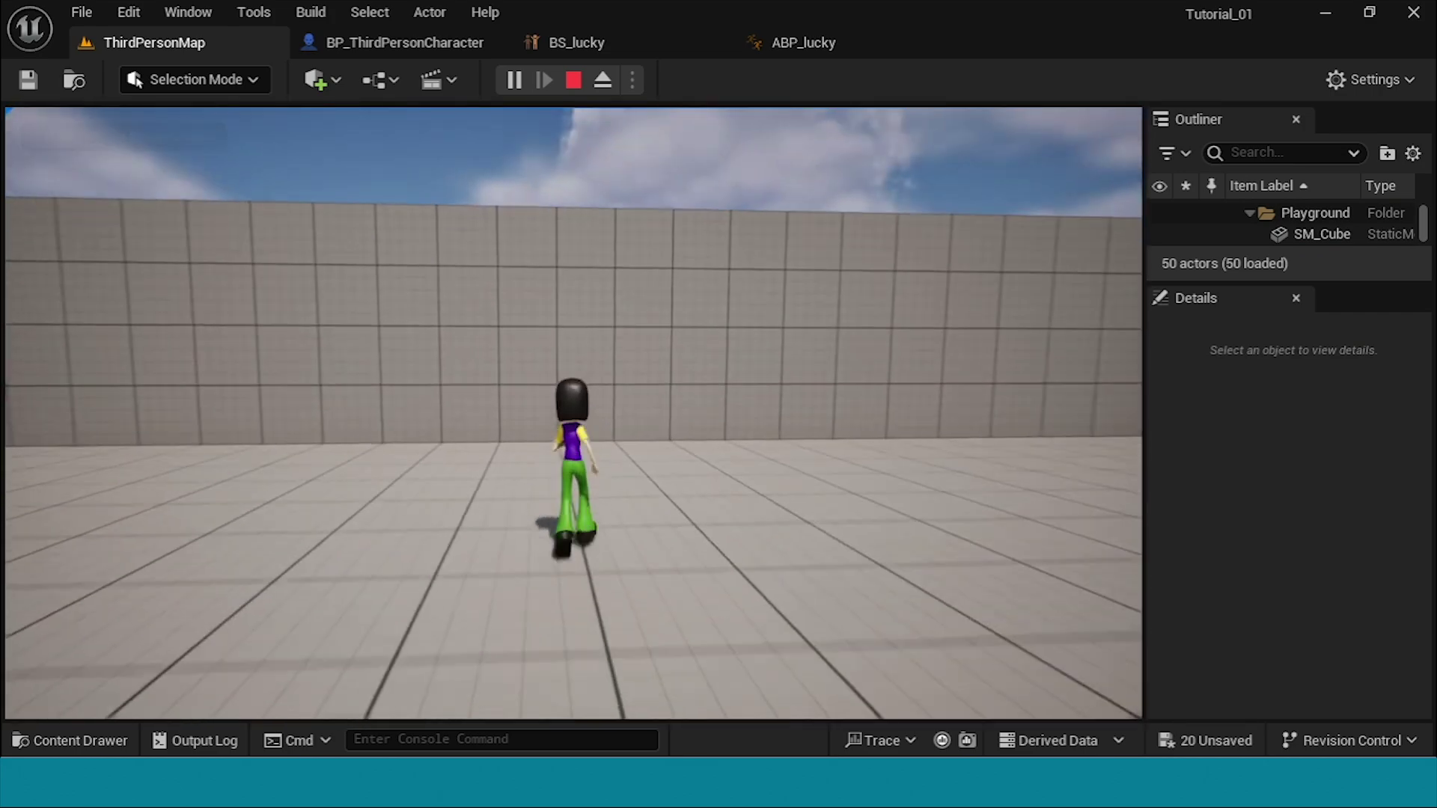
key("w")
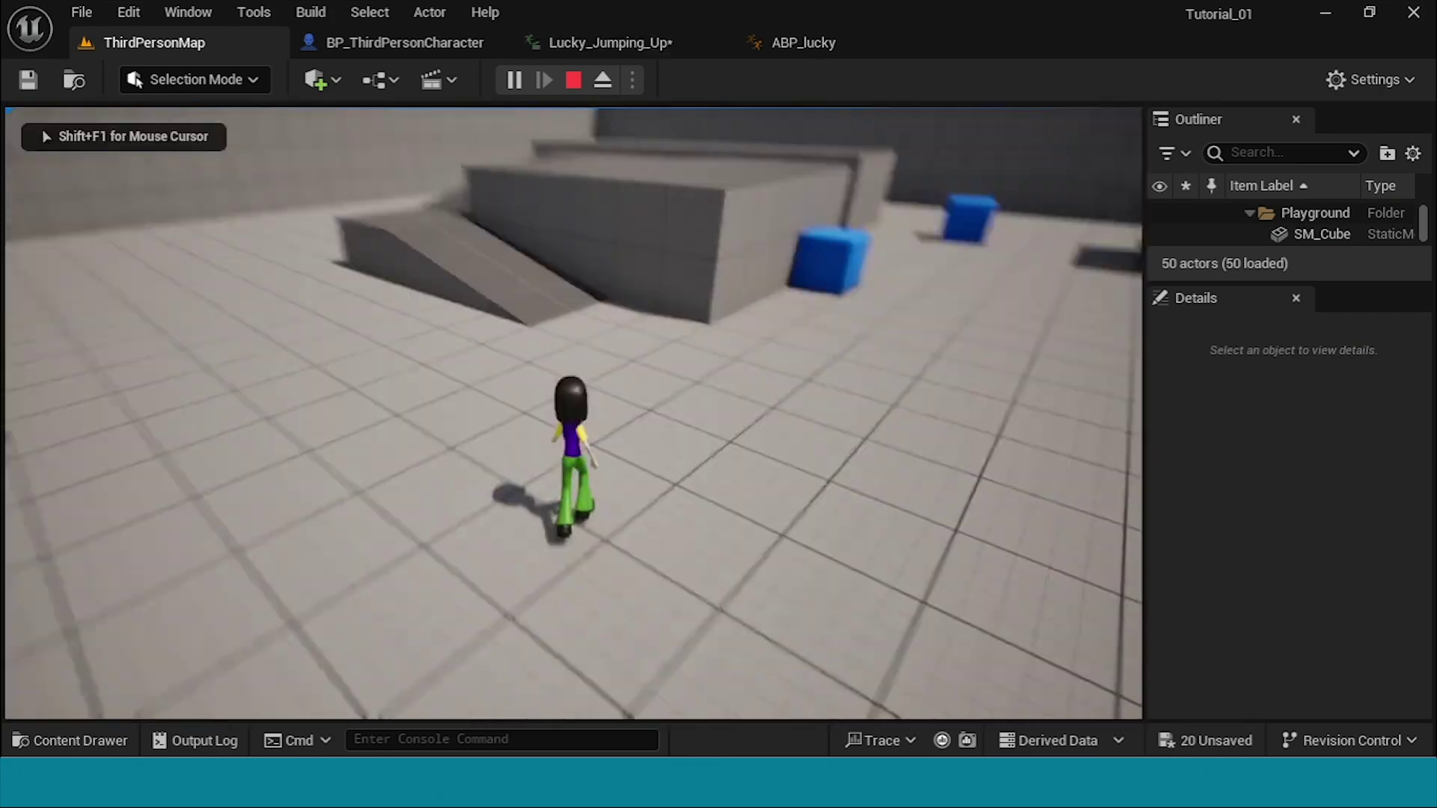
key("w")
key("space")
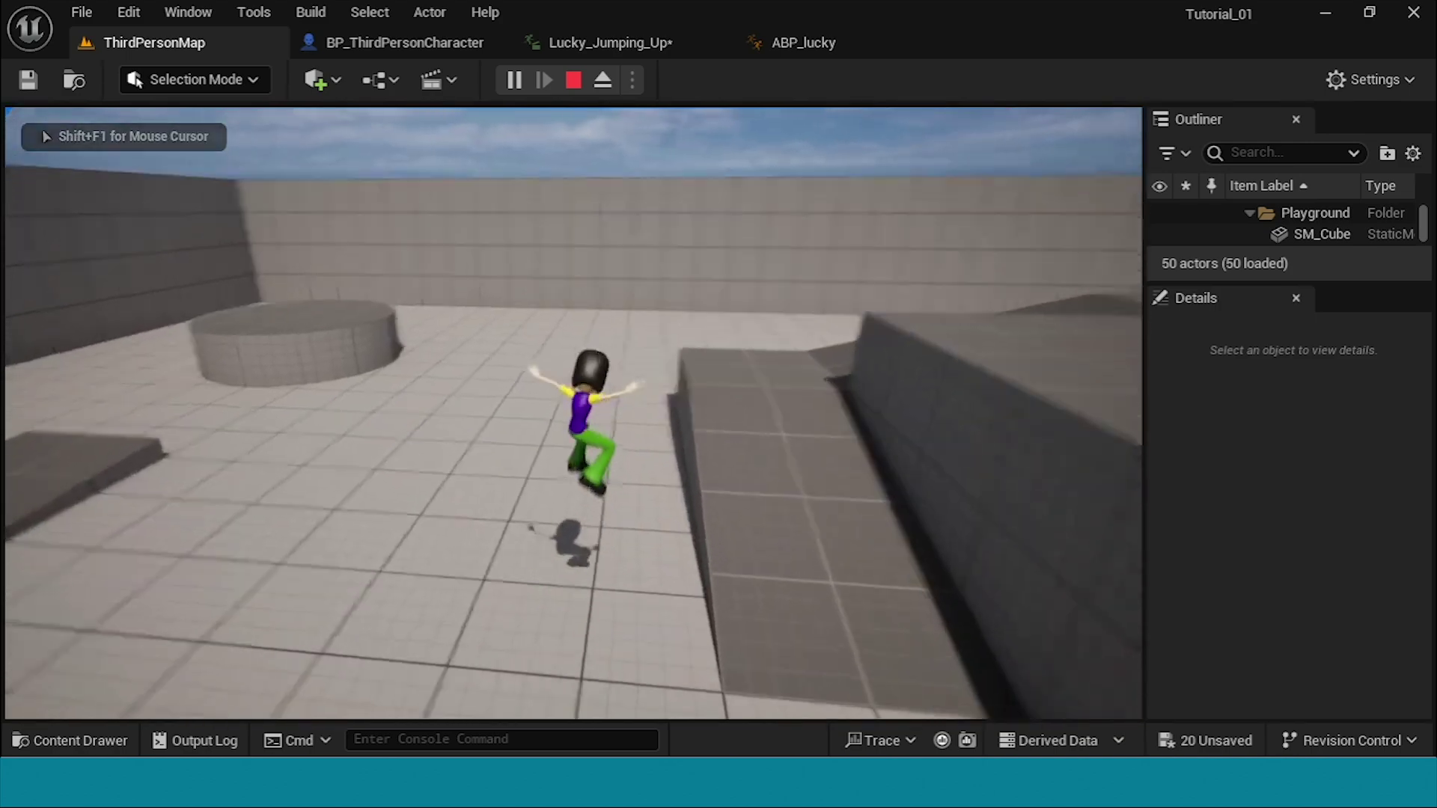
key("w")
key("shift+F1")
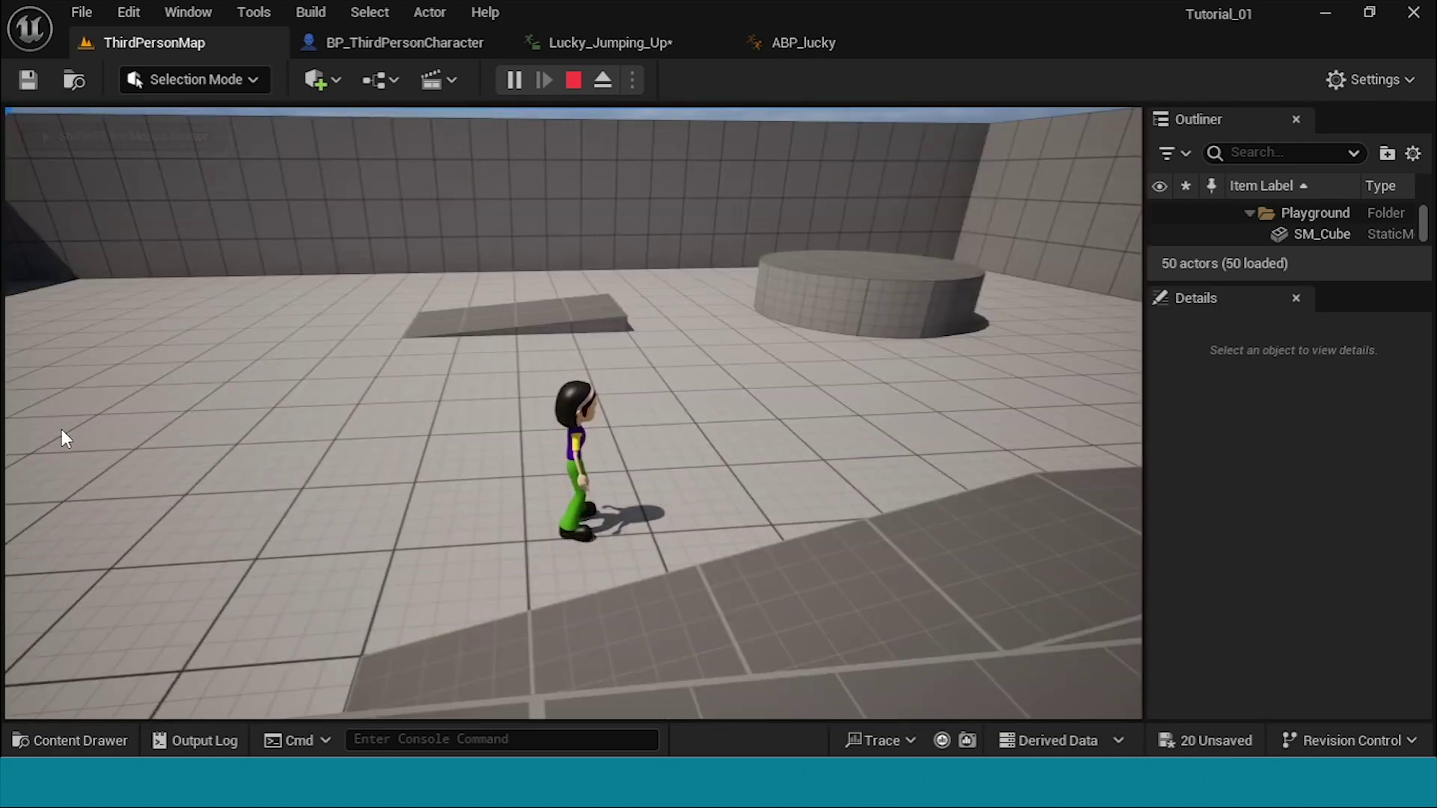
key("Escape")
Step: Open the Lucky_Jumping_Up animation from the Animation folder, play it, and scrub its timeline to examine the jump's take-off
key("ctrl+space")
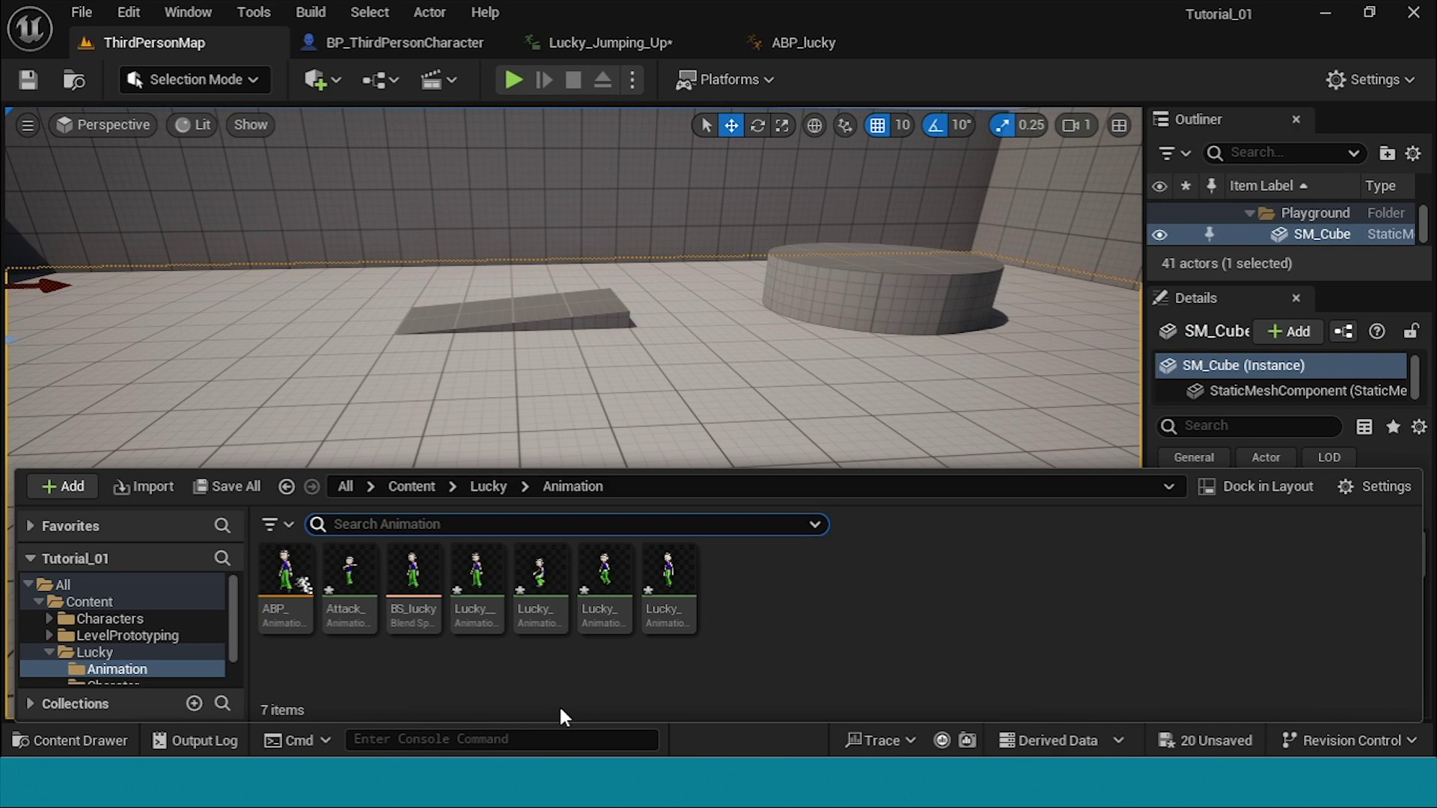
double_click(551, 608)
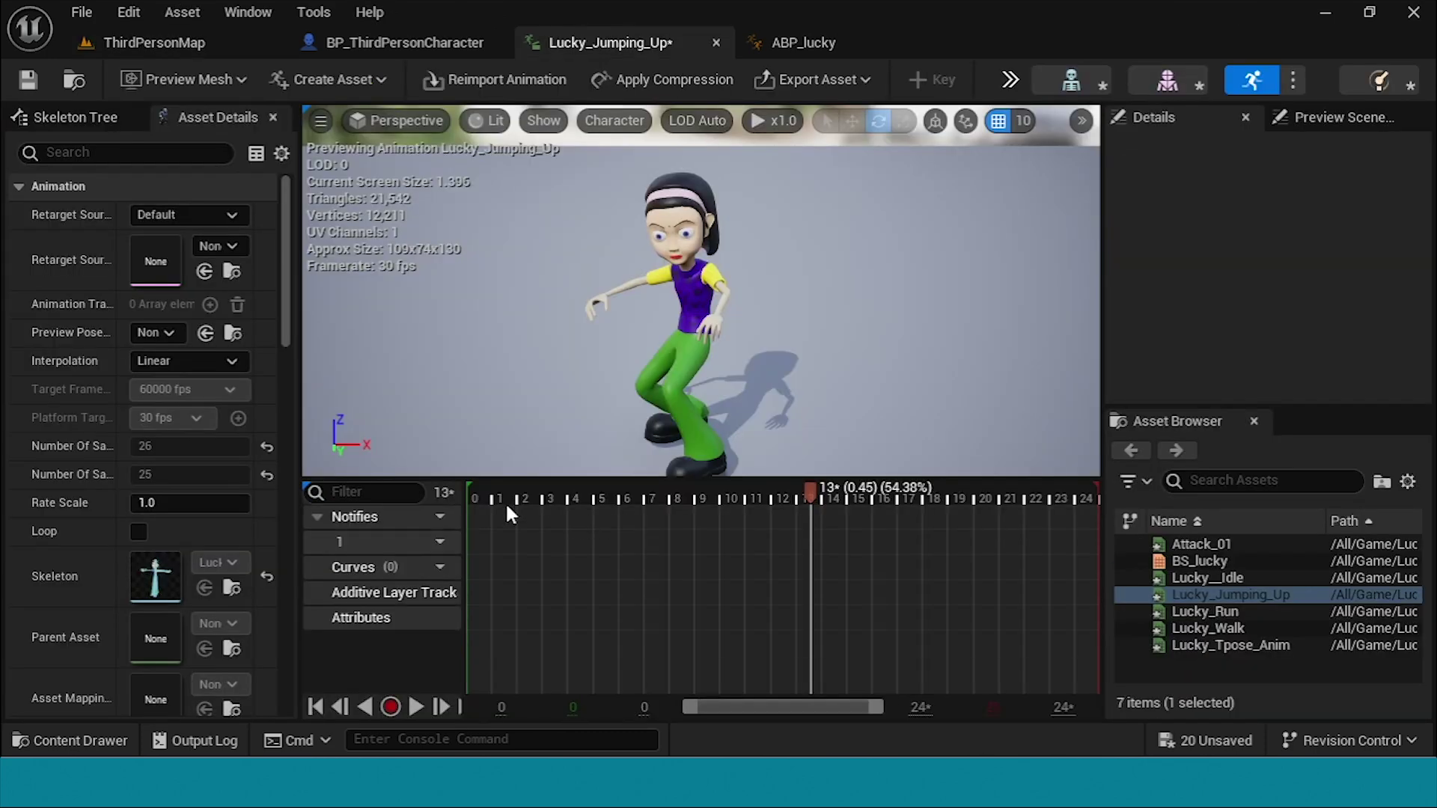
left_click(416, 707)
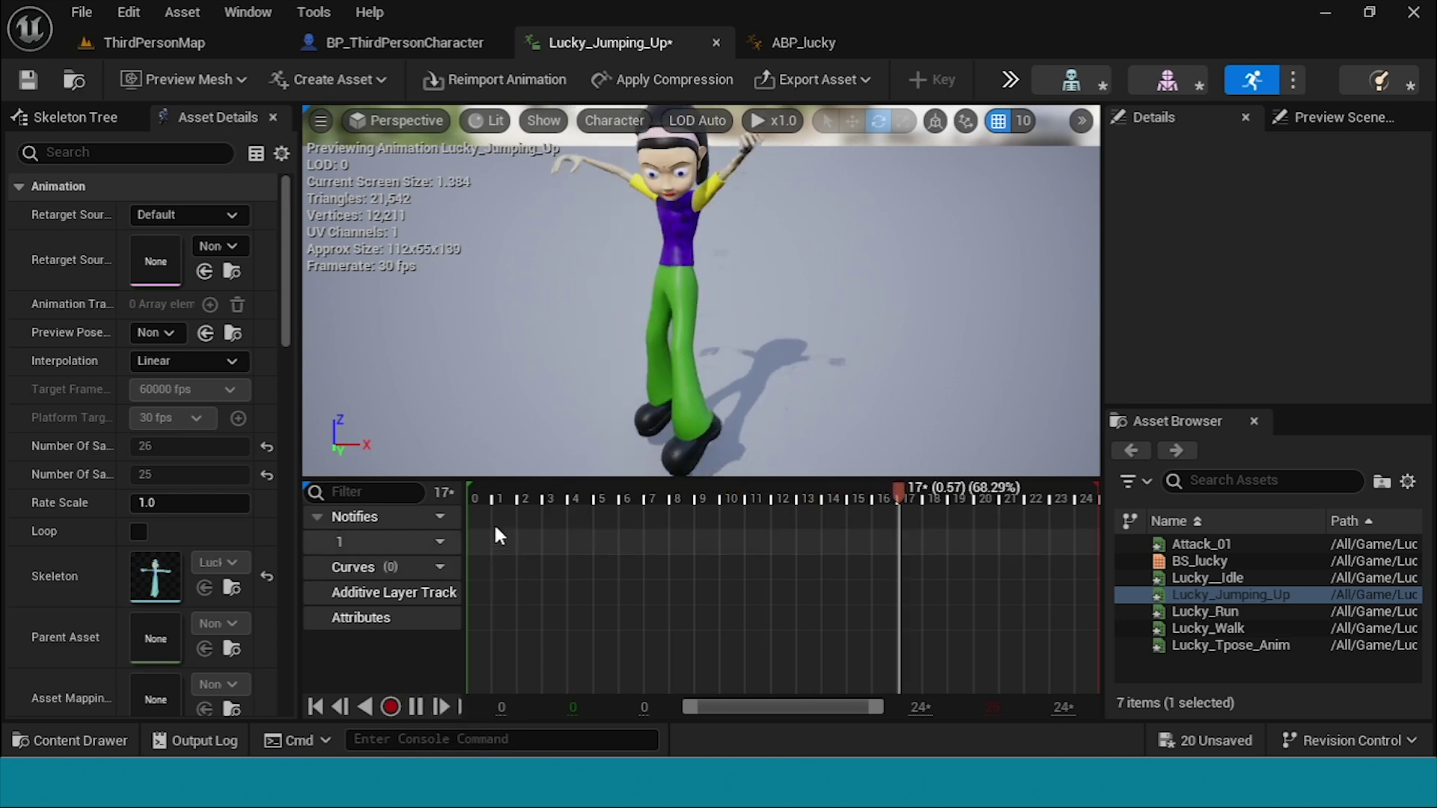
left_click_drag(474, 487, 1168, 572)
left_click_drag(1065, 574, 705, 542)
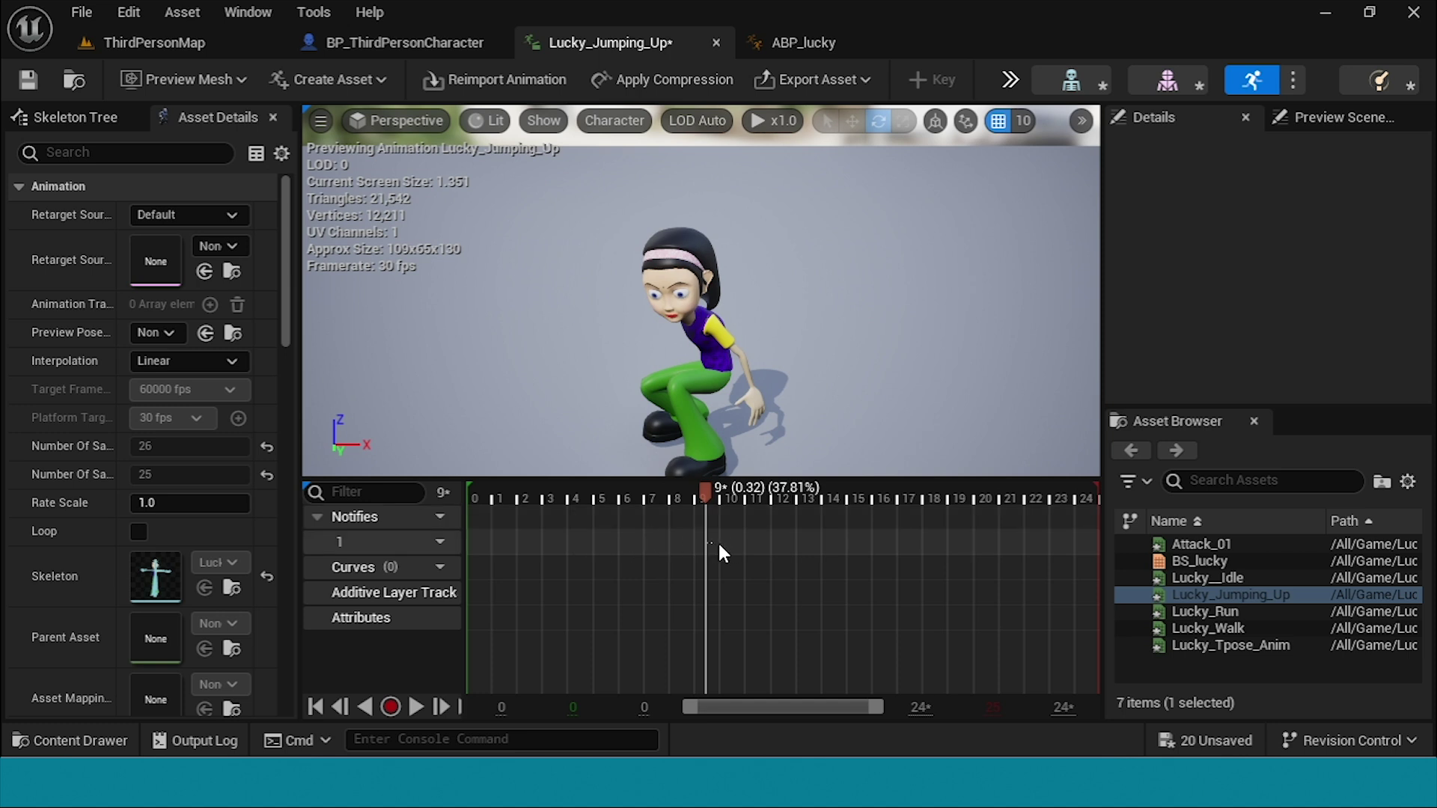
Step: Scrub Lucky_Jumping_Up to about frame 13, remove all frames from frame 0 up to that point, and save the animation
left_click_drag(705, 491, 802, 496)
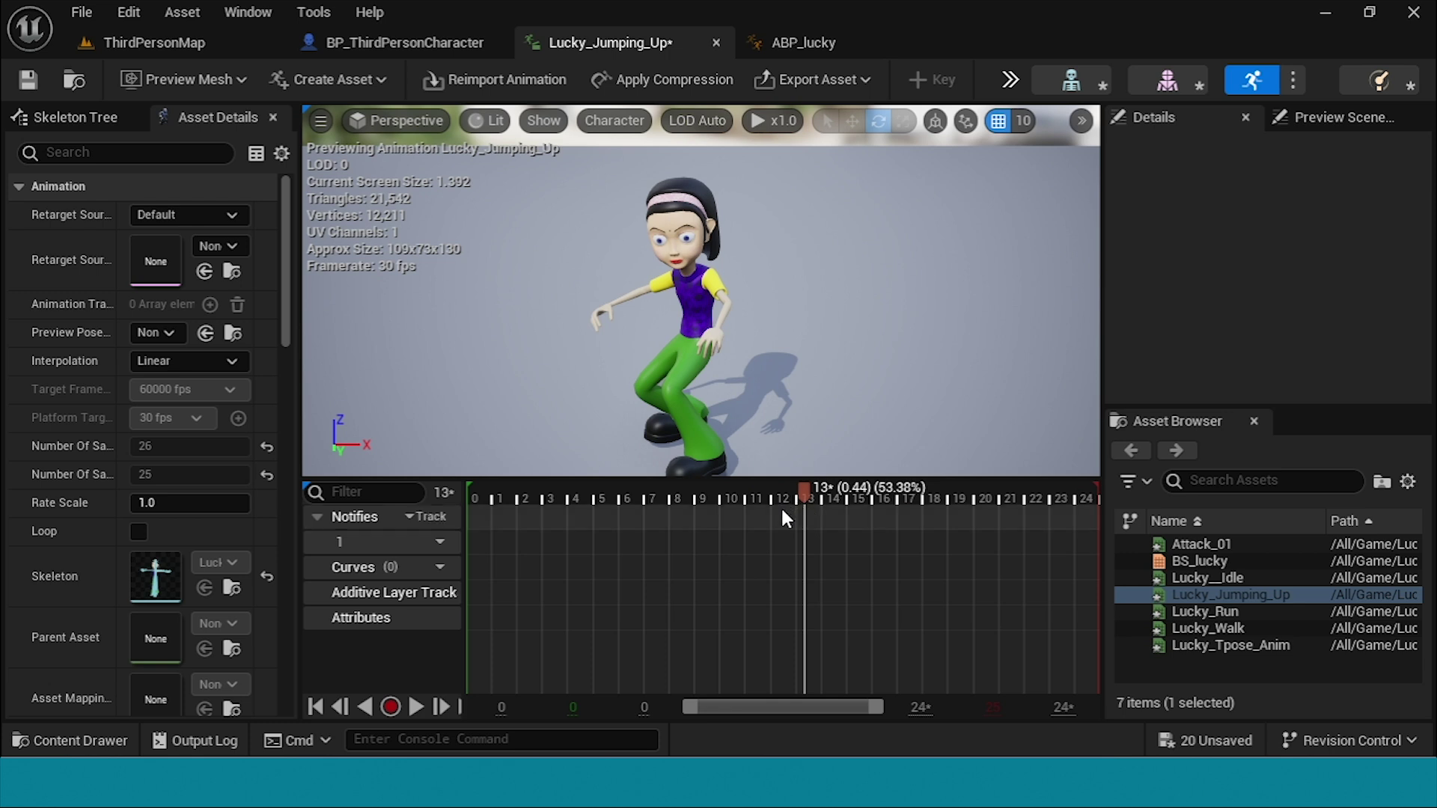
right_click(782, 505)
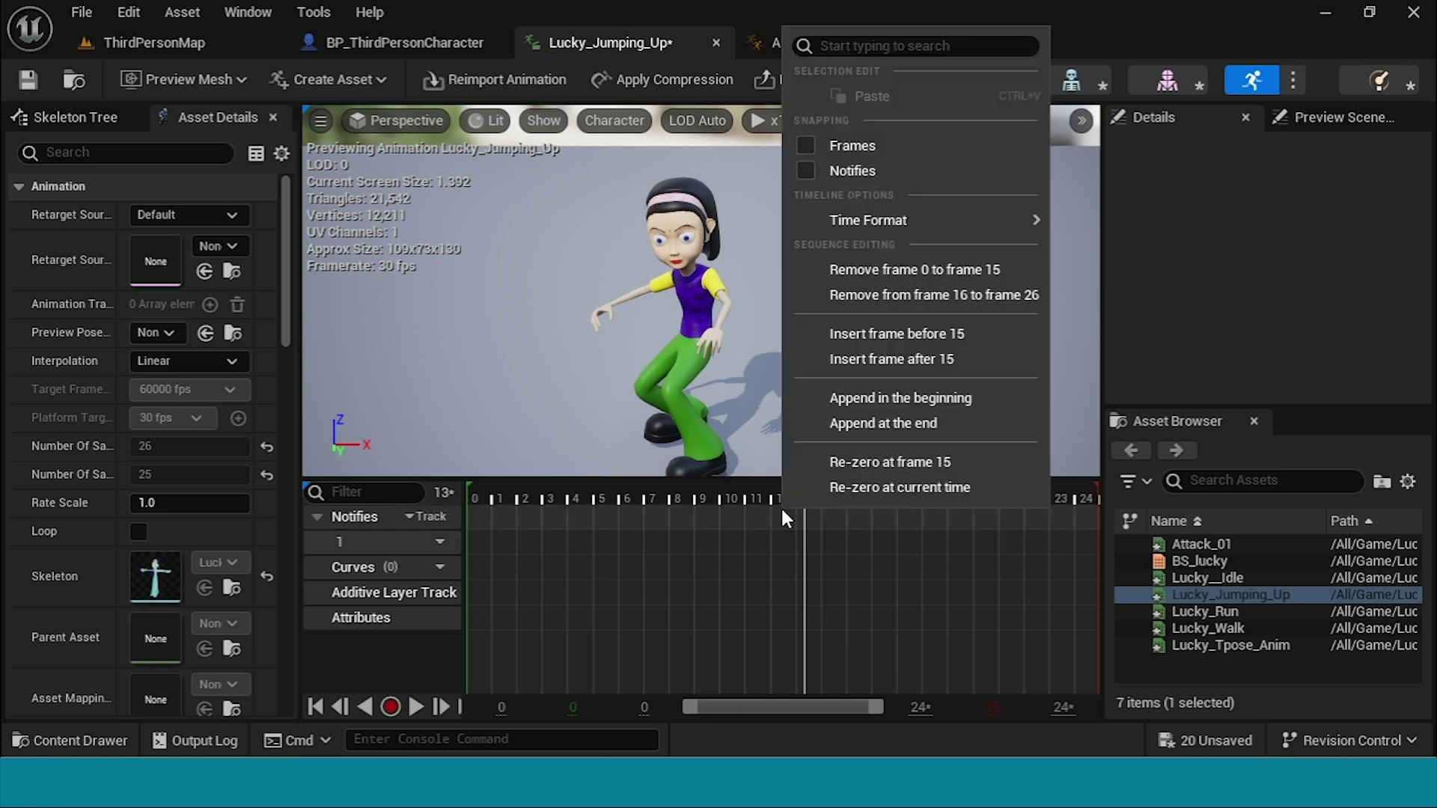
left_click(913, 277)
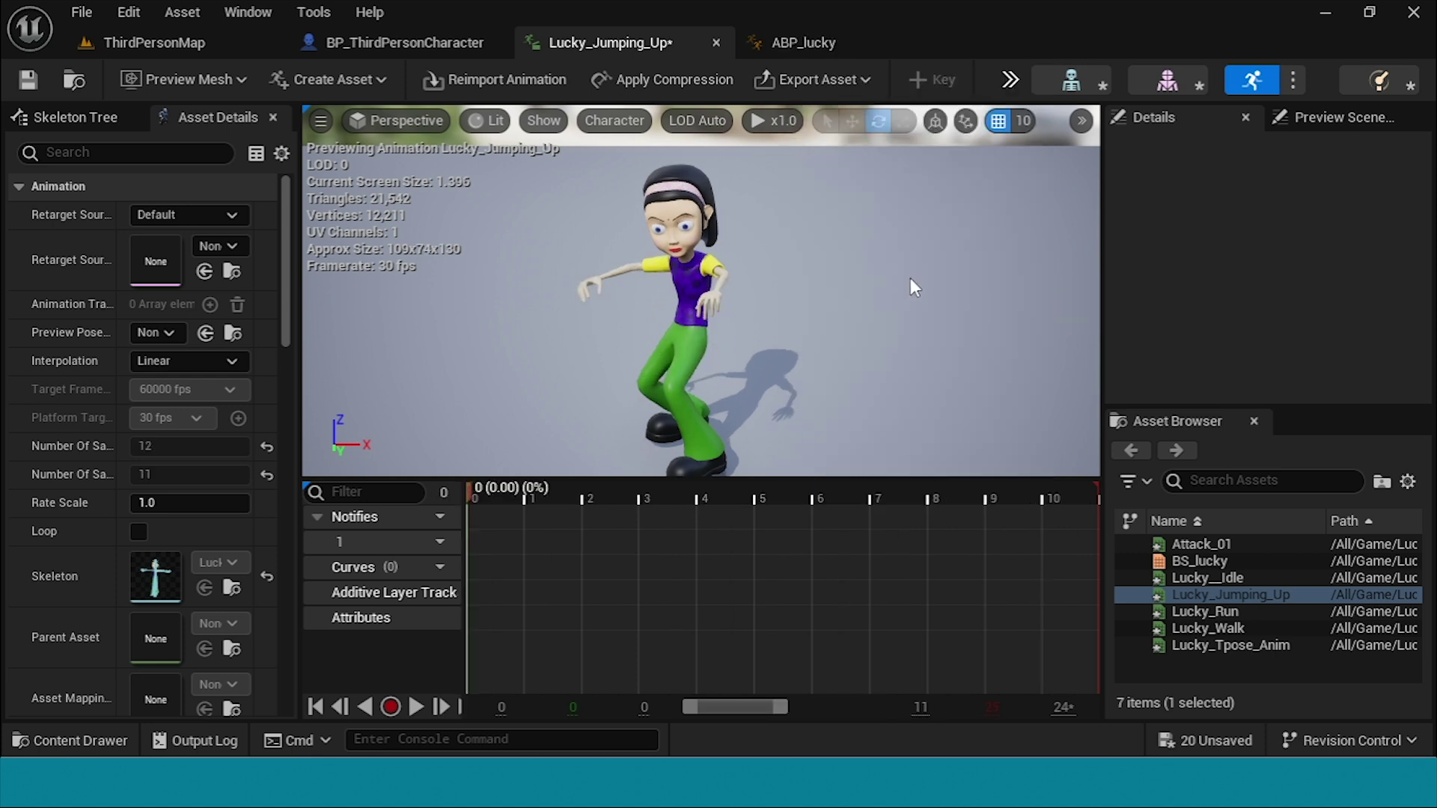
left_click_drag(468, 488, 329, 476)
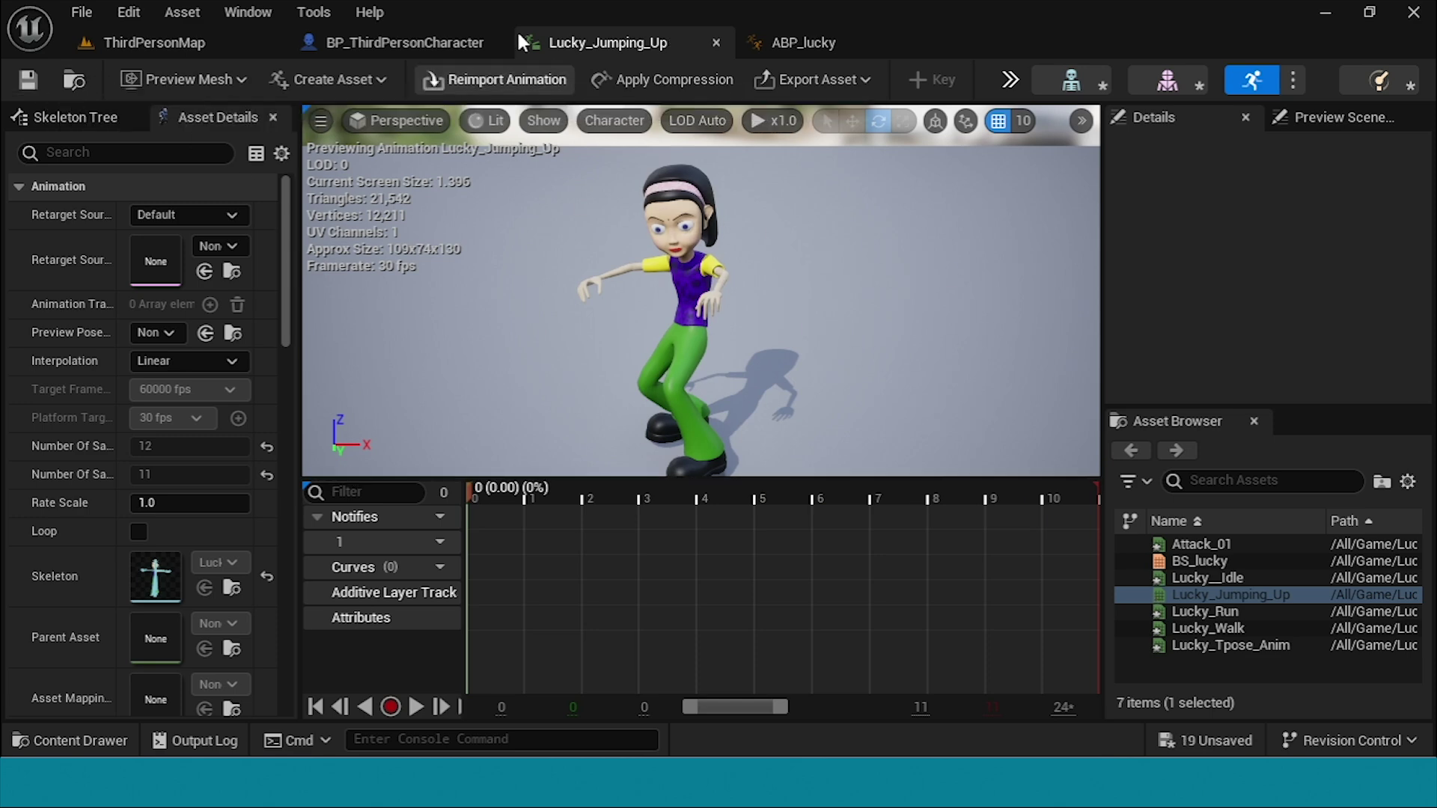
Step: Play ThirdPersonMap in the level viewport and run and jump repeatedly with the character to test the trimmed jump animation
left_click(119, 44)
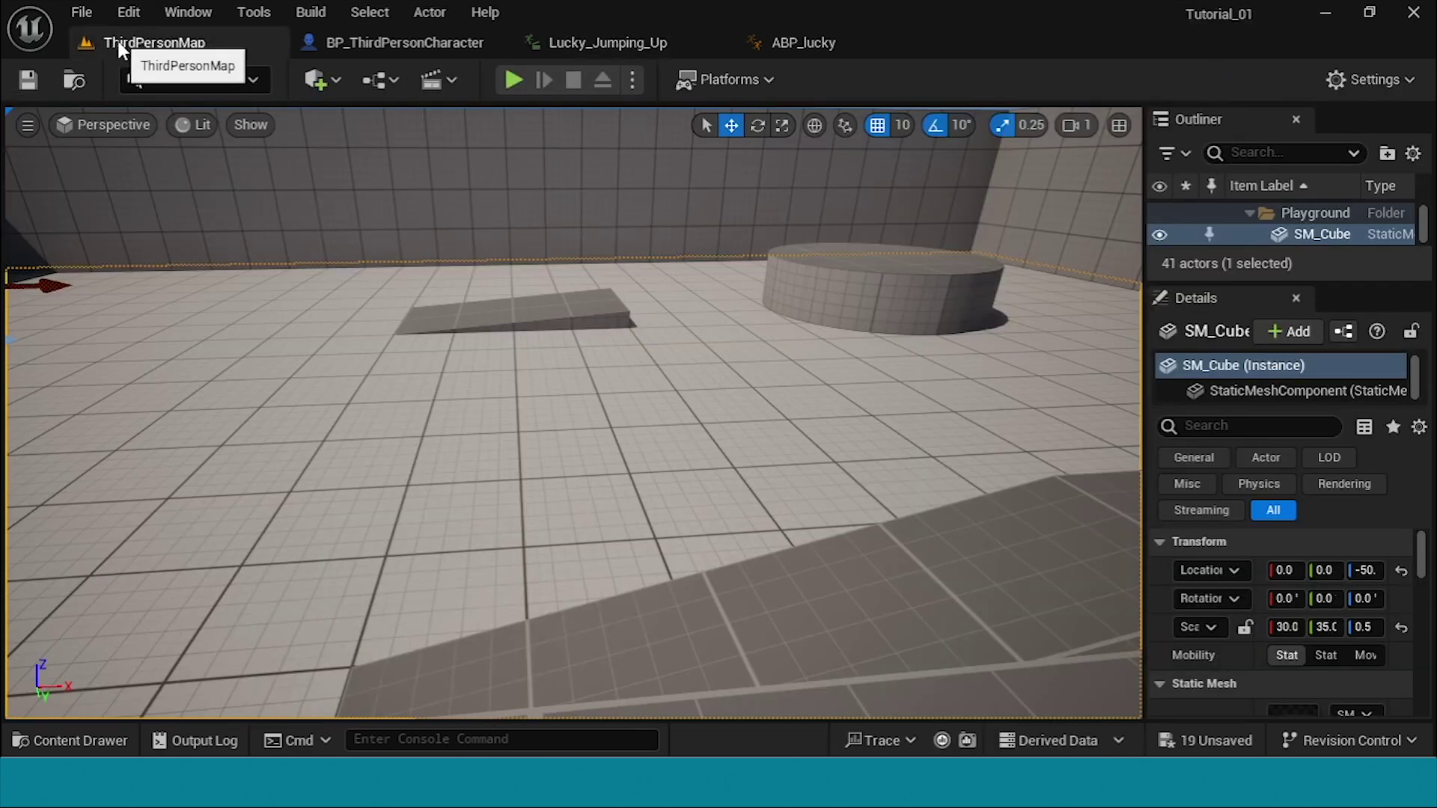
key("alt+p")
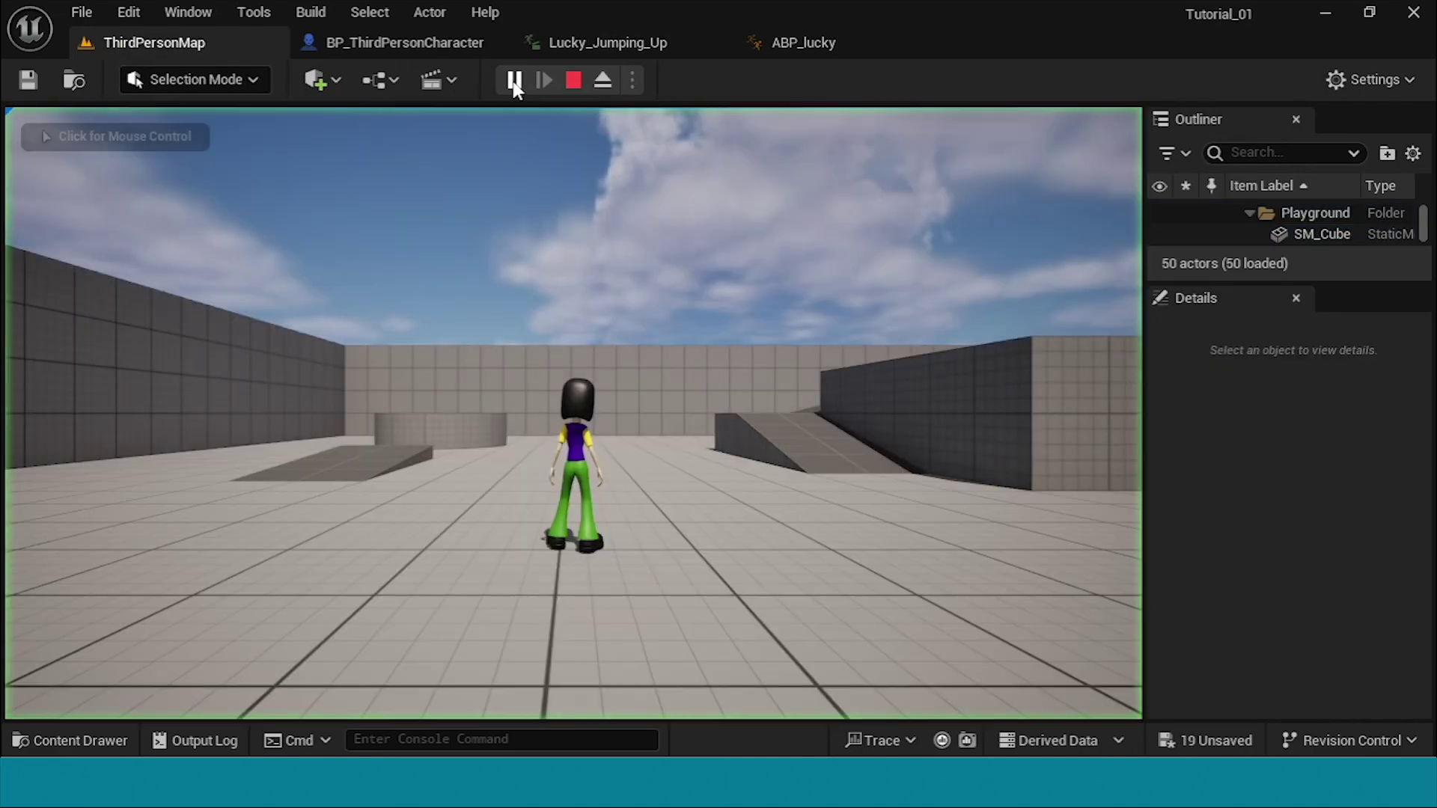
left_click(461, 321)
key("w")
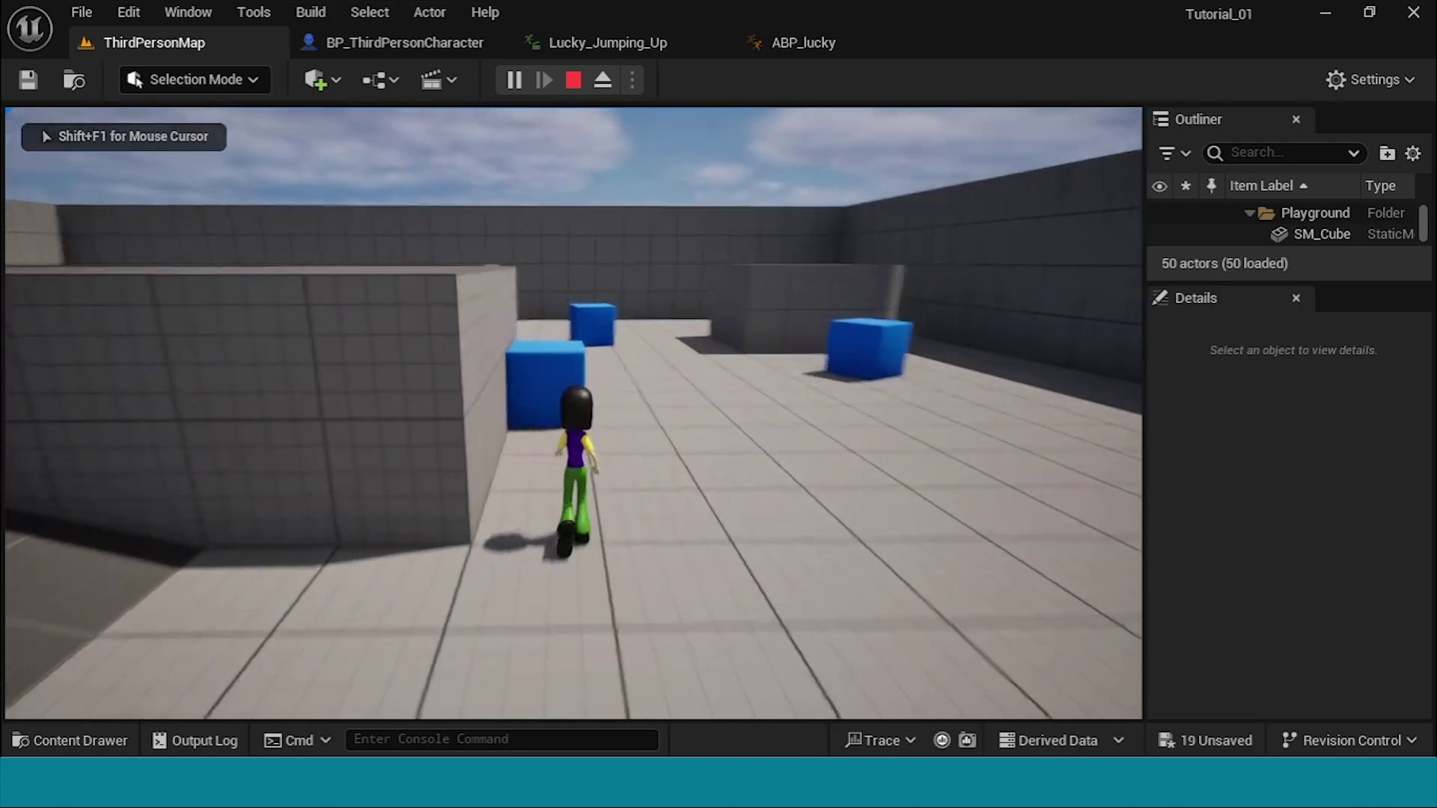
key("space")
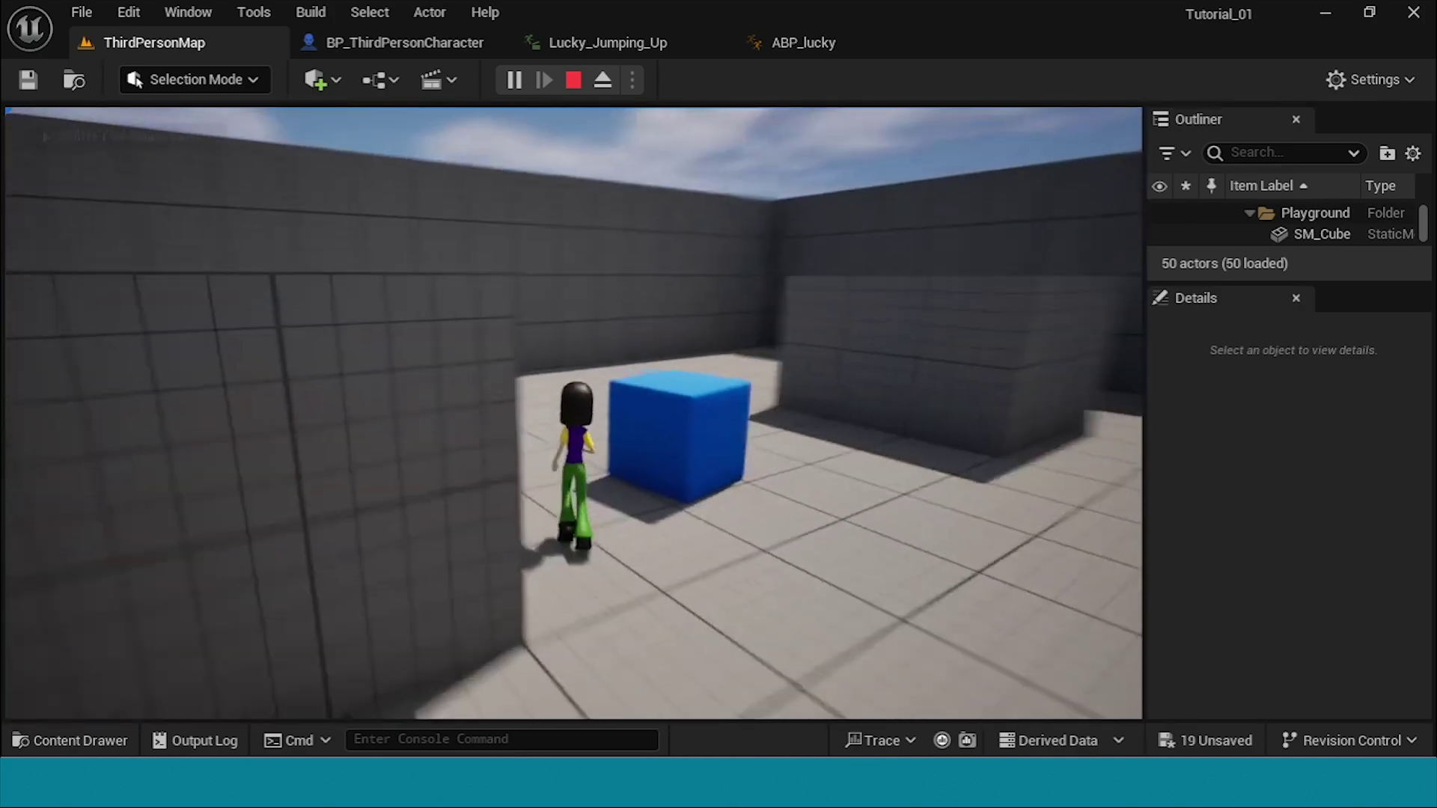
key("space")
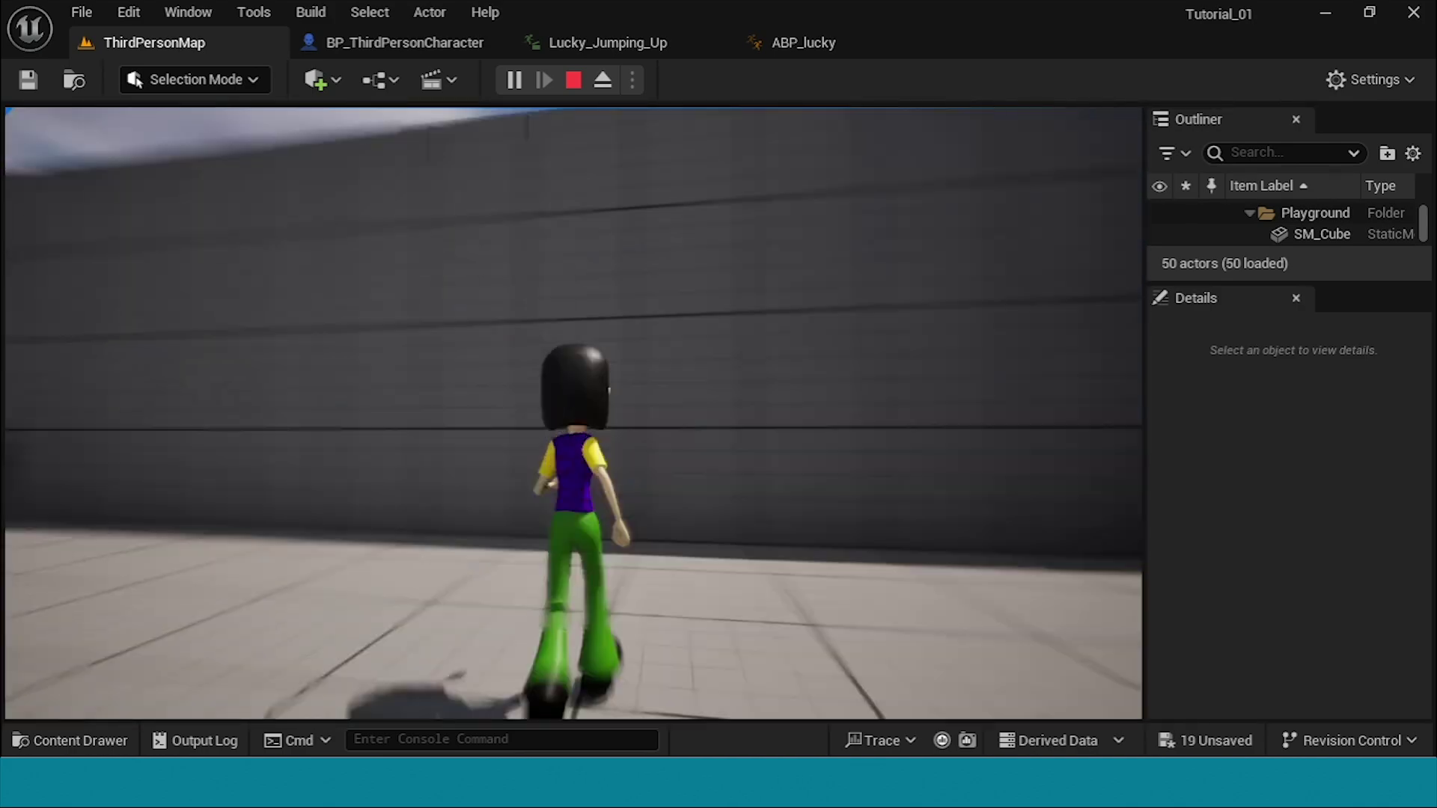
key("space")
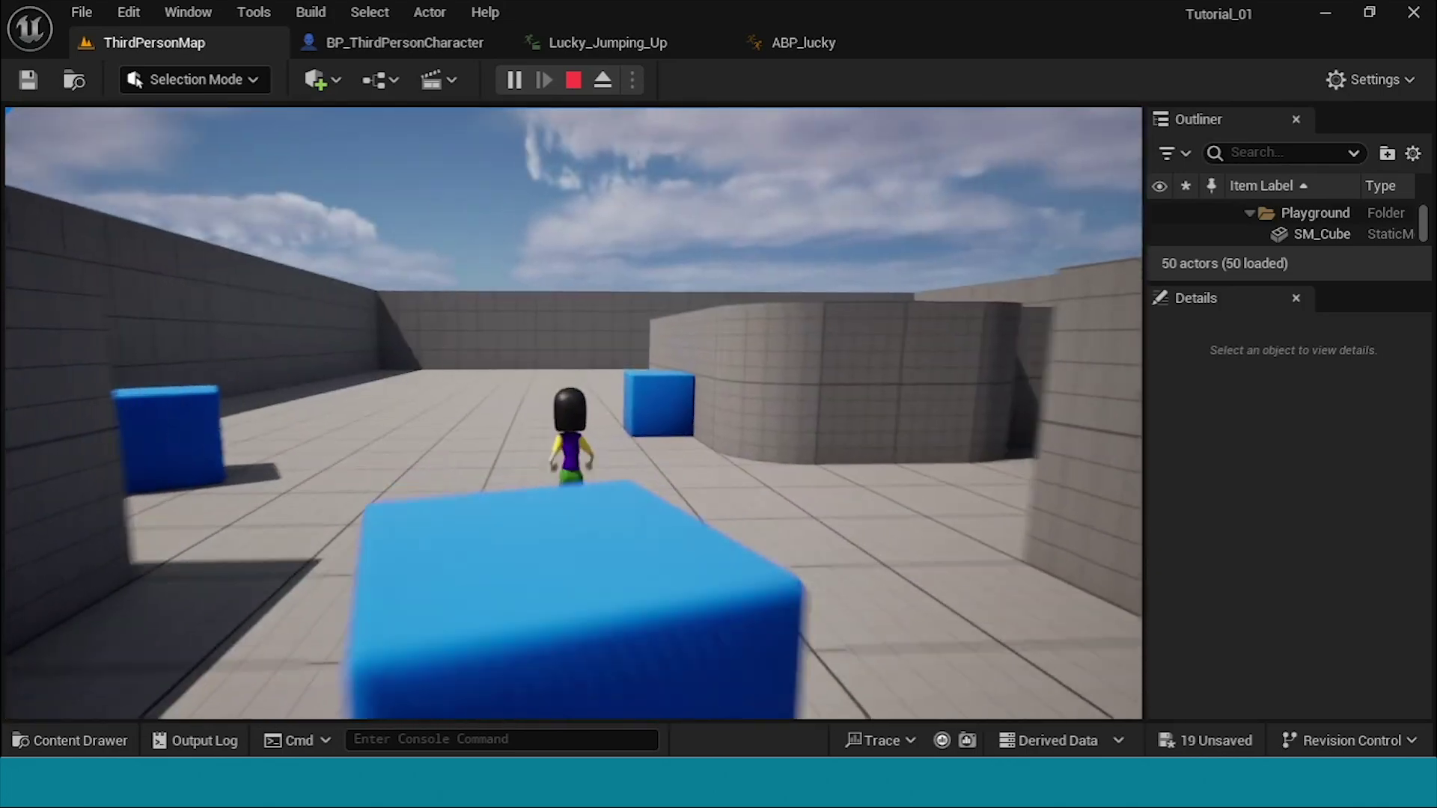
key("space")
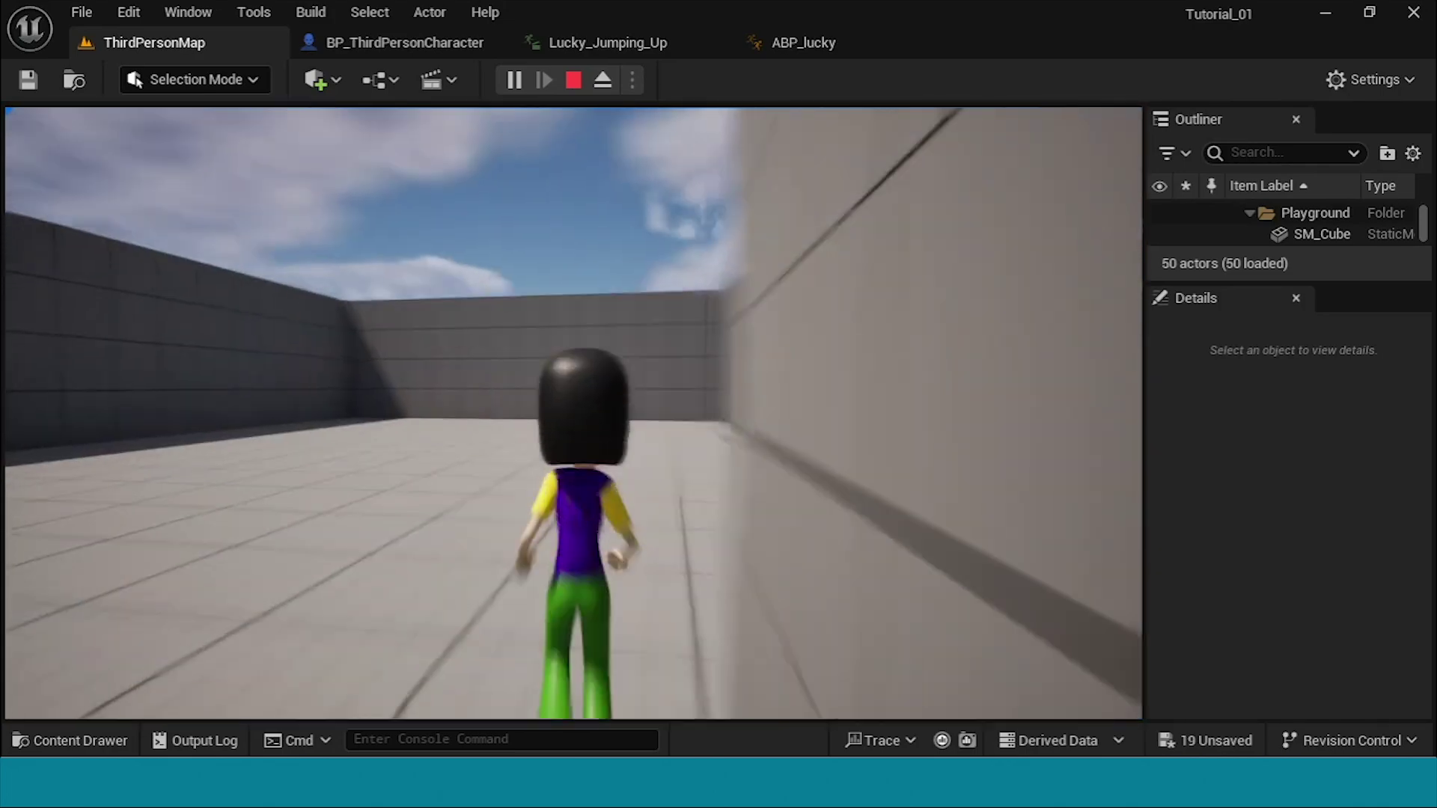
key("space")
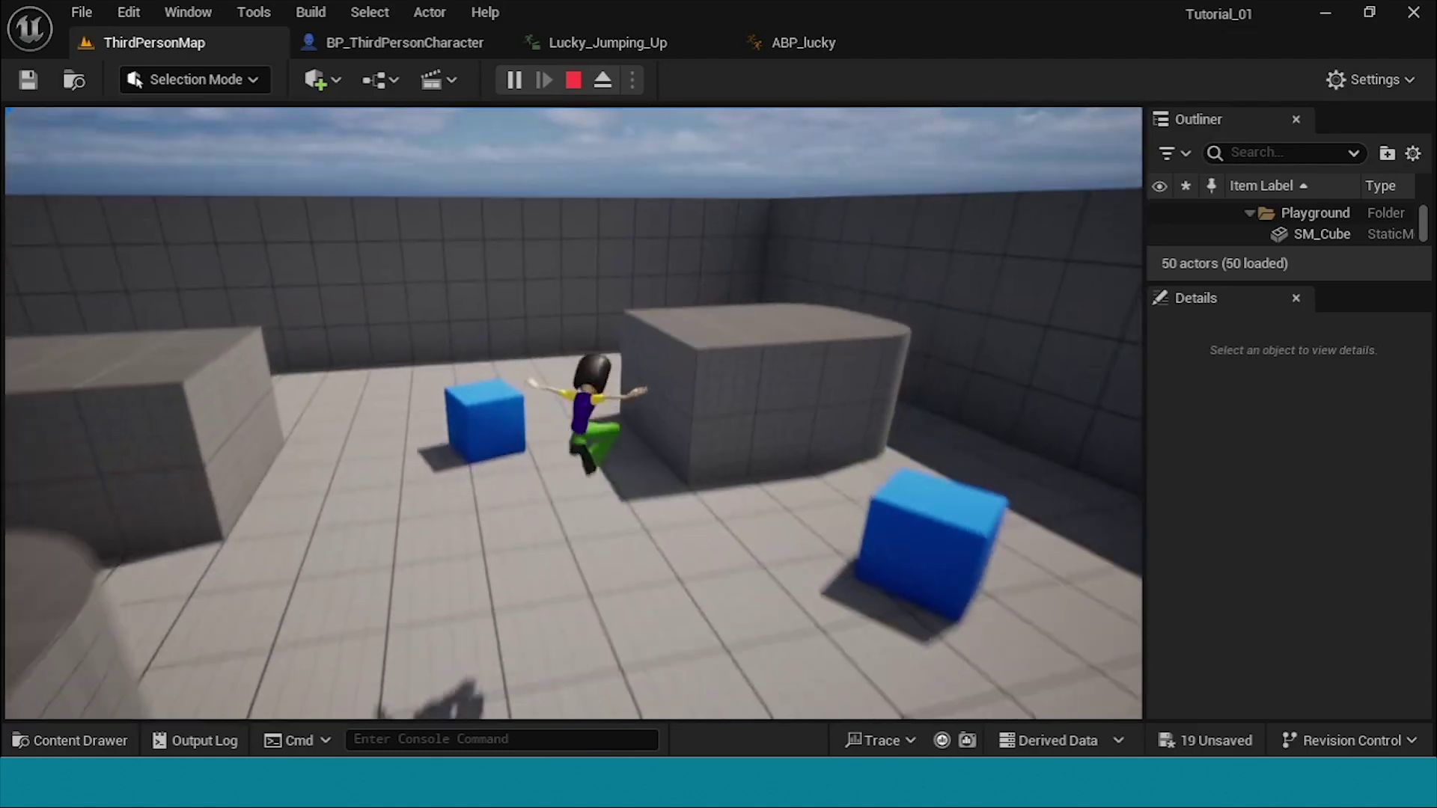
key("space")
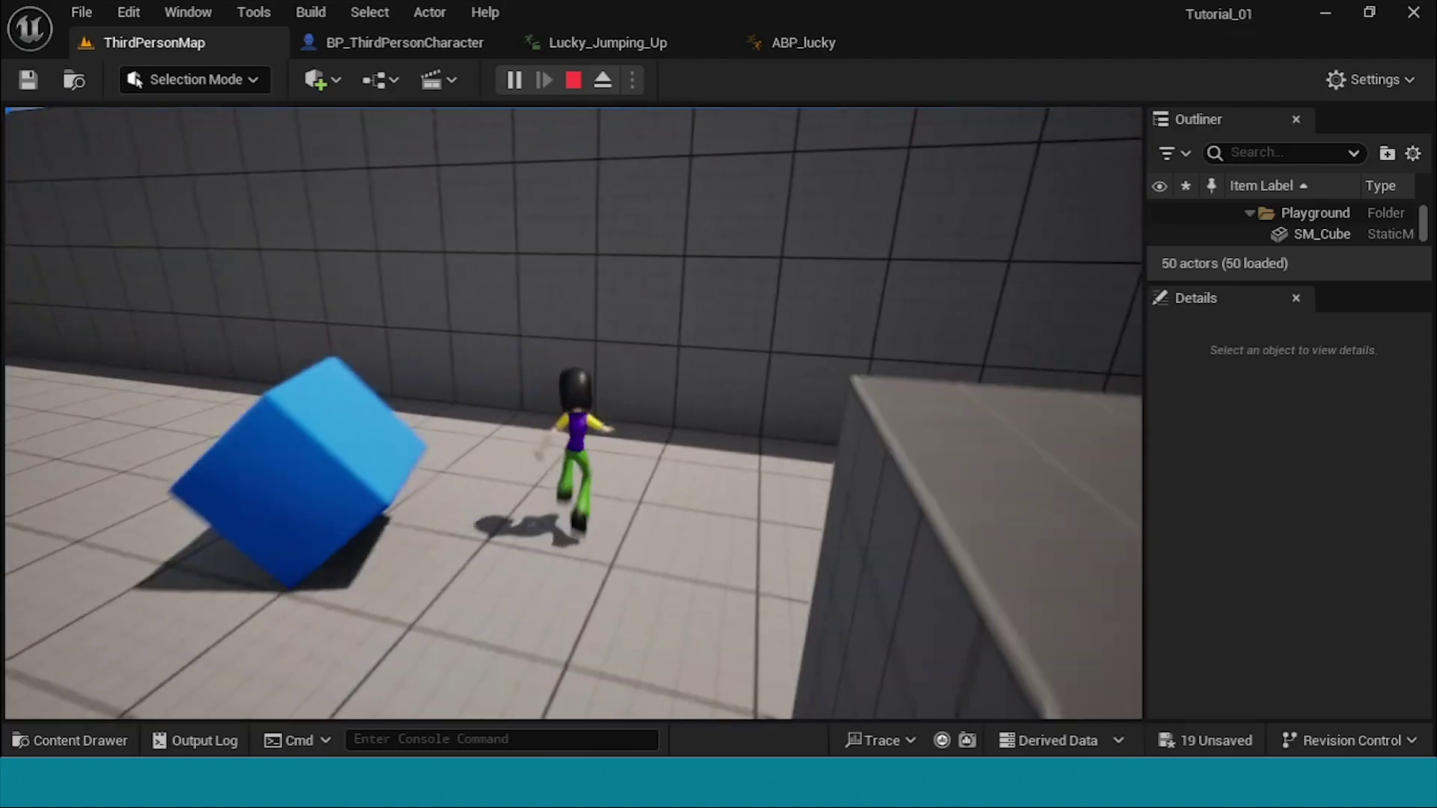
key("space")
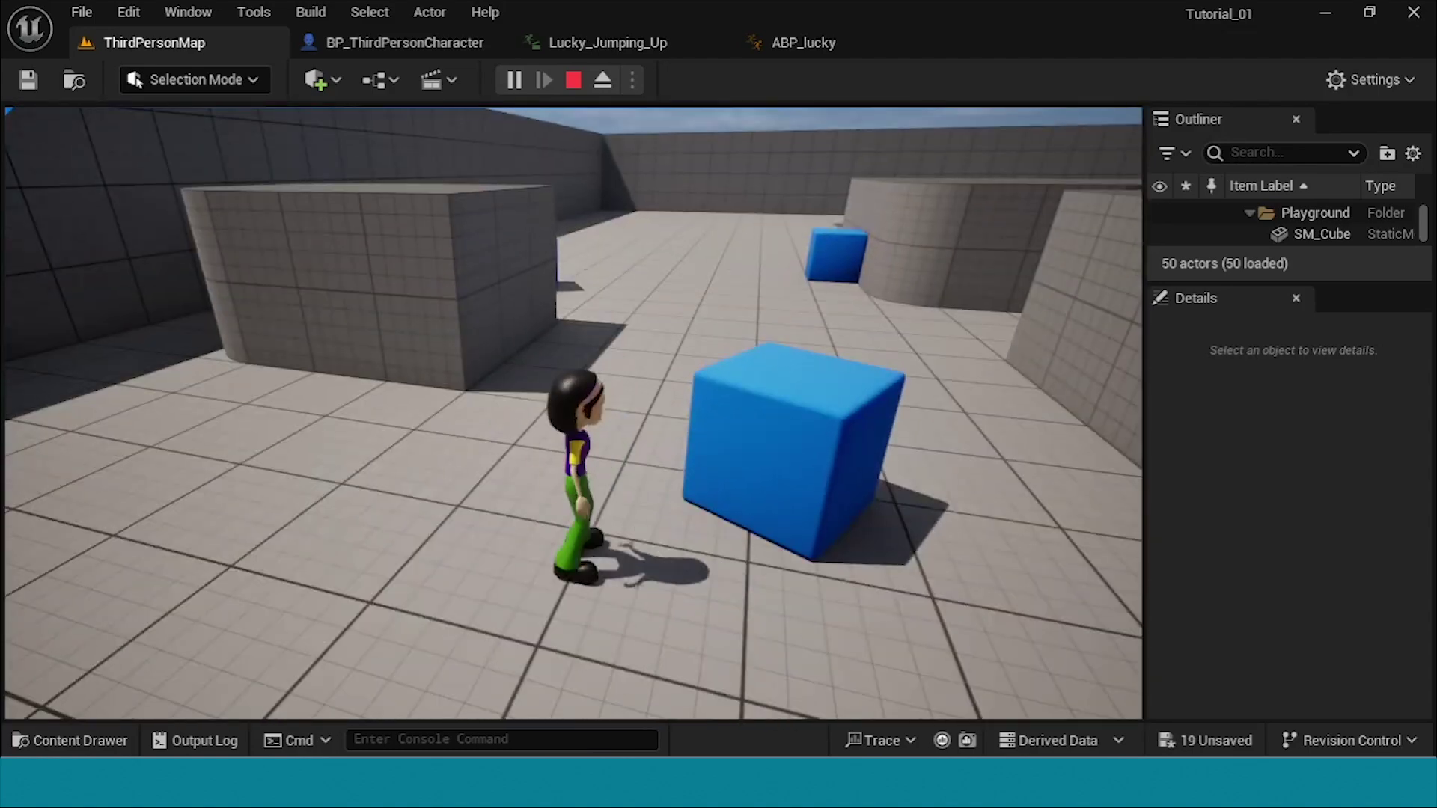
key("space")
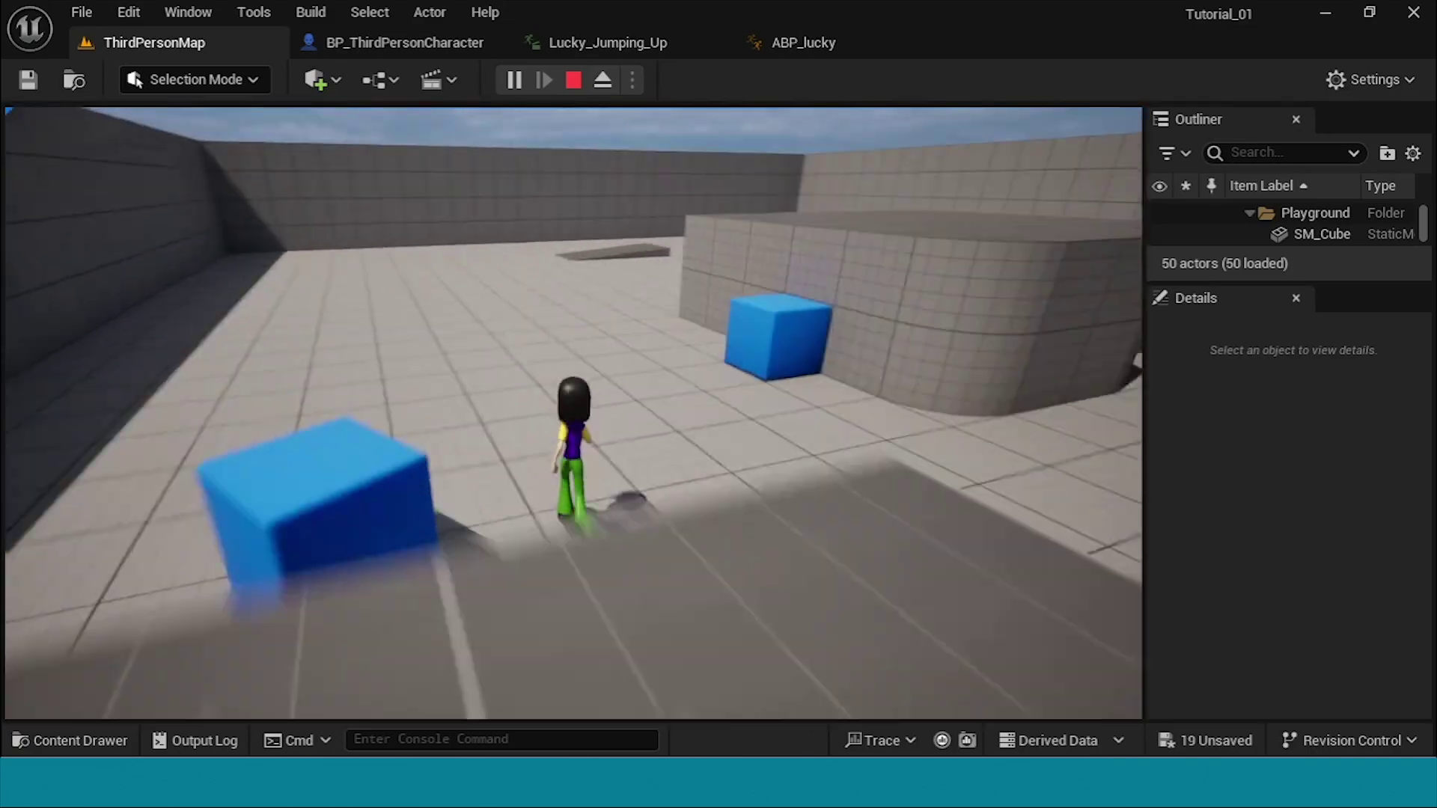